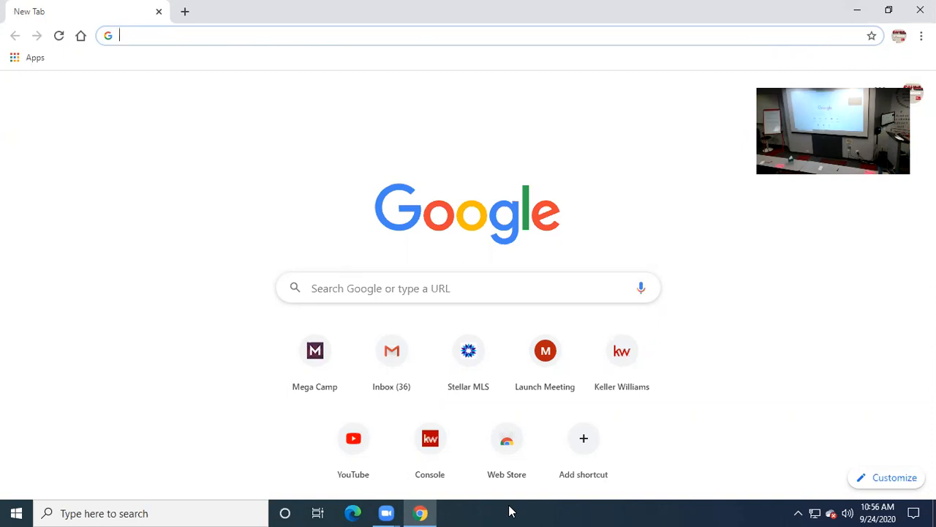
- Open the Gmail inbox from the Gmail link on Chrome's Google start page
{"action": "left_click", "coordinate": [775, 207]}
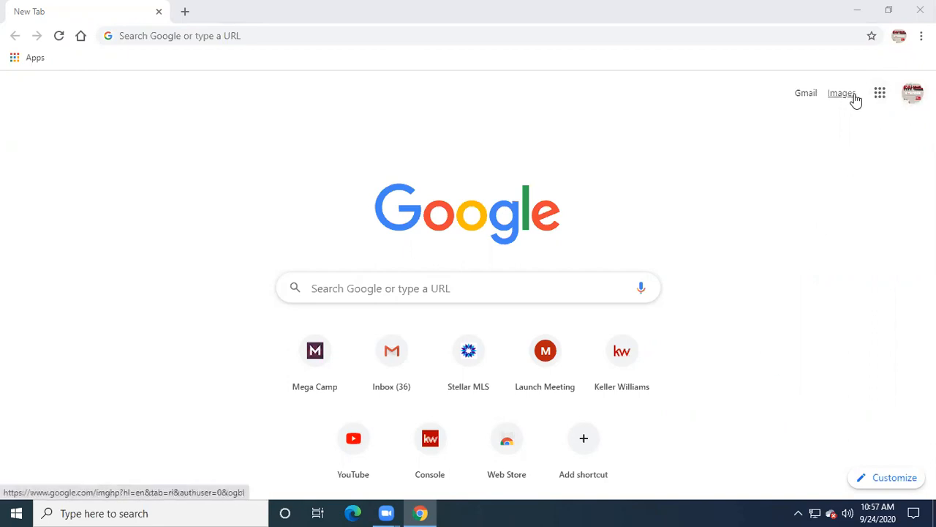
{"action": "left_click", "coordinate": [806, 95]}
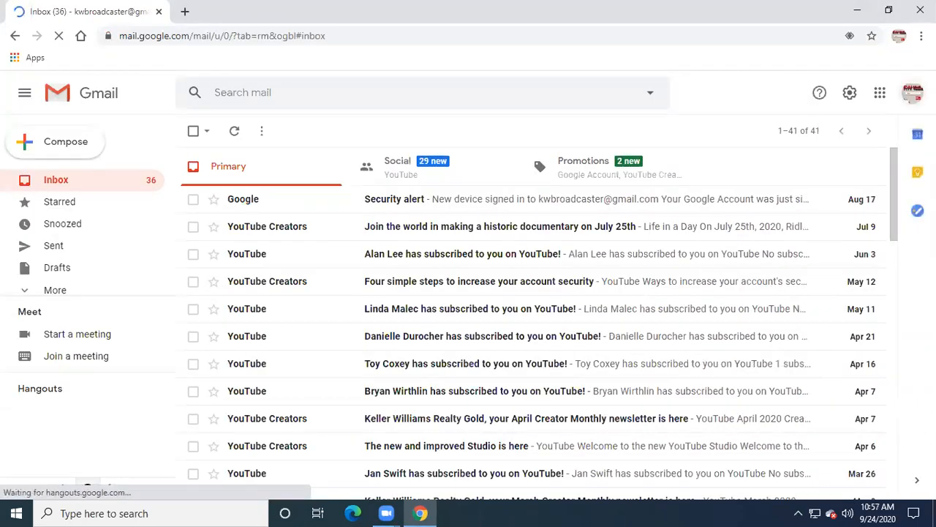
- Sign out of all Google accounts, dismiss the Add person window, and choose Use another account
{"action": "left_click", "coordinate": [912, 92]}
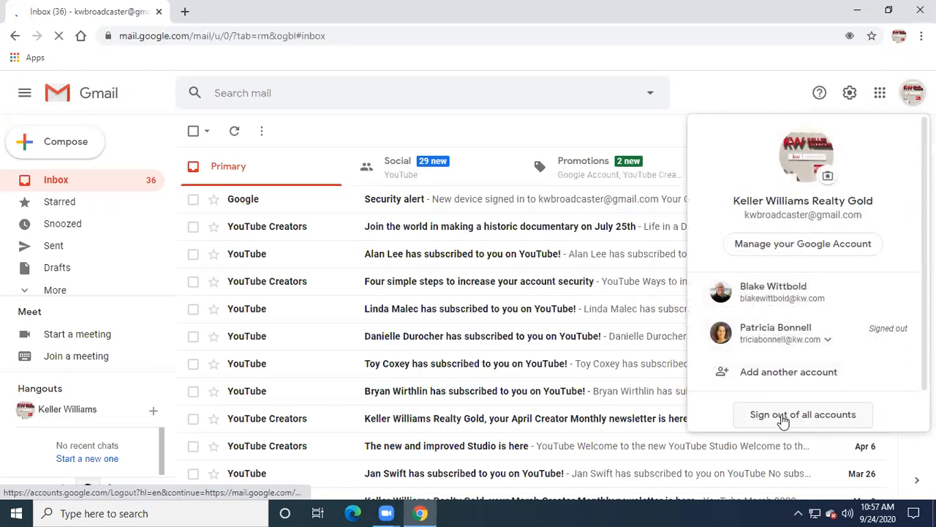
{"action": "left_click", "coordinate": [782, 417]}
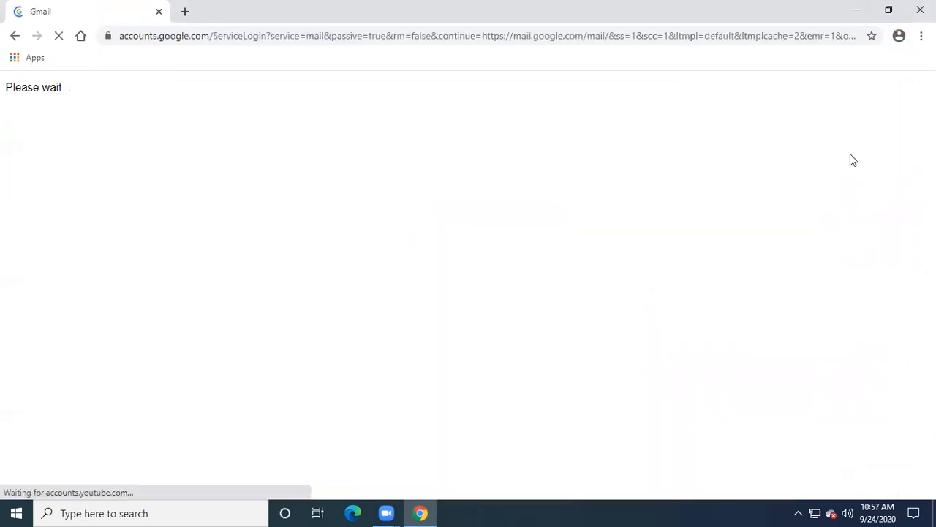
{"action": "left_click", "coordinate": [921, 36]}
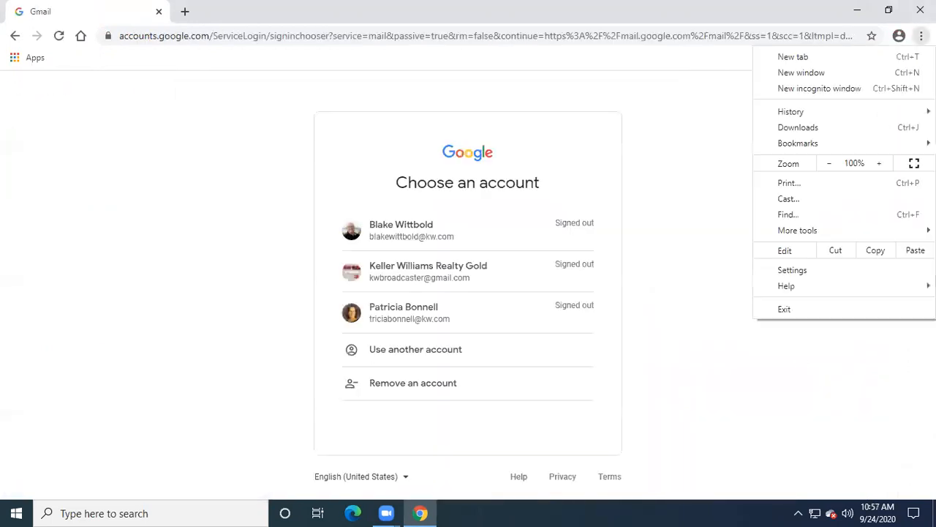
{"action": "left_click", "coordinate": [899, 35]}
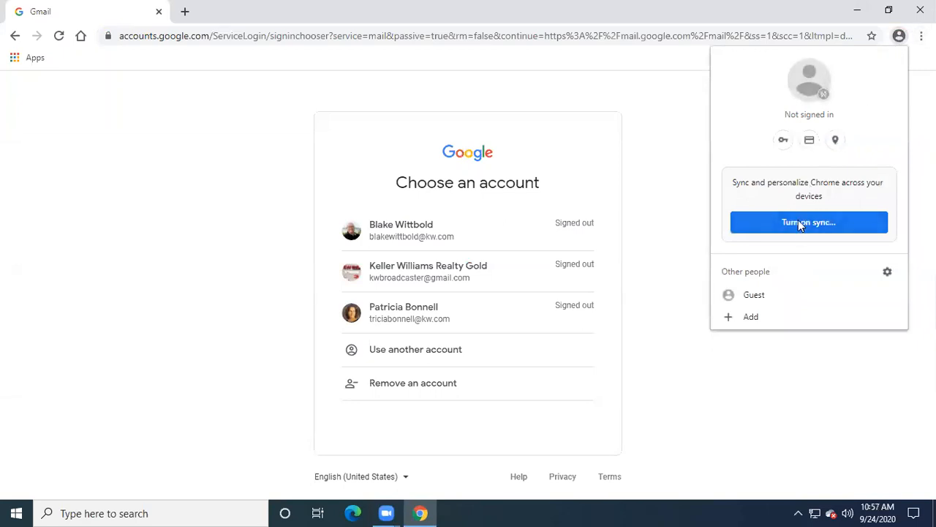
{"action": "left_click", "coordinate": [752, 317]}
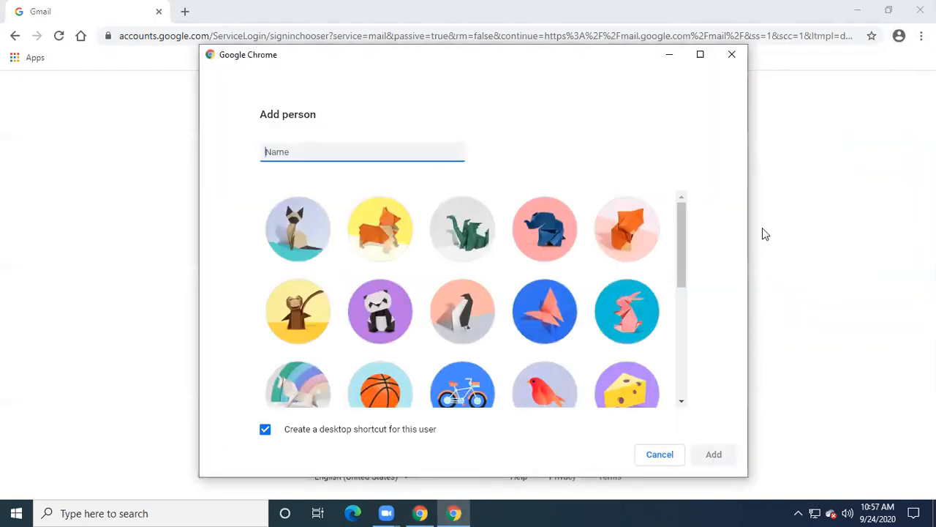
{"action": "left_click", "coordinate": [731, 55]}
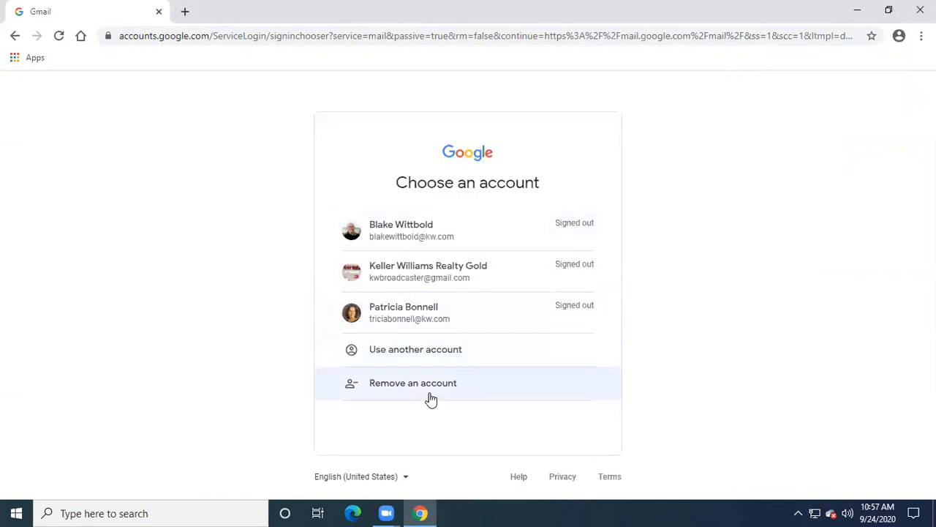
{"action": "left_click", "coordinate": [404, 344]}
- Replace the prefilled email with the agent's kw.com work address and continue
{"action": "key", "text": "ctrl+v"}
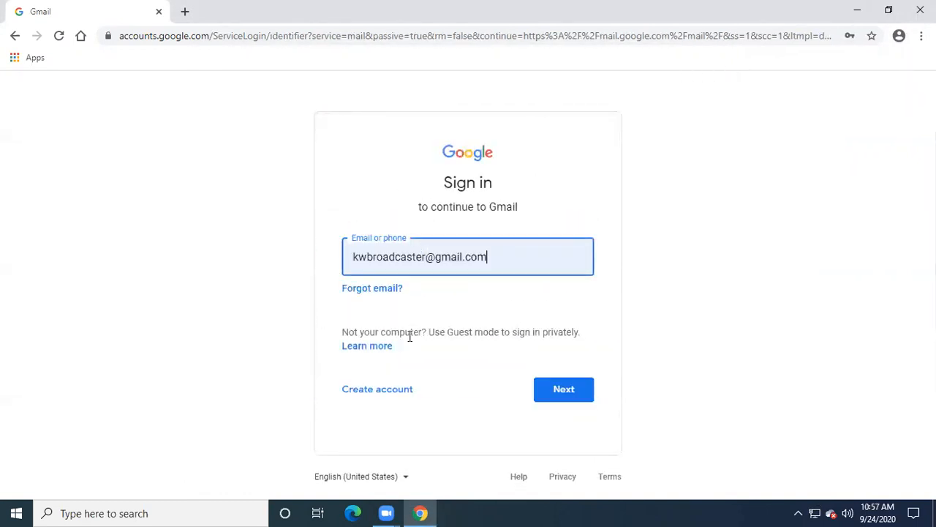
{"action": "left_click_drag", "start_coordinate": [493, 257], "coordinate": [341, 277]}
{"action": "mouse_move", "coordinate": [418, 512]}
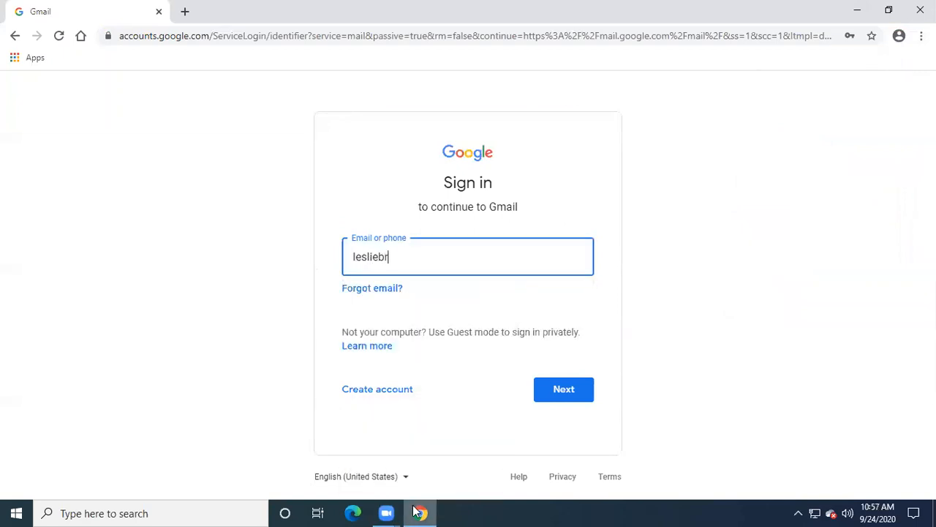
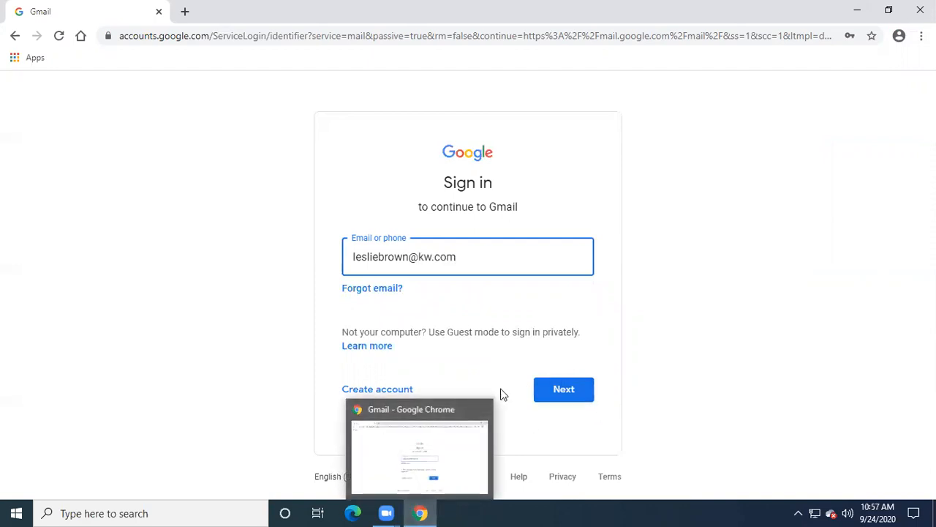
{"action": "left_click", "coordinate": [556, 389]}
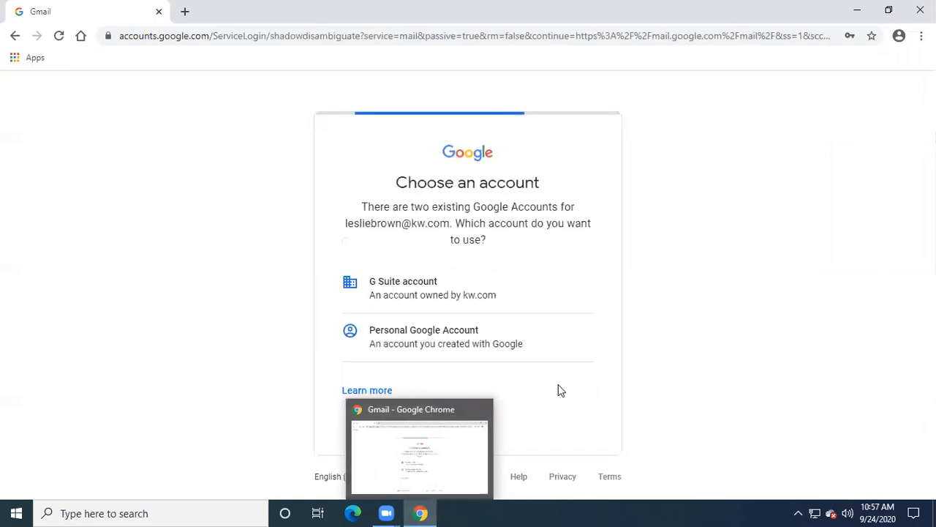
- Choose the G Suite work account and submit the account password
{"action": "left_click", "coordinate": [415, 290]}
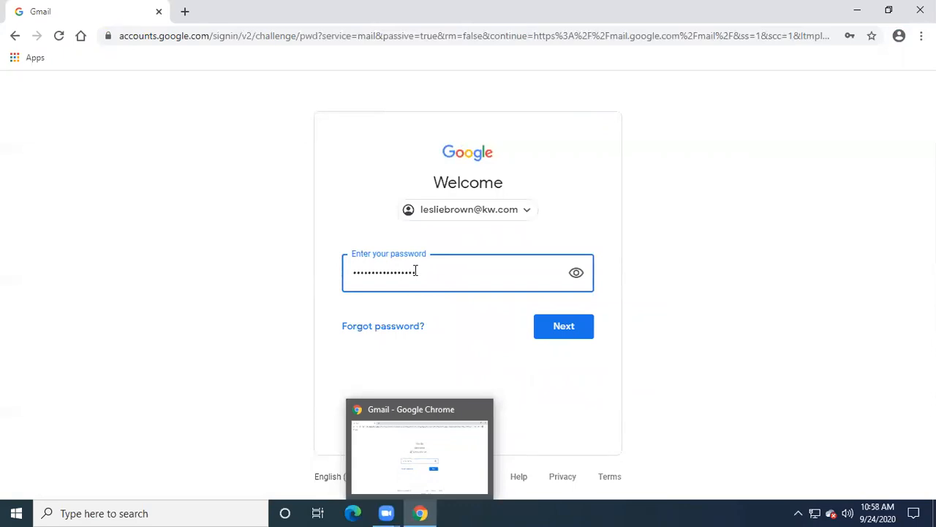
{"action": "left_click_drag", "start_coordinate": [415, 270], "coordinate": [298, 264]}
{"action": "type", "text": "•••••"}
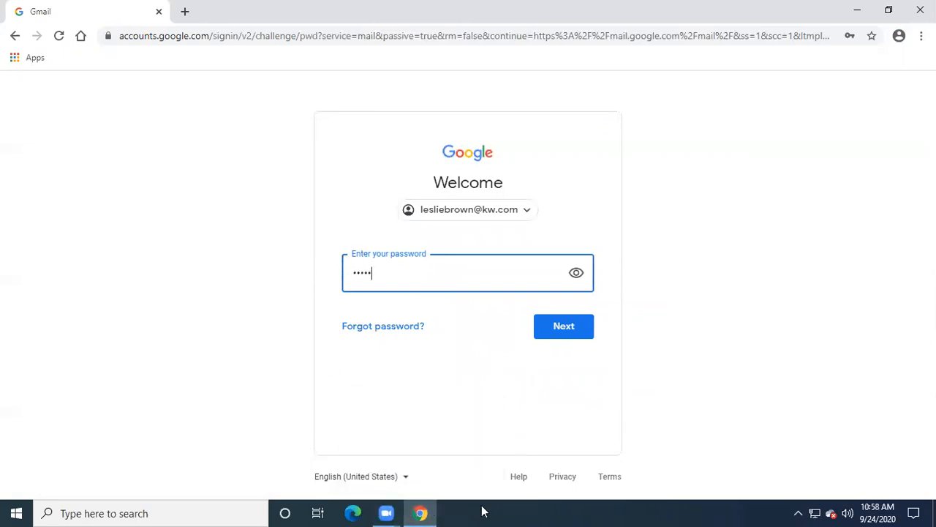
{"action": "type", "text": "•"}
{"action": "left_click", "coordinate": [562, 329]}
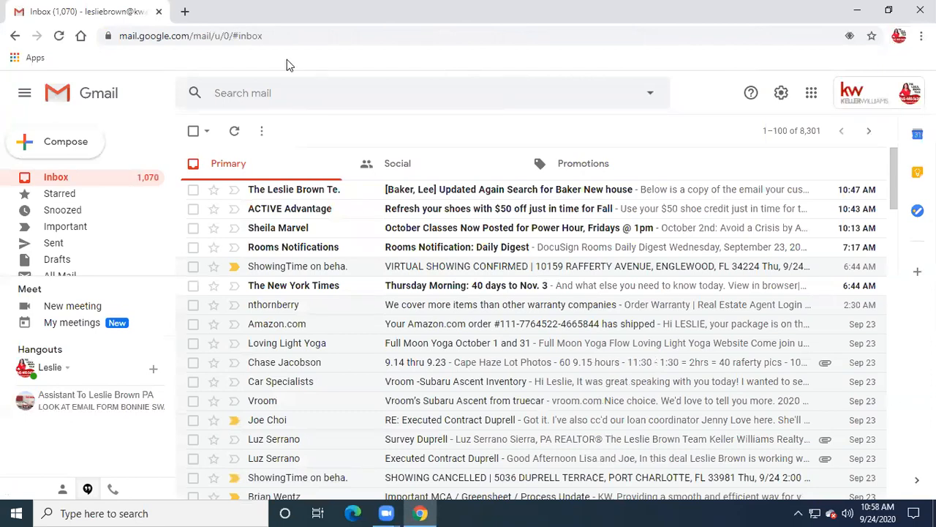
- Open a new tab and go to agent.kw.com, the Keller Cloud login page
{"action": "key", "text": "ctrl+t"}
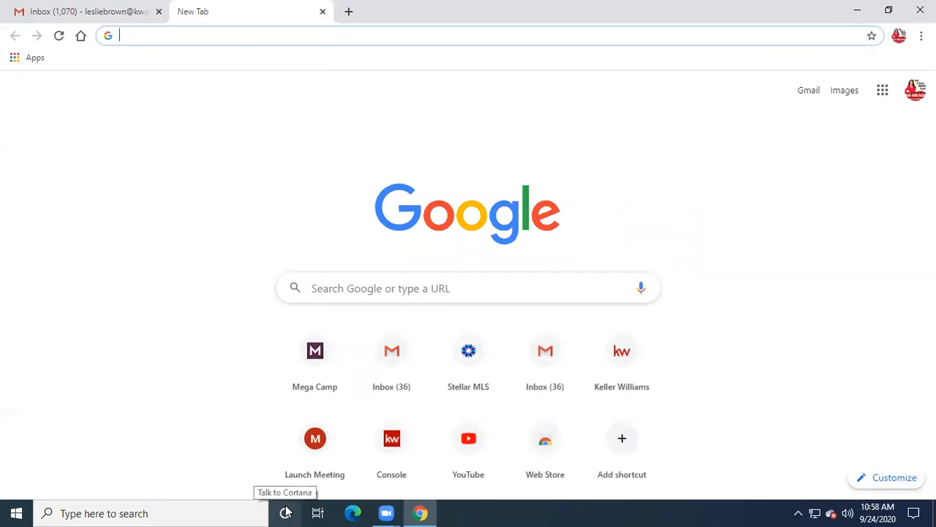
{"action": "type", "text": "ag"}
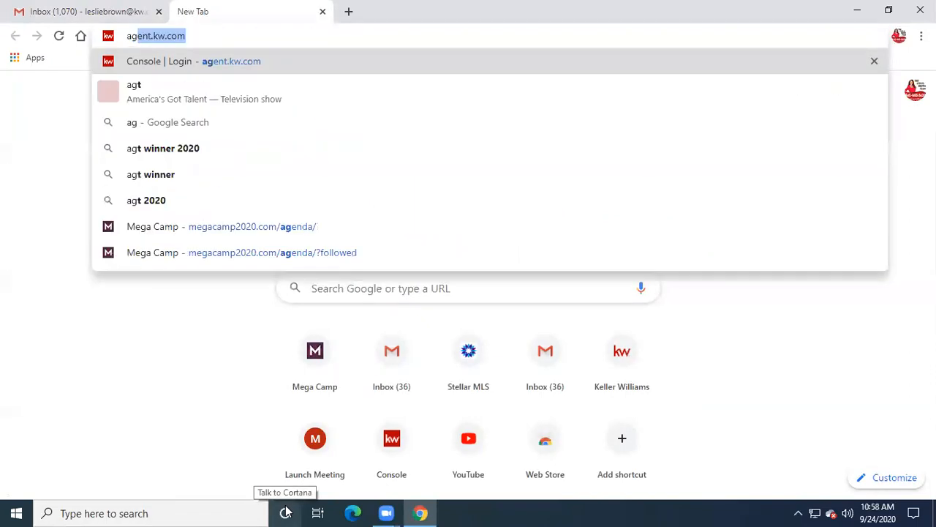
{"action": "type", "text": "ent.kw"}
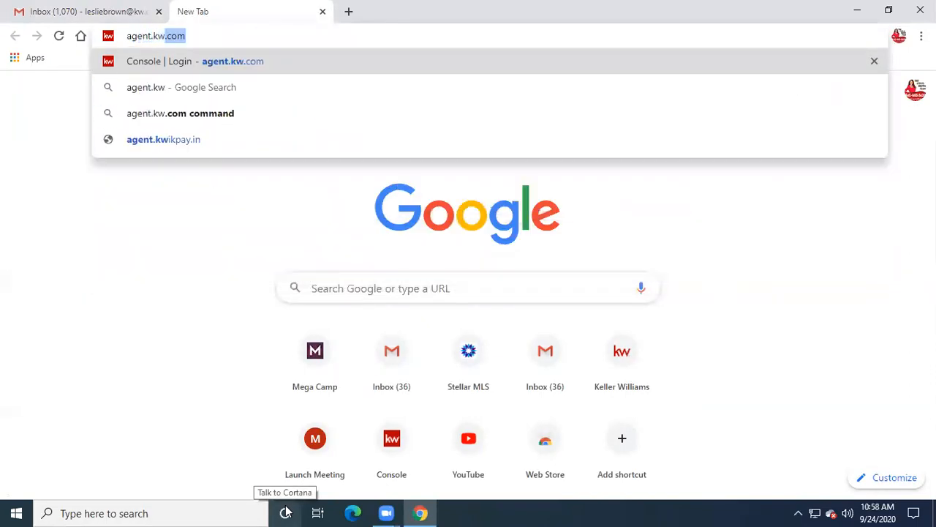
{"action": "type", "text": ".com"}
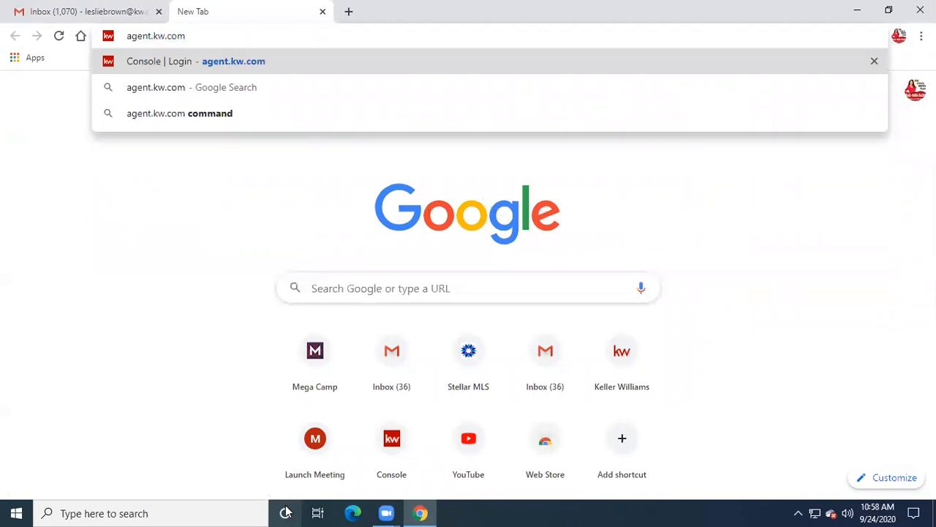
{"action": "key", "text": "Return"}
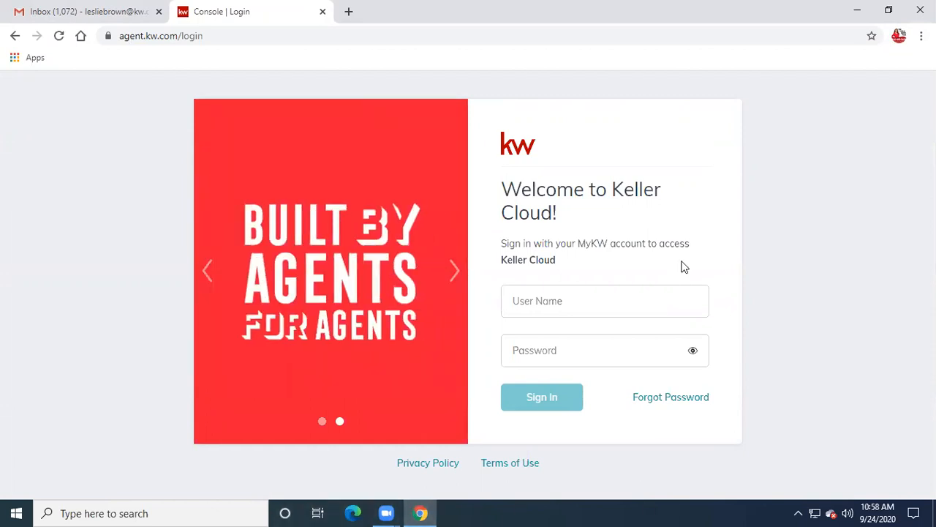
- Sign in to Keller Cloud with the agent's username and password
{"action": "left_click", "coordinate": [536, 302]}
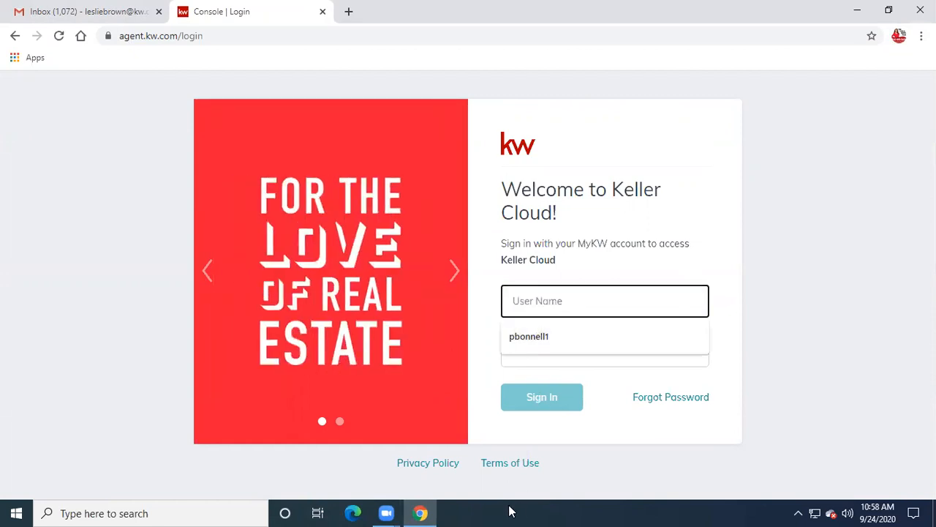
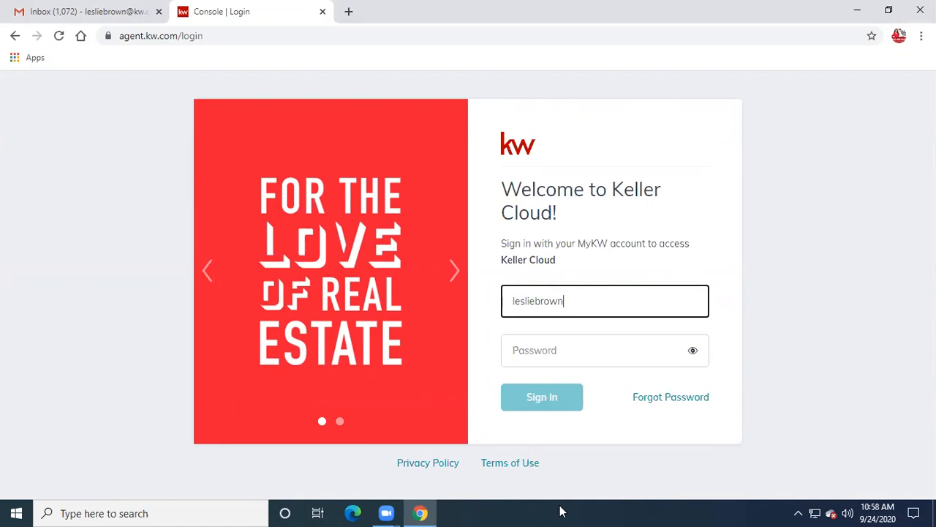
{"action": "left_click", "coordinate": [530, 349]}
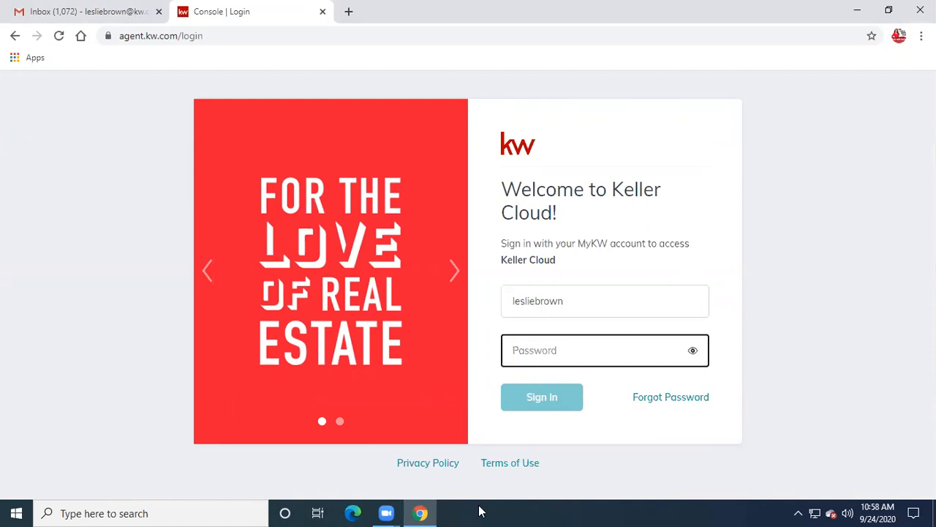
{"action": "type", "text": "•••"}
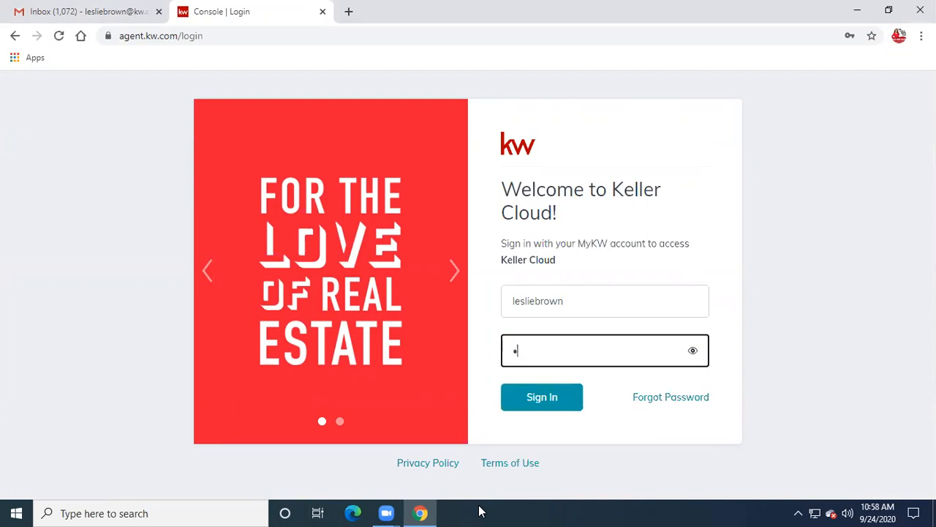
{"action": "type", "text": "••••••"}
{"action": "left_click", "coordinate": [530, 400]}
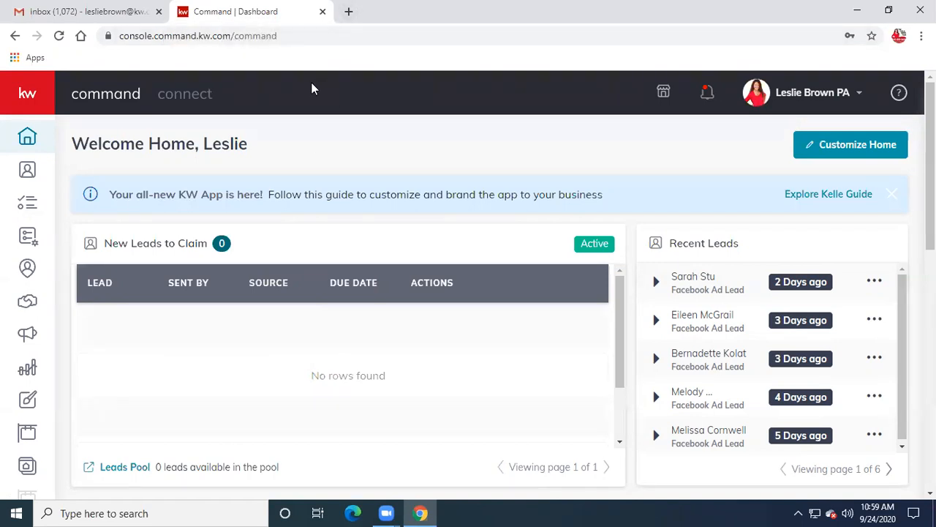
- Open the Opportunities page and detach Command into its own window, resized alongside Gmail
{"action": "left_click", "coordinate": [22, 309]}
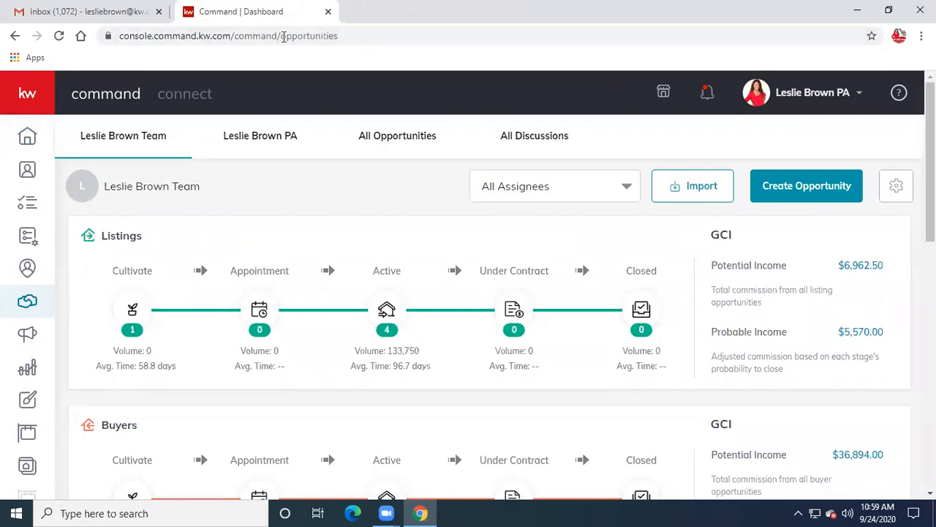
{"action": "left_click_drag", "start_coordinate": [283, 36], "coordinate": [447, 117]}
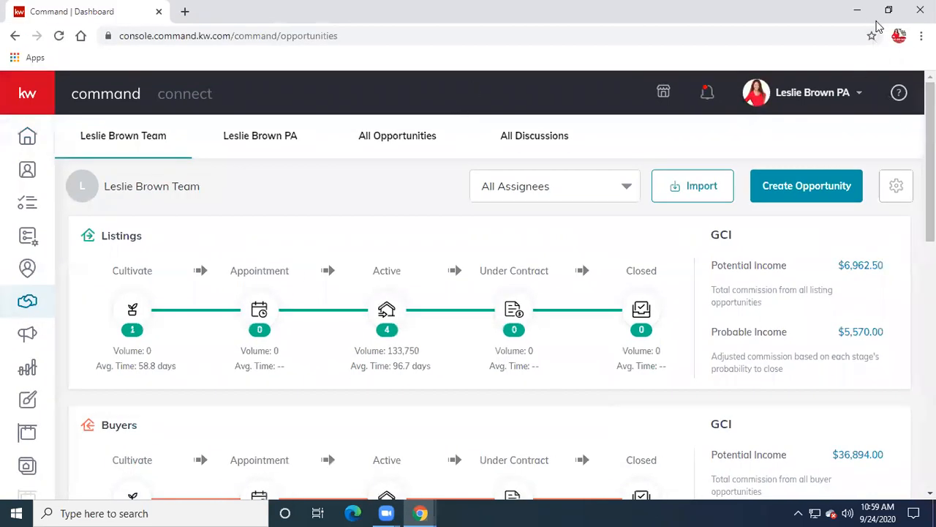
{"action": "left_click", "coordinate": [888, 10]}
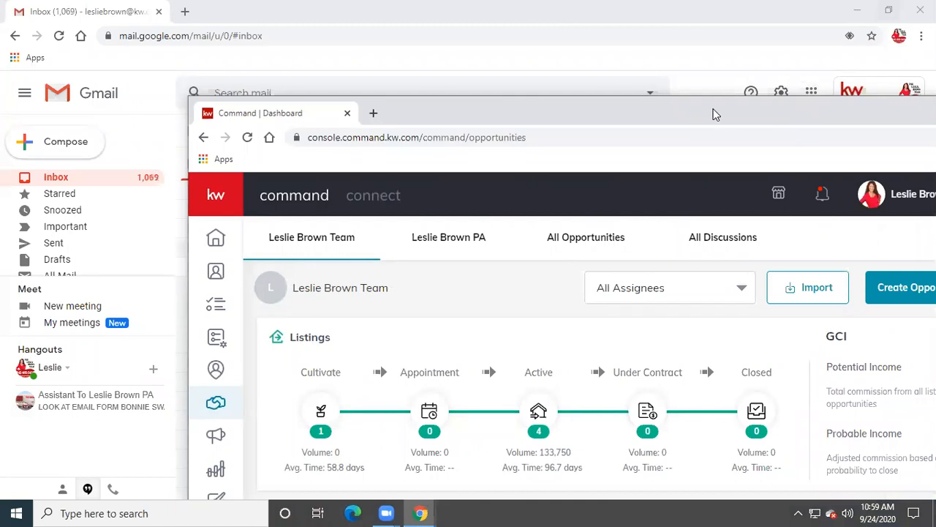
{"action": "left_click_drag", "start_coordinate": [767, 114], "coordinate": [583, 96]}
{"action": "left_click", "coordinate": [817, 90]}
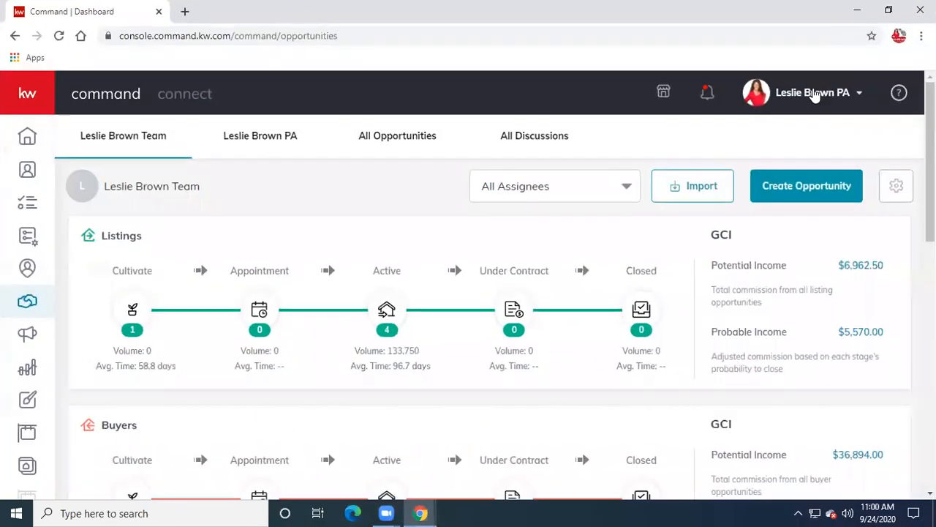
{"action": "left_click", "coordinate": [888, 10]}
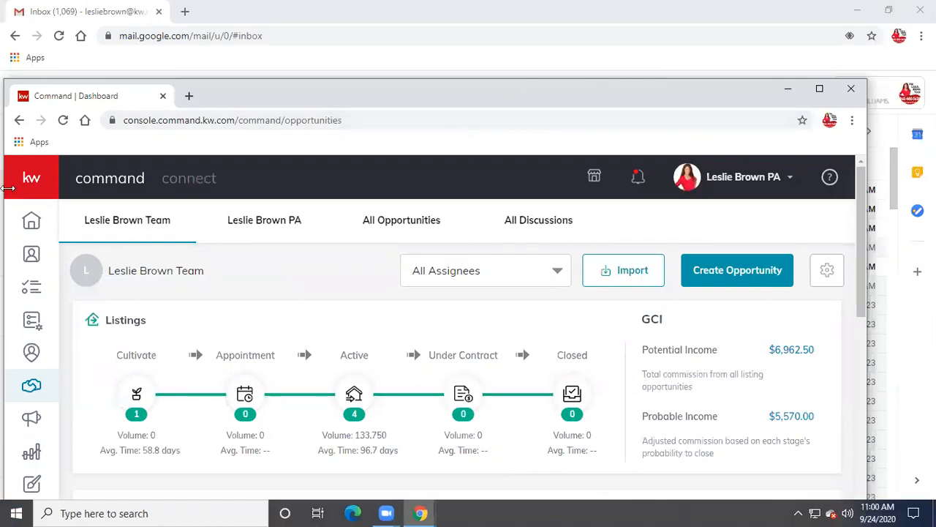
{"action": "mouse_move", "coordinate": [8, 186]}
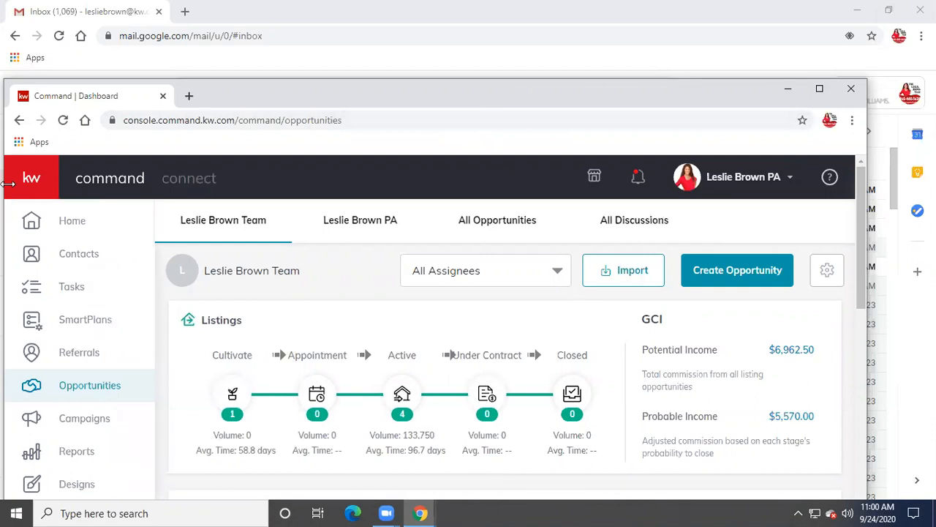
{"action": "left_click_drag", "start_coordinate": [7, 185], "coordinate": [389, 208]}
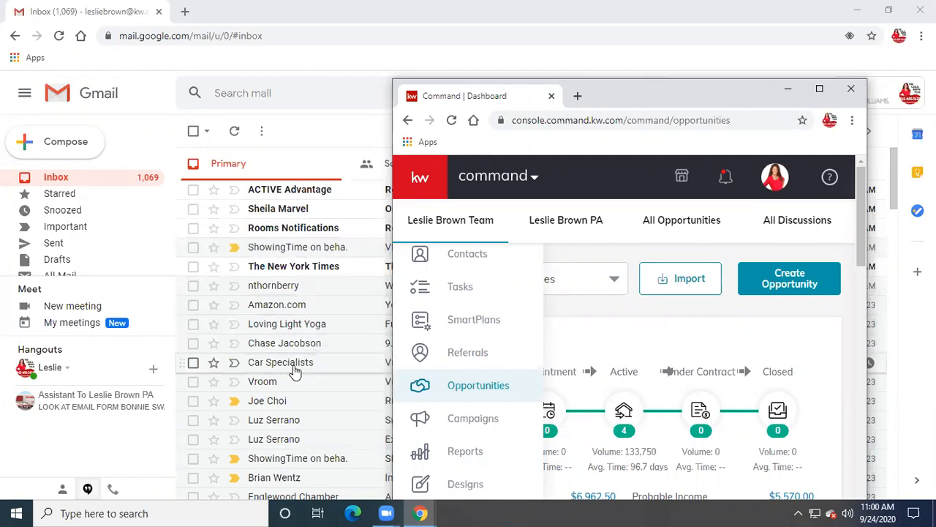
{"action": "mouse_move", "coordinate": [296, 372]}
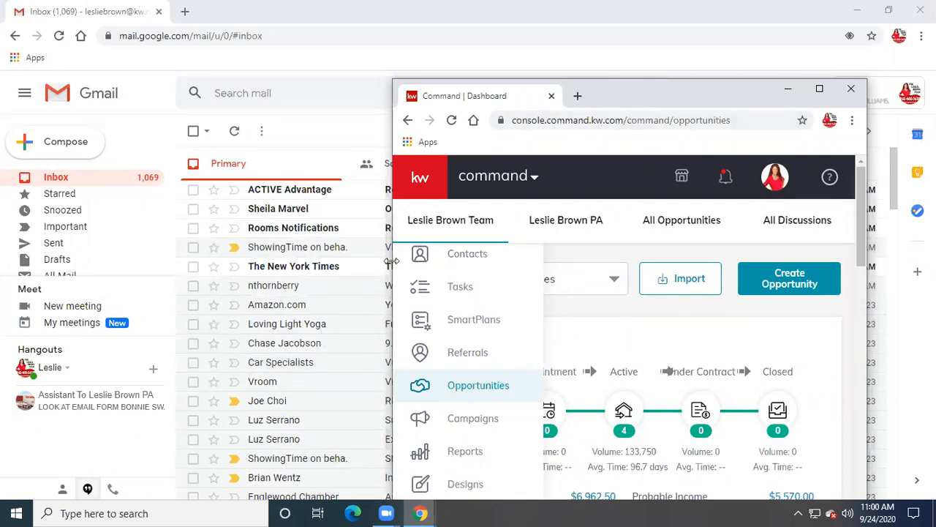
{"action": "left_click_drag", "start_coordinate": [393, 261], "coordinate": [119, 263]}
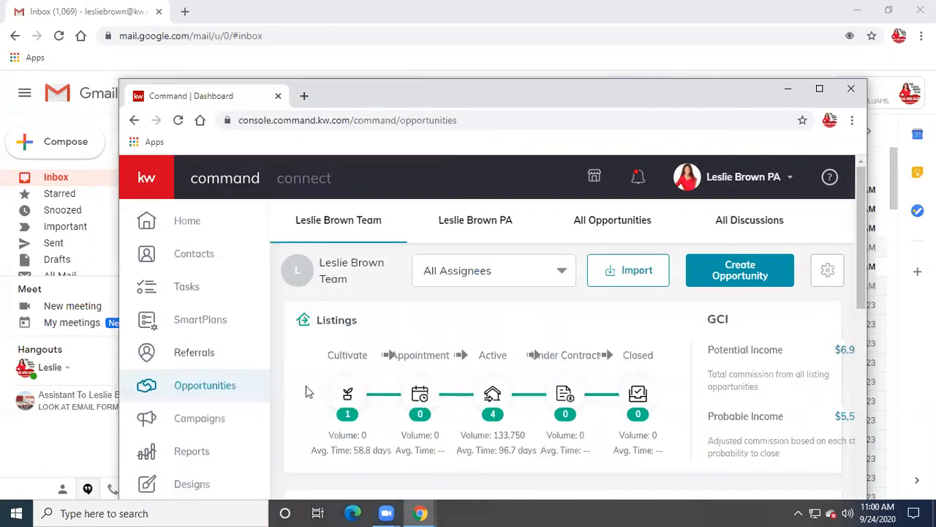
- View the Active listings, then move the Command window to the top and minimize it
{"action": "left_click", "coordinate": [493, 393]}
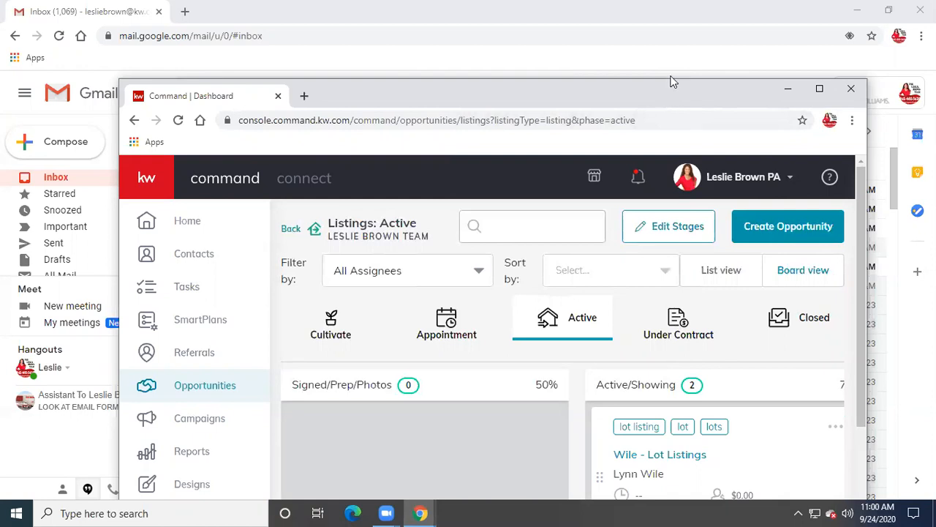
{"action": "left_click_drag", "start_coordinate": [673, 81], "coordinate": [664, 4]}
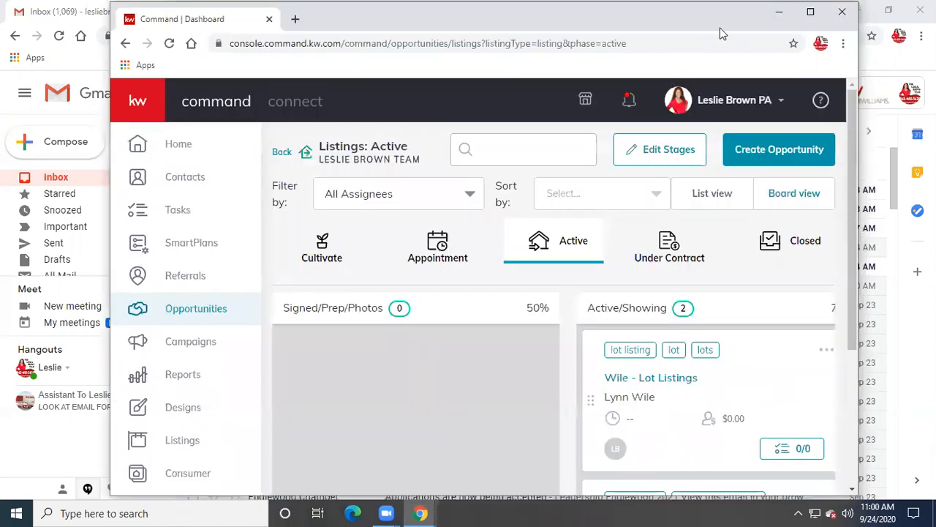
{"action": "left_click", "coordinate": [803, 15]}
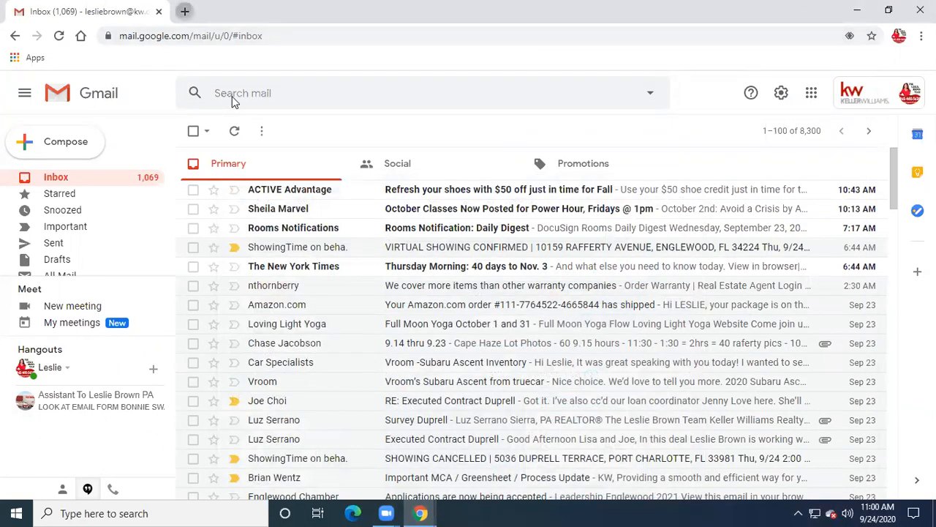
- Open a new blank Chrome tab next to the Gmail inbox
{"action": "key", "text": "ctrl+t"}
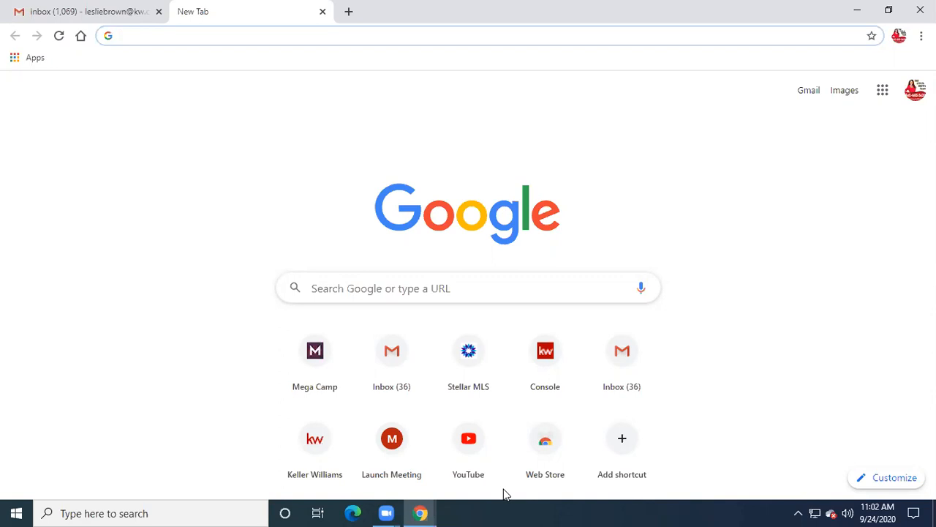
- Load agent.kw.com in the new tab to reach the Command dashboard
{"action": "mouse_move", "coordinate": [373, 511]}
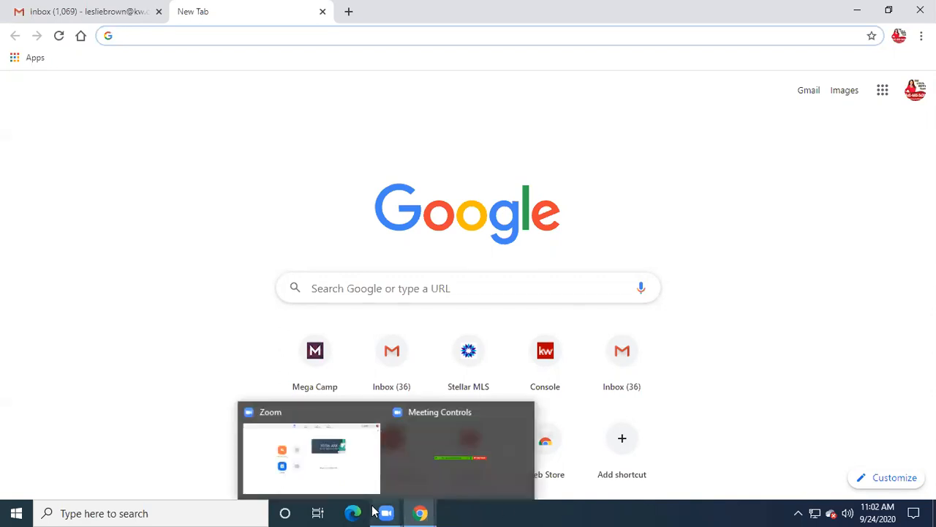
{"action": "type", "text": "age"}
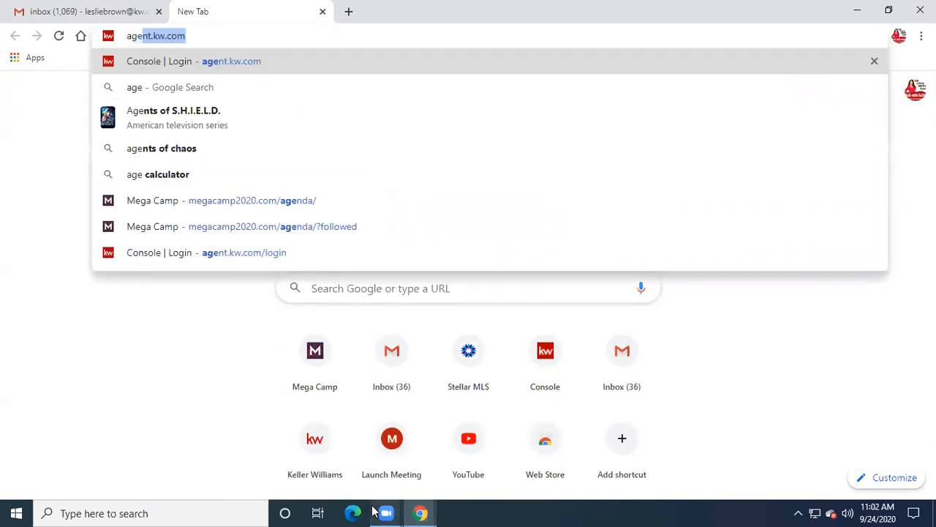
{"action": "type", "text": "nt.kw."}
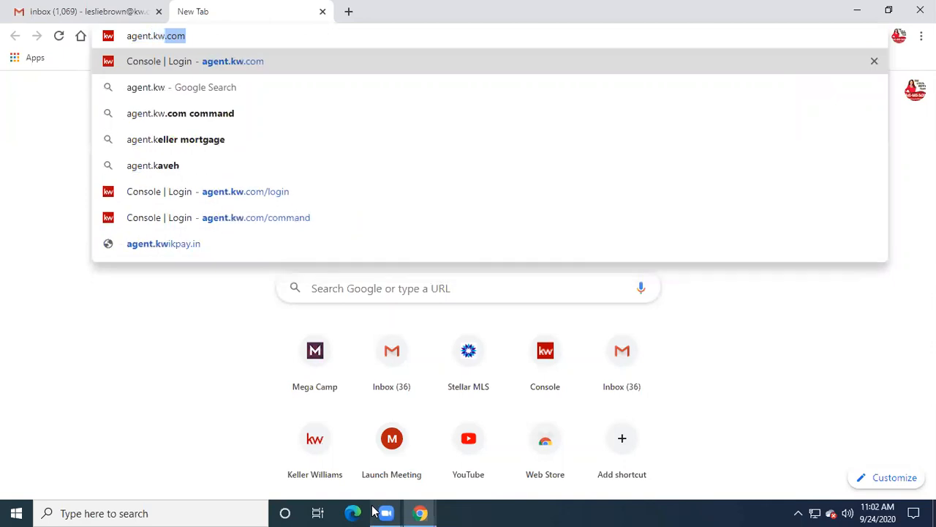
{"action": "type", "text": "com"}
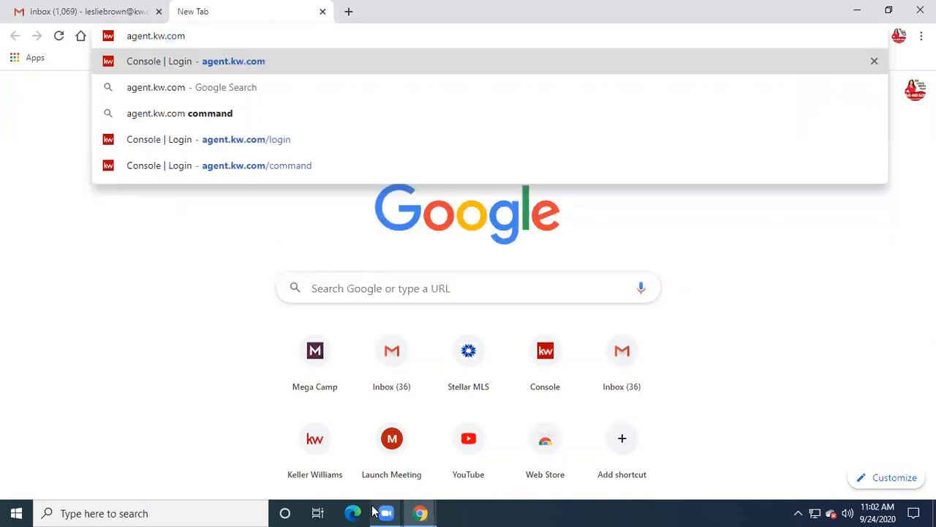
{"action": "key", "text": "Return"}
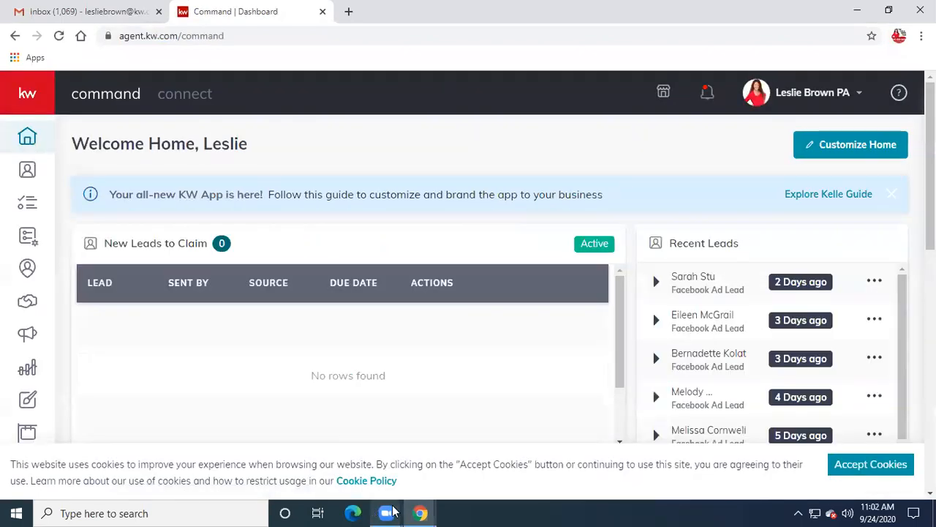
- Accept the Command site's cookies and bring the dashboard window back from the taskbar previews
{"action": "left_click", "coordinate": [853, 465]}
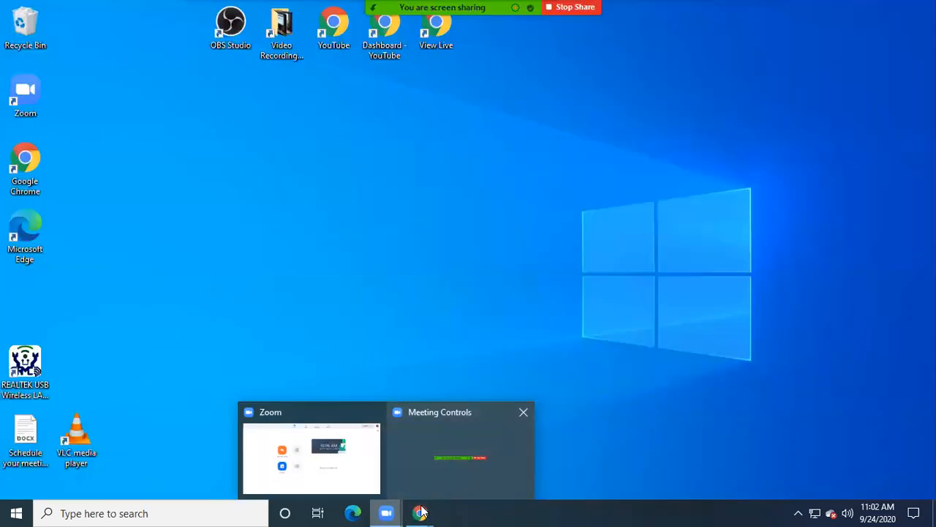
{"action": "mouse_move", "coordinate": [420, 513]}
{"action": "mouse_move", "coordinate": [535, 476]}
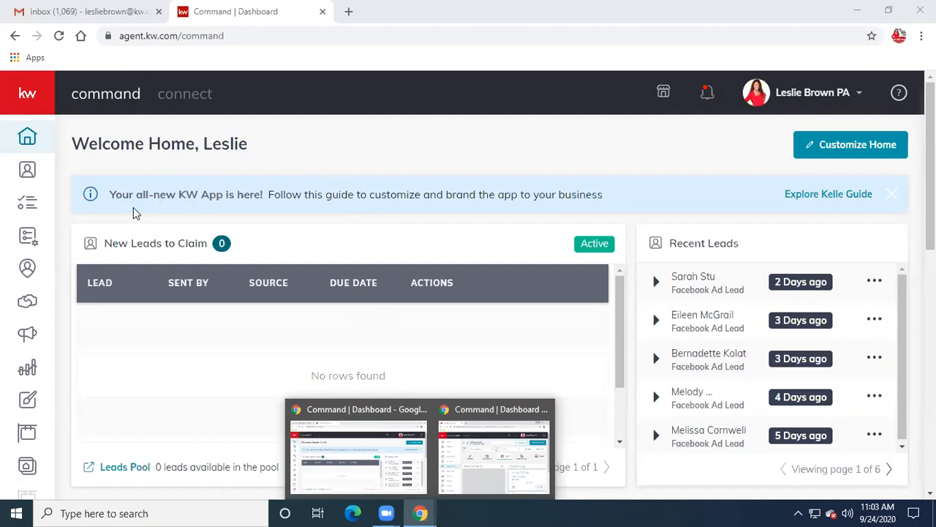
- Search Contacts by the agent's first name and open the first matching contact's record
{"action": "left_click", "coordinate": [27, 173]}
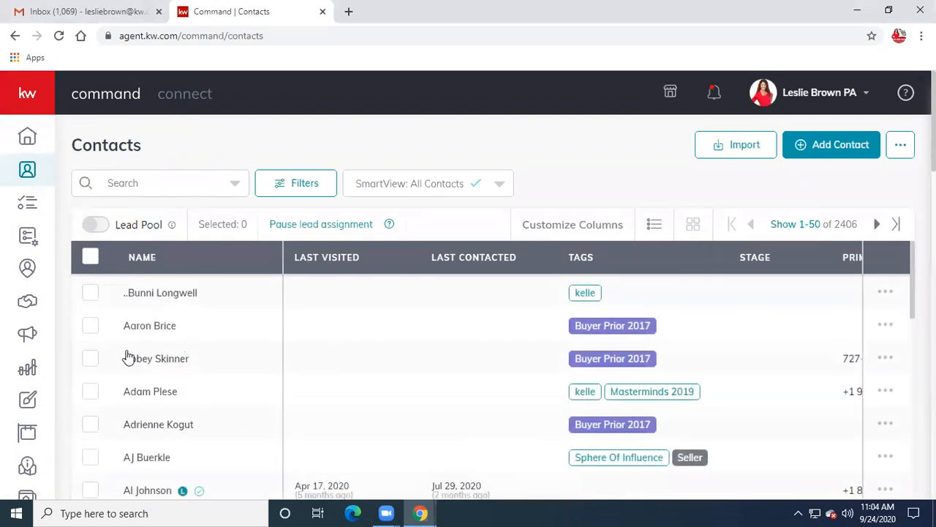
{"action": "left_click", "coordinate": [112, 183]}
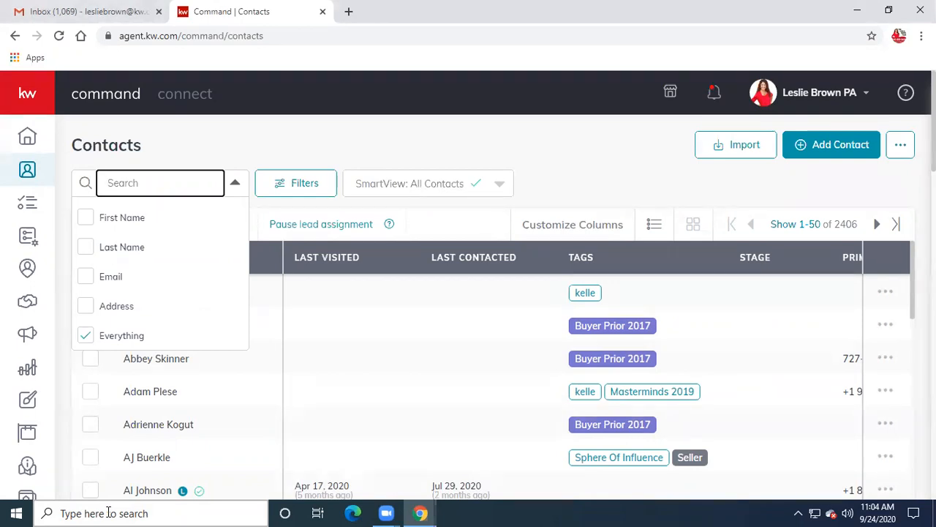
{"action": "type", "text": "leslie"}
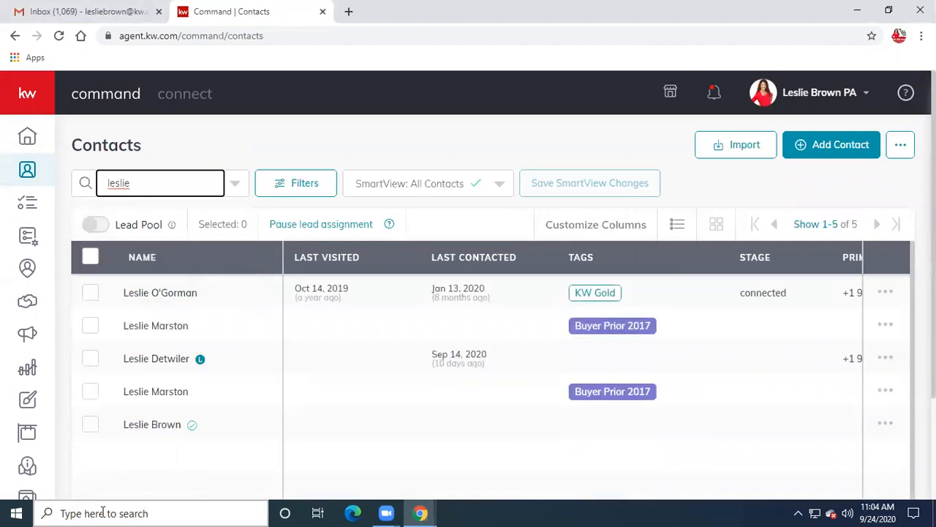
{"action": "left_click", "coordinate": [89, 295]}
{"action": "left_click", "coordinate": [90, 295]}
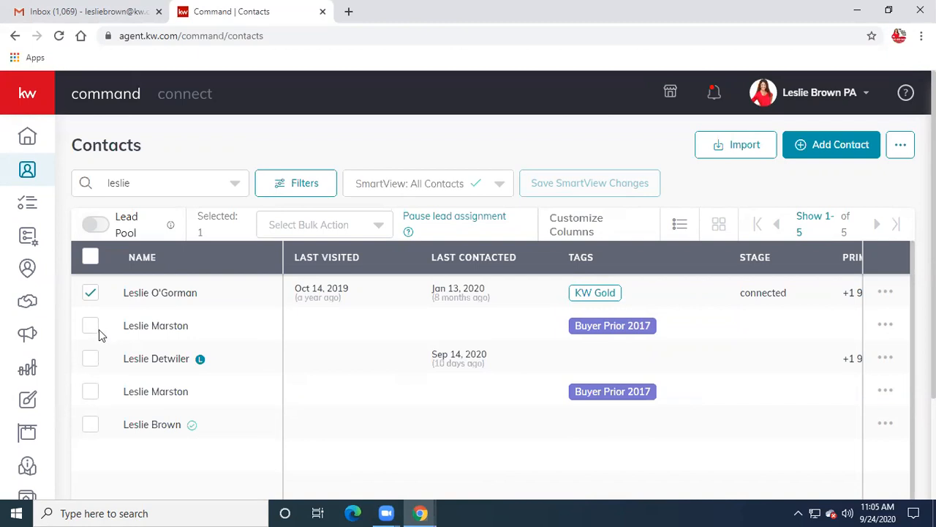
{"action": "left_click", "coordinate": [151, 293]}
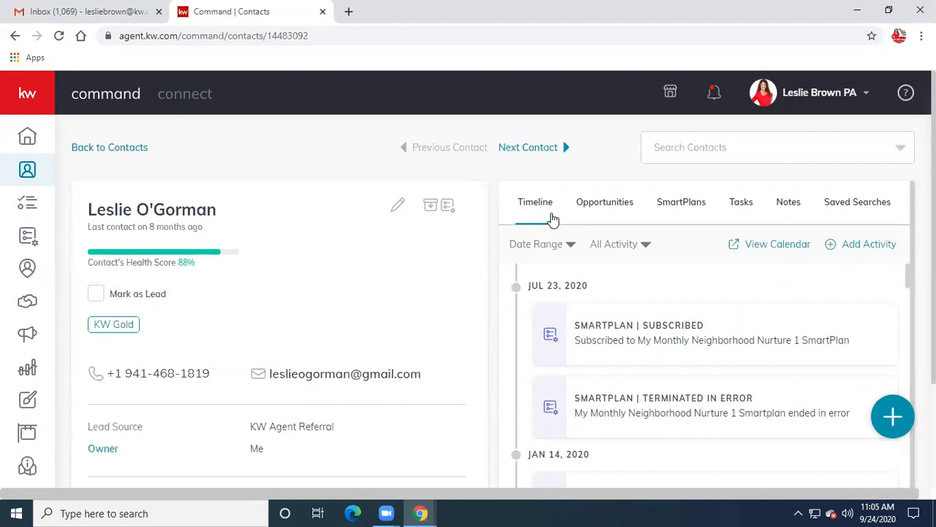
- From the contact's Opportunities tab, start a new opportunity in the Create Opportunity form
{"action": "left_click", "coordinate": [601, 212]}
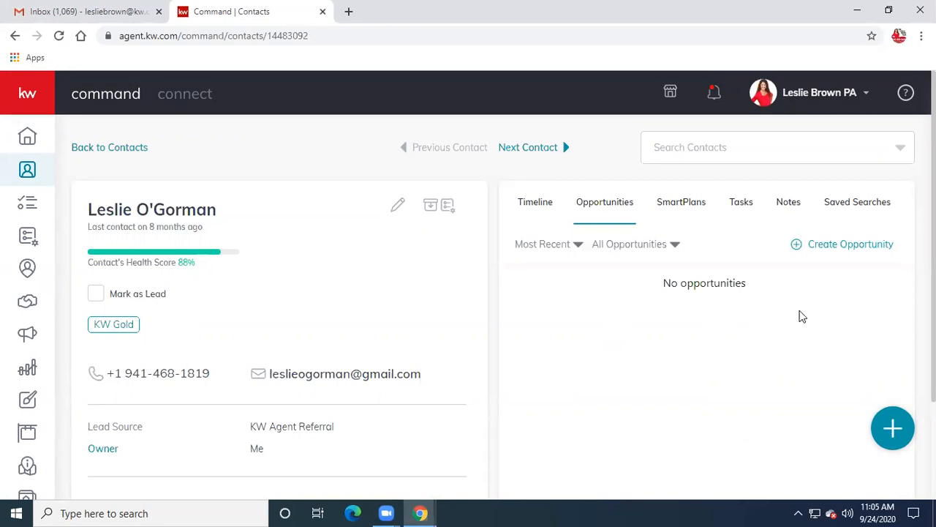
{"action": "left_click", "coordinate": [844, 245]}
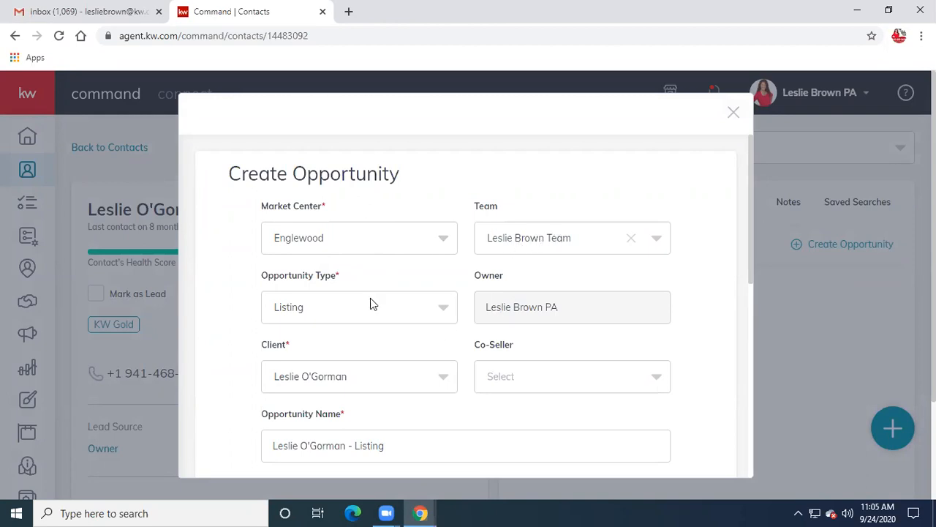
{"action": "left_click", "coordinate": [439, 313]}
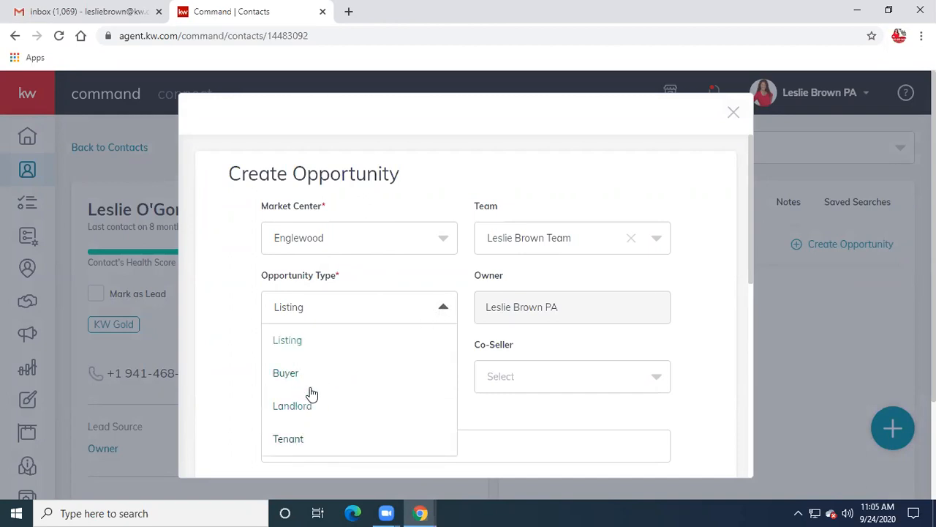
{"action": "left_click", "coordinate": [288, 341]}
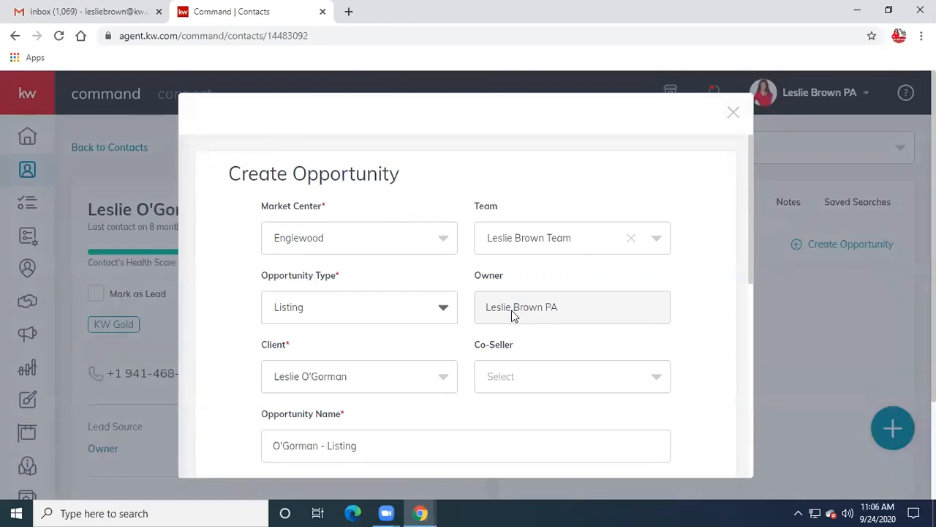
{"action": "scroll", "coordinate": [521, 318], "scroll_direction": "down", "scroll_amount": 1}
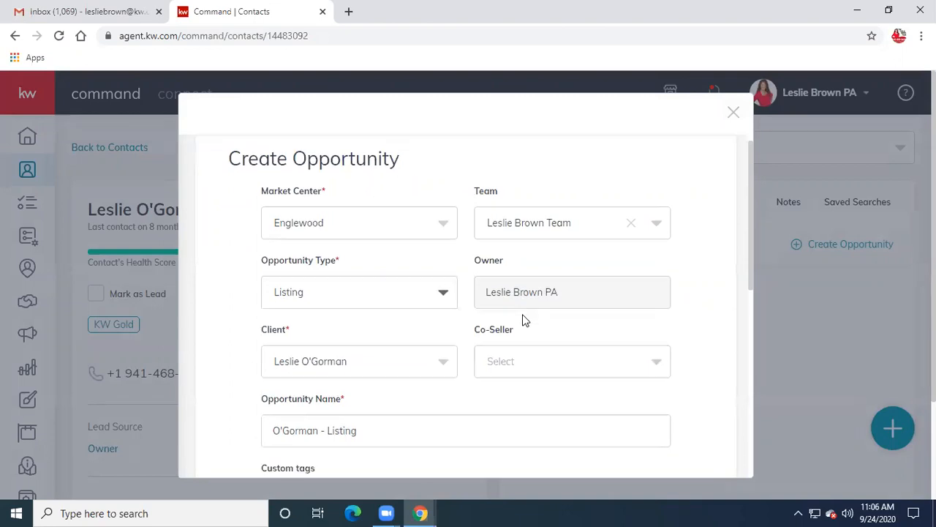
{"action": "scroll", "coordinate": [523, 319], "scroll_direction": "down", "scroll_amount": 1}
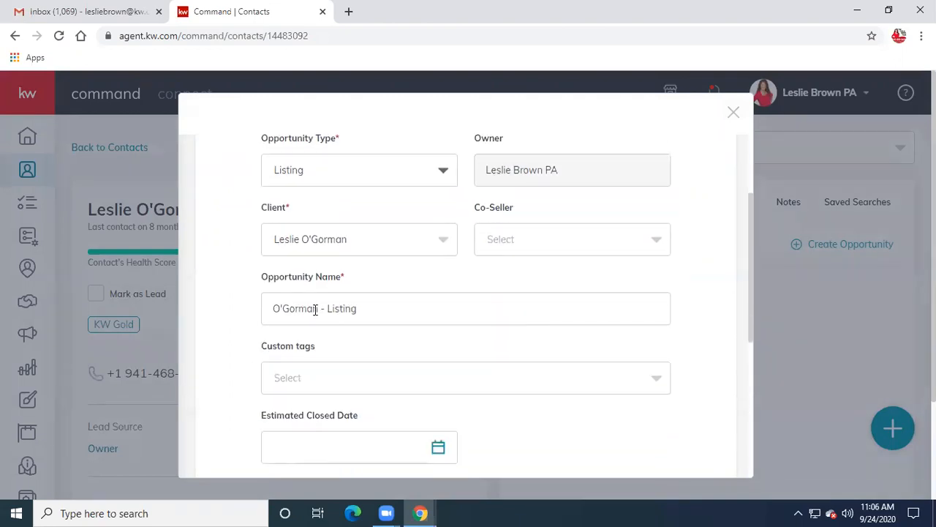
{"action": "left_click_drag", "start_coordinate": [319, 309], "coordinate": [237, 318]}
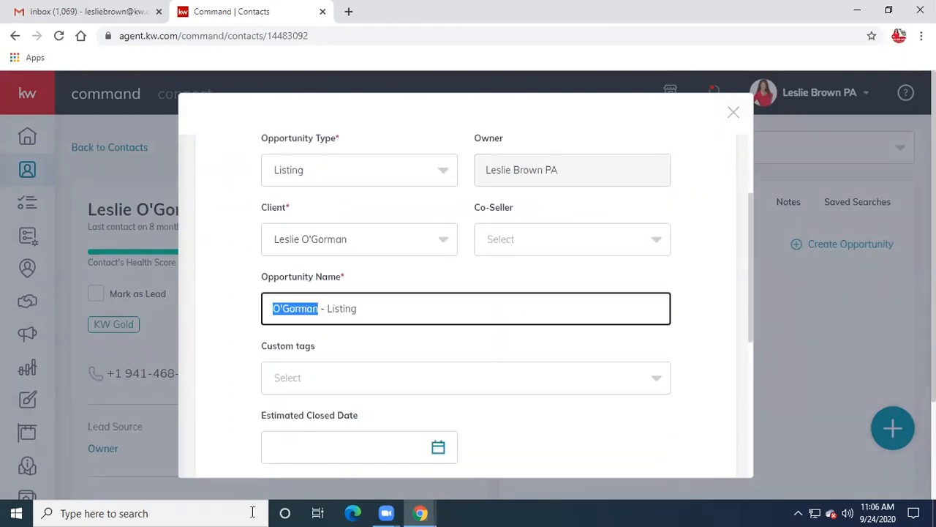
{"action": "type", "text": "18"}
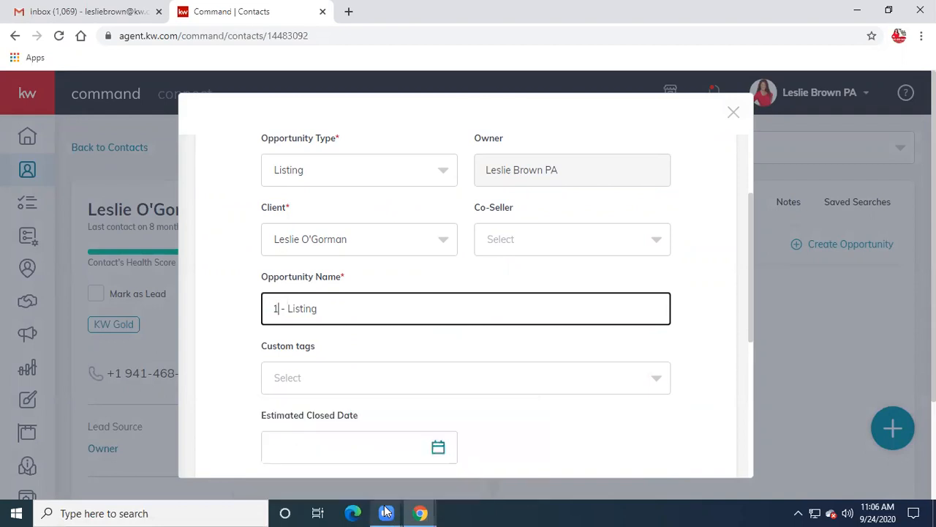
{"action": "key", "text": "BackSpace"}
{"action": "key", "text": "BackSpace"}
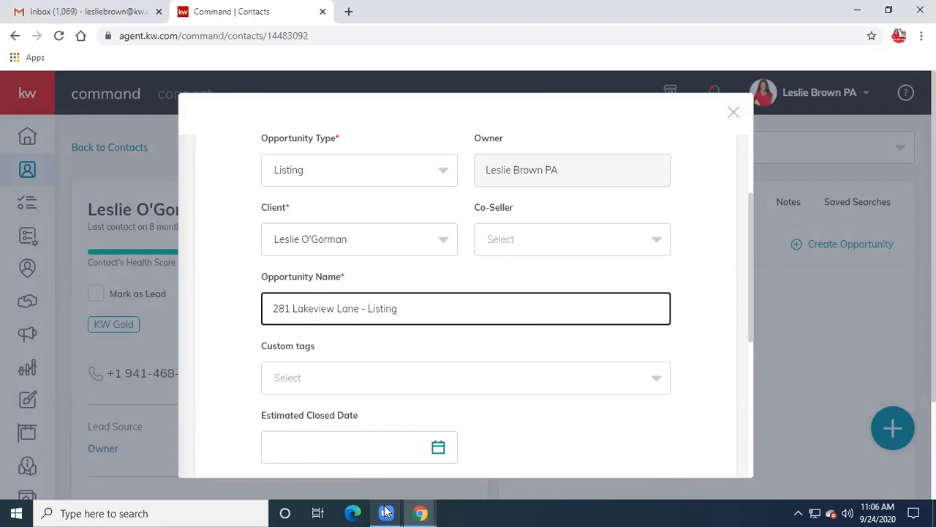
- Add the custom tag 'test' to the opportunity
{"action": "mouse_move", "coordinate": [387, 512]}
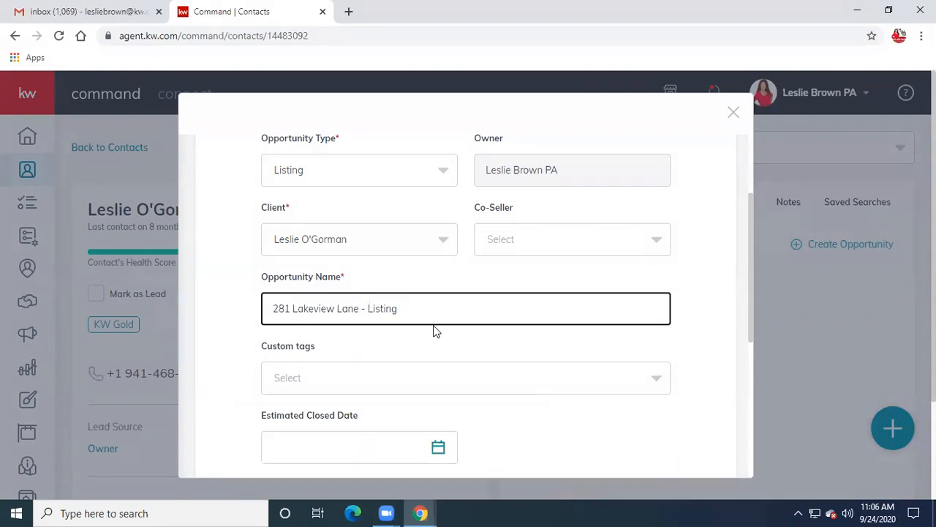
{"action": "left_click", "coordinate": [448, 374]}
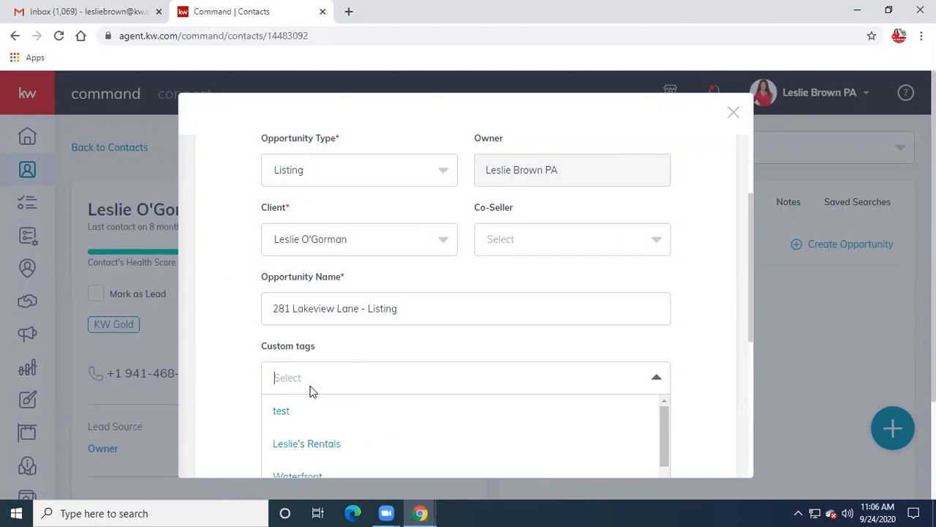
{"action": "left_click", "coordinate": [284, 414]}
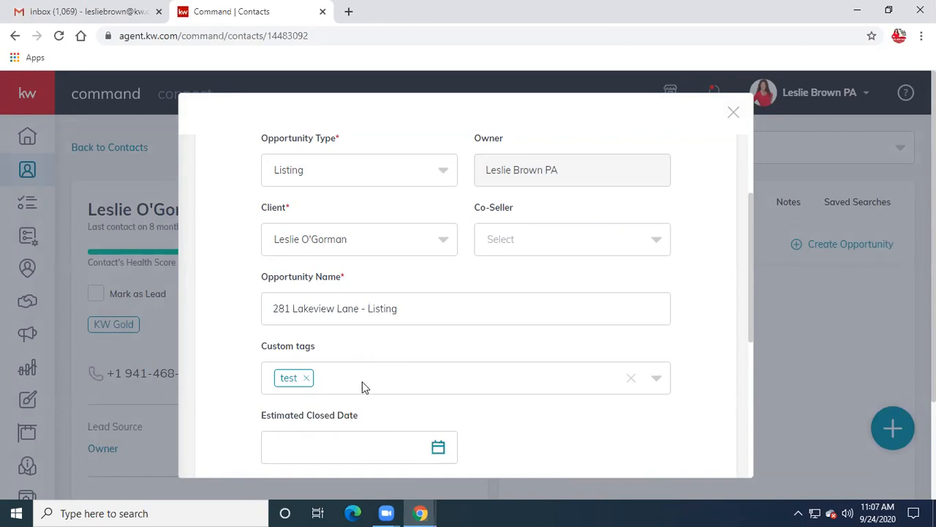
- Enter an estimated listing price of 225,000.00 and a commission rate of 3%
{"action": "scroll", "coordinate": [375, 382], "scroll_direction": "down", "scroll_amount": 3}
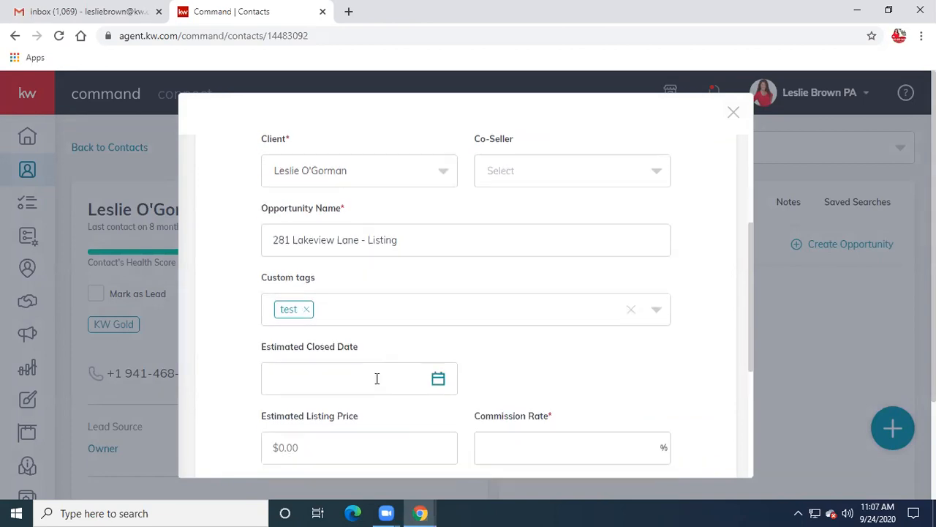
{"action": "left_click", "coordinate": [314, 311]}
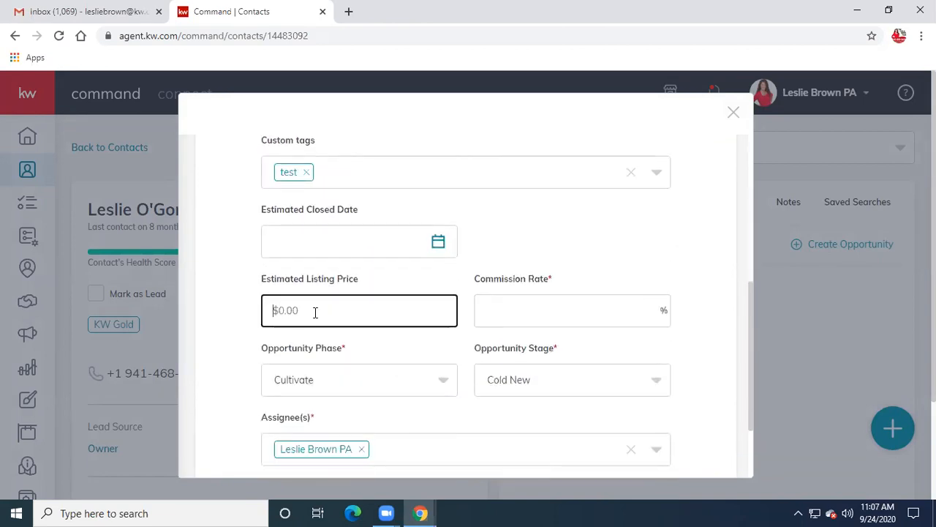
{"action": "type", "text": "225,000"}
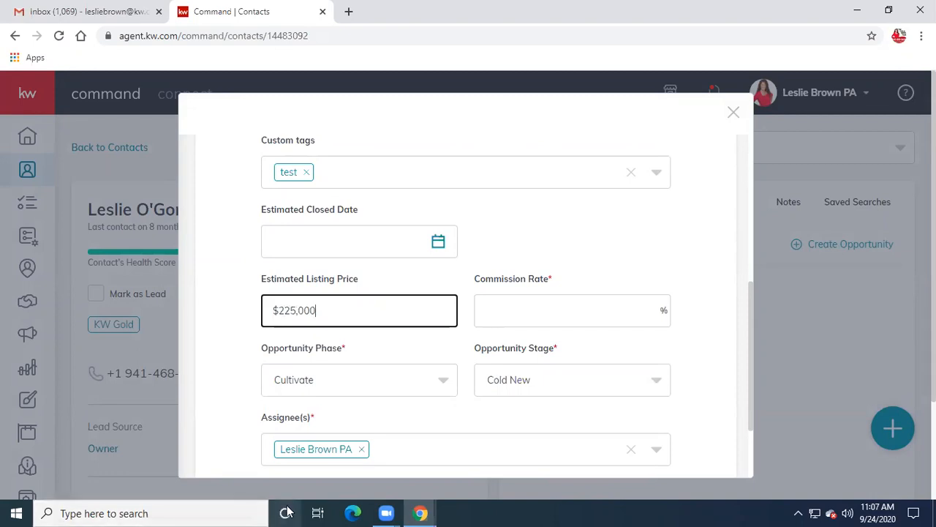
{"action": "type", "text": ".00"}
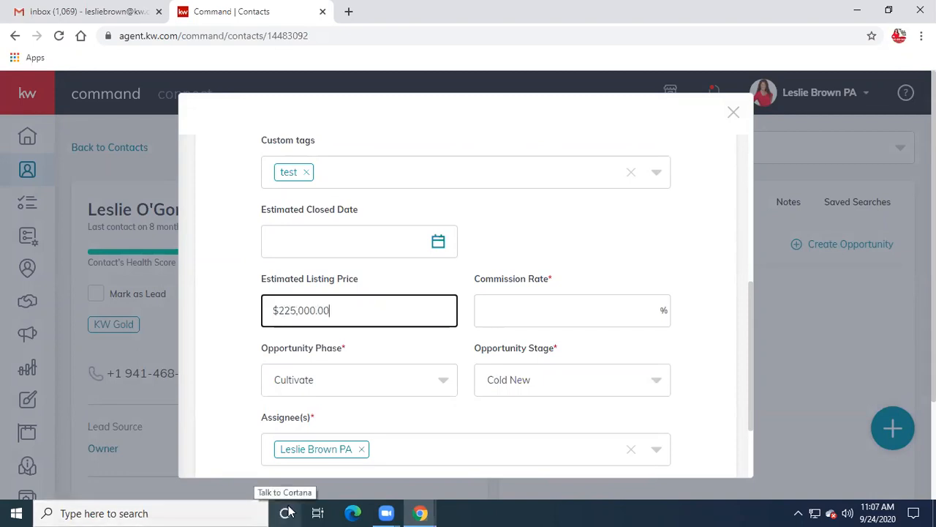
{"action": "left_click", "coordinate": [541, 313]}
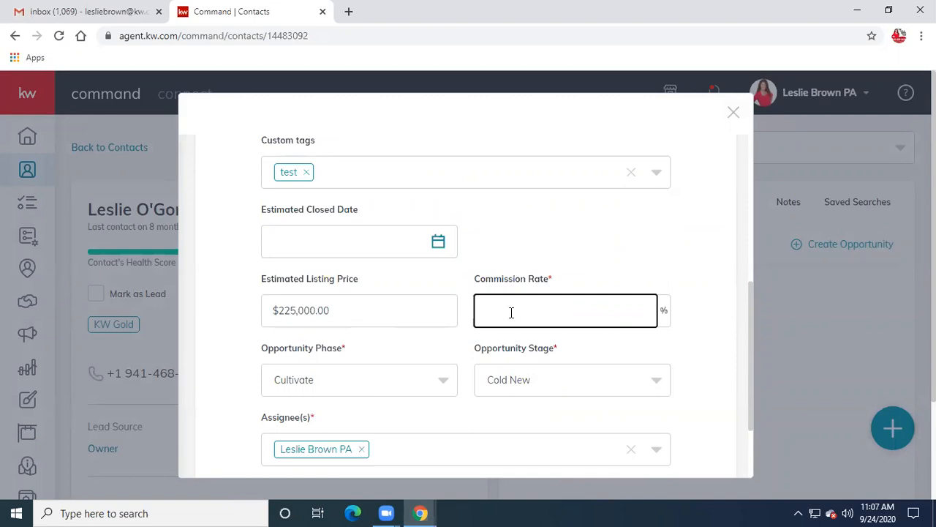
{"action": "type", "text": "3"}
- Set the opportunity phase to Active, leaving the stage at Signed/Prep/Photos
{"action": "scroll", "coordinate": [464, 370], "scroll_direction": "down", "scroll_amount": 2}
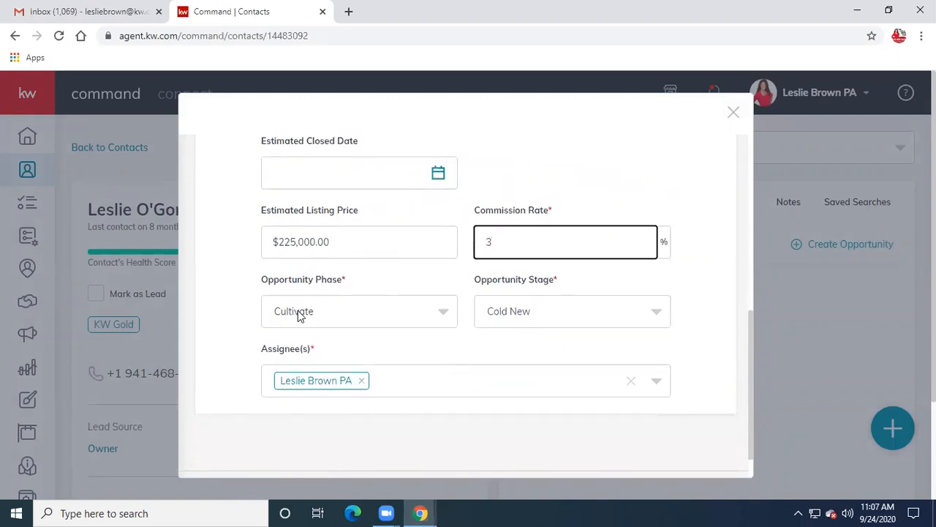
{"action": "left_click", "coordinate": [444, 319]}
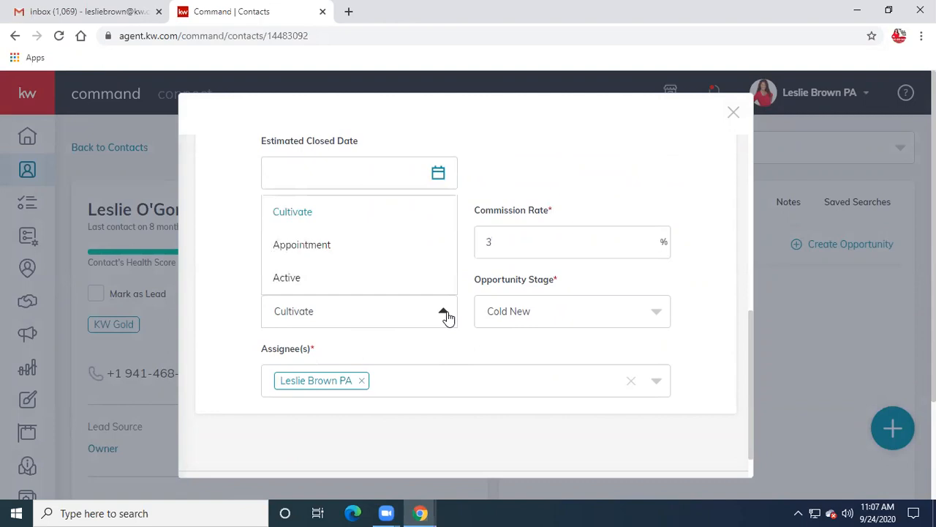
{"action": "left_click", "coordinate": [287, 281]}
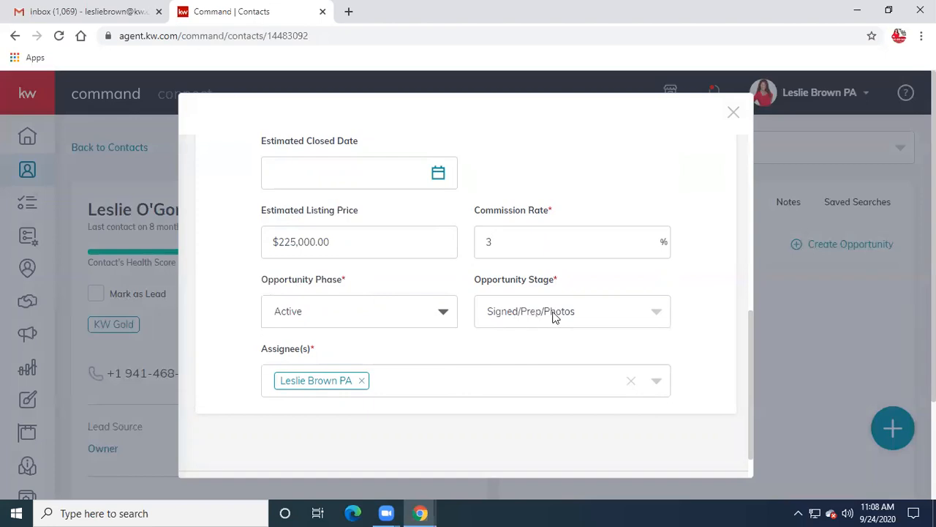
{"action": "left_click", "coordinate": [653, 316]}
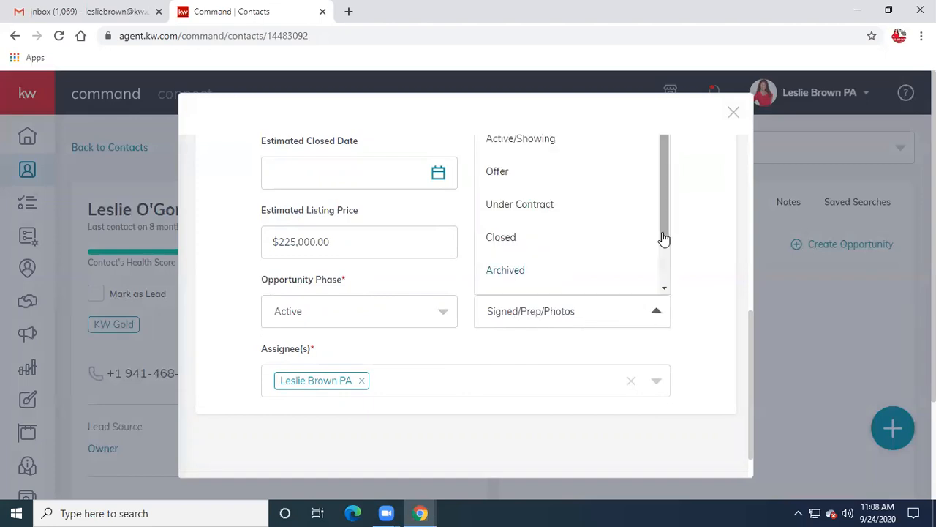
{"action": "left_click_drag", "start_coordinate": [660, 191], "coordinate": [643, 180]}
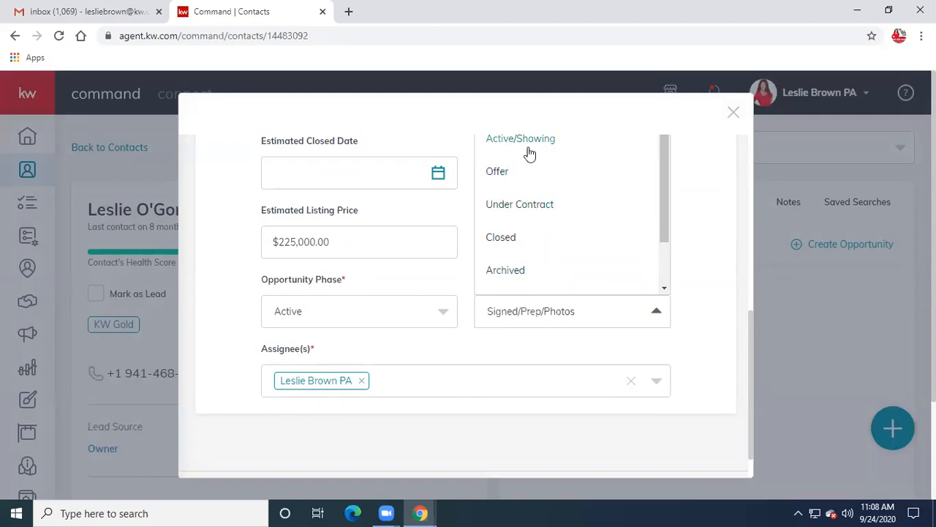
{"action": "left_click_drag", "start_coordinate": [662, 198], "coordinate": [662, 175]}
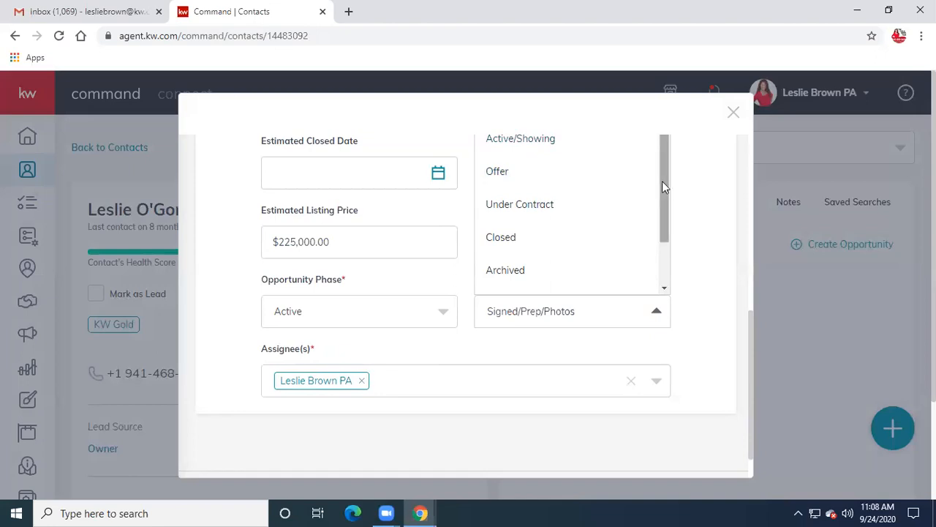
{"action": "left_click", "coordinate": [743, 177]}
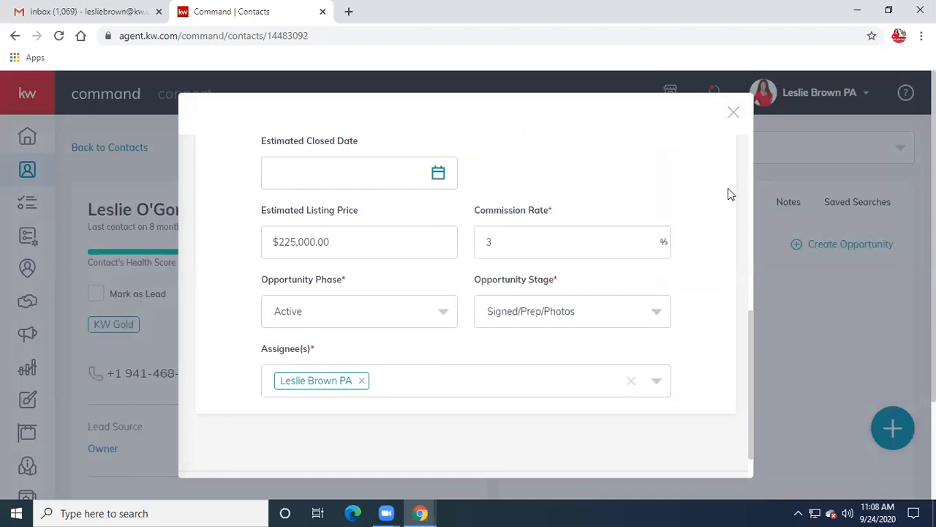
{"action": "left_click", "coordinate": [657, 313]}
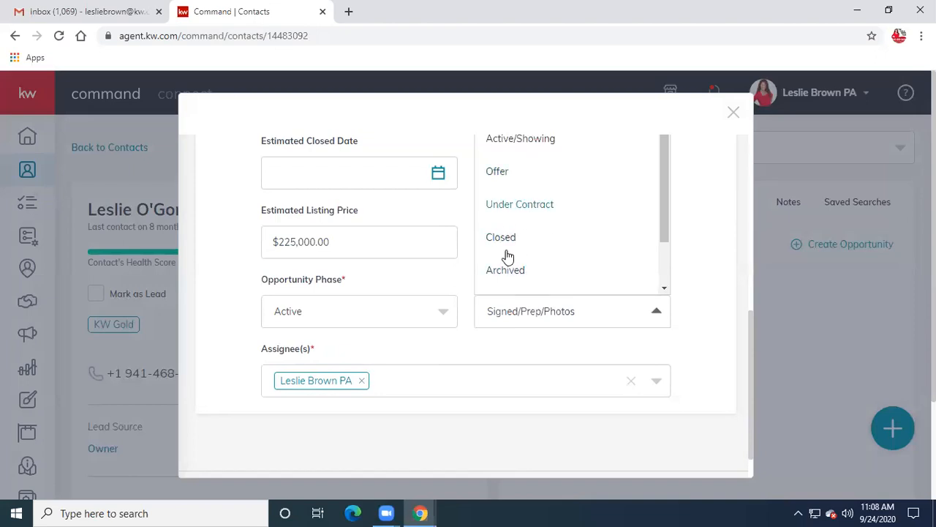
{"action": "scroll", "coordinate": [667, 220], "scroll_direction": "down", "scroll_amount": 2}
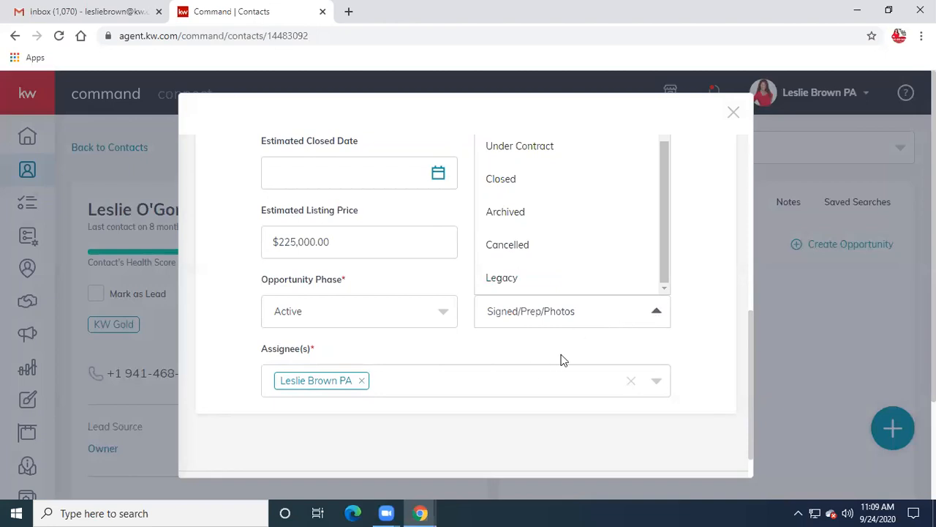
{"action": "scroll", "coordinate": [596, 355], "scroll_direction": "up", "scroll_amount": 2}
{"action": "scroll", "coordinate": [596, 354], "scroll_direction": "down", "scroll_amount": 5}
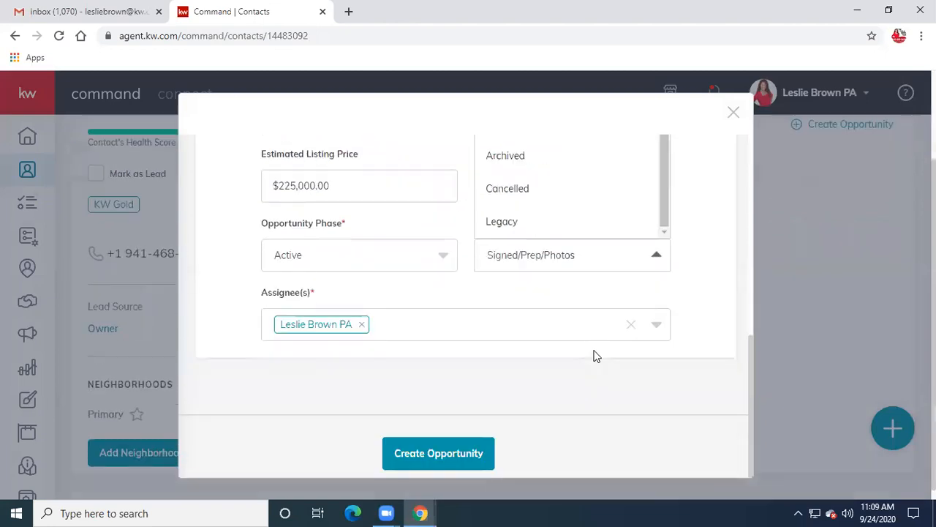
{"action": "left_click", "coordinate": [431, 455]}
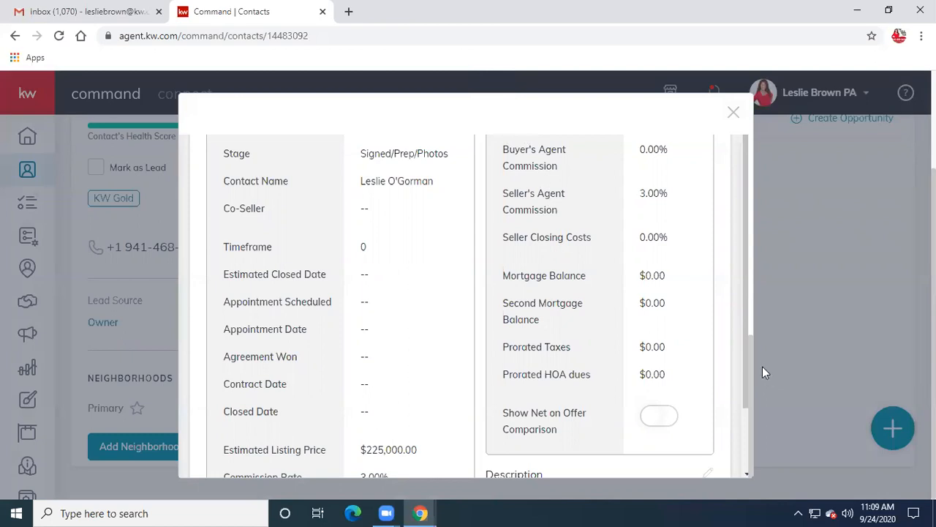
{"action": "scroll", "coordinate": [746, 351], "scroll_direction": "down", "scroll_amount": 1}
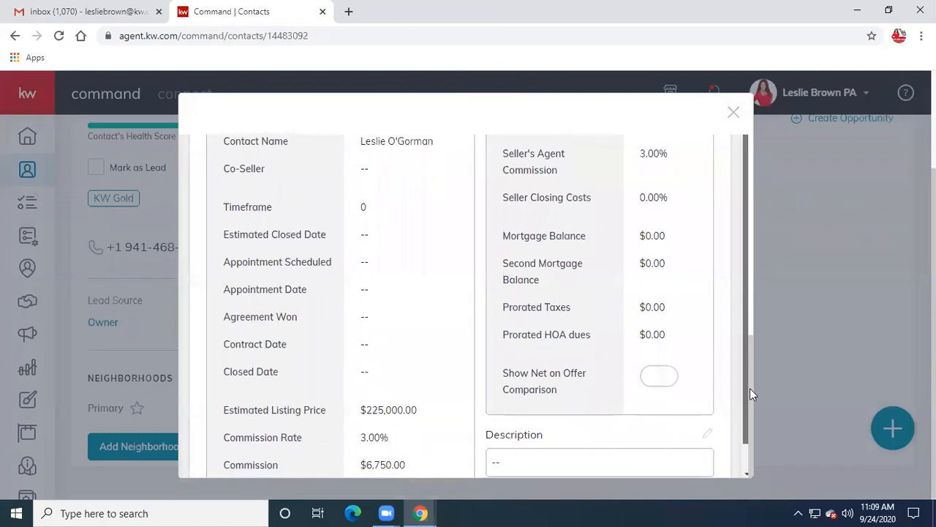
{"action": "scroll", "coordinate": [746, 351], "scroll_direction": "up", "scroll_amount": 1}
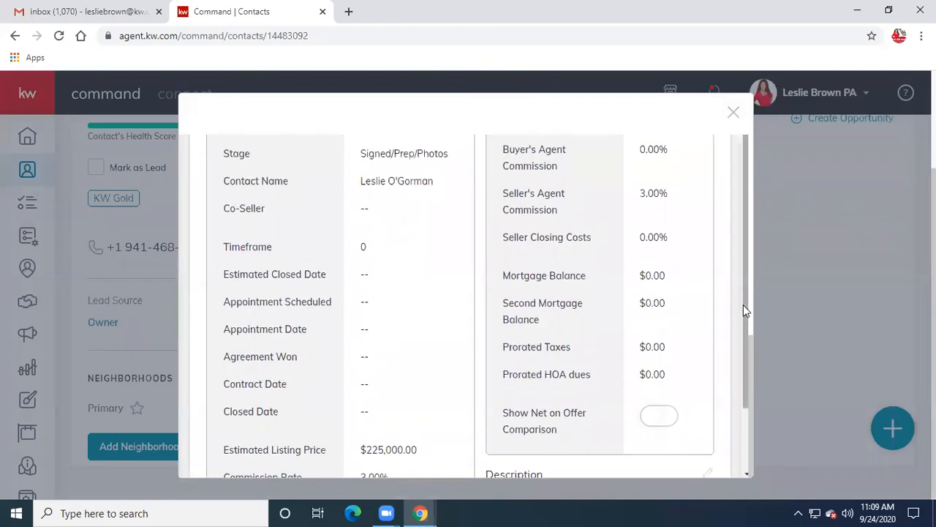
{"action": "scroll", "coordinate": [746, 334], "scroll_direction": "down", "scroll_amount": 1}
{"action": "scroll", "coordinate": [751, 344], "scroll_direction": "up", "scroll_amount": 1}
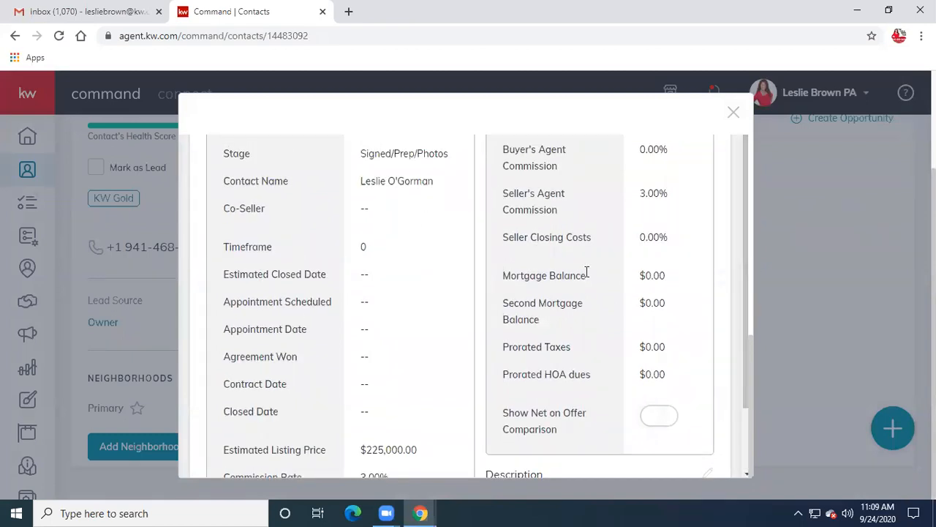
{"action": "scroll", "coordinate": [743, 238], "scroll_direction": "down", "scroll_amount": 1}
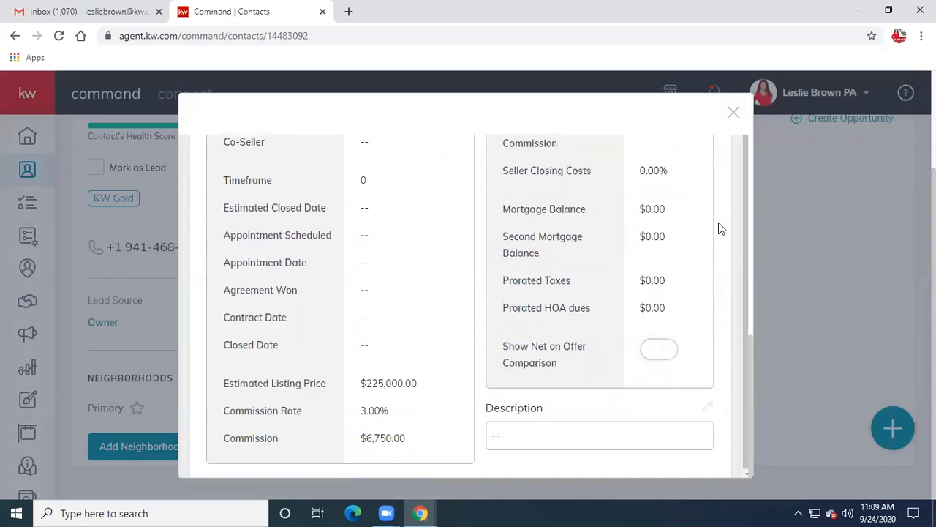
{"action": "left_click", "coordinate": [733, 113]}
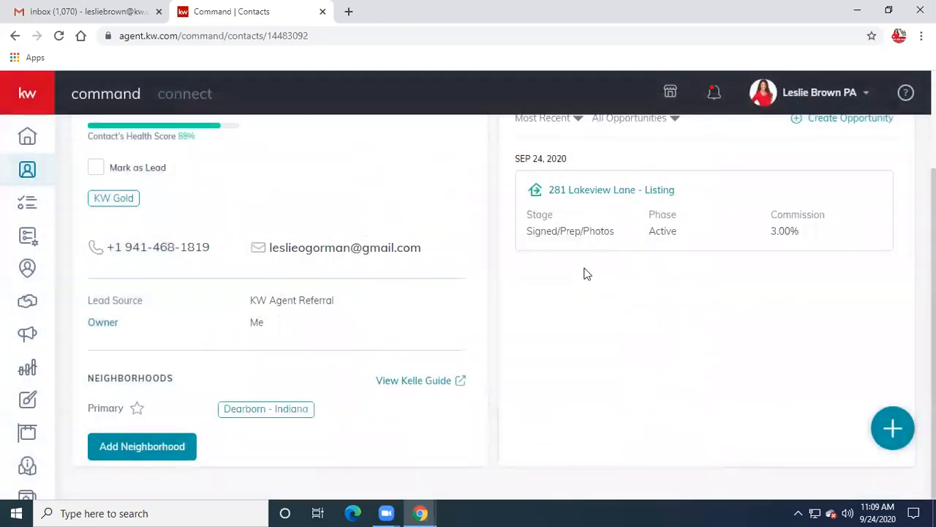
{"action": "scroll", "coordinate": [586, 302], "scroll_direction": "up", "scroll_amount": 2}
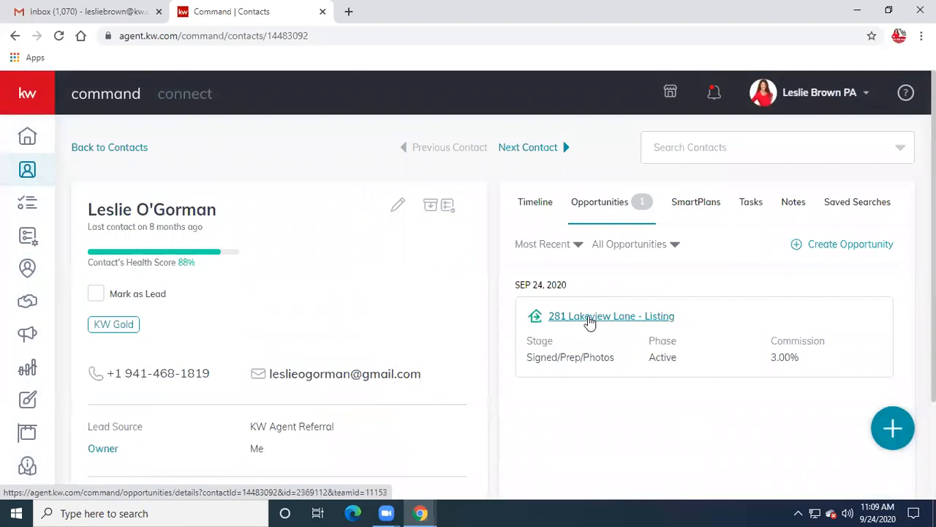
{"action": "left_click", "coordinate": [588, 316]}
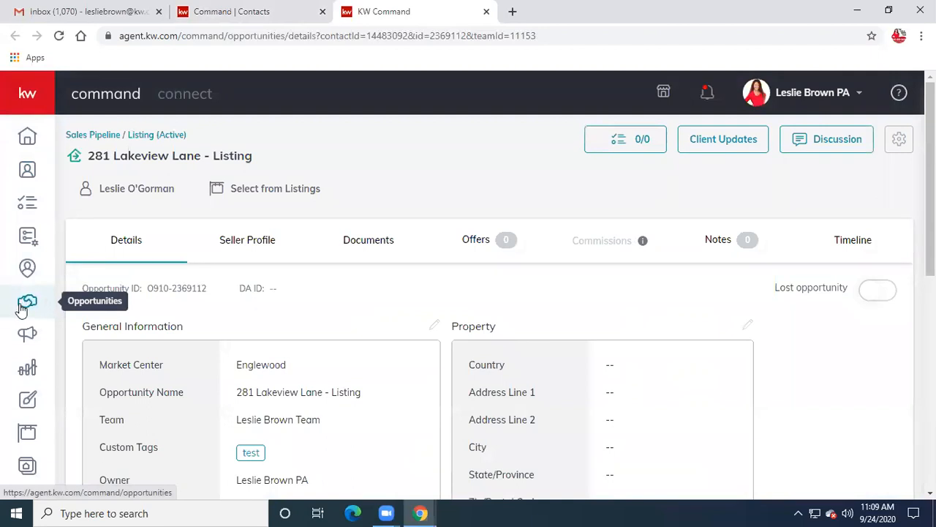
{"action": "left_click", "coordinate": [22, 306]}
{"action": "scroll", "coordinate": [374, 283], "scroll_direction": "down", "scroll_amount": 3}
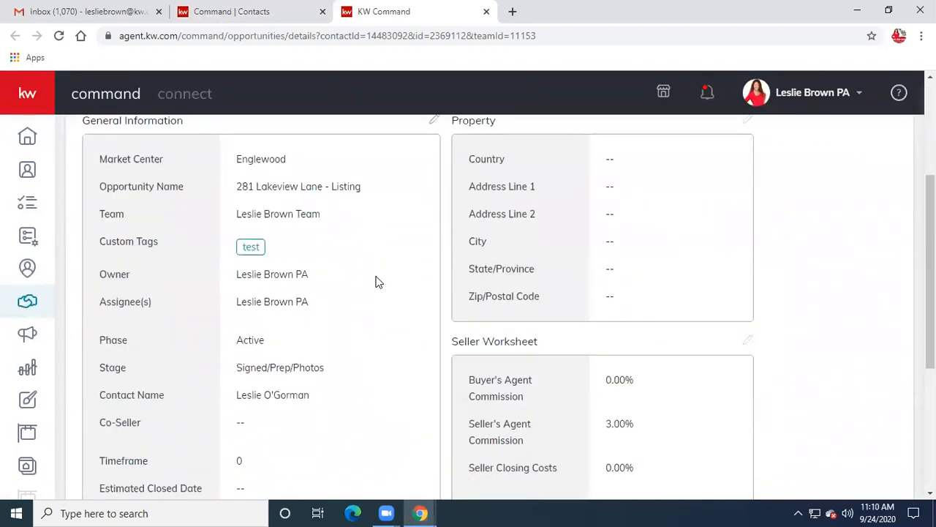
{"action": "scroll", "coordinate": [378, 281], "scroll_direction": "up", "scroll_amount": 1}
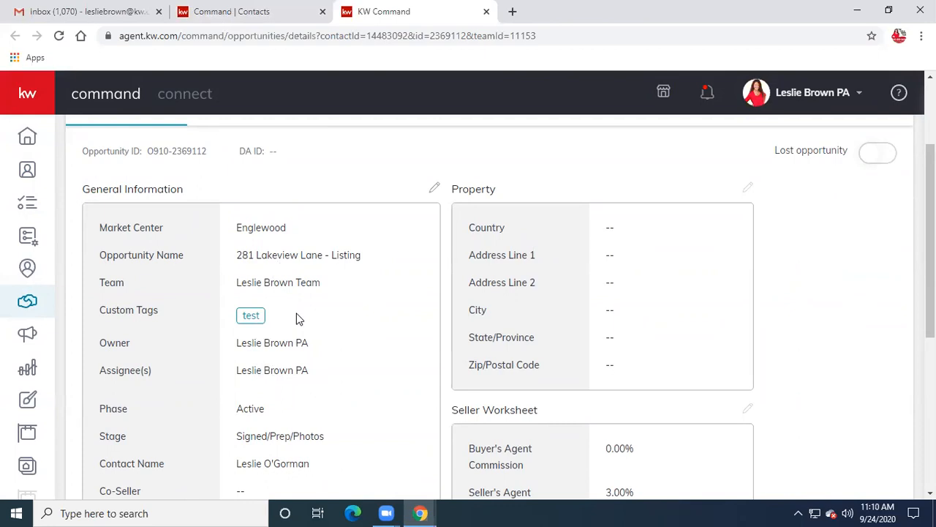
{"action": "scroll", "coordinate": [294, 315], "scroll_direction": "down", "scroll_amount": 2}
{"action": "scroll", "coordinate": [296, 313], "scroll_direction": "down", "scroll_amount": 3}
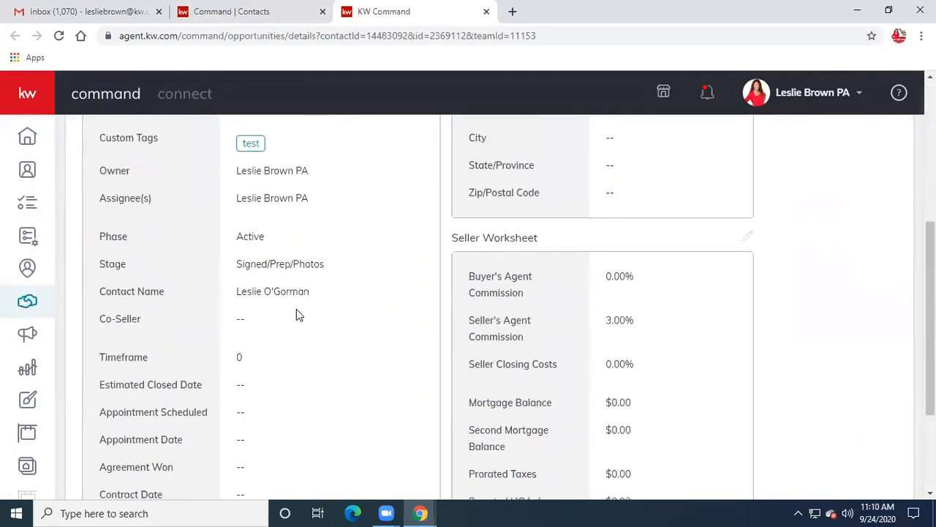
{"action": "scroll", "coordinate": [296, 315], "scroll_direction": "up", "scroll_amount": 5}
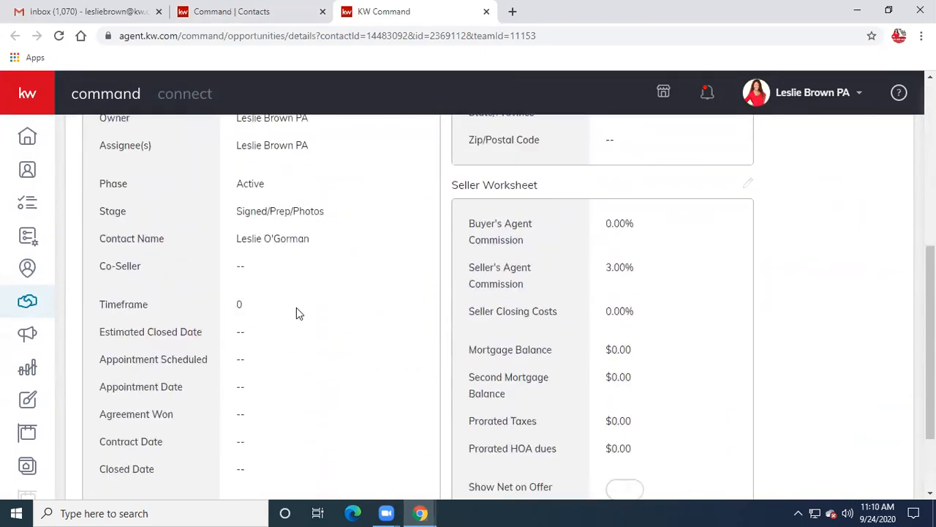
{"action": "scroll", "coordinate": [298, 313], "scroll_direction": "down", "scroll_amount": 1}
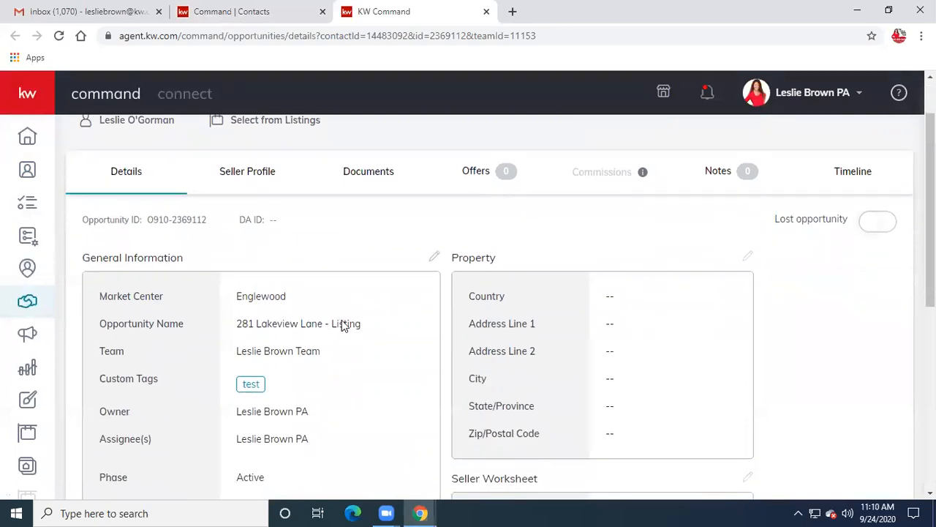
{"action": "left_click", "coordinate": [748, 258]}
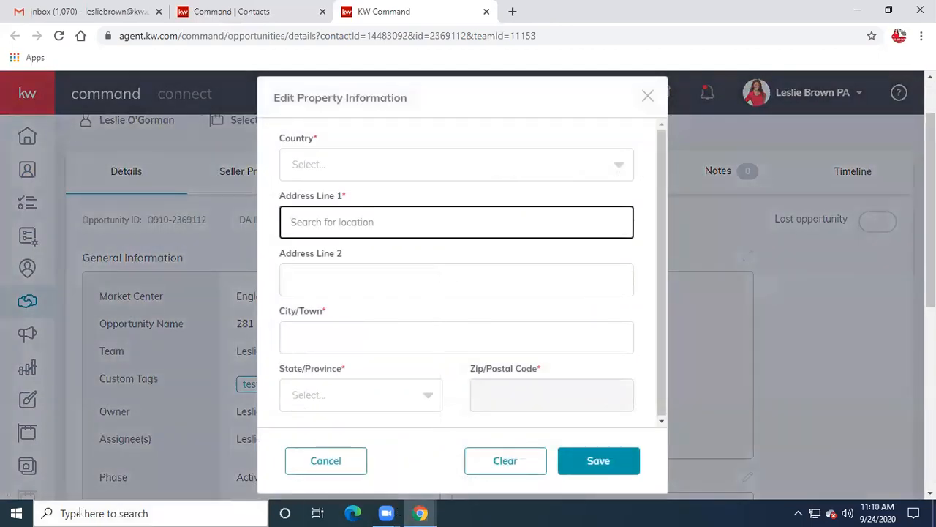
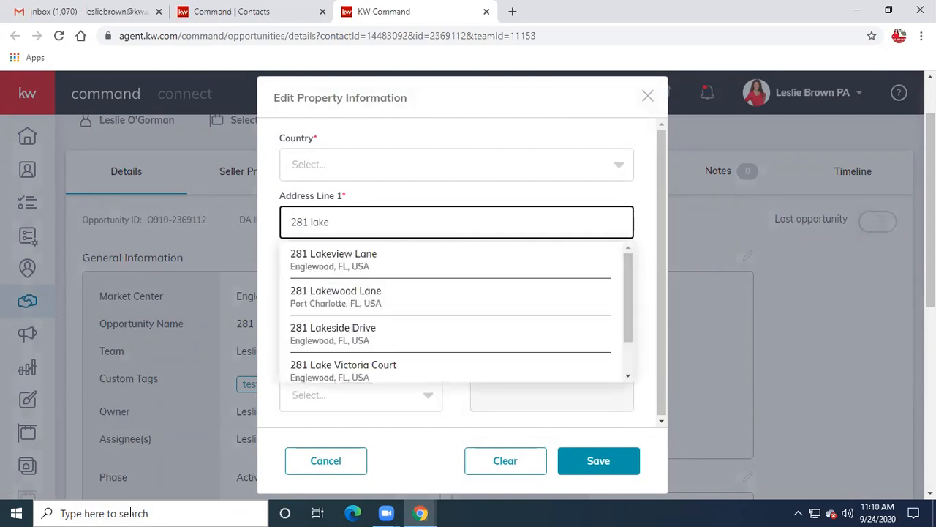
{"action": "left_click", "coordinate": [341, 262]}
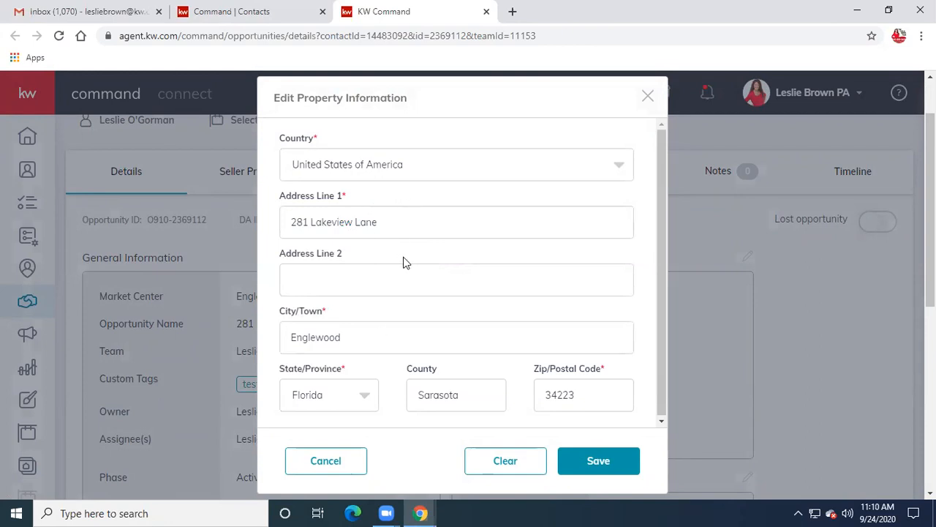
{"action": "left_click", "coordinate": [606, 465]}
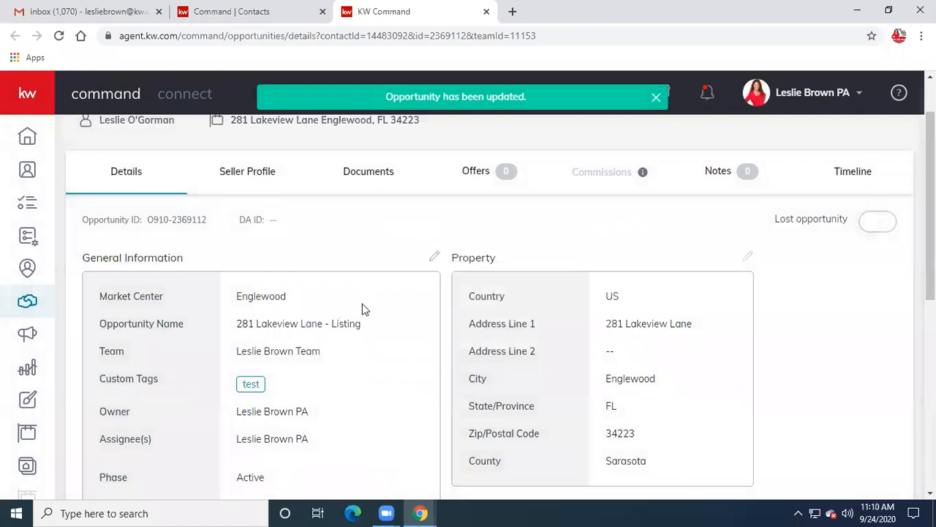
{"action": "left_click", "coordinate": [434, 258]}
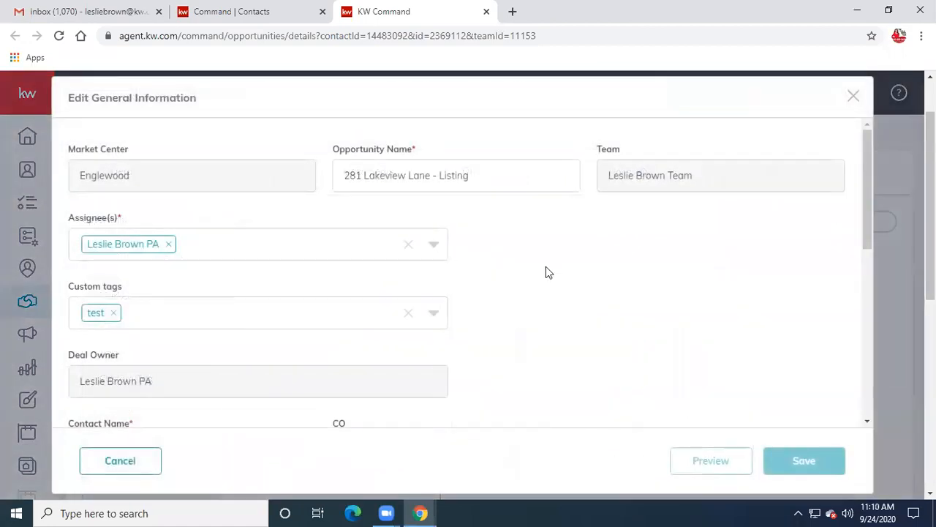
- Review the Edit General Information fields and close the dialog without saving
{"action": "scroll", "coordinate": [547, 271], "scroll_direction": "down", "scroll_amount": 5}
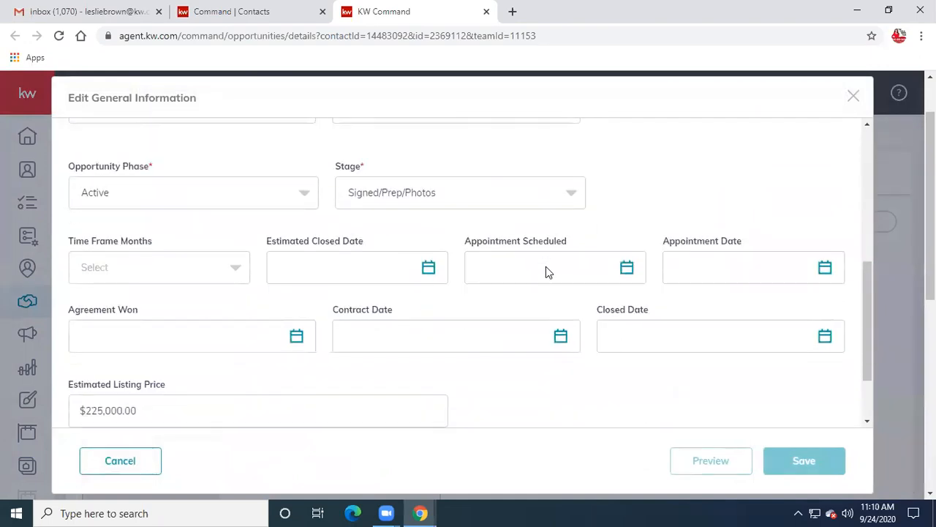
{"action": "scroll", "coordinate": [546, 269], "scroll_direction": "down", "scroll_amount": 1}
{"action": "scroll", "coordinate": [546, 269], "scroll_direction": "up", "scroll_amount": 1}
{"action": "scroll", "coordinate": [547, 267], "scroll_direction": "up", "scroll_amount": 3}
{"action": "scroll", "coordinate": [547, 266], "scroll_direction": "down", "scroll_amount": 4}
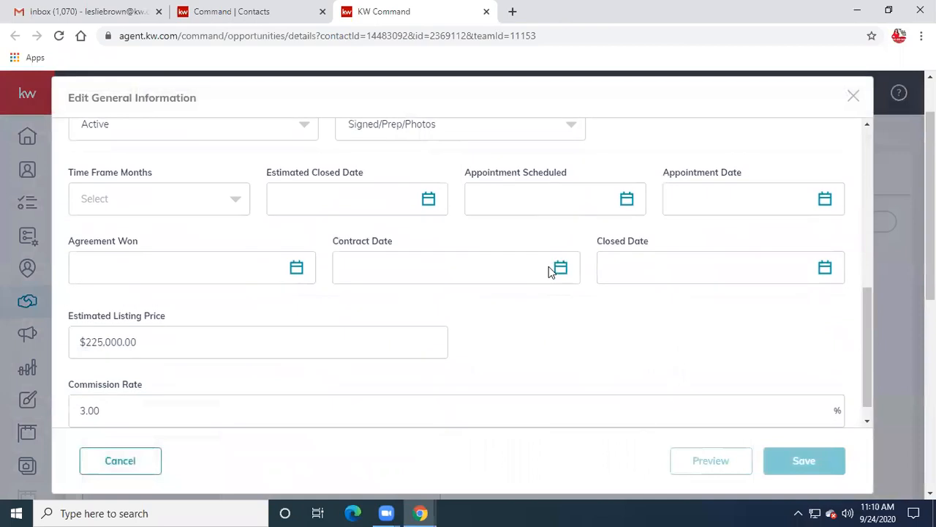
{"action": "scroll", "coordinate": [549, 270], "scroll_direction": "down", "scroll_amount": 1}
{"action": "scroll", "coordinate": [549, 269], "scroll_direction": "up", "scroll_amount": 1}
{"action": "scroll", "coordinate": [548, 267], "scroll_direction": "up", "scroll_amount": 5}
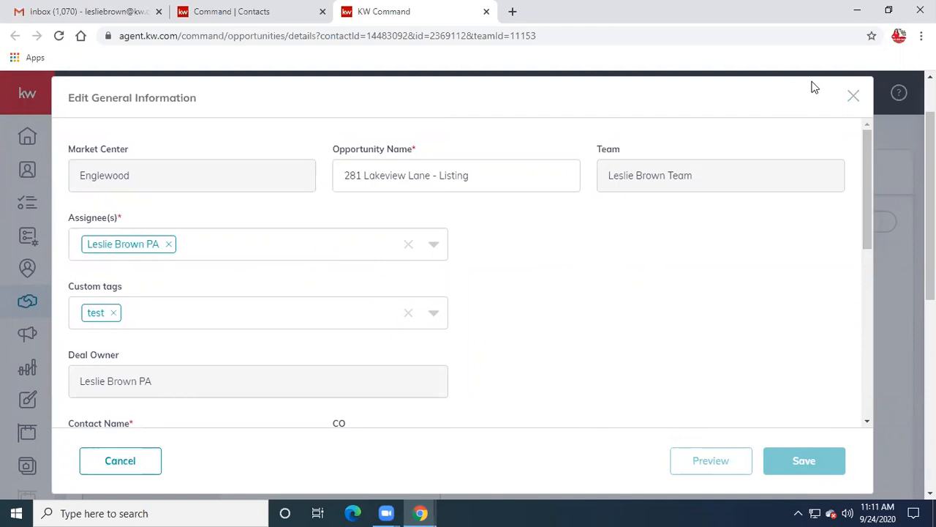
{"action": "left_click", "coordinate": [853, 99]}
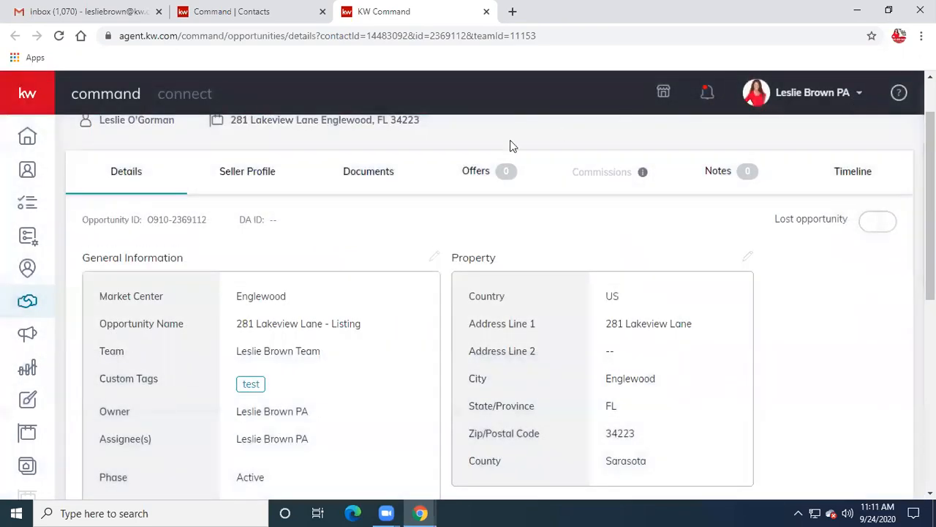
{"action": "scroll", "coordinate": [419, 284], "scroll_direction": "down", "scroll_amount": 6}
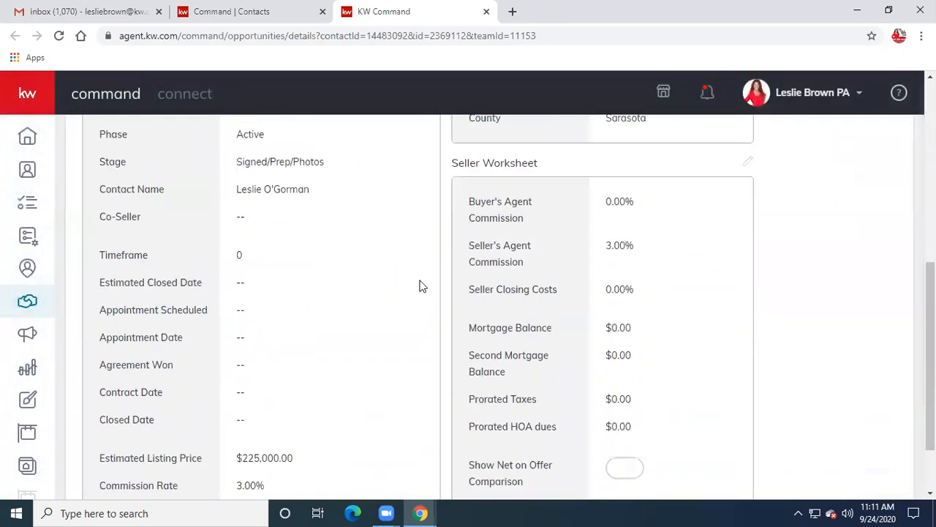
{"action": "scroll", "coordinate": [420, 285], "scroll_direction": "up", "scroll_amount": 6}
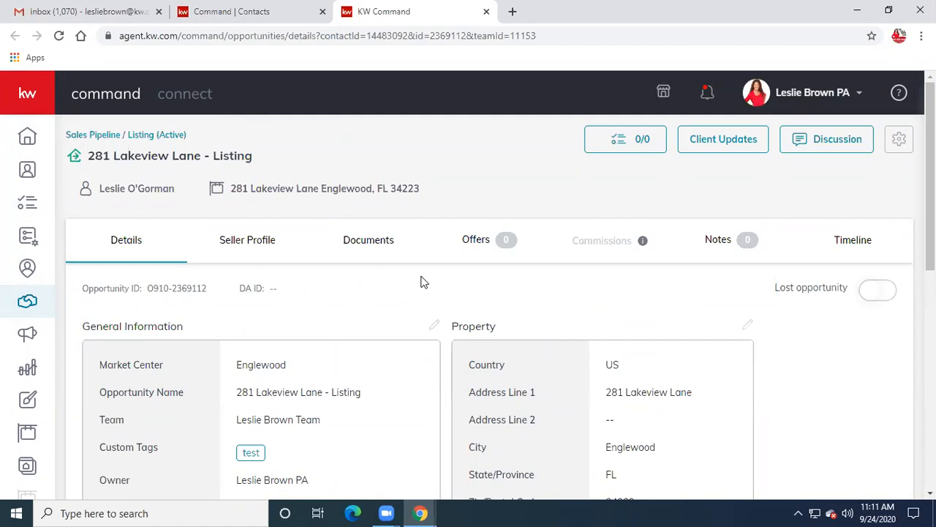
{"action": "scroll", "coordinate": [421, 282], "scroll_direction": "down", "scroll_amount": 6}
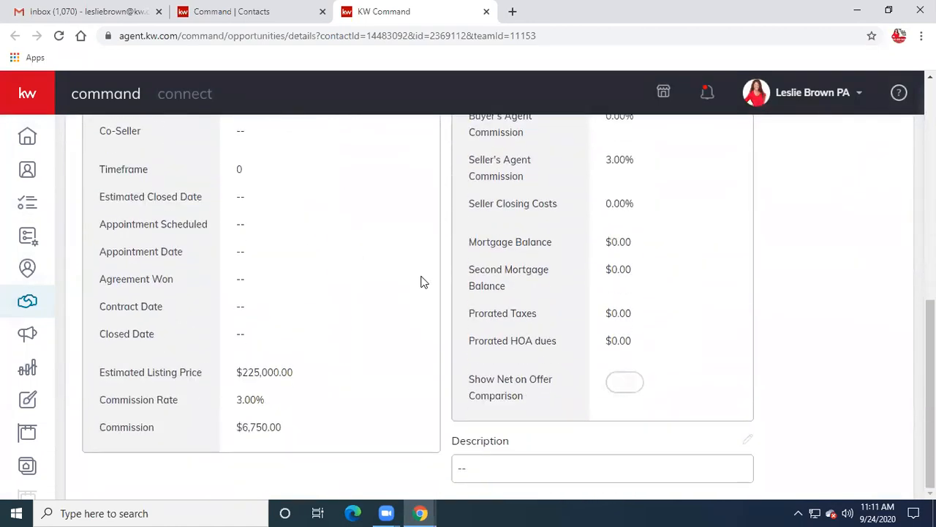
{"action": "scroll", "coordinate": [421, 282], "scroll_direction": "up", "scroll_amount": 1}
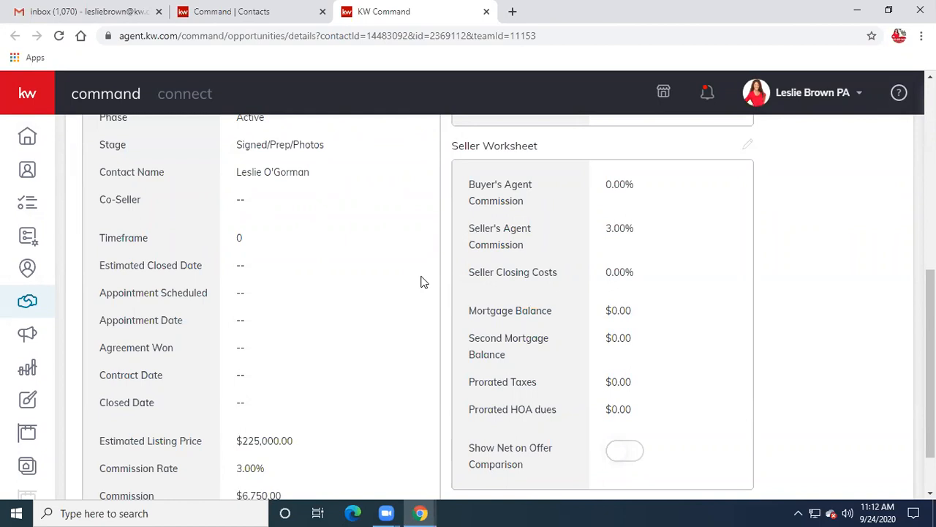
- View the listing's Seller Profile, then its Documents page awaiting a checklist type
{"action": "scroll", "coordinate": [422, 282], "scroll_direction": "up", "scroll_amount": 6}
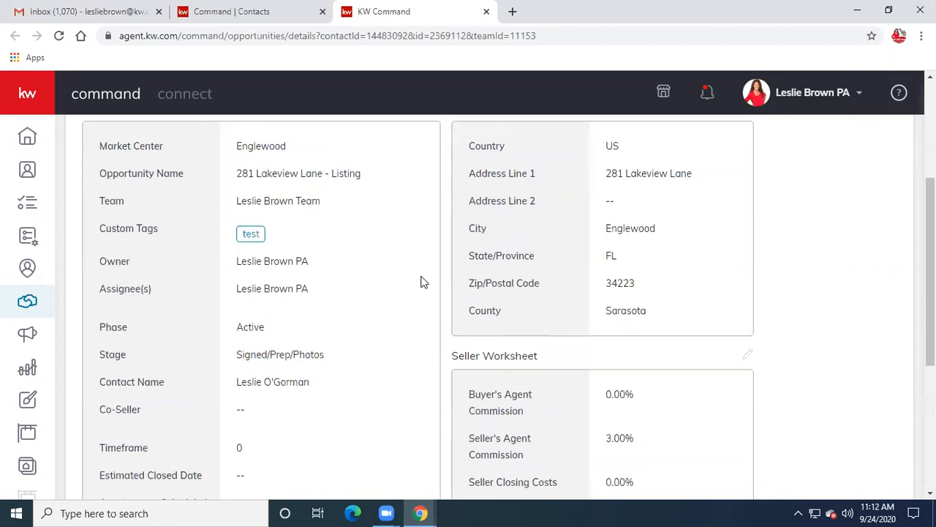
{"action": "scroll", "coordinate": [422, 281], "scroll_direction": "down", "scroll_amount": 7}
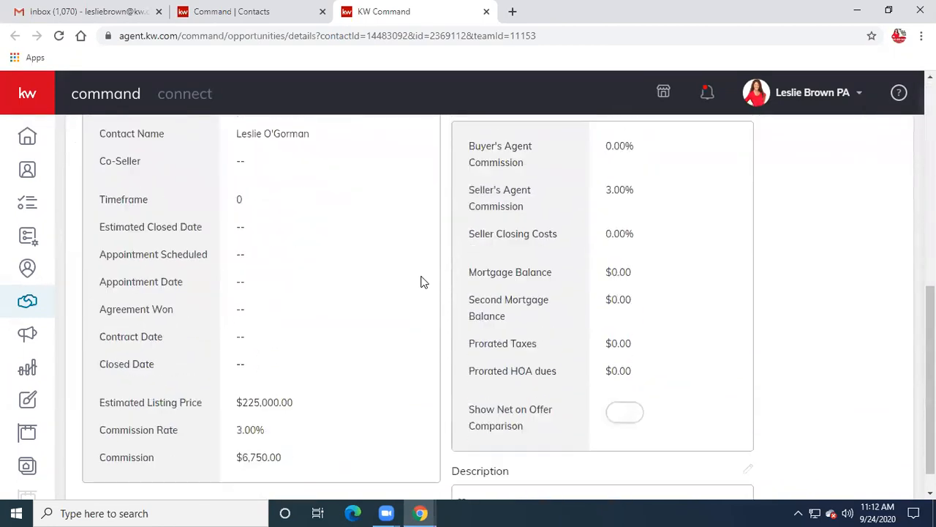
{"action": "scroll", "coordinate": [458, 367], "scroll_direction": "up", "scroll_amount": 7}
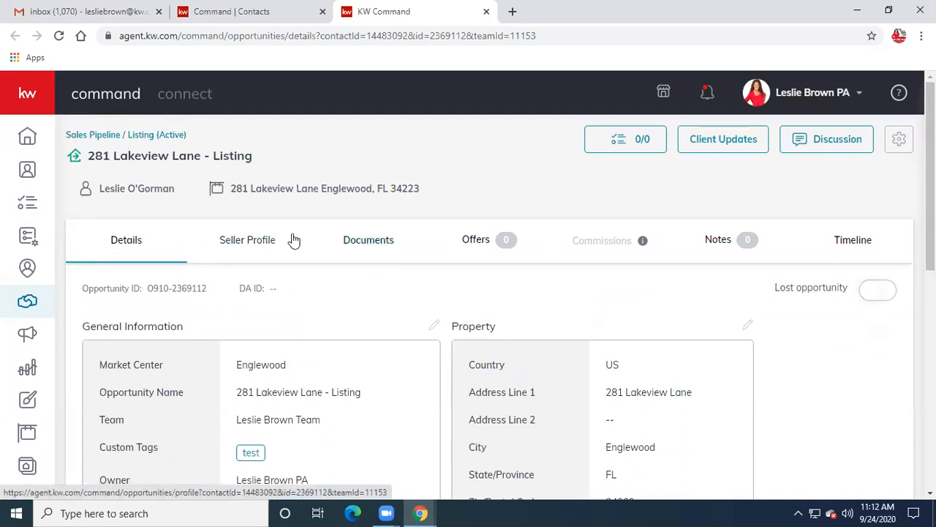
{"action": "left_click", "coordinate": [257, 243]}
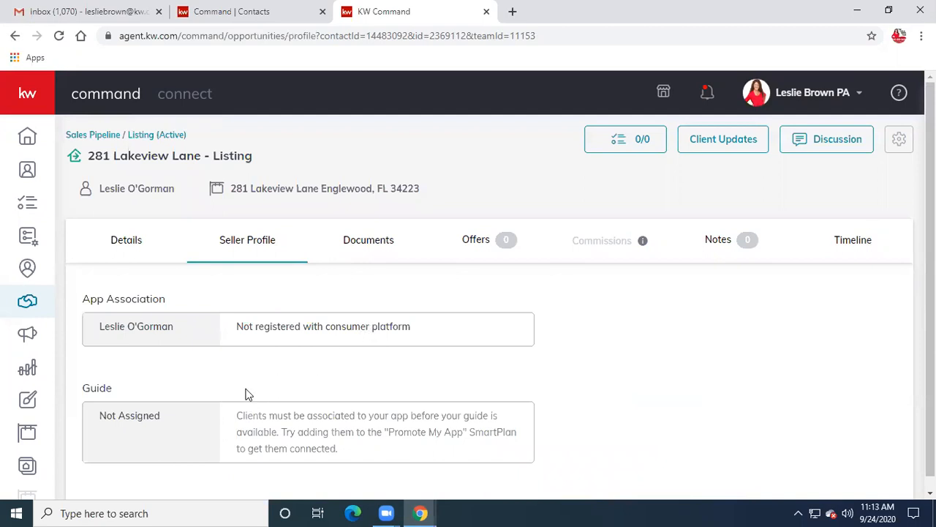
{"action": "left_click", "coordinate": [378, 246]}
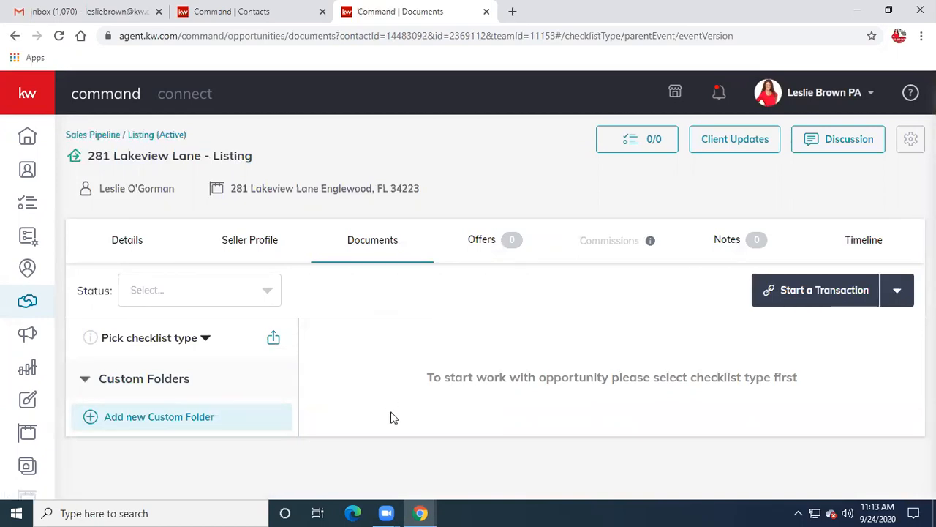
- Maximize the Command Dashboard window and open the Duprell Listing card under Active/Showing
{"action": "mouse_move", "coordinate": [422, 511]}
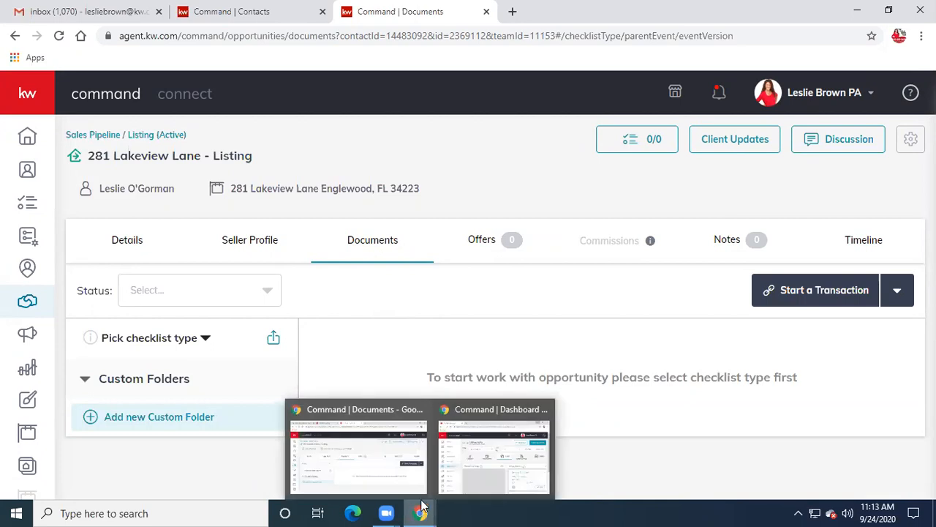
{"action": "left_click", "coordinate": [502, 457]}
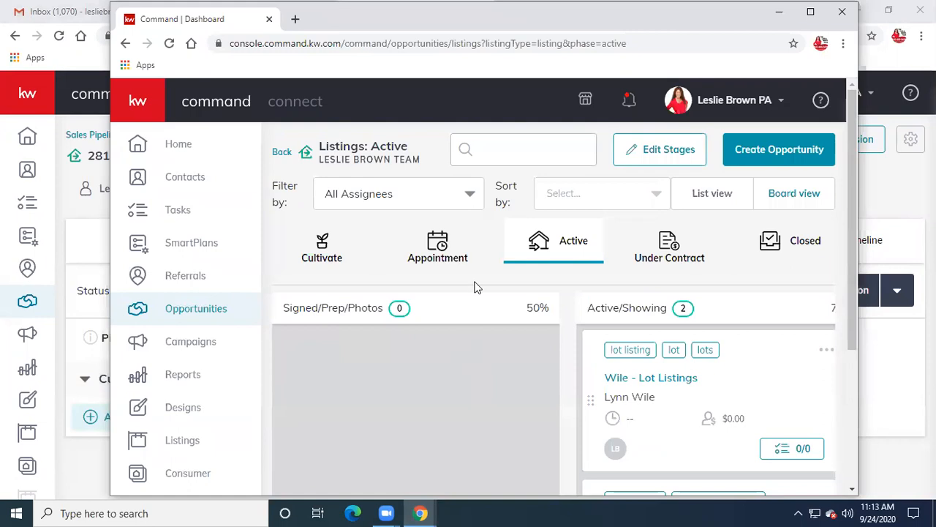
{"action": "left_click", "coordinate": [804, 10]}
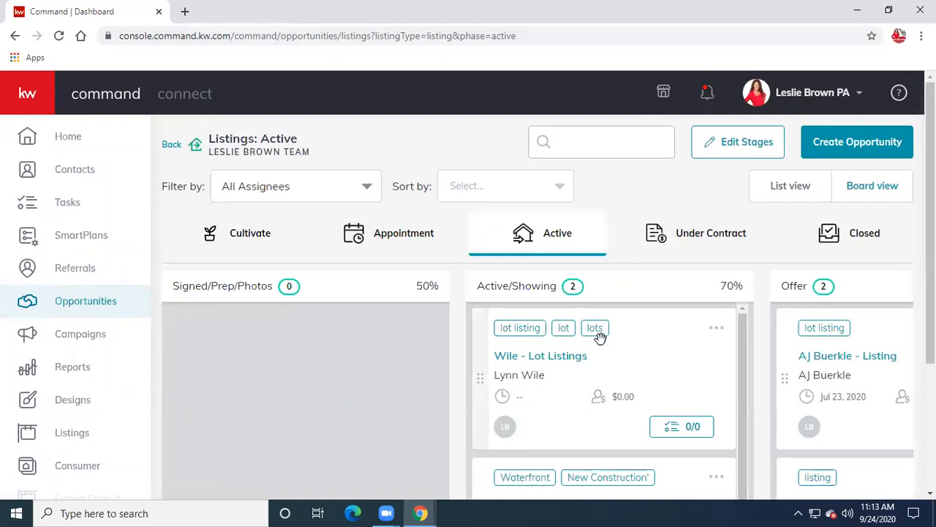
{"action": "scroll", "coordinate": [600, 336], "scroll_direction": "down", "scroll_amount": 1}
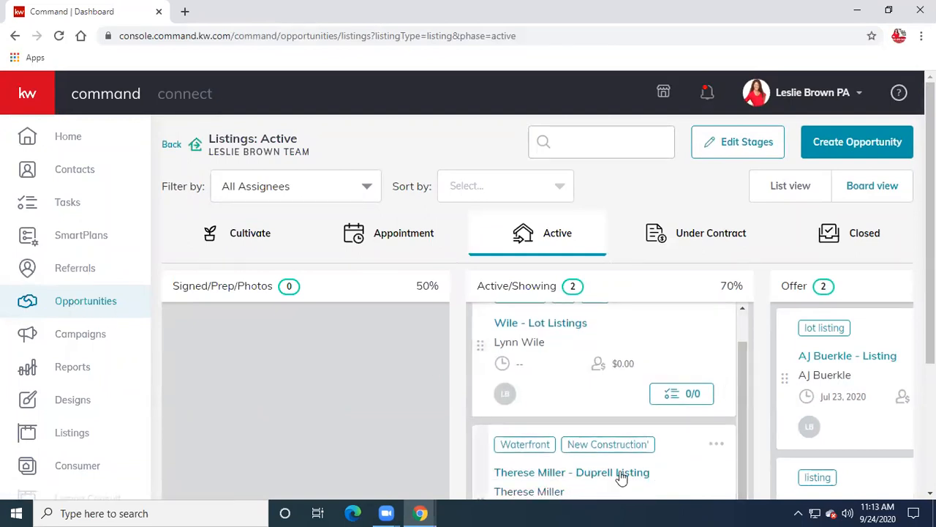
{"action": "left_click", "coordinate": [549, 474]}
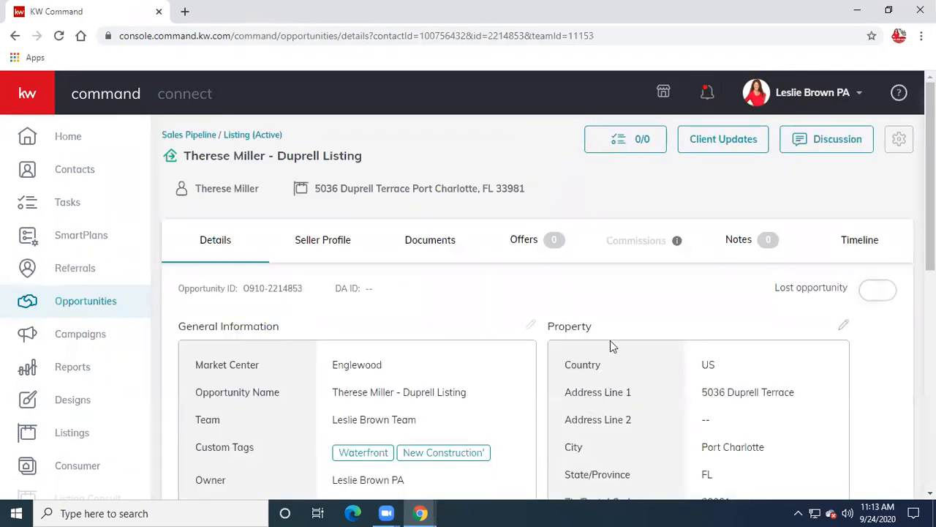
- Browse the Duprell Listing's Residential Listed checklist, showing 0 of 15 documents uploaded
{"action": "left_click", "coordinate": [443, 242]}
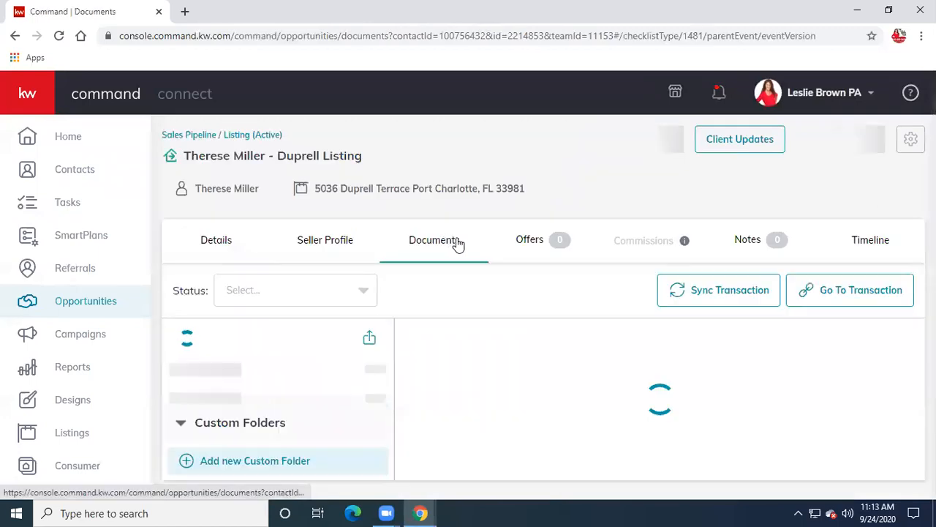
{"action": "scroll", "coordinate": [522, 308], "scroll_direction": "down", "scroll_amount": 2}
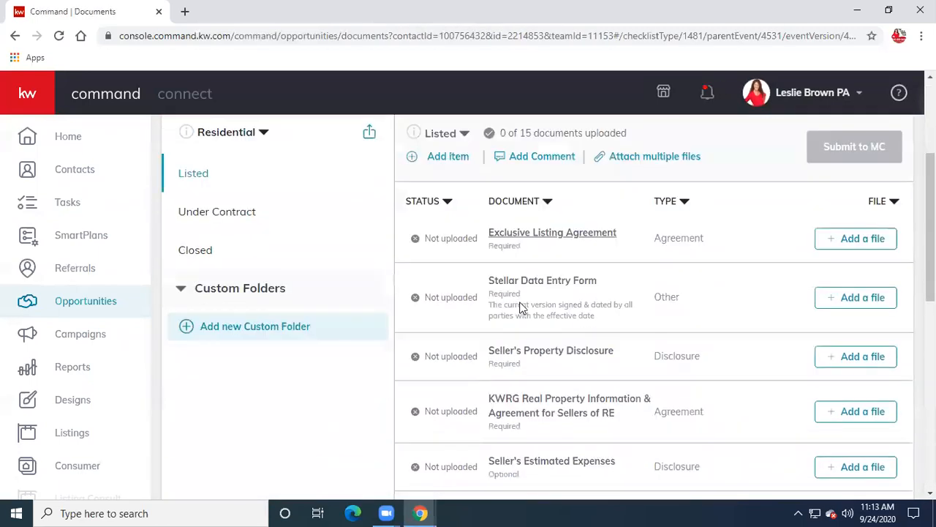
{"action": "scroll", "coordinate": [525, 437], "scroll_direction": "down", "scroll_amount": 2}
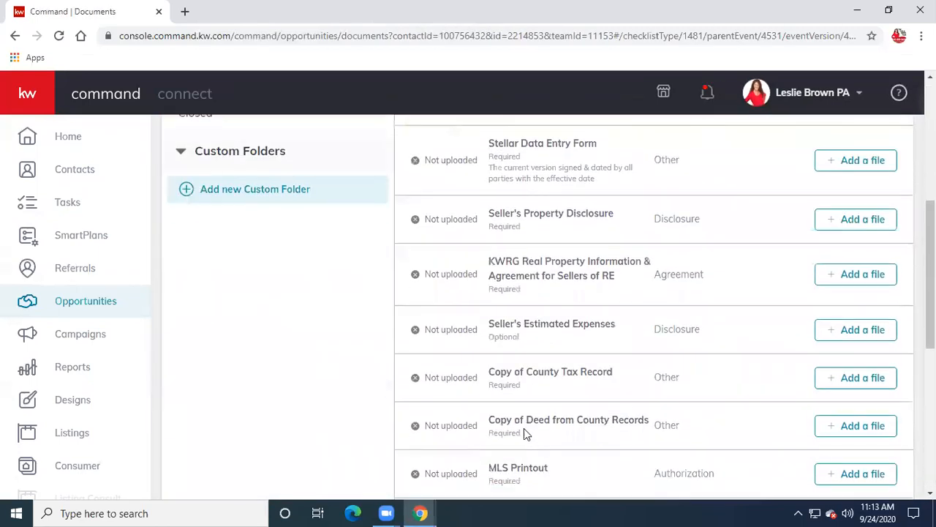
{"action": "scroll", "coordinate": [523, 428], "scroll_direction": "down", "scroll_amount": 6}
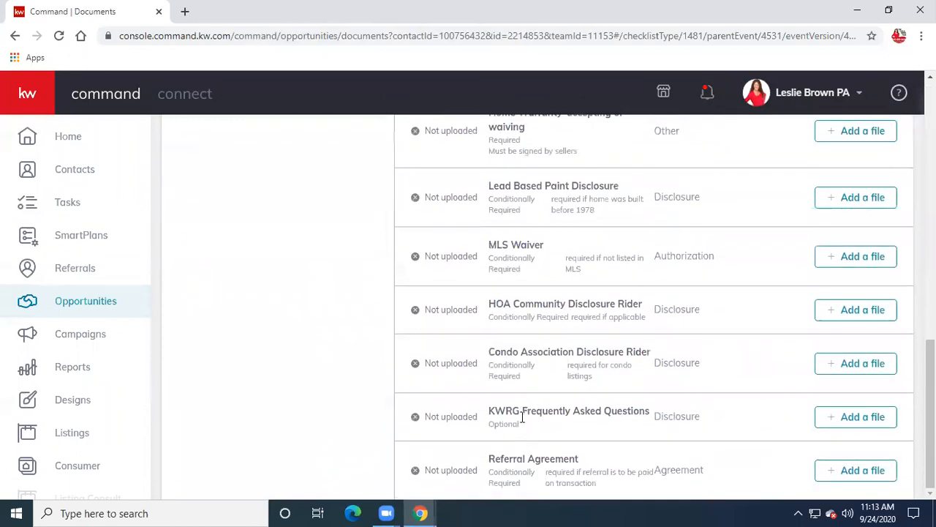
{"action": "scroll", "coordinate": [524, 415], "scroll_direction": "up", "scroll_amount": 10}
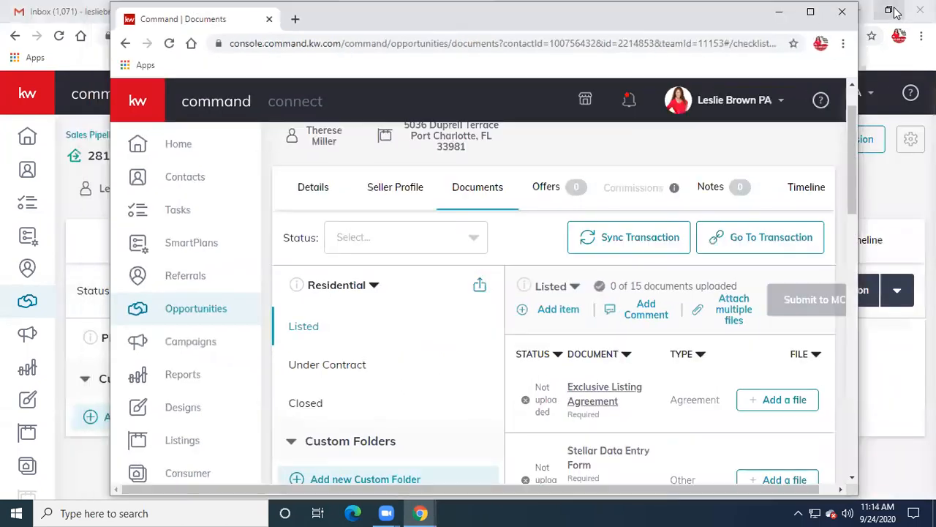
{"action": "left_click", "coordinate": [889, 11]}
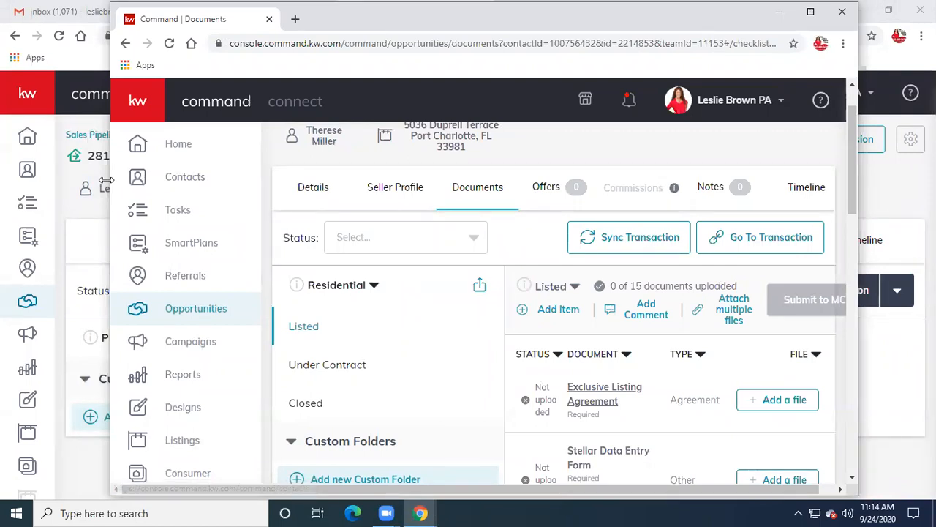
{"action": "left_click_drag", "start_coordinate": [106, 180], "coordinate": [170, 180]}
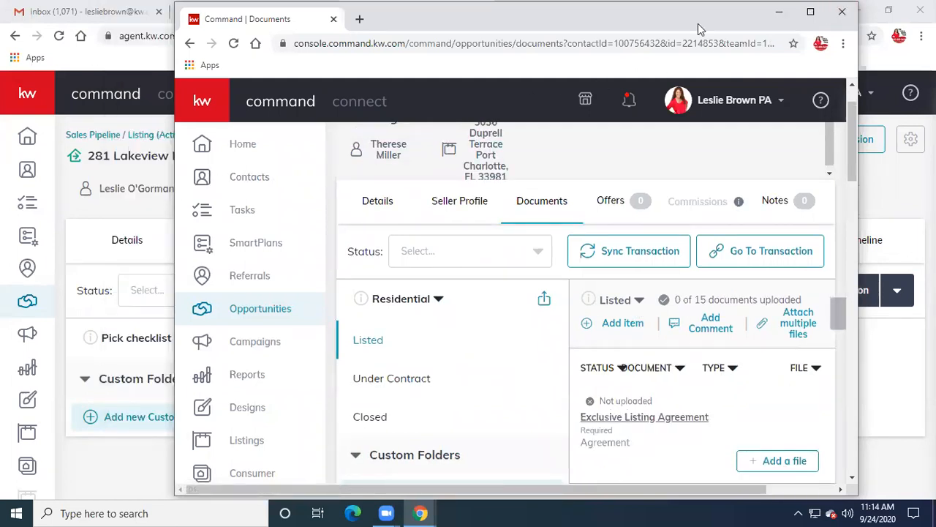
{"action": "left_click_drag", "start_coordinate": [699, 29], "coordinate": [774, 28]}
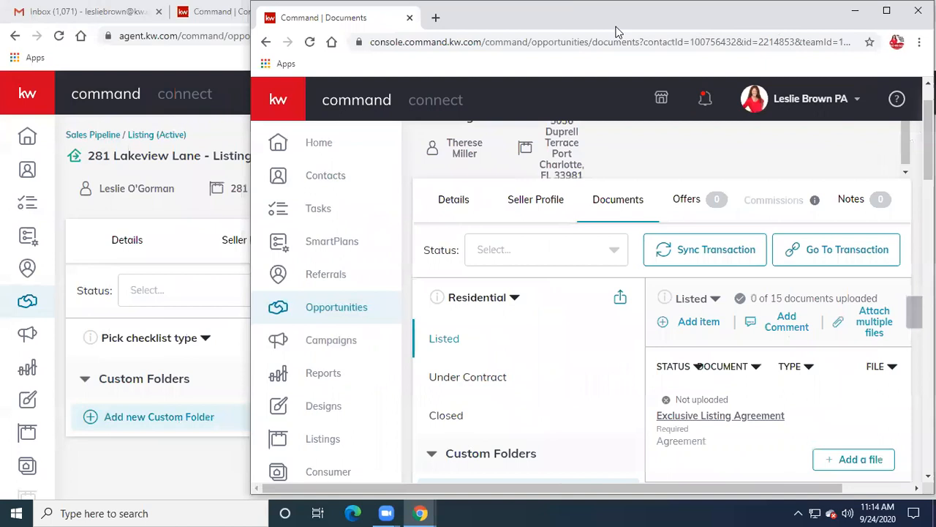
{"action": "left_click", "coordinate": [95, 72]}
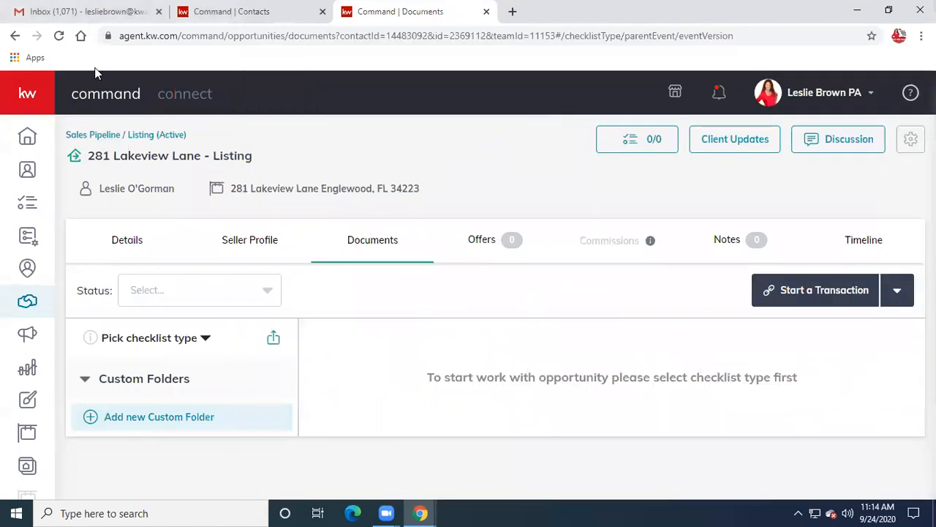
{"action": "left_click_drag", "start_coordinate": [728, 15], "coordinate": [685, 27]}
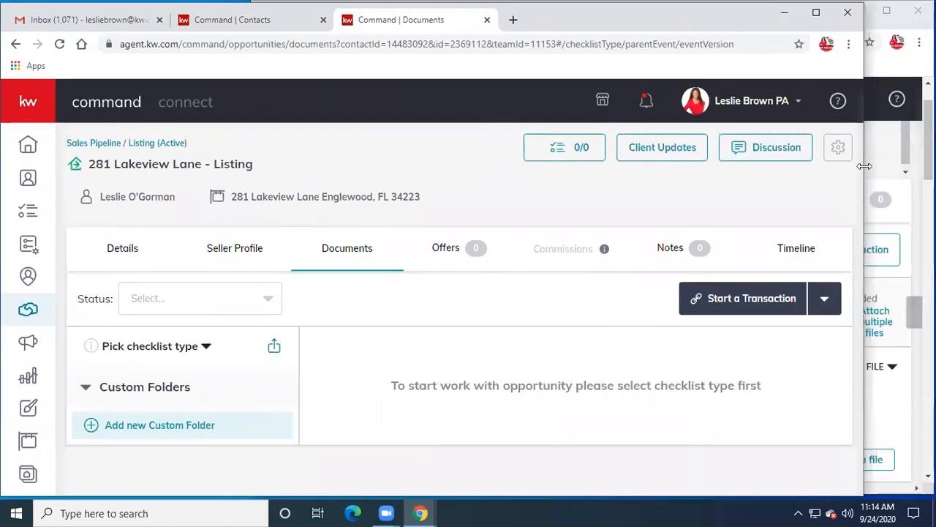
{"action": "left_click_drag", "start_coordinate": [864, 166], "coordinate": [643, 199]}
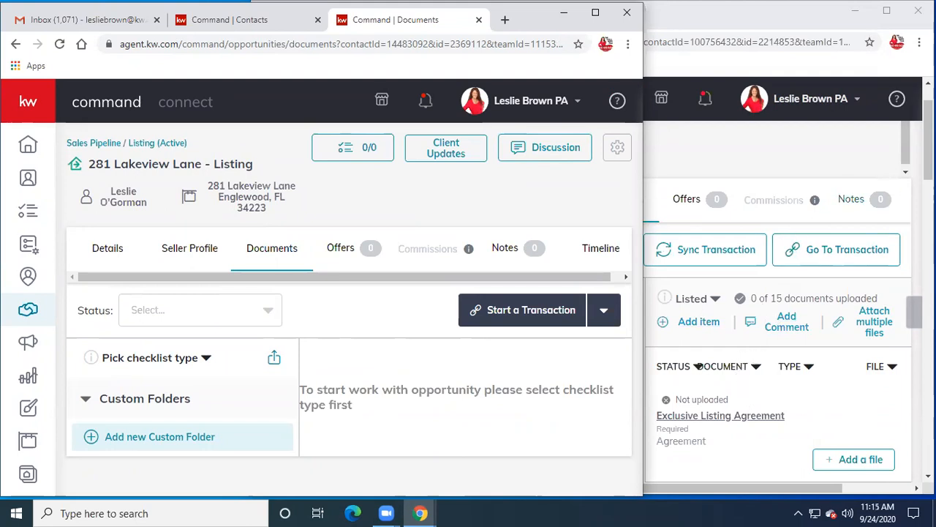
{"action": "left_click_drag", "start_coordinate": [929, 139], "coordinate": [928, 184]}
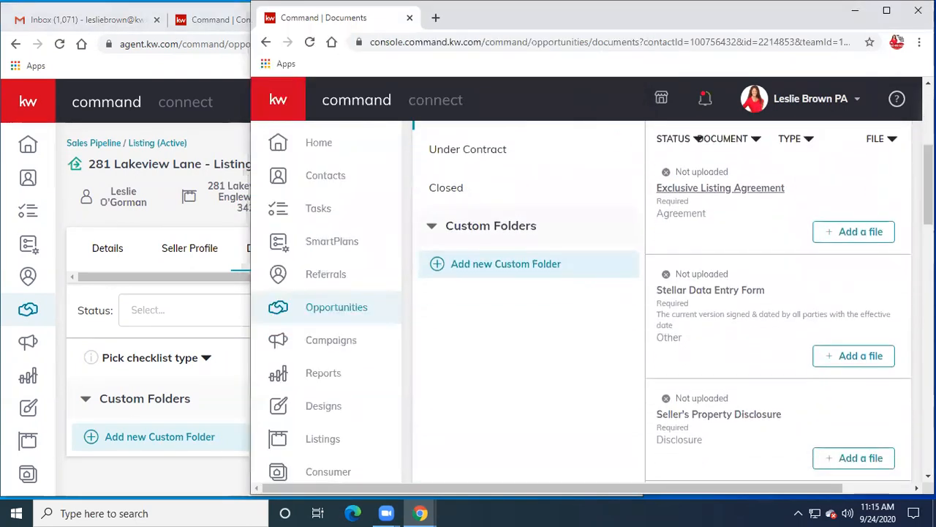
{"action": "left_click", "coordinate": [204, 150]}
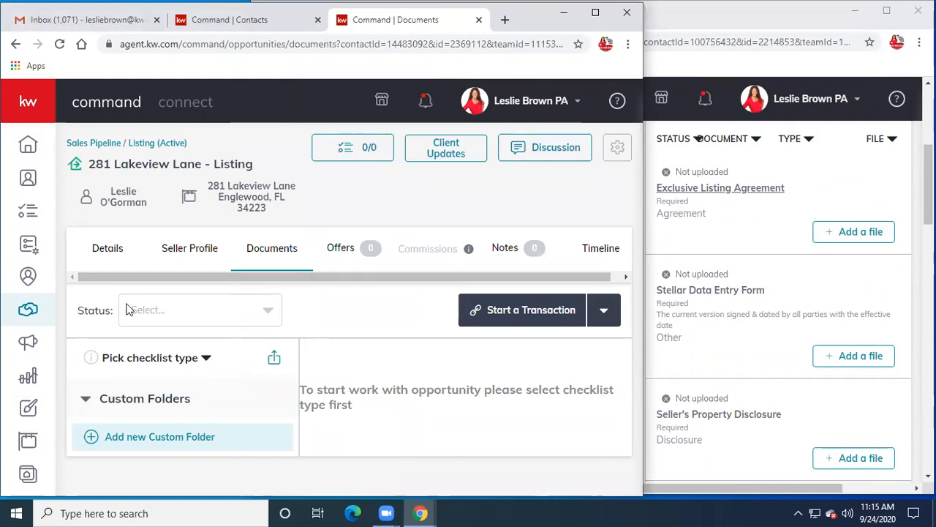
{"action": "left_click", "coordinate": [166, 359]}
{"action": "left_click", "coordinate": [153, 395]}
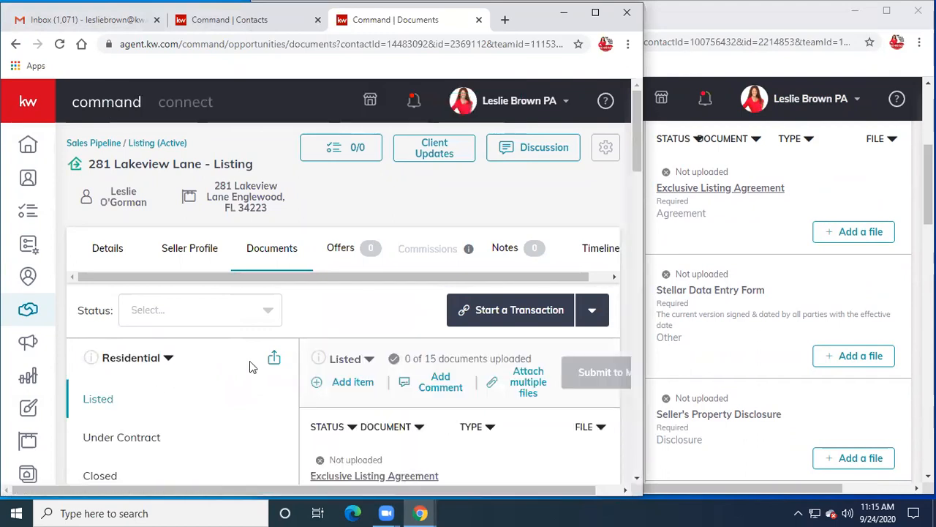
{"action": "scroll", "coordinate": [250, 360], "scroll_direction": "down", "scroll_amount": 5}
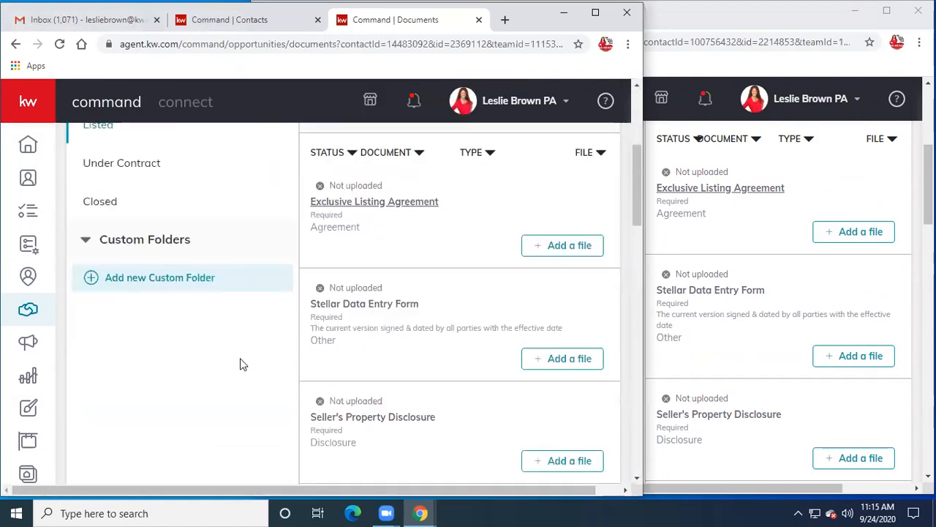
{"action": "scroll", "coordinate": [242, 364], "scroll_direction": "down", "scroll_amount": 2}
{"action": "scroll", "coordinate": [240, 364], "scroll_direction": "up", "scroll_amount": 7}
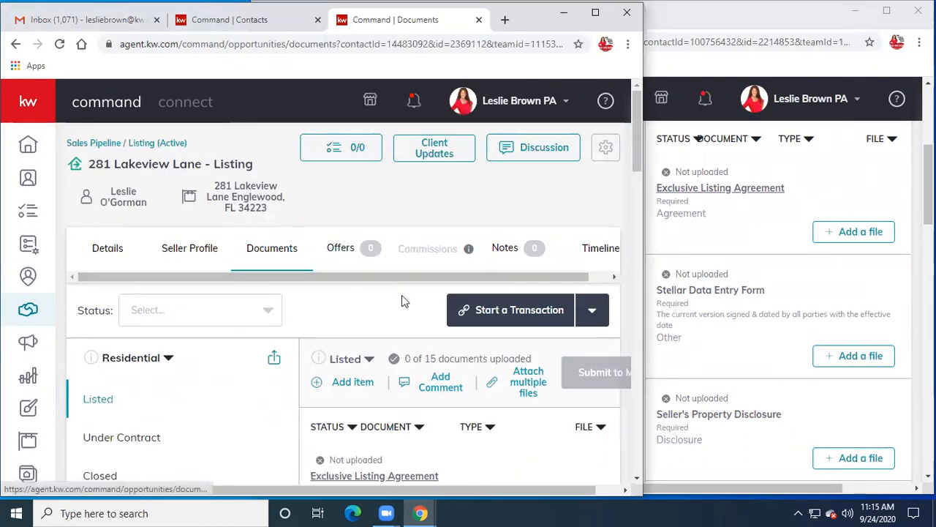
{"action": "left_click", "coordinate": [512, 314]}
- Start the listing's transaction in DocuSign, opening the Rooms sign-in page
{"action": "left_click", "coordinate": [497, 360]}
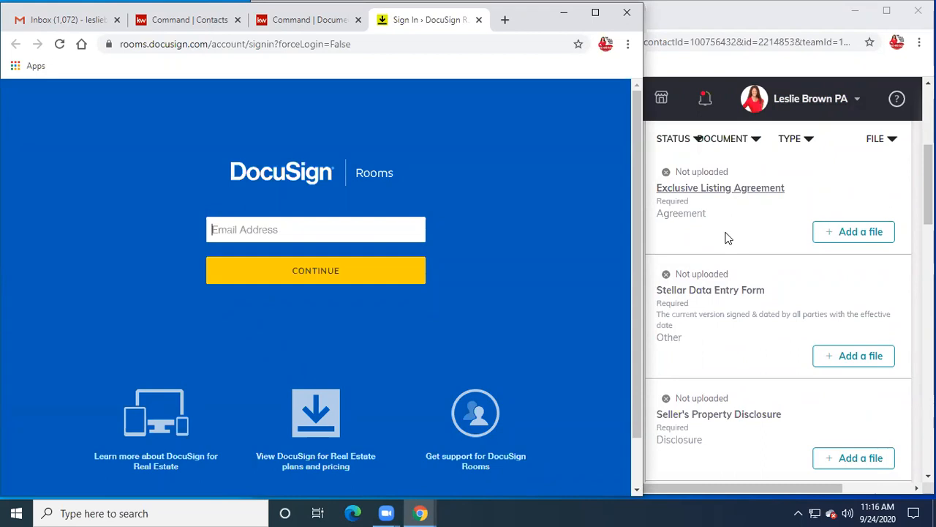
{"action": "scroll", "coordinate": [726, 238], "scroll_direction": "up", "scroll_amount": 2}
{"action": "scroll", "coordinate": [727, 238], "scroll_direction": "down", "scroll_amount": 7}
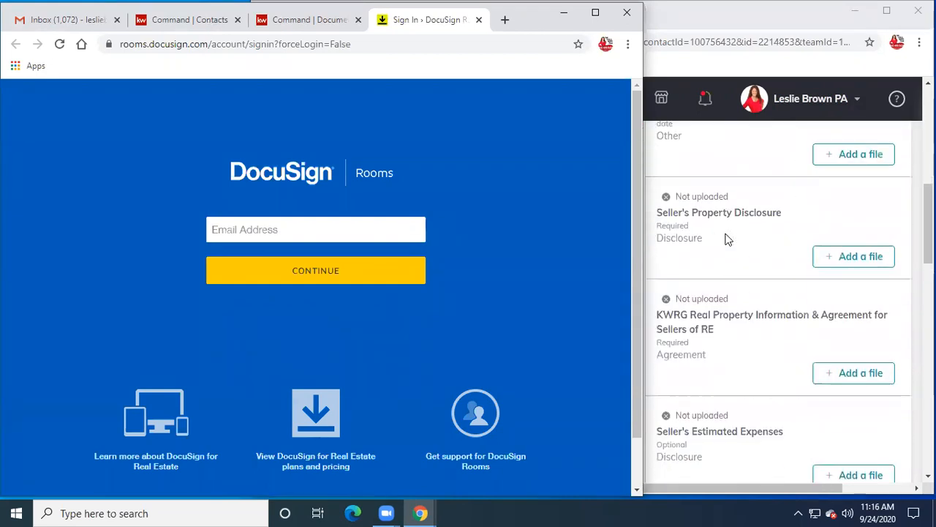
{"action": "scroll", "coordinate": [727, 237], "scroll_direction": "up", "scroll_amount": 5}
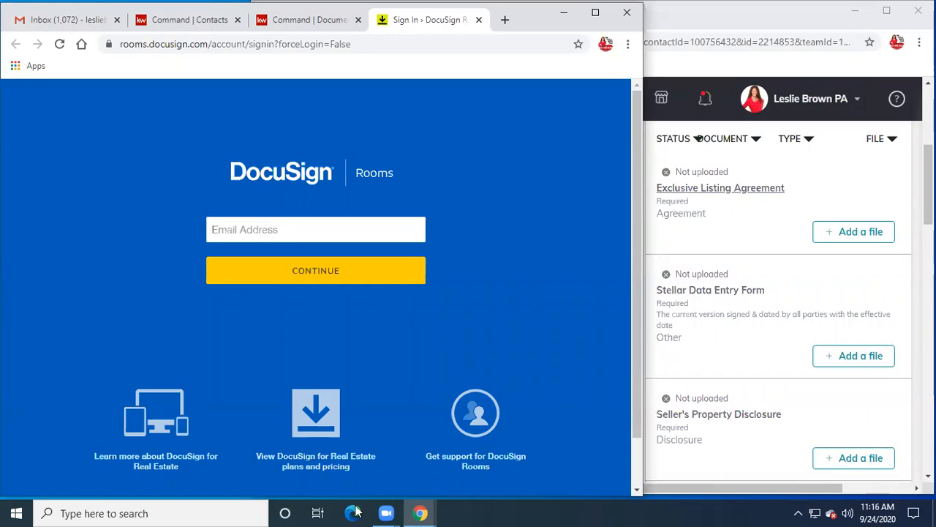
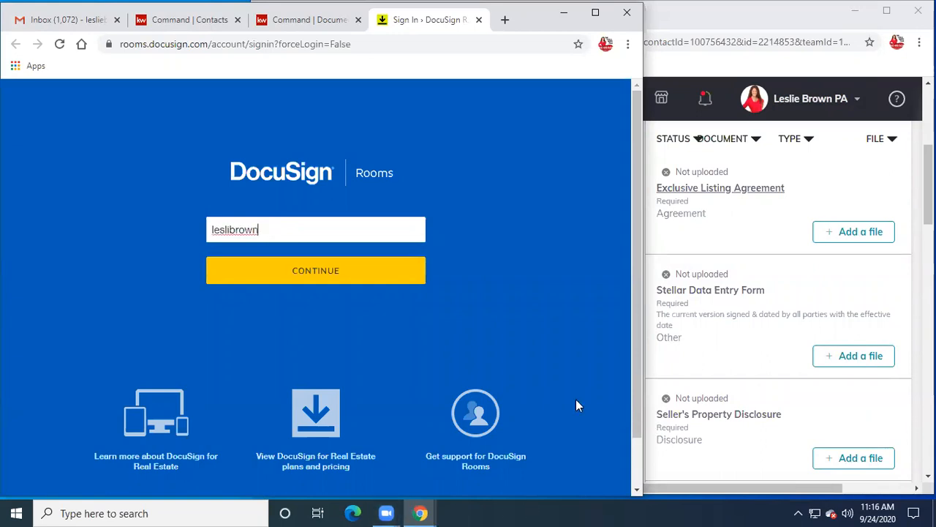
- Enter the agent's work e-mail address on the Rooms sign-in page and submit it
{"action": "left_click", "coordinate": [320, 272]}
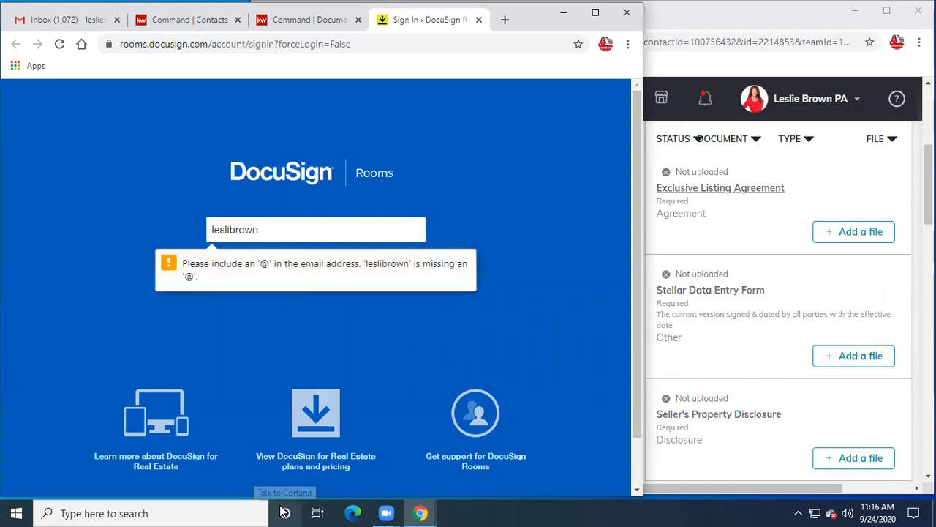
{"action": "key", "text": "BackSpace"}
{"action": "key", "text": "BackSpace"}
{"action": "key", "text": "BackSpace"}
{"action": "key", "text": "BackSpace"}
{"action": "key", "text": "BackSpace"}
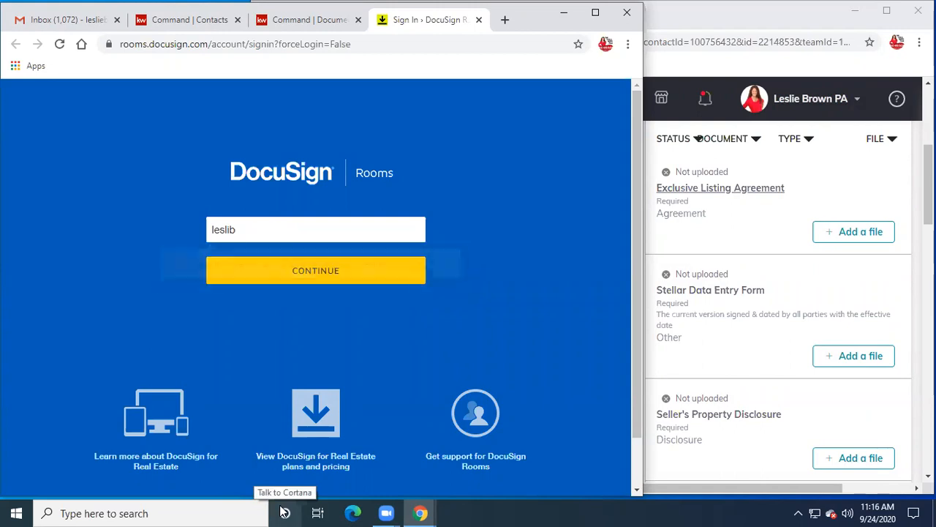
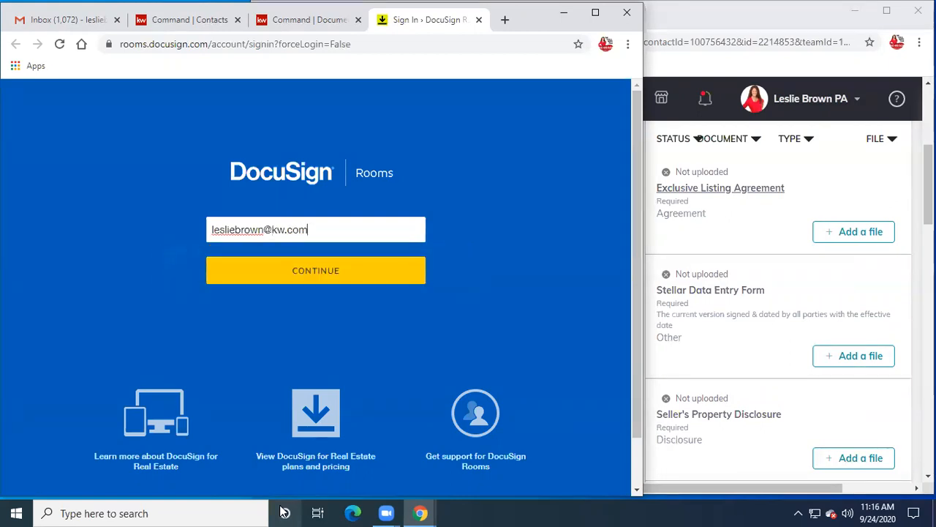
{"action": "key", "text": "Return"}
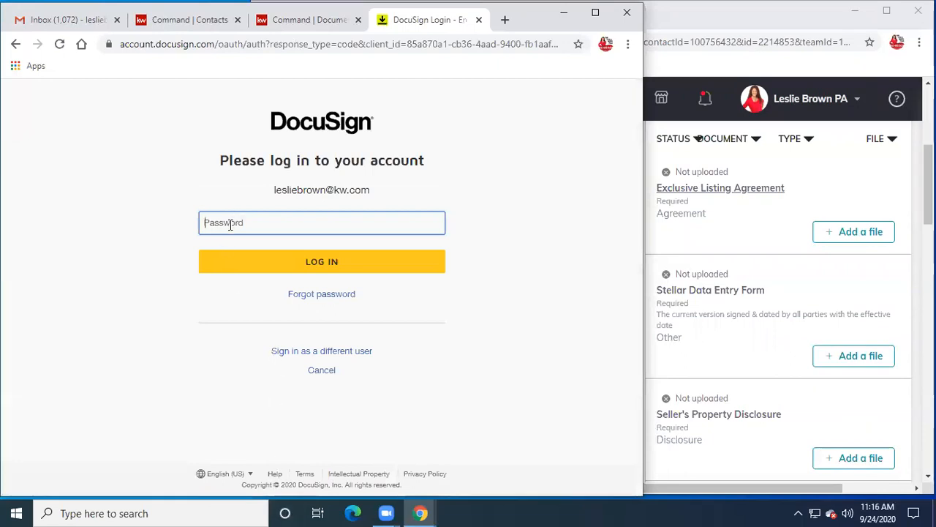
- Log in with the account password, retyping it after the invalid-password error
{"action": "type", "text": "****"}
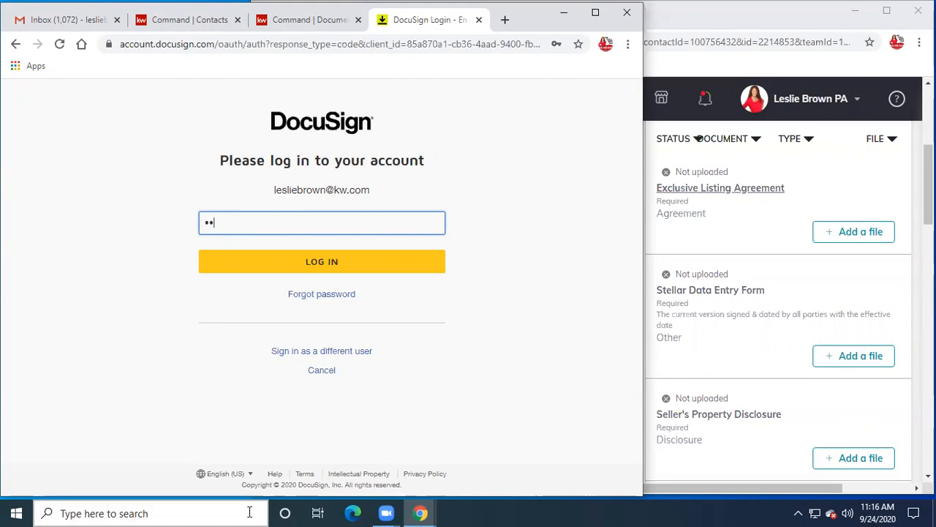
{"action": "key", "text": "BackSpace"}
{"action": "key", "text": "BackSpace"}
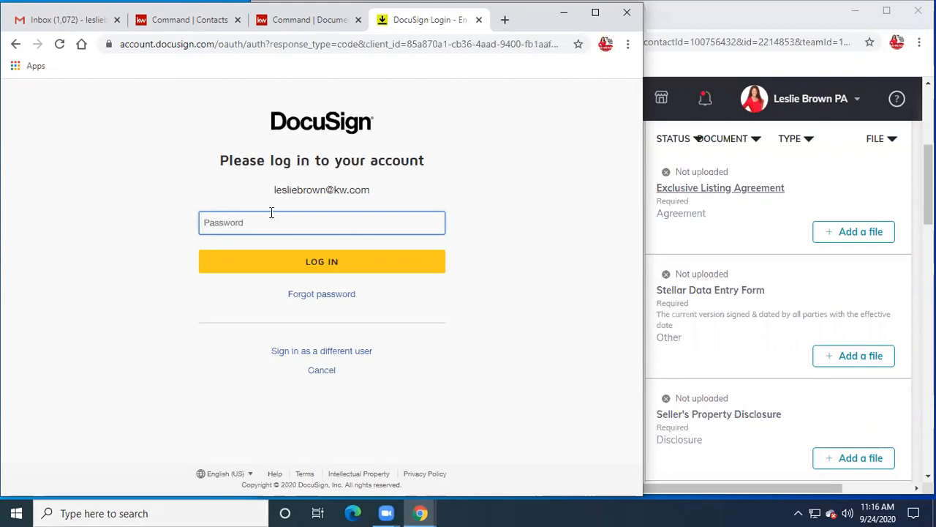
{"action": "type", "text": "••••••"}
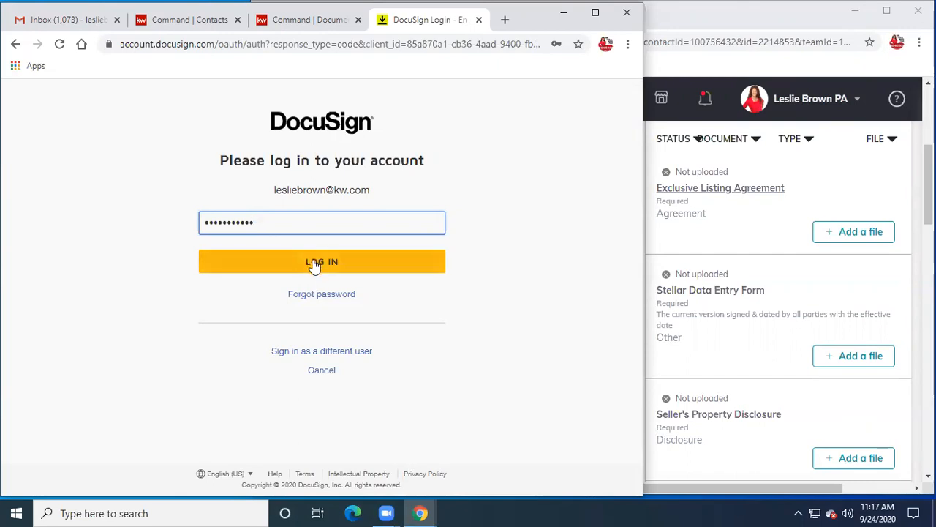
{"action": "left_click", "coordinate": [314, 266]}
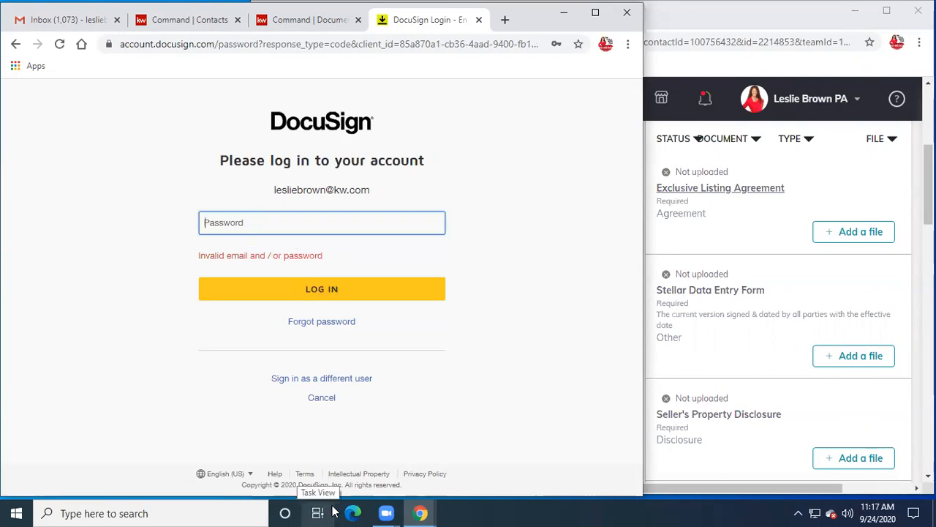
{"action": "type", "text": "*********"}
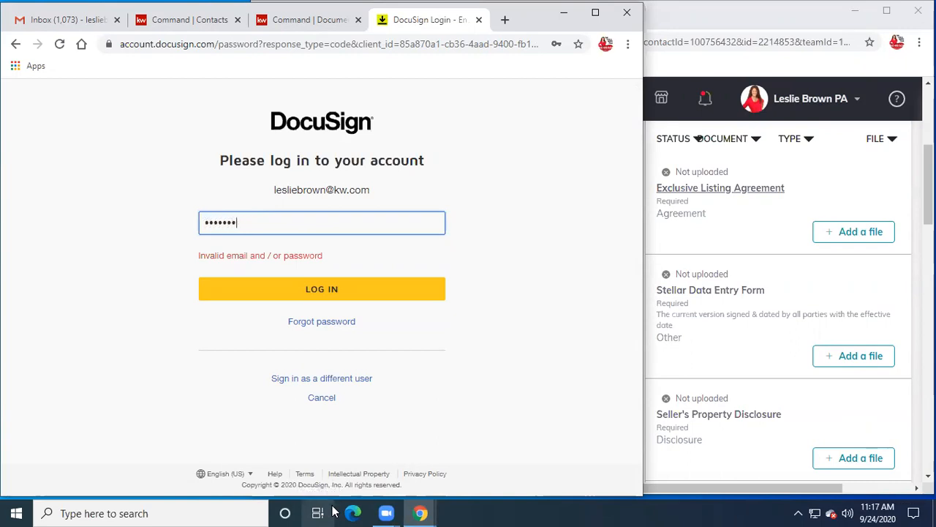
{"action": "left_click", "coordinate": [319, 290]}
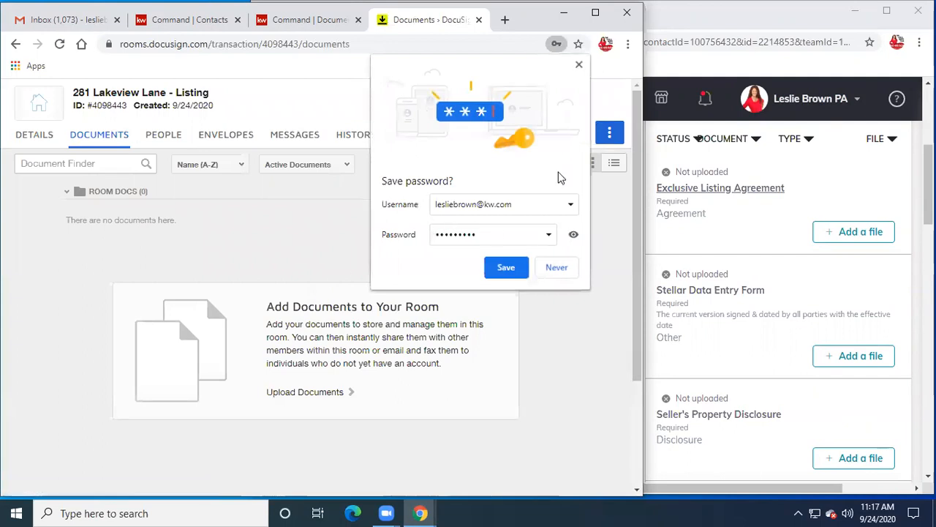
- Dismiss the save-password prompt, shift the Command window right and widen the DocuSign room window
{"action": "left_click", "coordinate": [578, 65]}
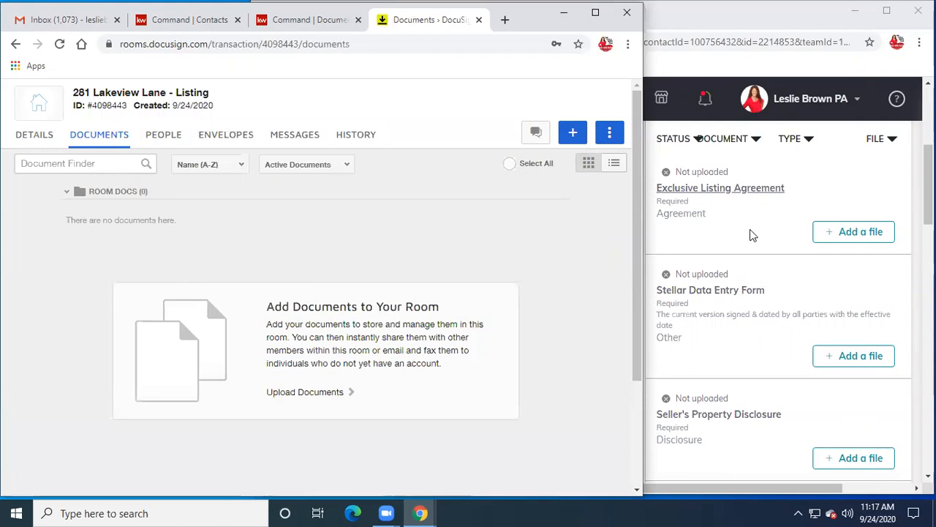
{"action": "left_click", "coordinate": [760, 52]}
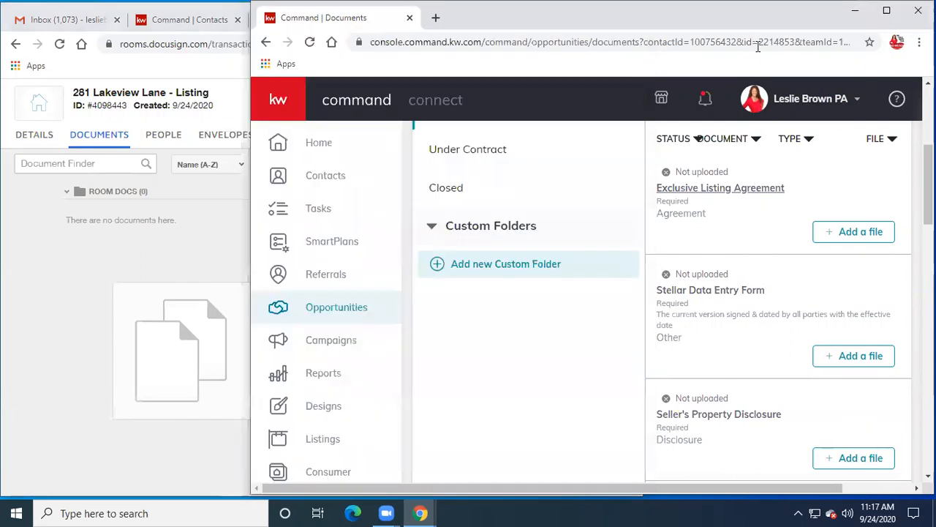
{"action": "left_click_drag", "start_coordinate": [731, 14], "coordinate": [854, 15]}
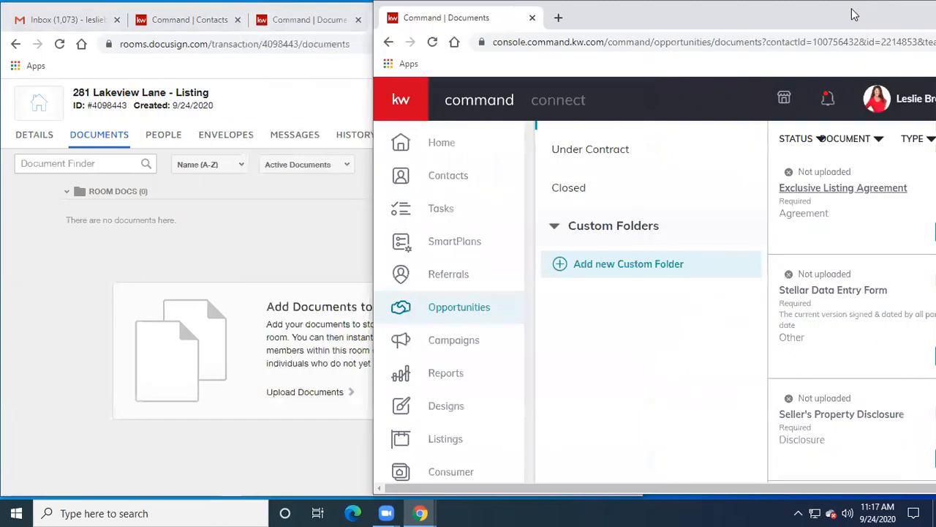
{"action": "left_click", "coordinate": [329, 68]}
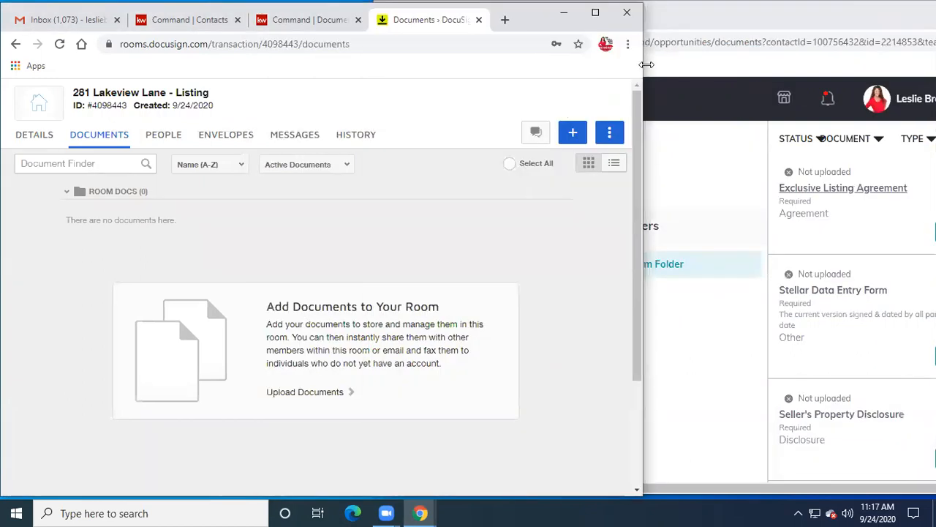
{"action": "left_click_drag", "start_coordinate": [647, 64], "coordinate": [756, 66]}
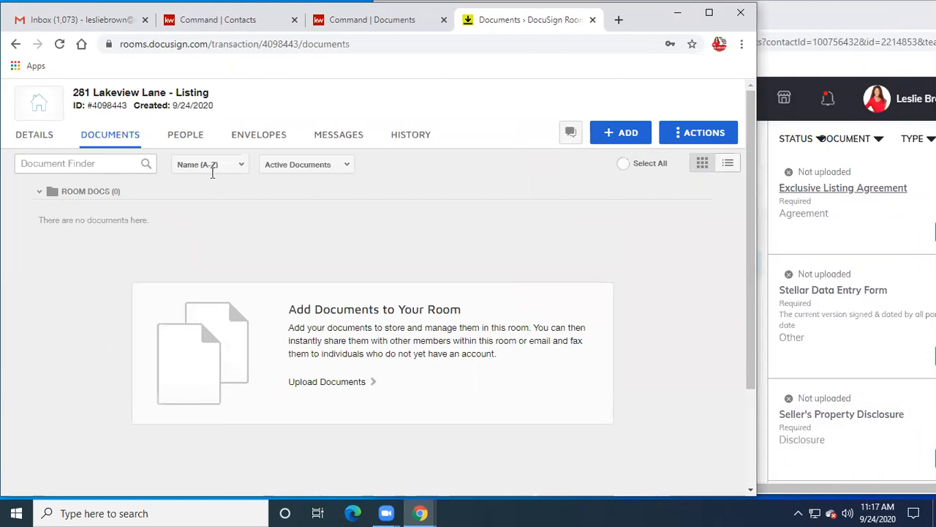
- Open the room's Details tab and scroll down to the Location section
{"action": "left_click", "coordinate": [27, 139]}
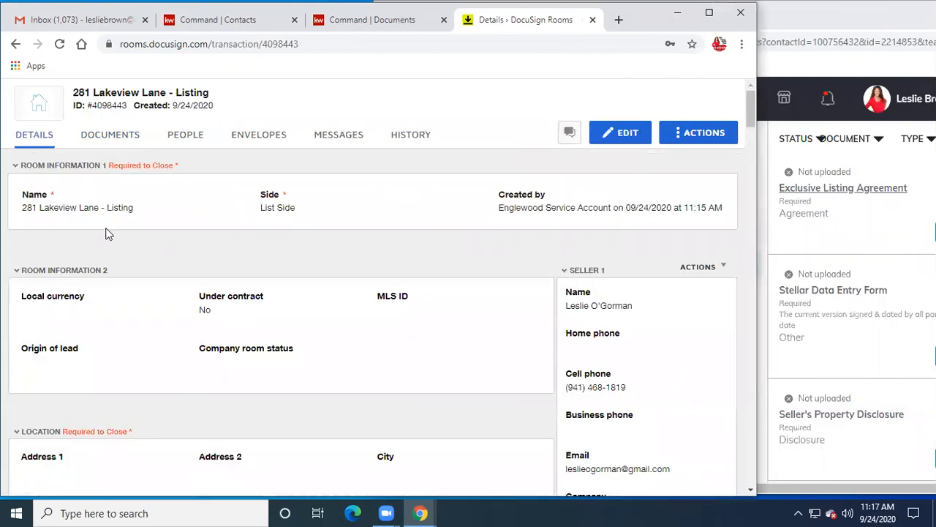
{"action": "scroll", "coordinate": [254, 261], "scroll_direction": "down", "scroll_amount": 2}
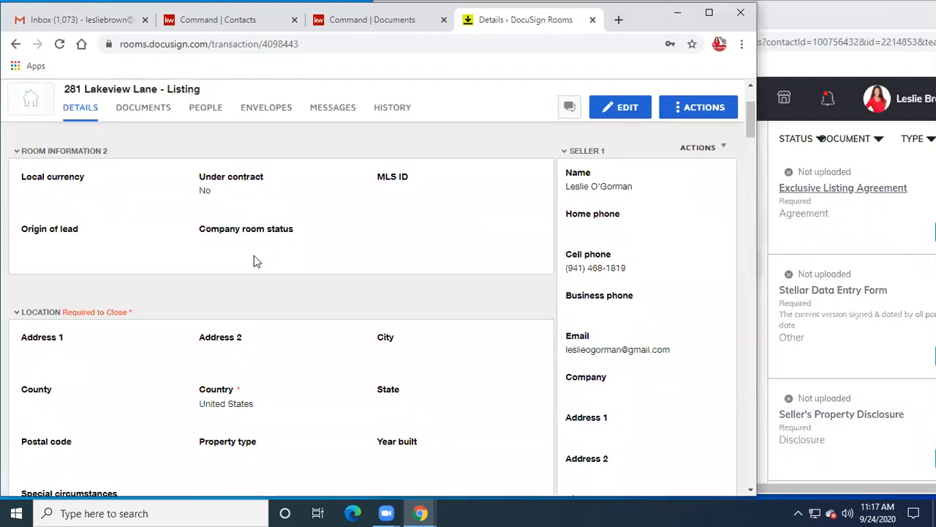
{"action": "scroll", "coordinate": [253, 262], "scroll_direction": "down", "scroll_amount": 1}
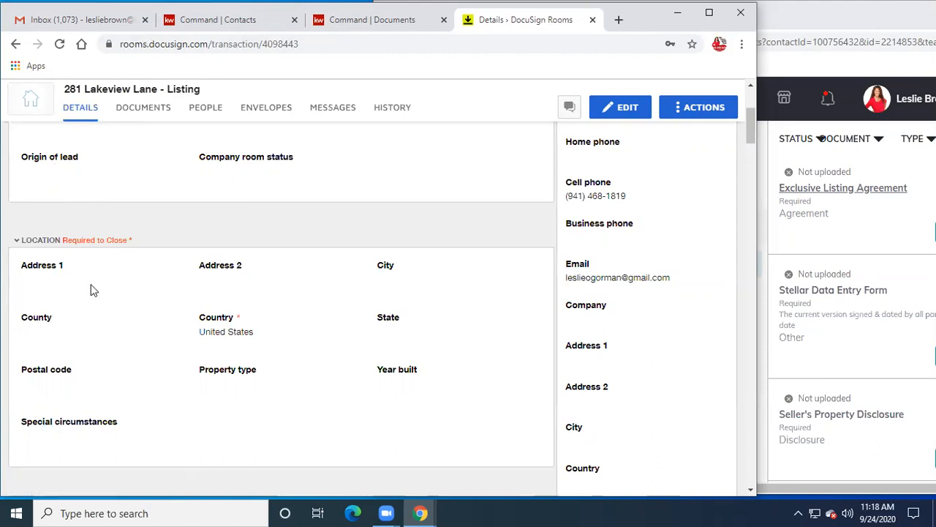
{"action": "left_click", "coordinate": [626, 109]}
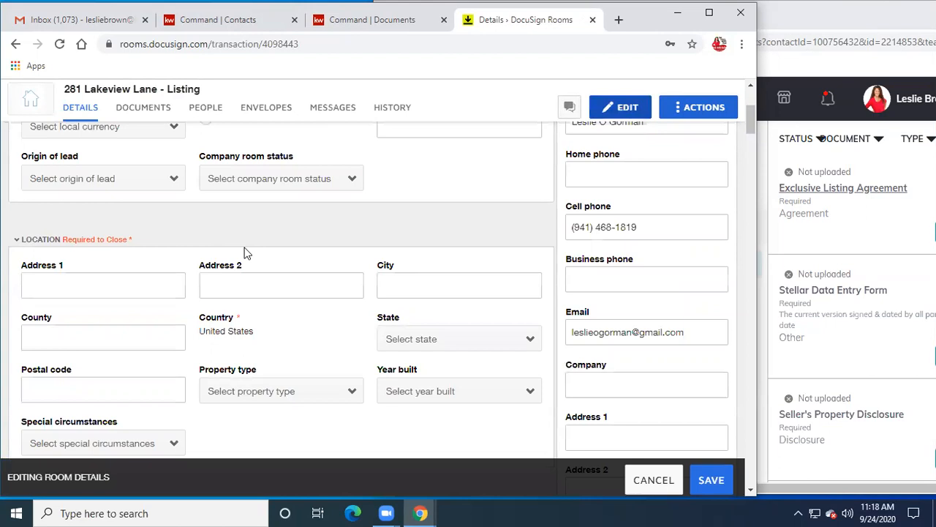
{"action": "left_click", "coordinate": [86, 292]}
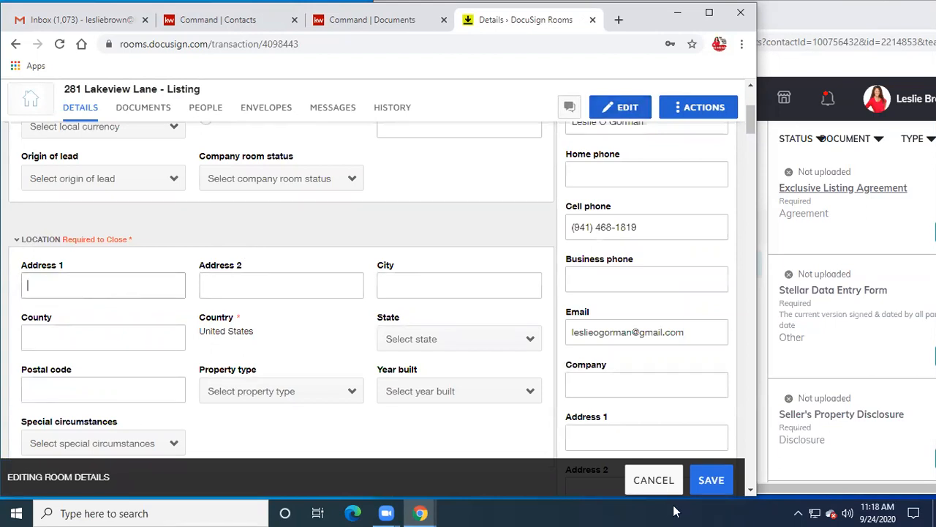
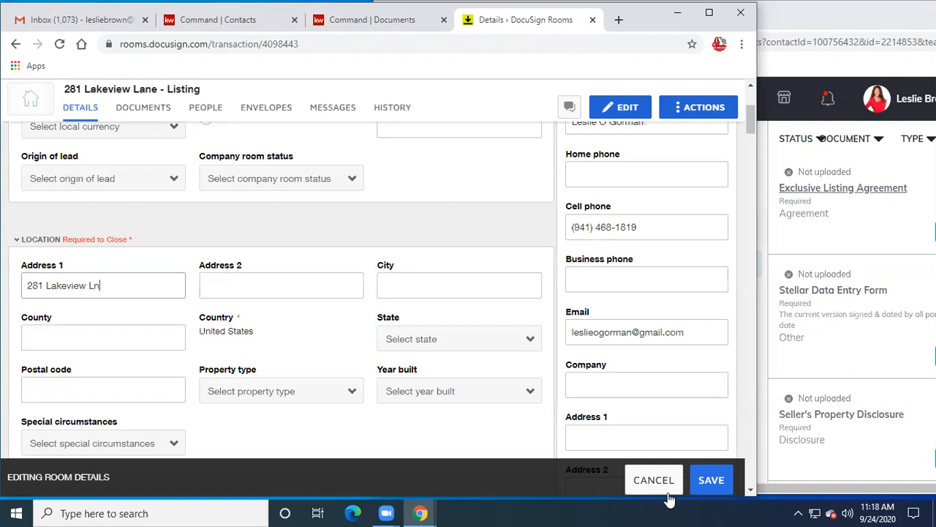
{"action": "left_click", "coordinate": [502, 280]}
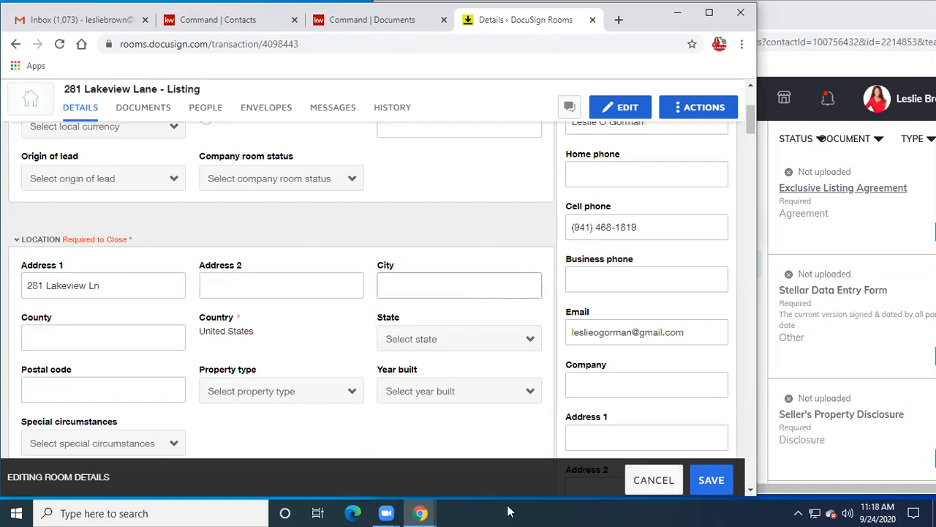
{"action": "type", "text": "Englwoo"}
{"action": "type", "text": "e"}
- Enter Sarasota county, Florida as state and postal code 34223
{"action": "scroll", "coordinate": [377, 244], "scroll_direction": "down", "scroll_amount": 1}
{"action": "left_click", "coordinate": [88, 267]}
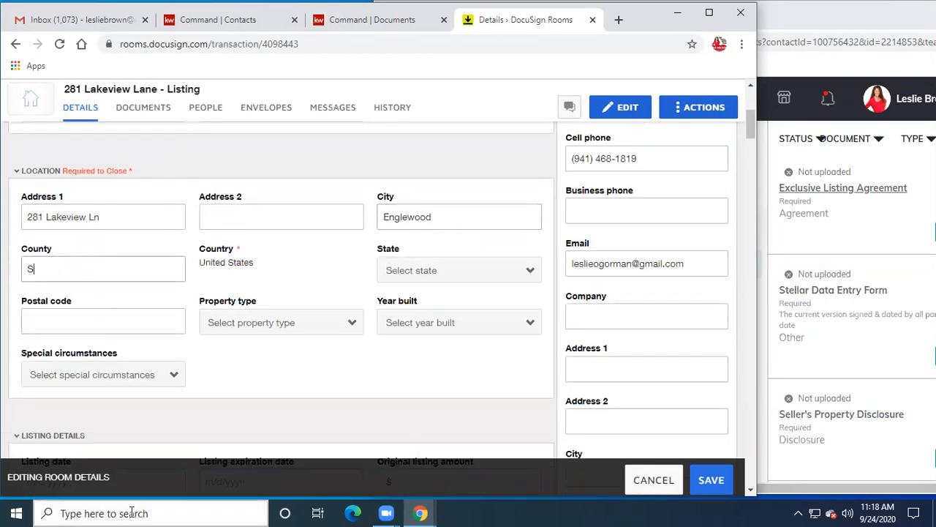
{"action": "type", "text": "Sarasota"}
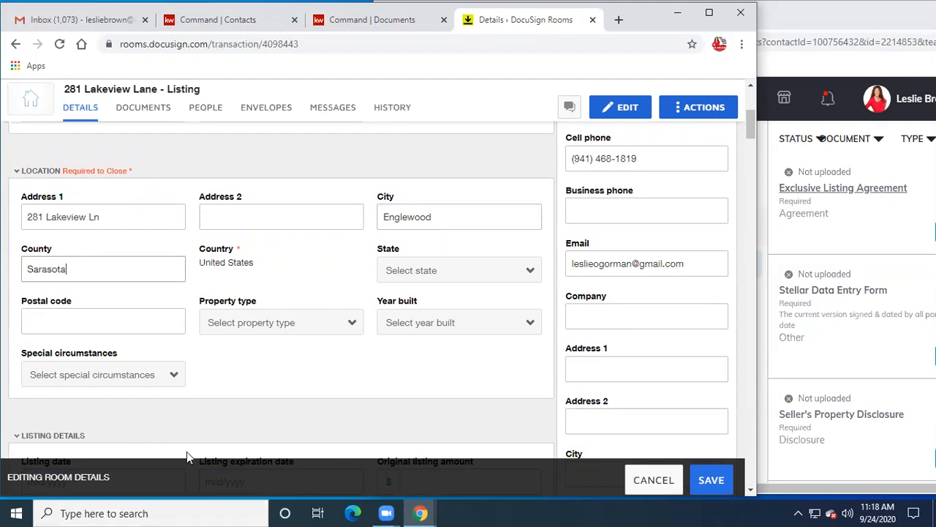
{"action": "left_click", "coordinate": [517, 271]}
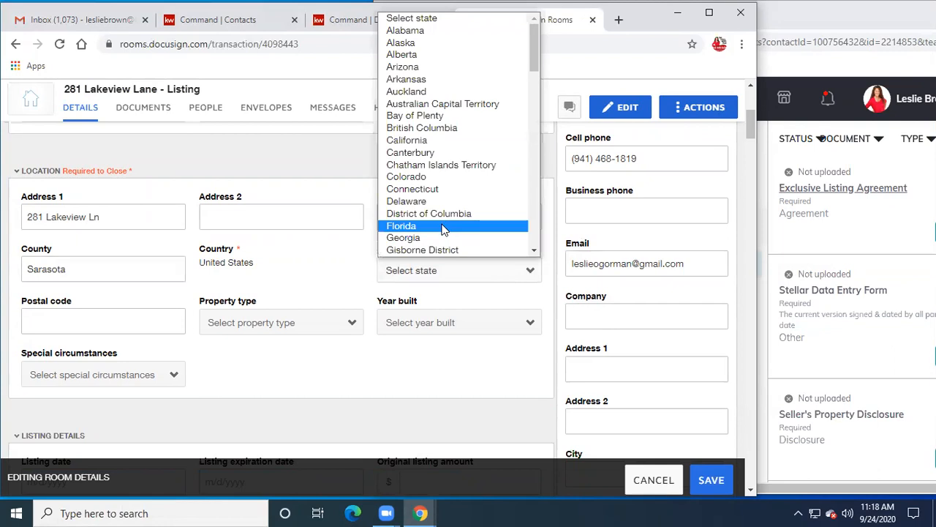
{"action": "left_click", "coordinate": [417, 225]}
{"action": "left_click", "coordinate": [167, 320]}
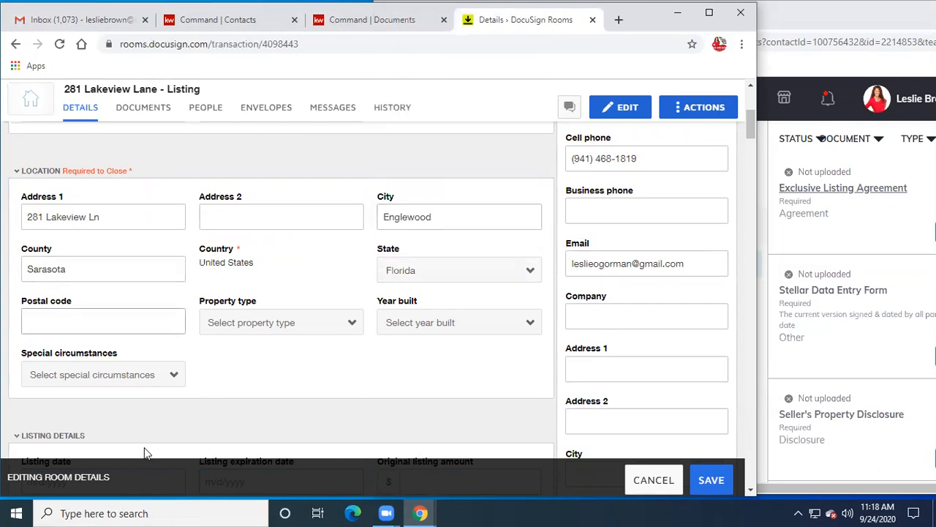
{"action": "type", "text": "34223"}
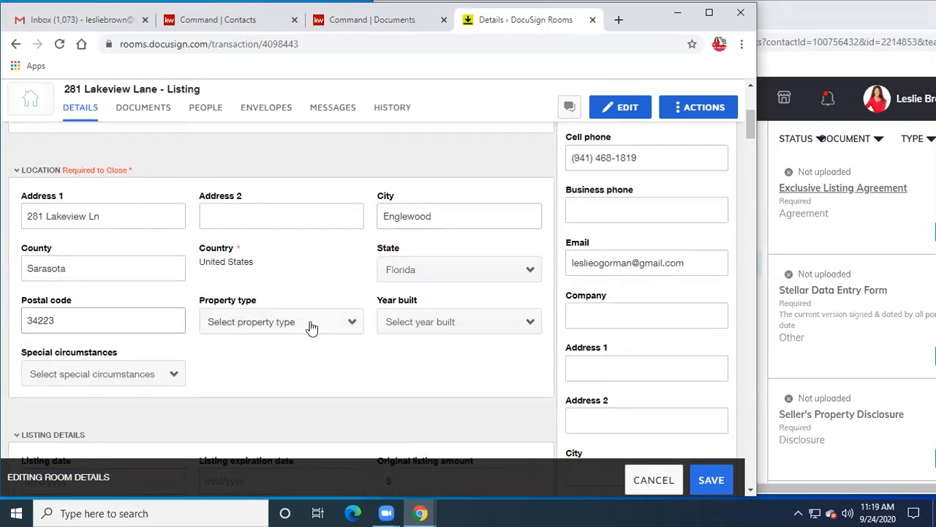
{"action": "scroll", "coordinate": [309, 326], "scroll_direction": "down", "scroll_amount": 2}
{"action": "scroll", "coordinate": [311, 321], "scroll_direction": "up", "scroll_amount": 1}
{"action": "scroll", "coordinate": [310, 322], "scroll_direction": "down", "scroll_amount": 1}
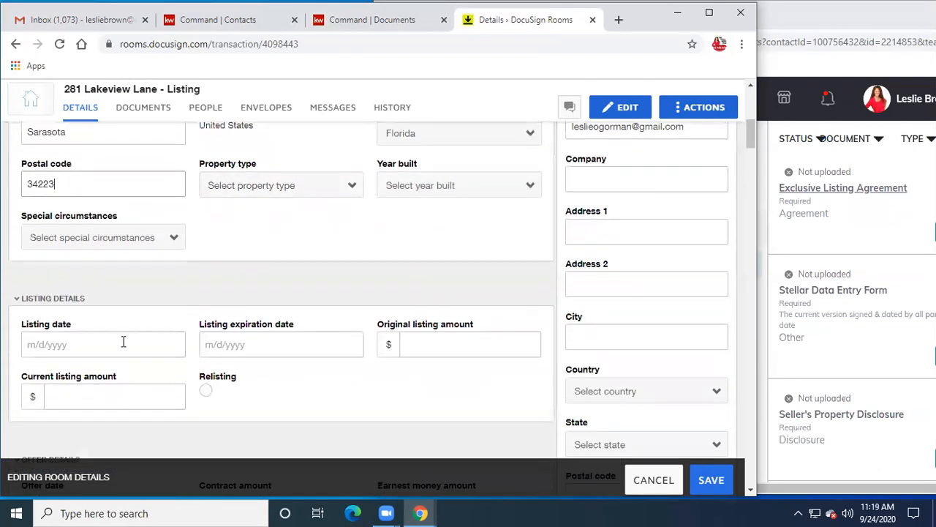
- Set the listing date to 9/30/2020 and the expiration date to 9/30/2021
{"action": "left_click", "coordinate": [84, 344]}
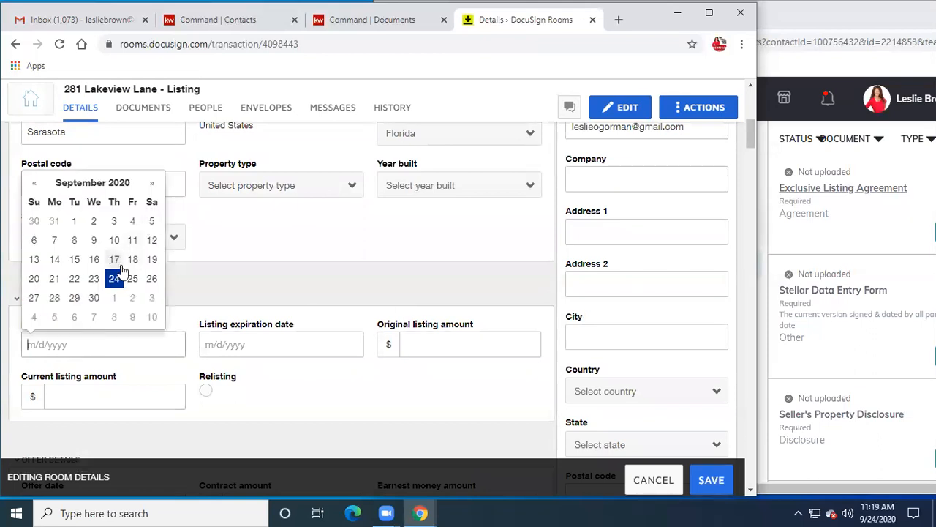
{"action": "left_click", "coordinate": [94, 298]}
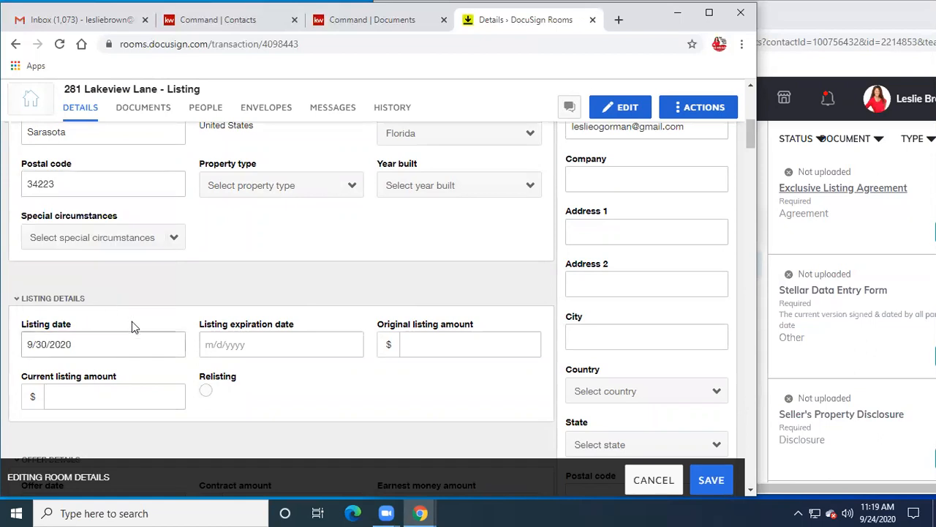
{"action": "left_click", "coordinate": [208, 343]}
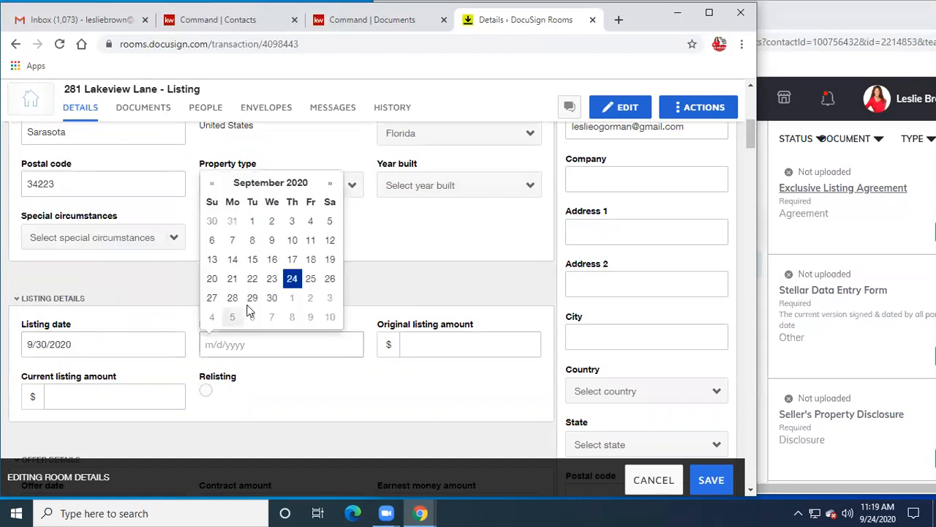
{"action": "left_click", "coordinate": [271, 298]}
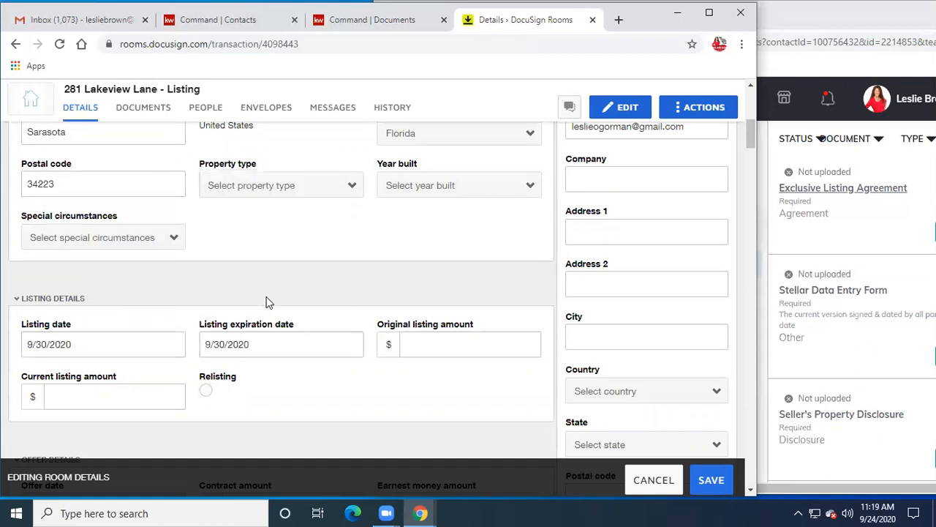
{"action": "left_click", "coordinate": [249, 340]}
{"action": "key", "text": "BackSpace"}
{"action": "type", "text": "1"}
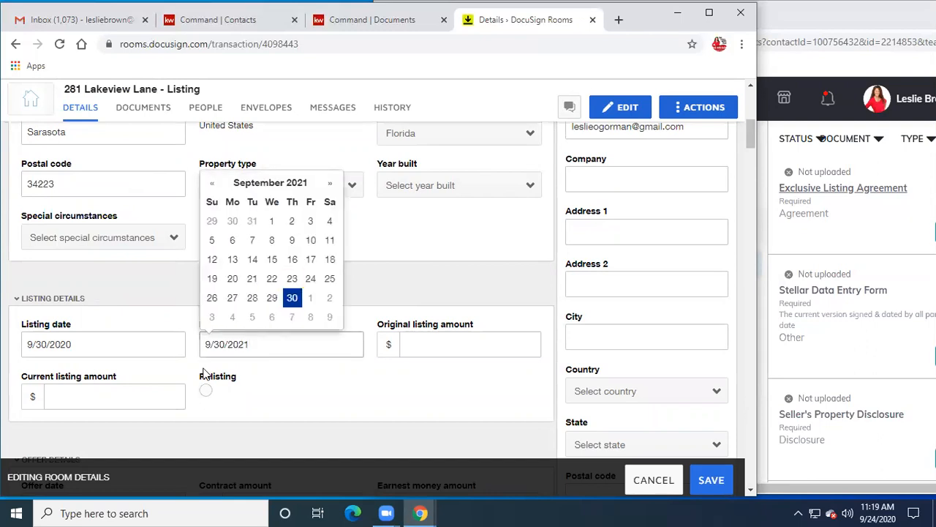
{"action": "left_click", "coordinate": [378, 392]}
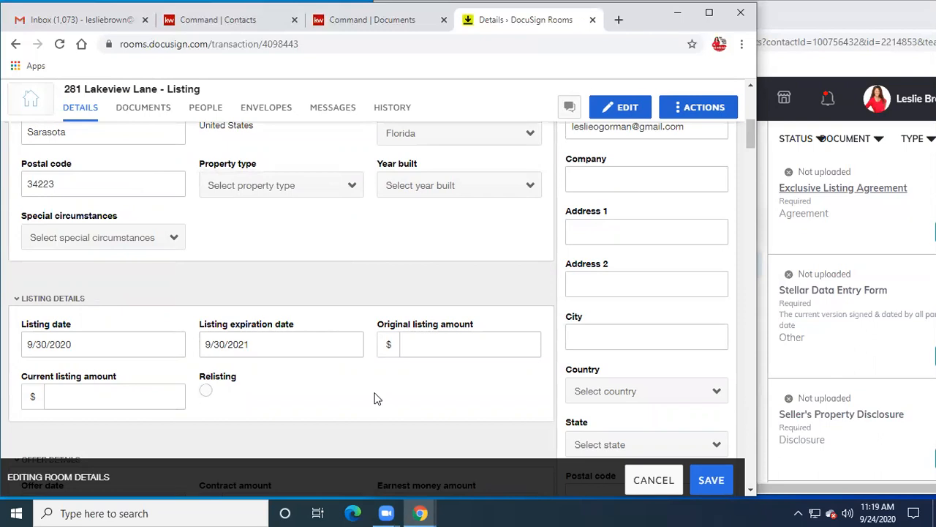
- Enter 225000 as original and current listing amounts and mark it a relisting
{"action": "left_click", "coordinate": [418, 342]}
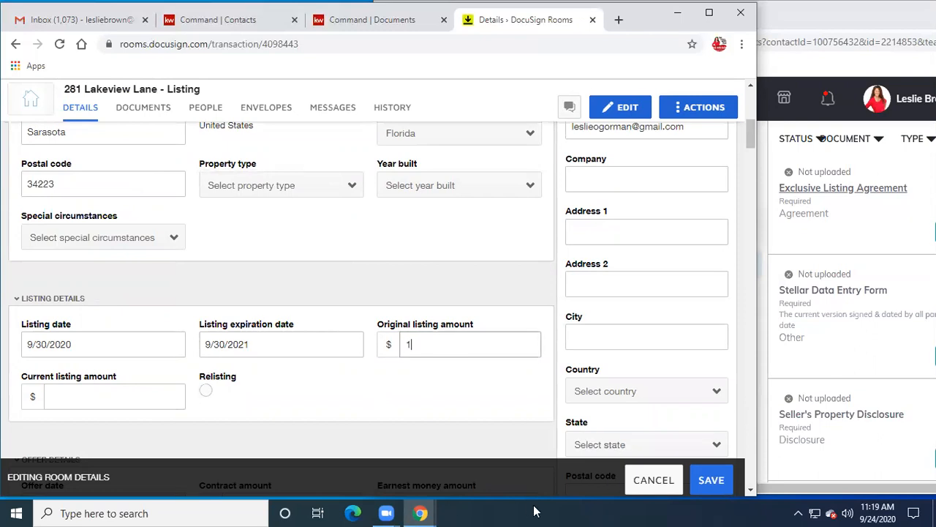
{"action": "type", "text": "225000"}
{"action": "left_click", "coordinate": [443, 408]}
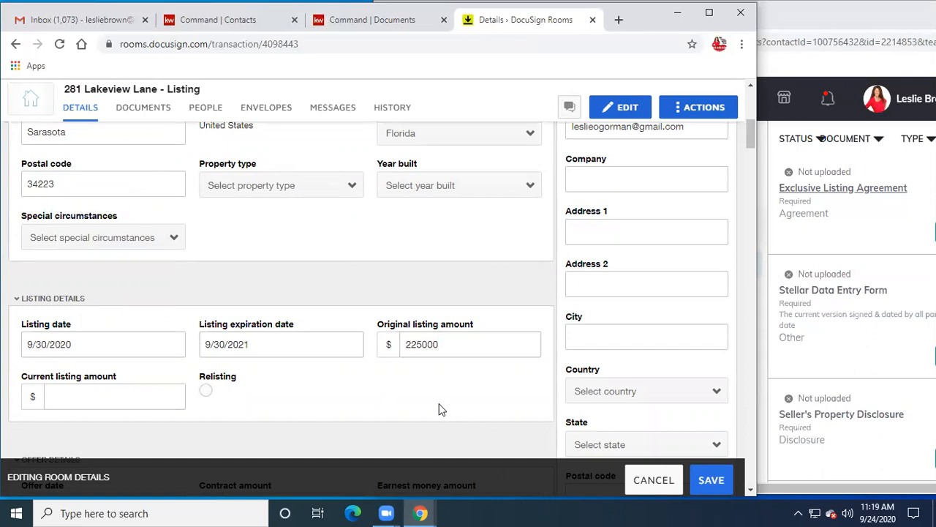
{"action": "left_click", "coordinate": [136, 401]}
{"action": "type", "text": "225000"}
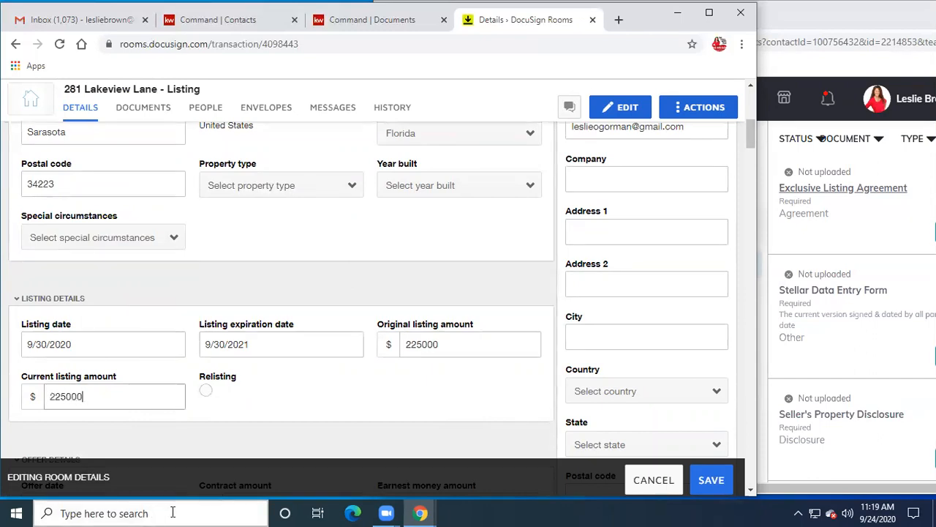
{"action": "left_click", "coordinate": [307, 388]}
- Set the list side and buyer side commissions to 3%
{"action": "scroll", "coordinate": [312, 382], "scroll_direction": "down", "scroll_amount": 3}
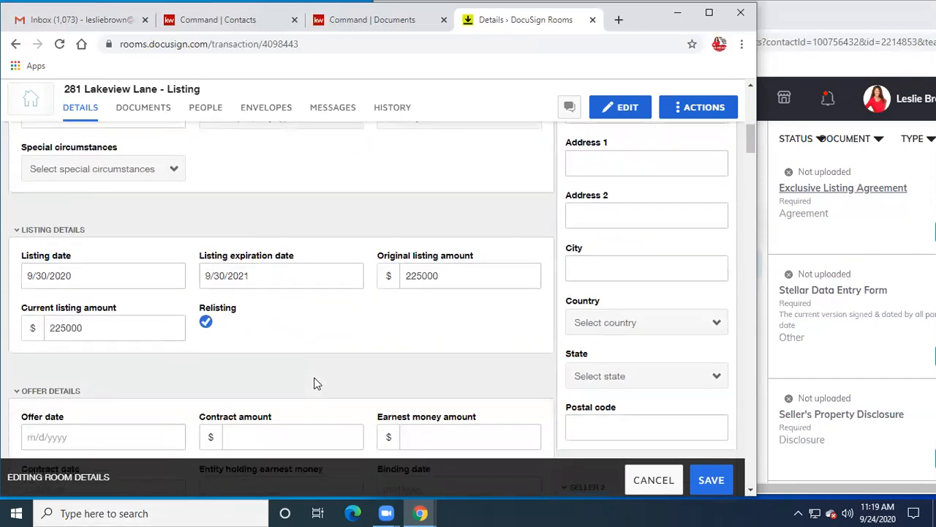
{"action": "scroll", "coordinate": [322, 347], "scroll_direction": "down", "scroll_amount": 5}
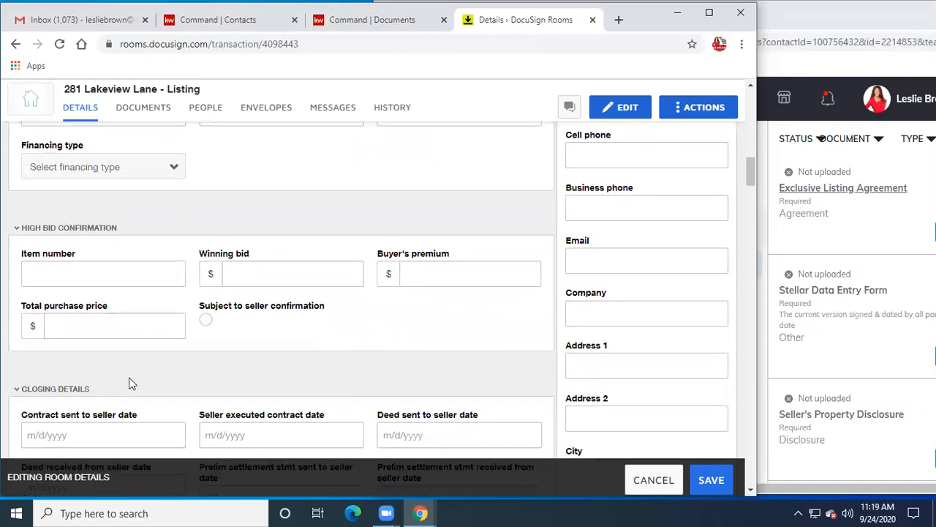
{"action": "scroll", "coordinate": [161, 373], "scroll_direction": "down", "scroll_amount": 2}
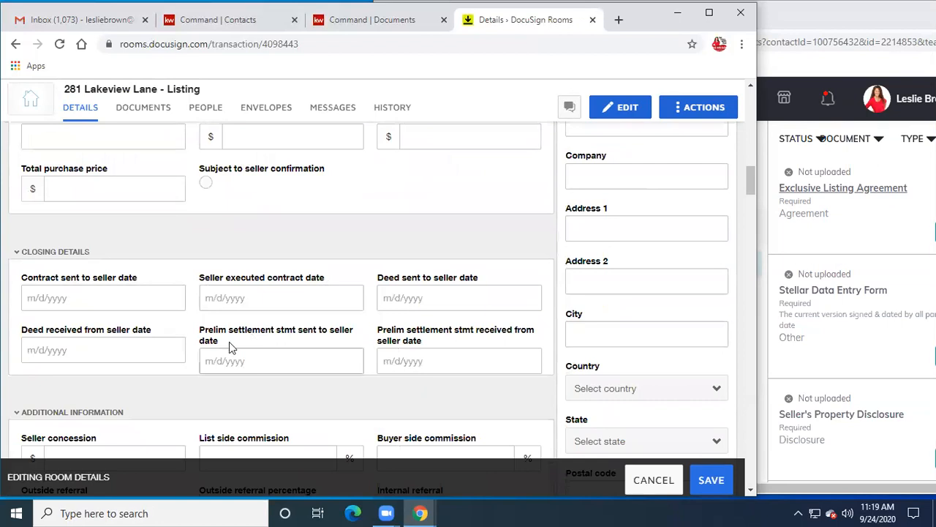
{"action": "scroll", "coordinate": [234, 348], "scroll_direction": "down", "scroll_amount": 2}
{"action": "scroll", "coordinate": [190, 359], "scroll_direction": "down", "scroll_amount": 2}
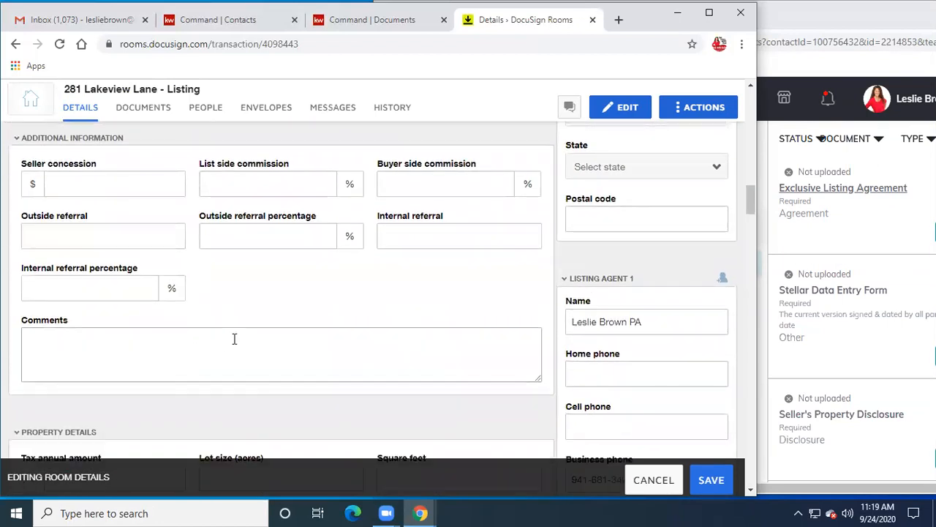
{"action": "scroll", "coordinate": [234, 339], "scroll_direction": "down", "scroll_amount": 4}
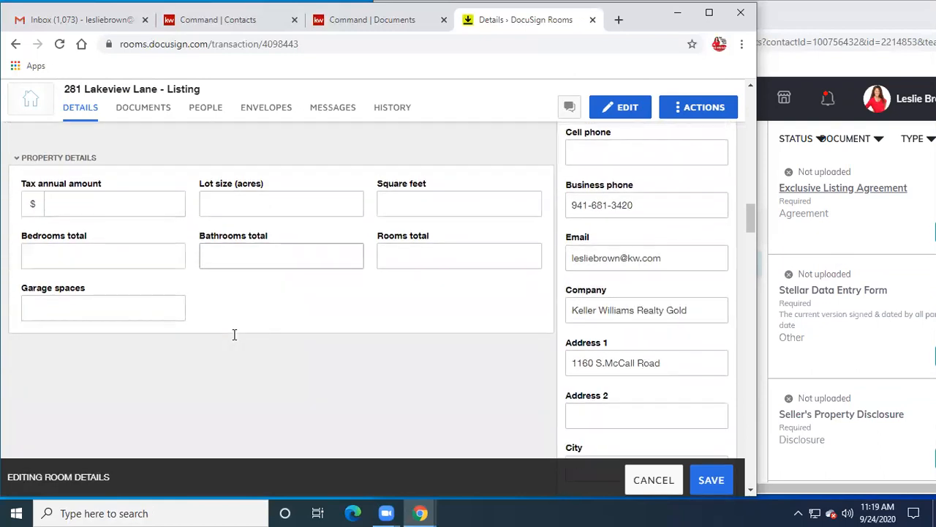
{"action": "scroll", "coordinate": [249, 308], "scroll_direction": "up", "scroll_amount": 3}
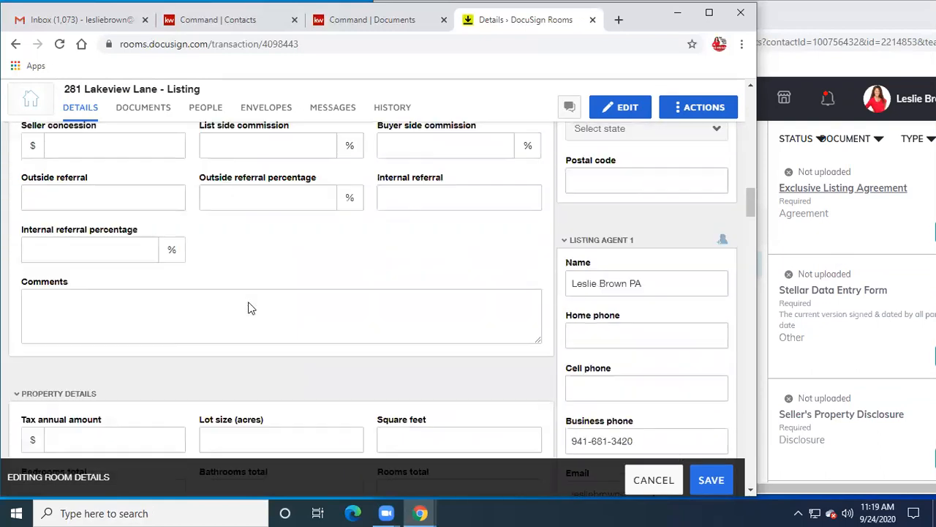
{"action": "scroll", "coordinate": [248, 308], "scroll_direction": "up", "scroll_amount": 4}
{"action": "scroll", "coordinate": [249, 303], "scroll_direction": "down", "scroll_amount": 2}
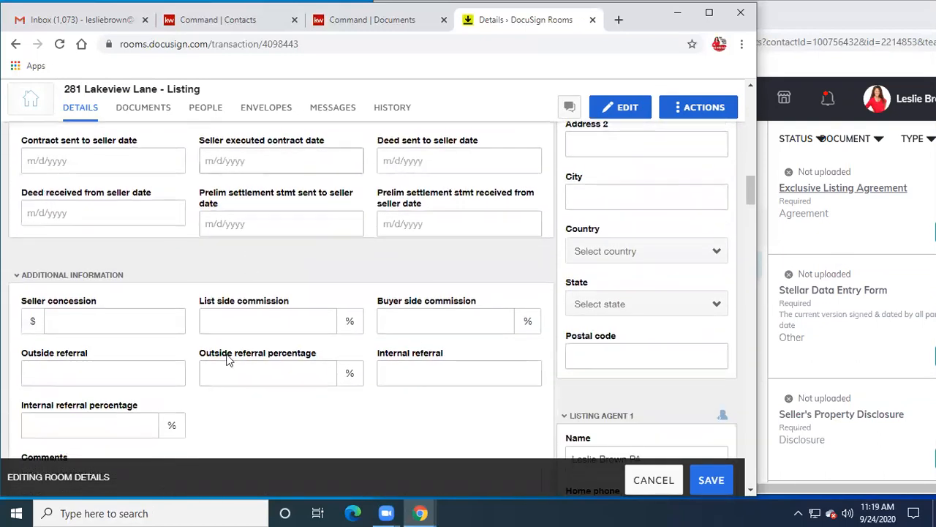
{"action": "type", "text": "3"}
{"action": "left_click", "coordinate": [419, 320]}
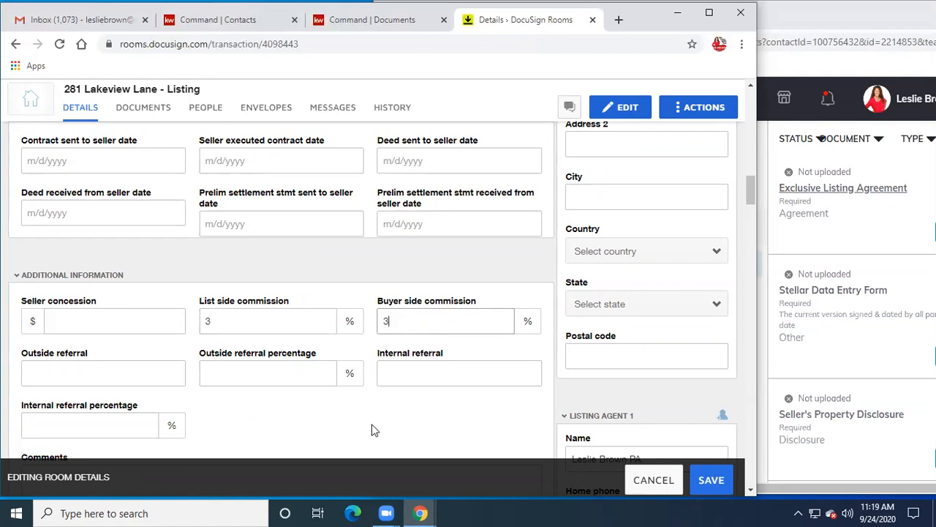
- Review the remaining room details and save the updated room
{"action": "scroll", "coordinate": [373, 429], "scroll_direction": "down", "scroll_amount": 1}
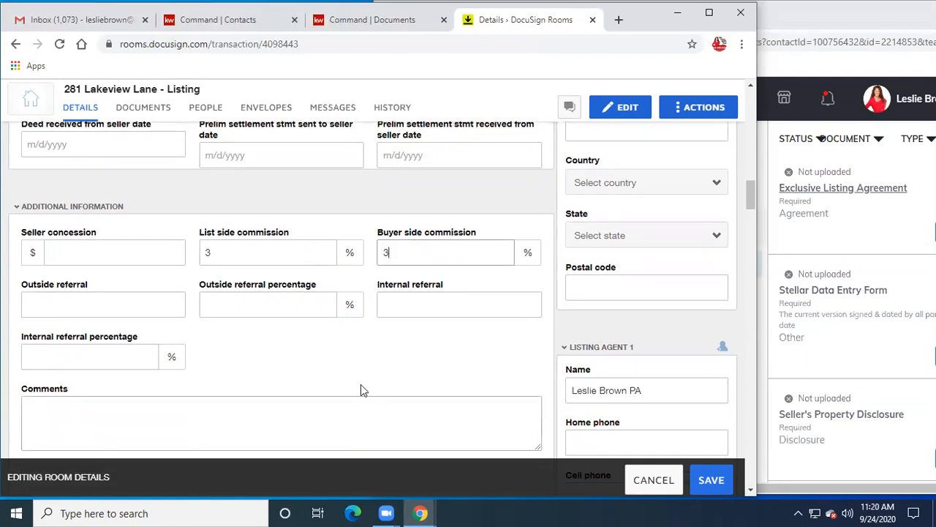
{"action": "scroll", "coordinate": [350, 372], "scroll_direction": "down", "scroll_amount": 2}
{"action": "scroll", "coordinate": [350, 373], "scroll_direction": "down", "scroll_amount": 2}
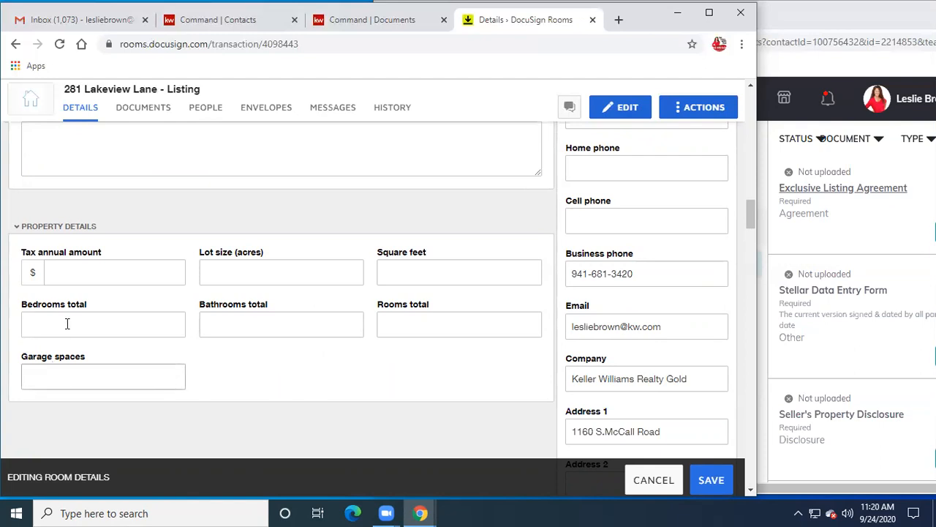
{"action": "scroll", "coordinate": [296, 271], "scroll_direction": "up", "scroll_amount": 2}
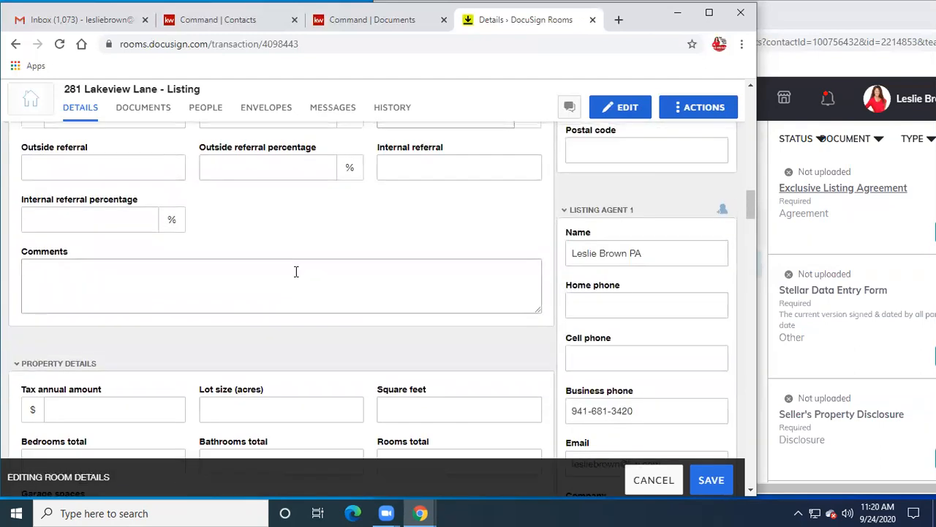
{"action": "scroll", "coordinate": [295, 271], "scroll_direction": "up", "scroll_amount": 2}
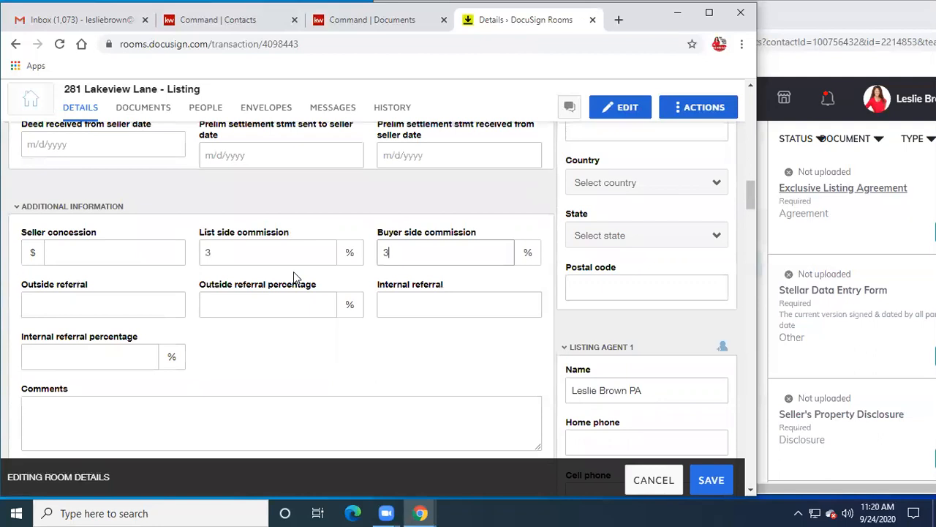
{"action": "scroll", "coordinate": [293, 274], "scroll_direction": "up", "scroll_amount": 1}
{"action": "scroll", "coordinate": [290, 277], "scroll_direction": "up", "scroll_amount": 1}
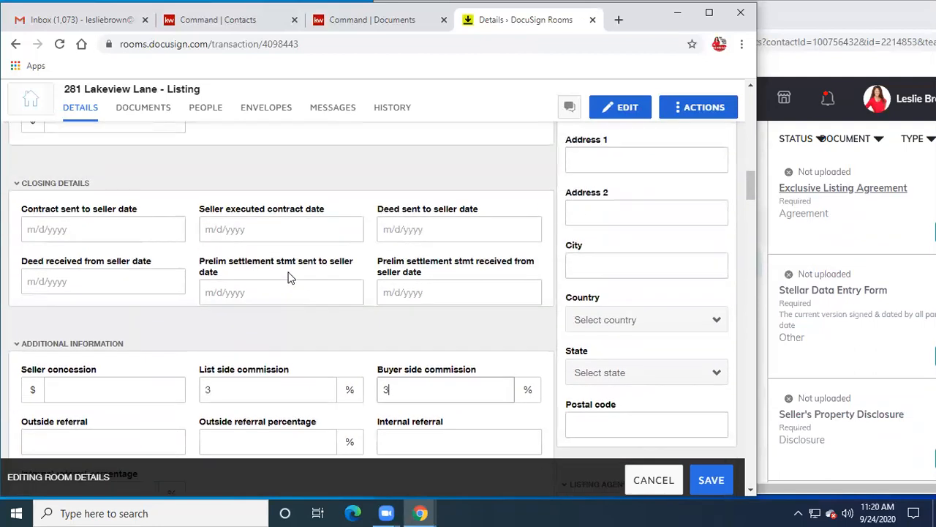
{"action": "scroll", "coordinate": [290, 277], "scroll_direction": "down", "scroll_amount": 3}
{"action": "scroll", "coordinate": [290, 276], "scroll_direction": "down", "scroll_amount": 1}
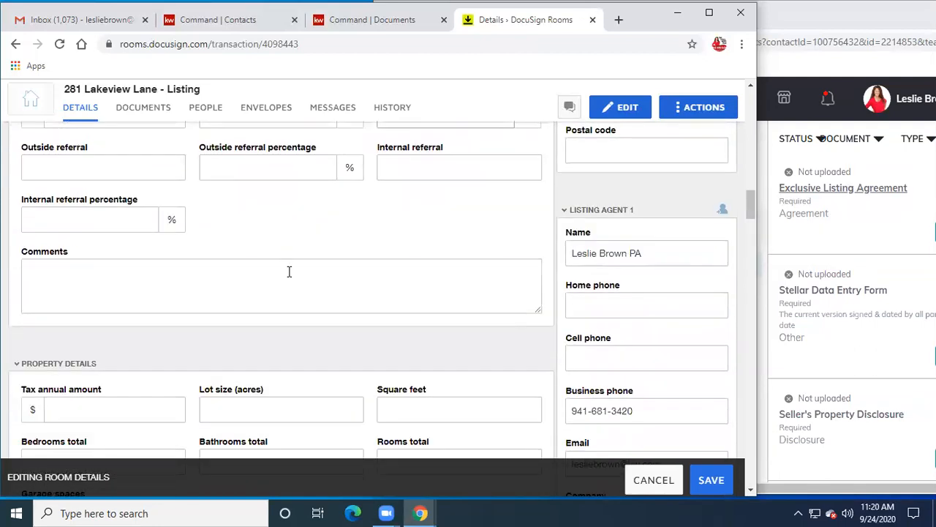
{"action": "scroll", "coordinate": [289, 271], "scroll_direction": "down", "scroll_amount": 2}
{"action": "scroll", "coordinate": [289, 273], "scroll_direction": "down", "scroll_amount": 2}
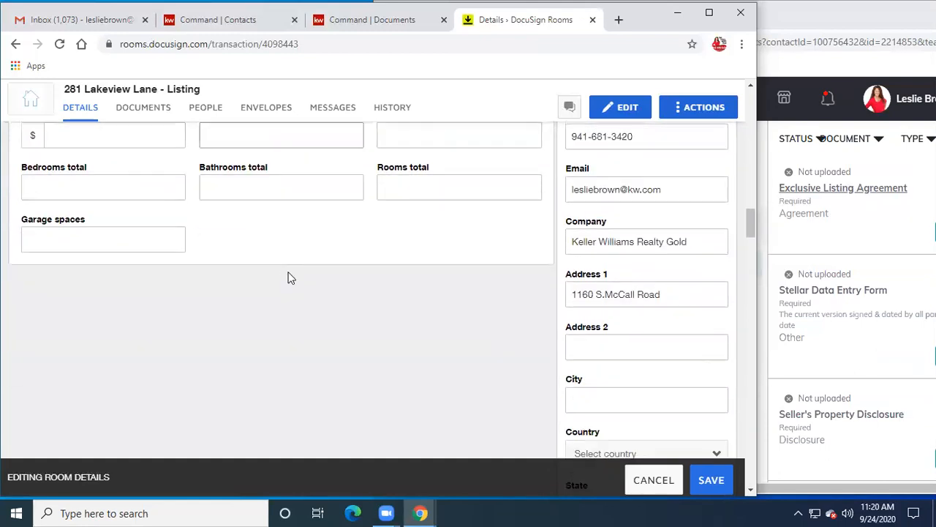
{"action": "scroll", "coordinate": [295, 273], "scroll_direction": "down", "scroll_amount": 2}
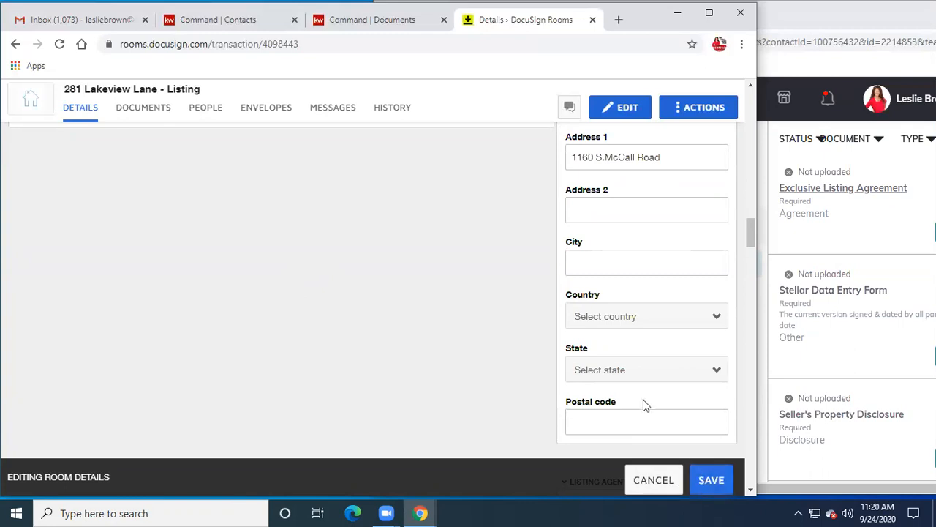
{"action": "scroll", "coordinate": [544, 327], "scroll_direction": "up", "scroll_amount": 2}
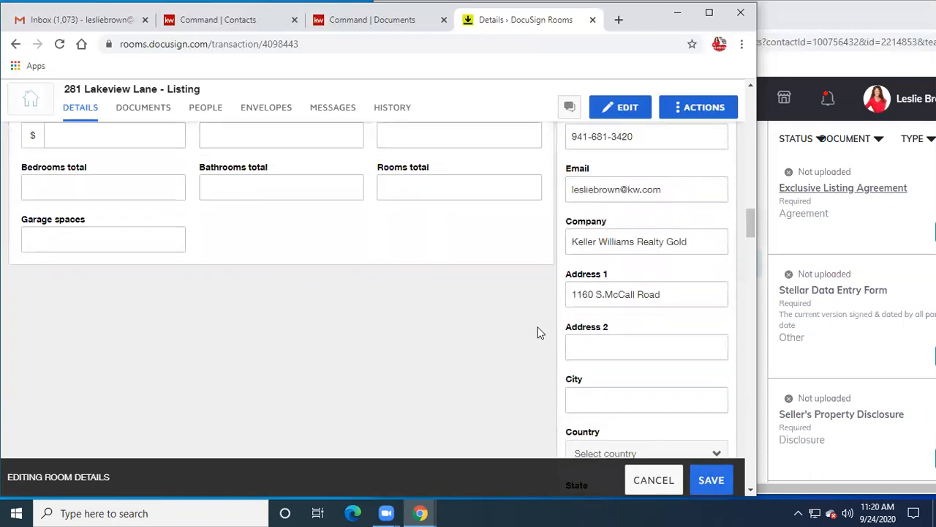
{"action": "scroll", "coordinate": [538, 333], "scroll_direction": "up", "scroll_amount": 4}
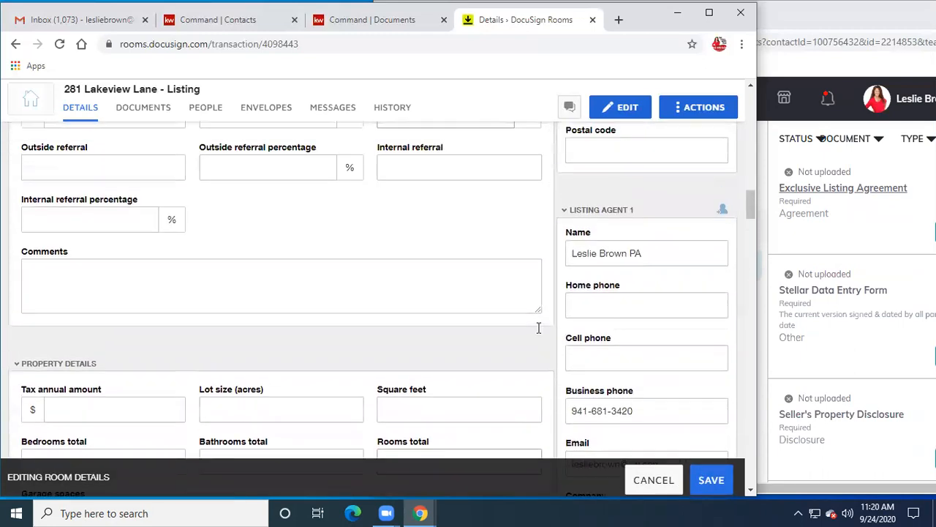
{"action": "scroll", "coordinate": [636, 256], "scroll_direction": "up", "scroll_amount": 6}
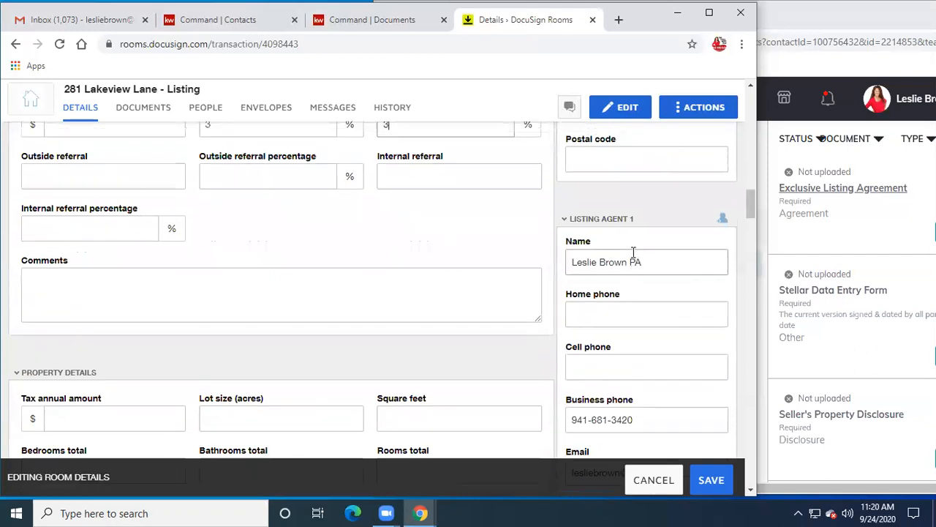
{"action": "scroll", "coordinate": [632, 252], "scroll_direction": "up", "scroll_amount": 5}
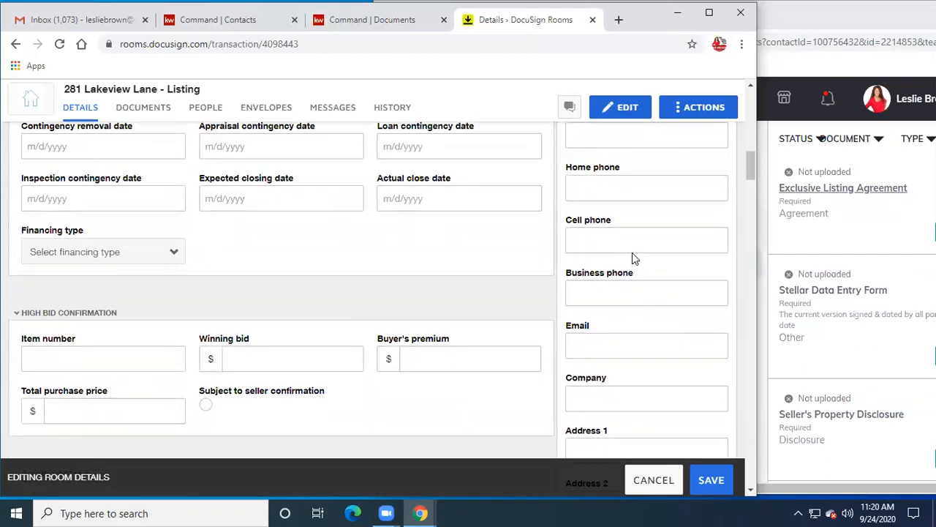
{"action": "scroll", "coordinate": [635, 254], "scroll_direction": "up", "scroll_amount": 7}
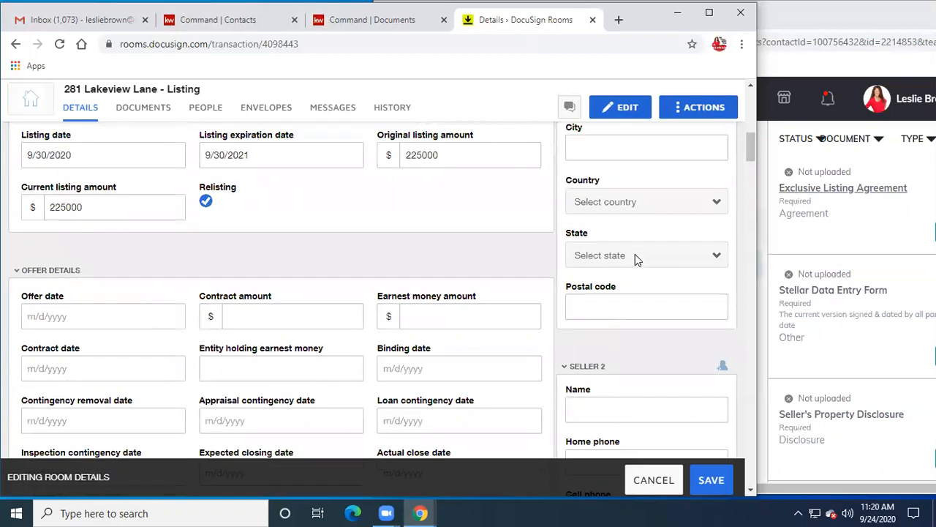
{"action": "scroll", "coordinate": [635, 254], "scroll_direction": "up", "scroll_amount": 2}
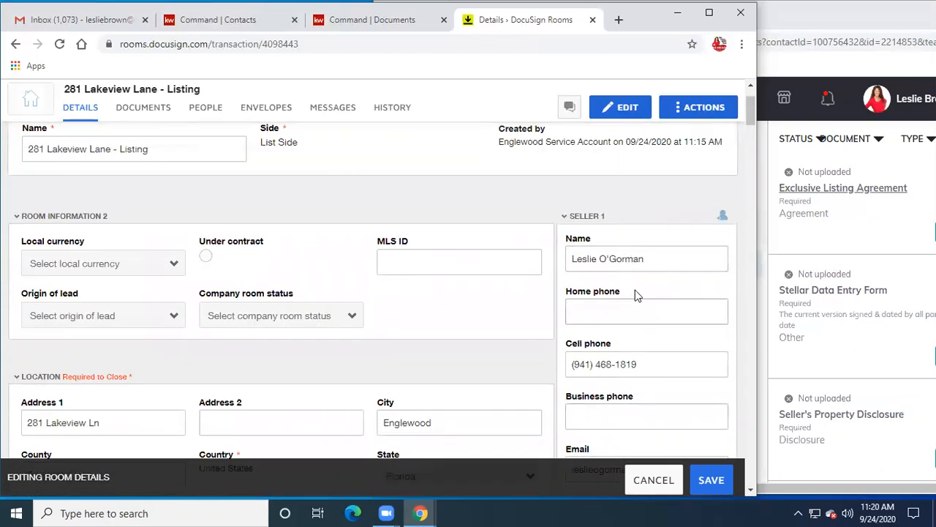
{"action": "left_click", "coordinate": [718, 487]}
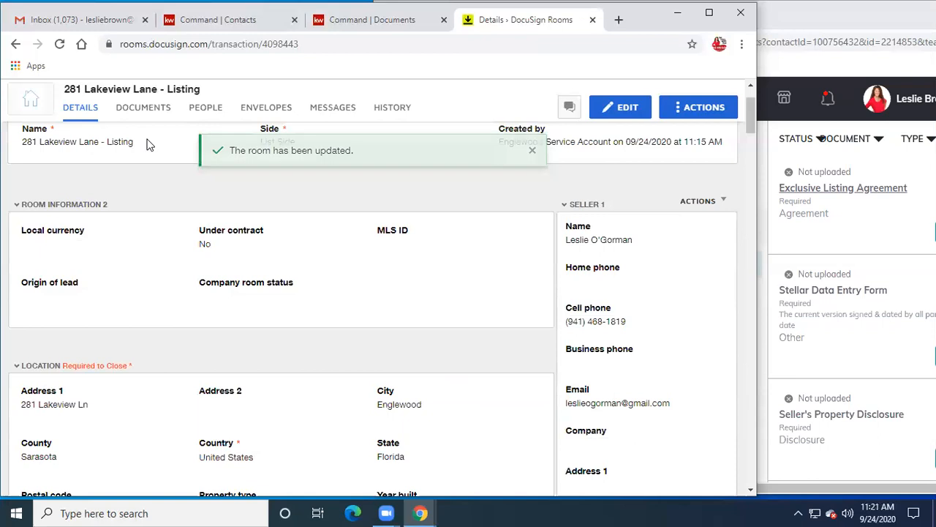
- Switch to the room's Documents tab and pick DocuSign Forms as the document source
{"action": "left_click", "coordinate": [144, 111]}
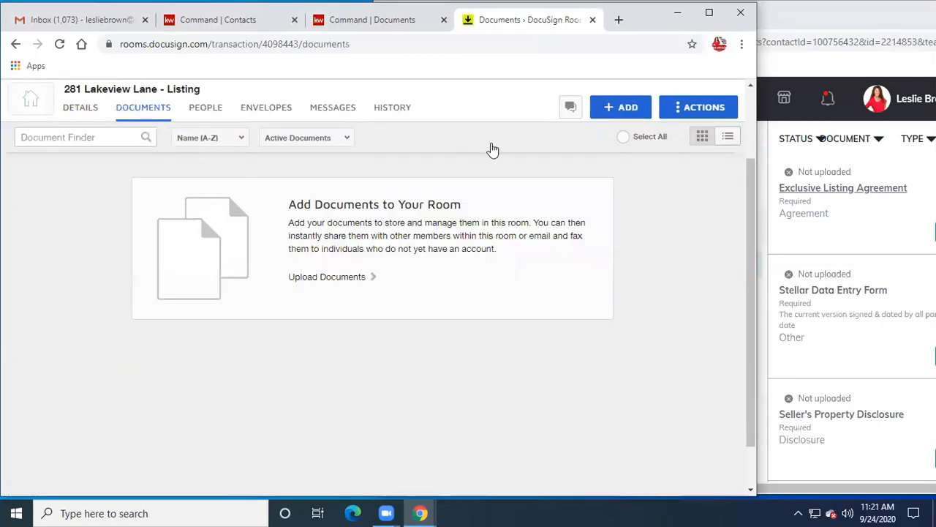
{"action": "left_click", "coordinate": [624, 107]}
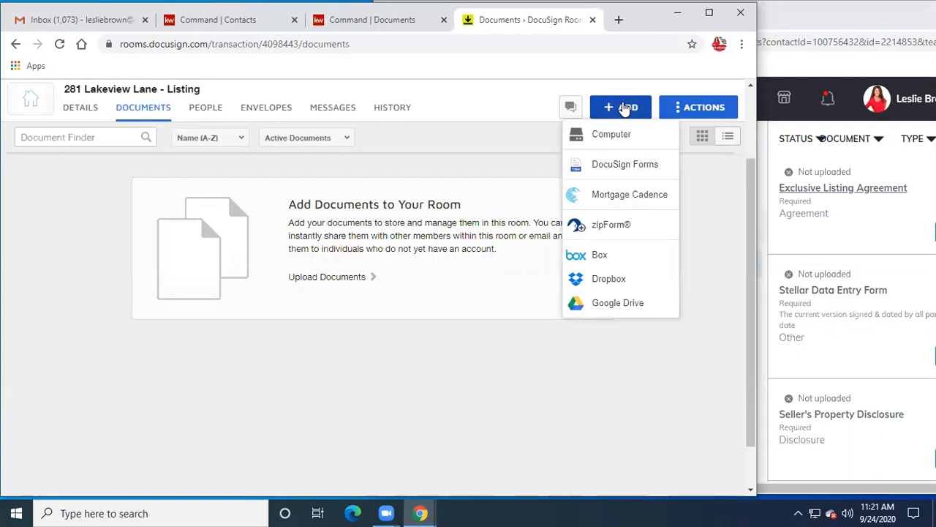
{"action": "left_click", "coordinate": [619, 167]}
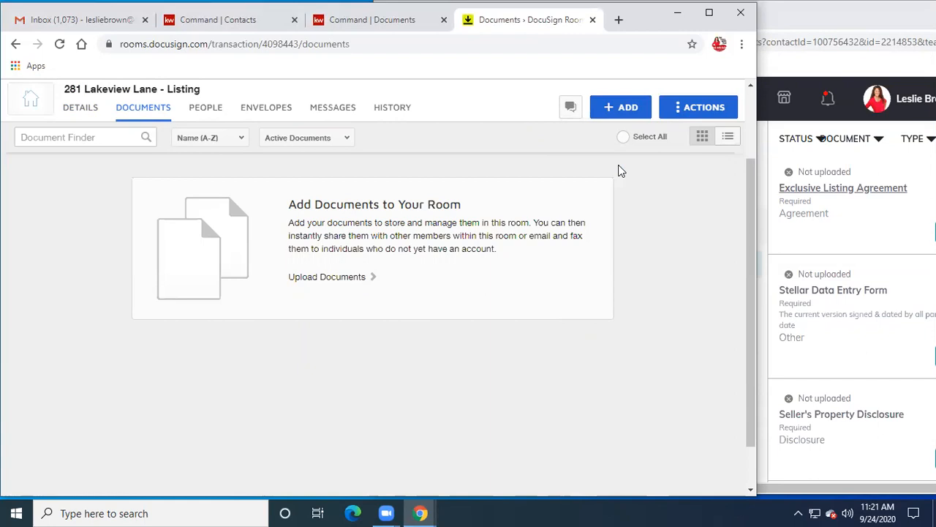
{"action": "left_click", "coordinate": [620, 107]}
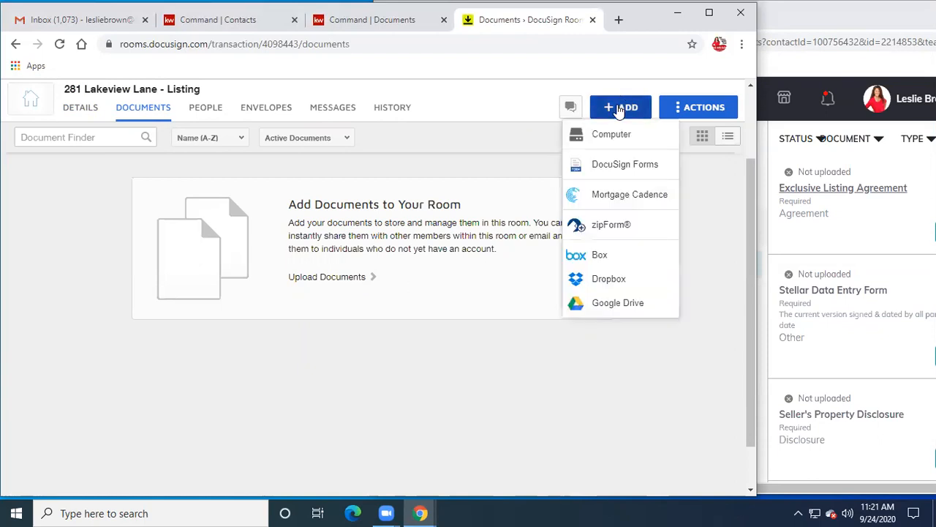
{"action": "left_click", "coordinate": [616, 169]}
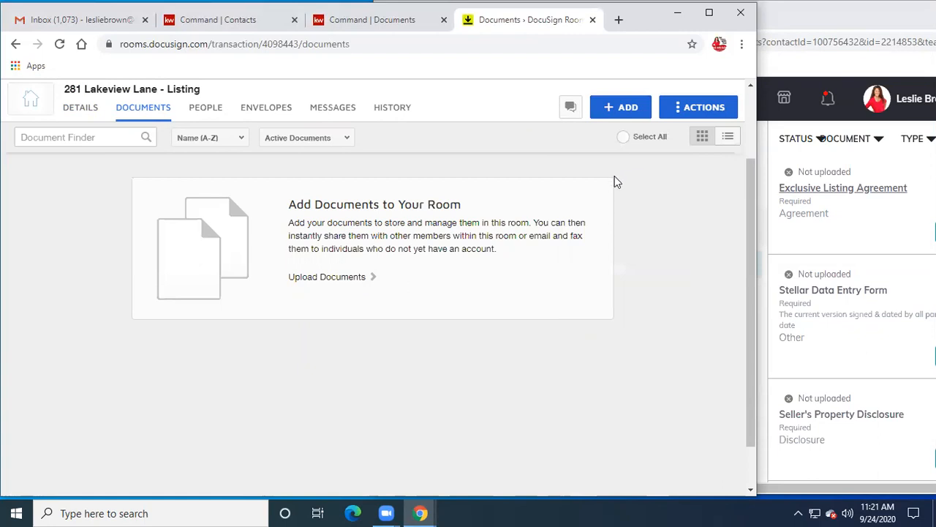
{"action": "scroll", "coordinate": [640, 222], "scroll_direction": "down", "scroll_amount": 1}
{"action": "scroll", "coordinate": [642, 218], "scroll_direction": "up", "scroll_amount": 1}
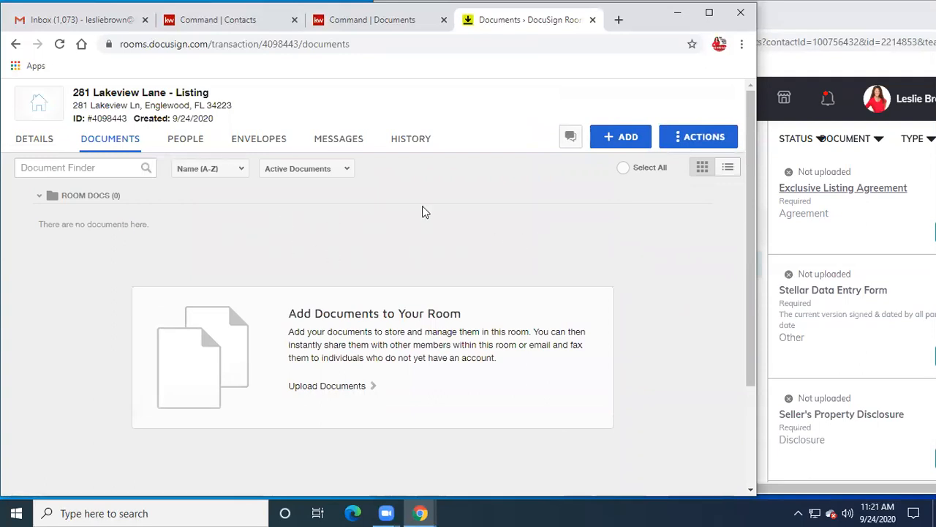
- Retry choosing DocuSign Forms as the source for adding a form
{"action": "left_click", "coordinate": [620, 138]}
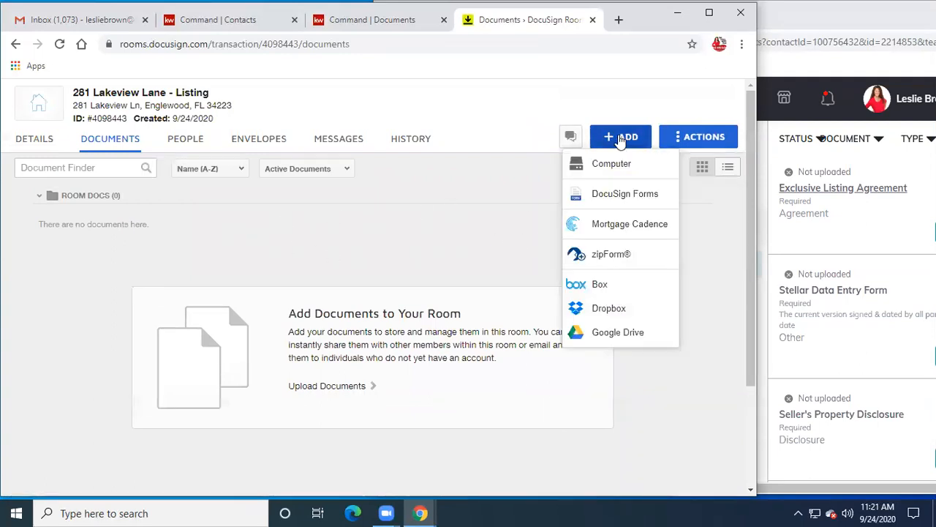
{"action": "left_click", "coordinate": [602, 190]}
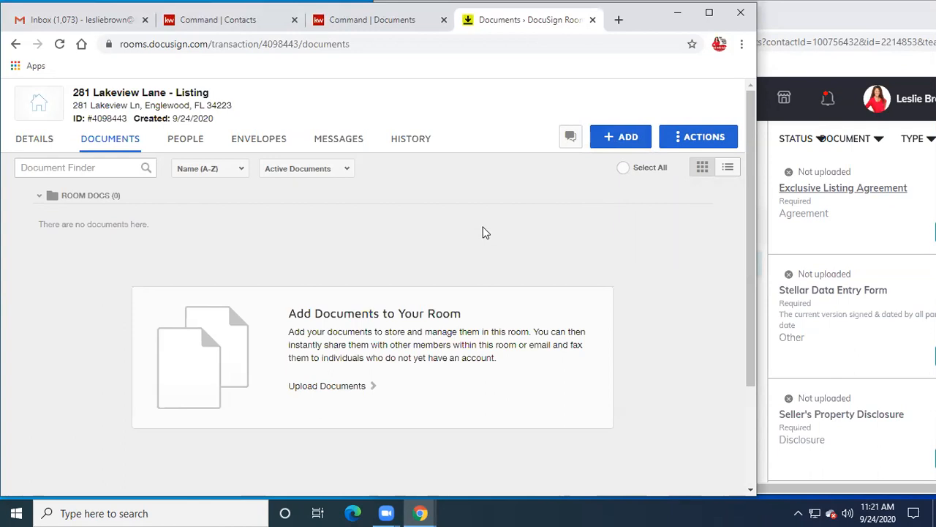
{"action": "scroll", "coordinate": [483, 233], "scroll_direction": "down", "scroll_amount": 3}
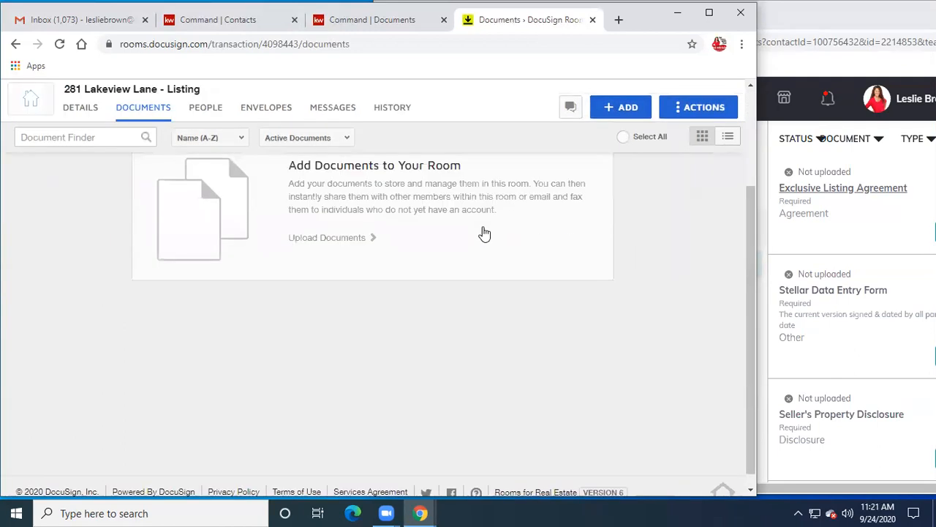
{"action": "scroll", "coordinate": [484, 233], "scroll_direction": "up", "scroll_amount": 1}
{"action": "scroll", "coordinate": [485, 232], "scroll_direction": "up", "scroll_amount": 3}
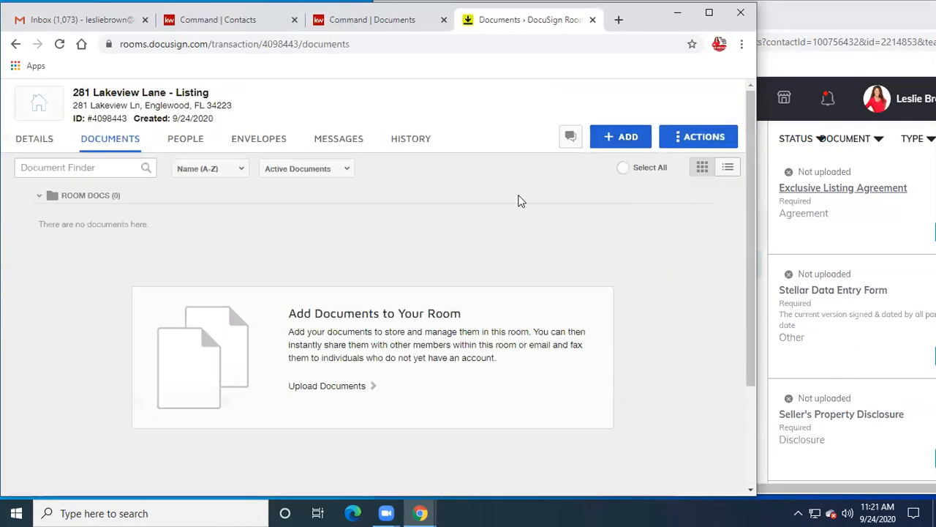
{"action": "left_click", "coordinate": [613, 139]}
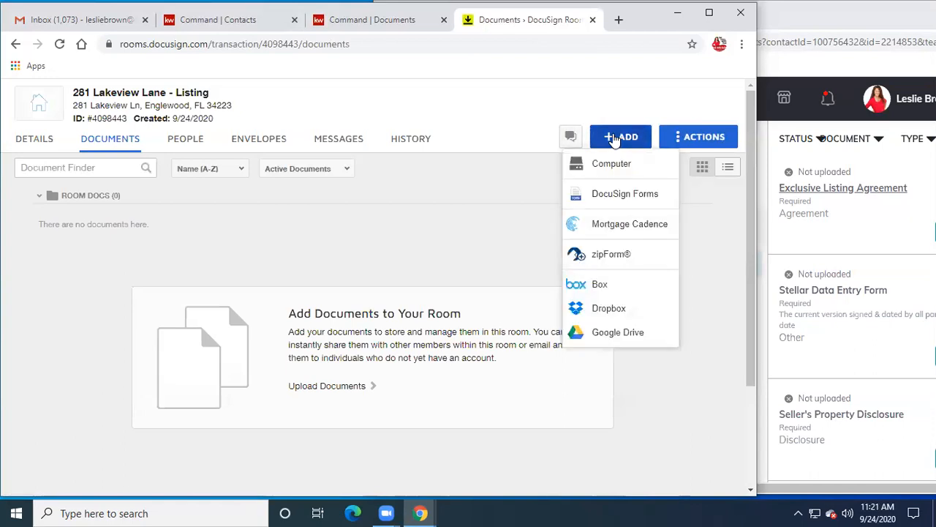
{"action": "left_click", "coordinate": [615, 197]}
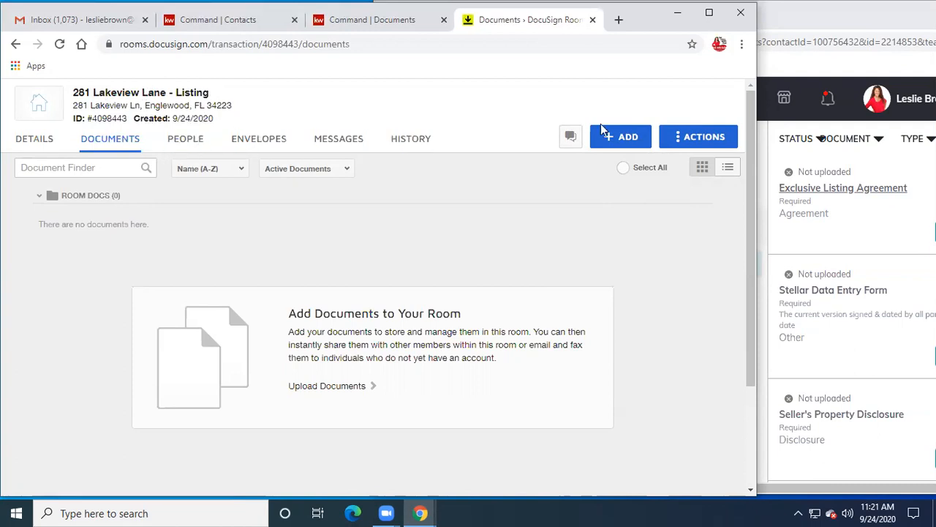
{"action": "left_click", "coordinate": [706, 136]}
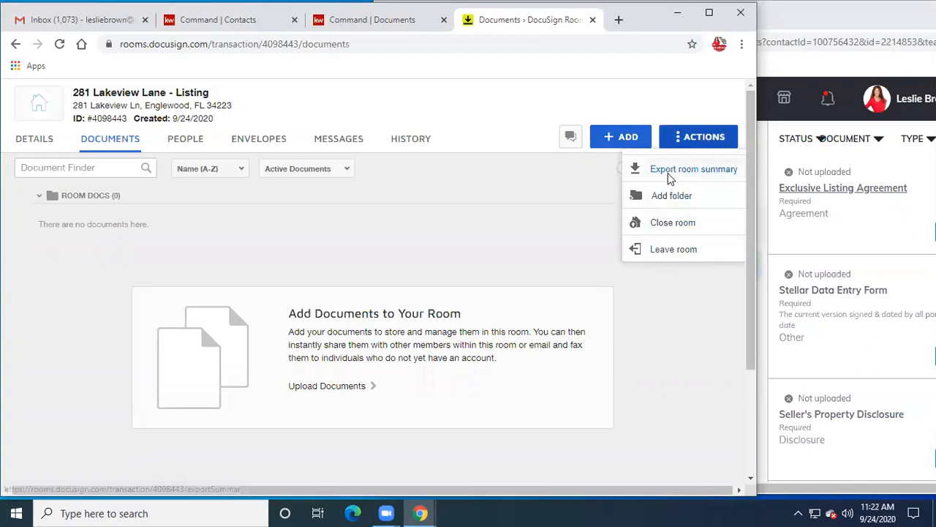
{"action": "left_click", "coordinate": [562, 236]}
{"action": "left_click", "coordinate": [621, 142]}
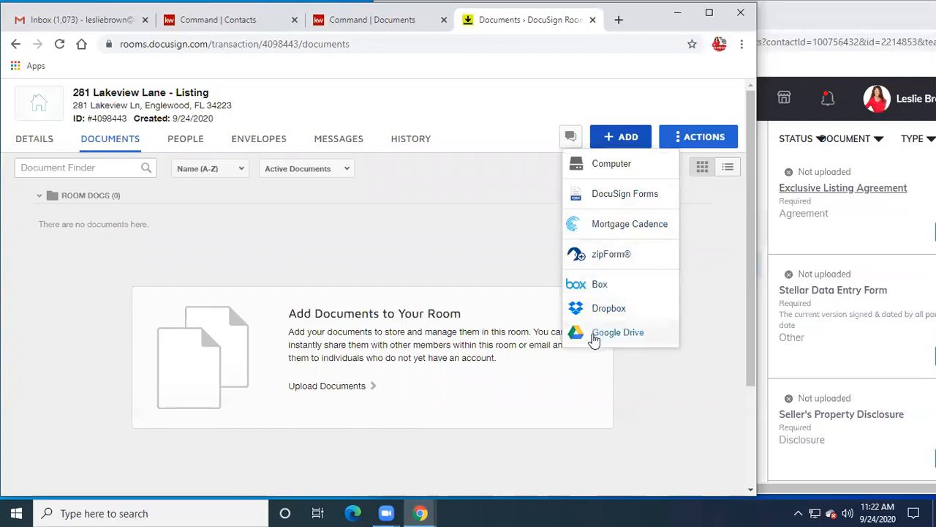
{"action": "left_click", "coordinate": [499, 252]}
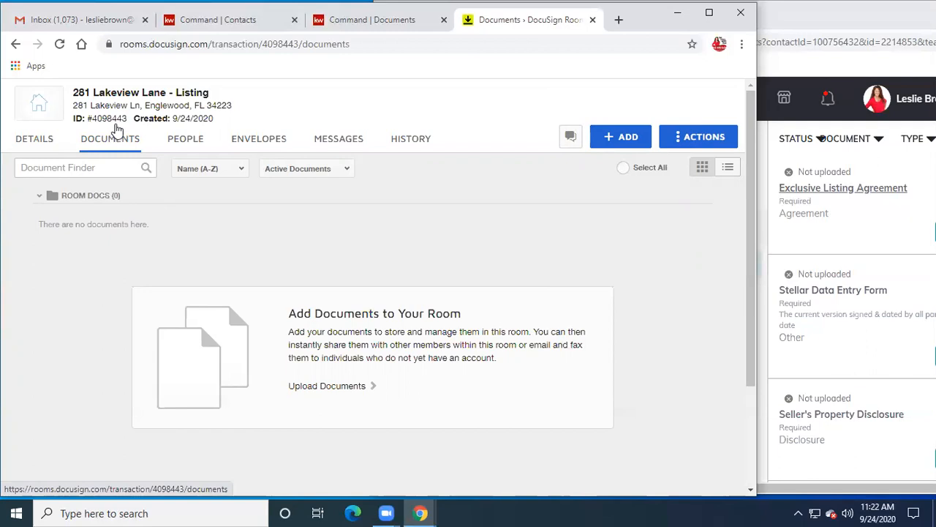
{"action": "left_click", "coordinate": [622, 137]}
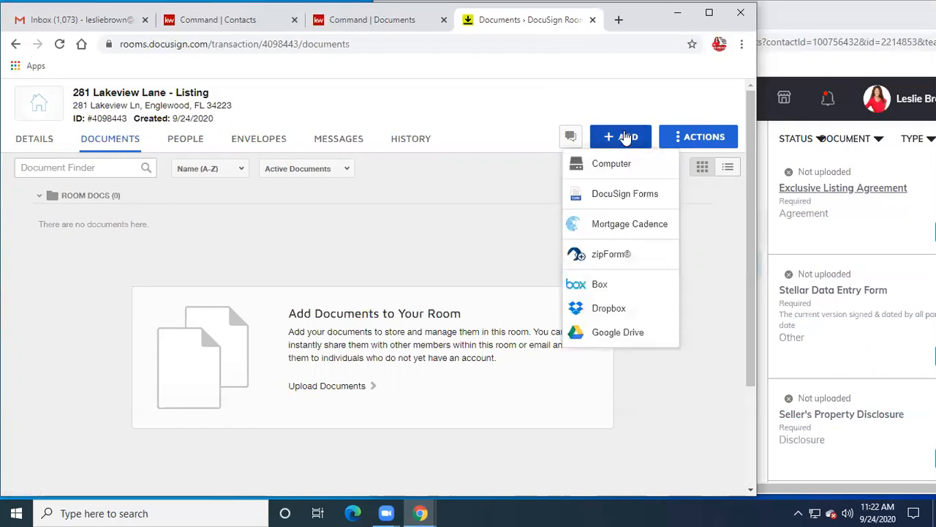
{"action": "left_click", "coordinate": [614, 196]}
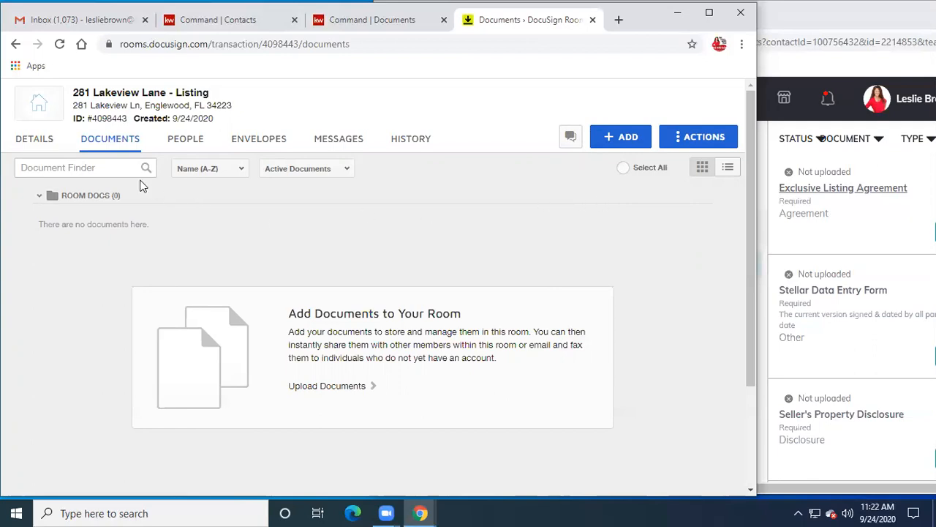
{"action": "left_click", "coordinate": [80, 198]}
{"action": "left_click", "coordinate": [80, 198]}
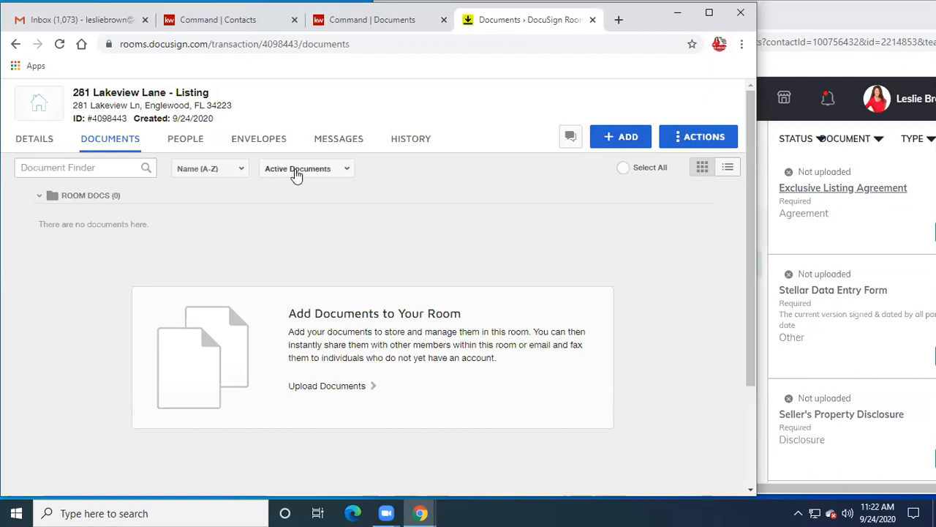
{"action": "left_click", "coordinate": [91, 169]}
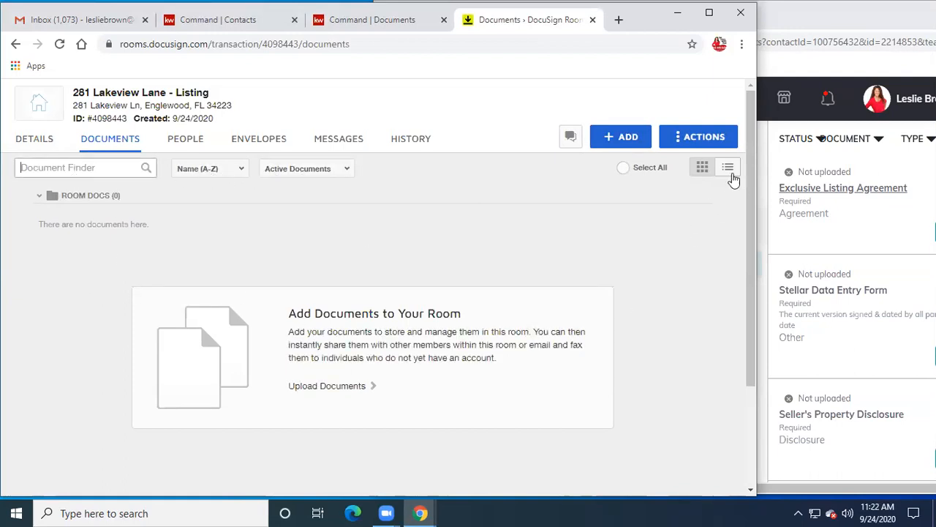
{"action": "left_click", "coordinate": [615, 137]}
{"action": "left_click", "coordinate": [604, 197]}
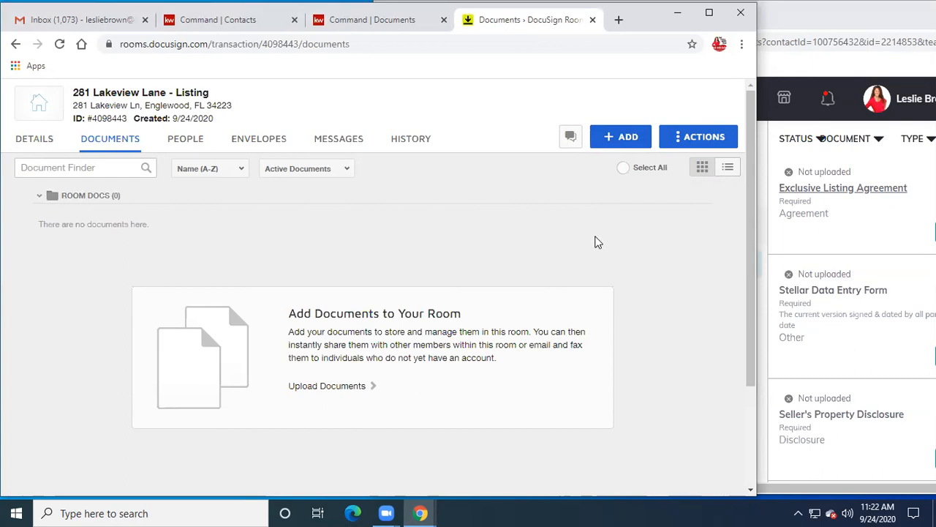
{"action": "left_click", "coordinate": [688, 141]}
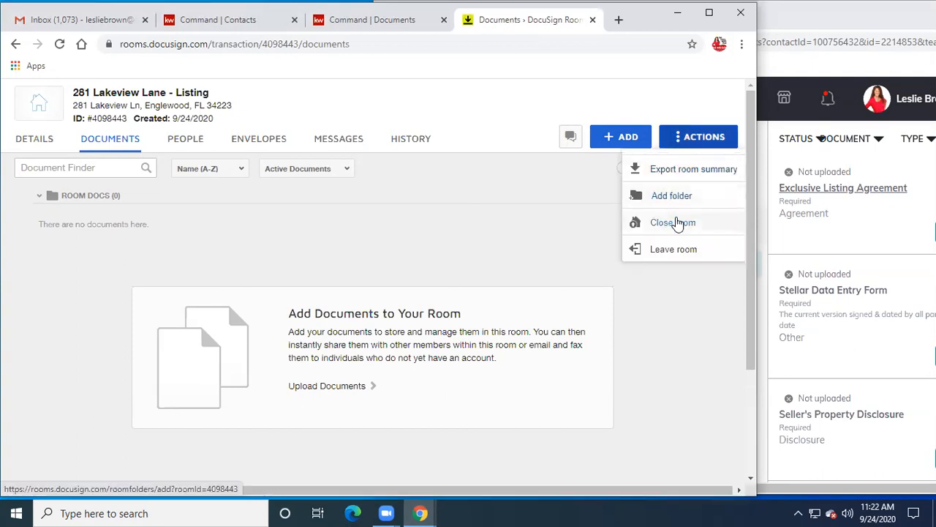
{"action": "left_click", "coordinate": [622, 139]}
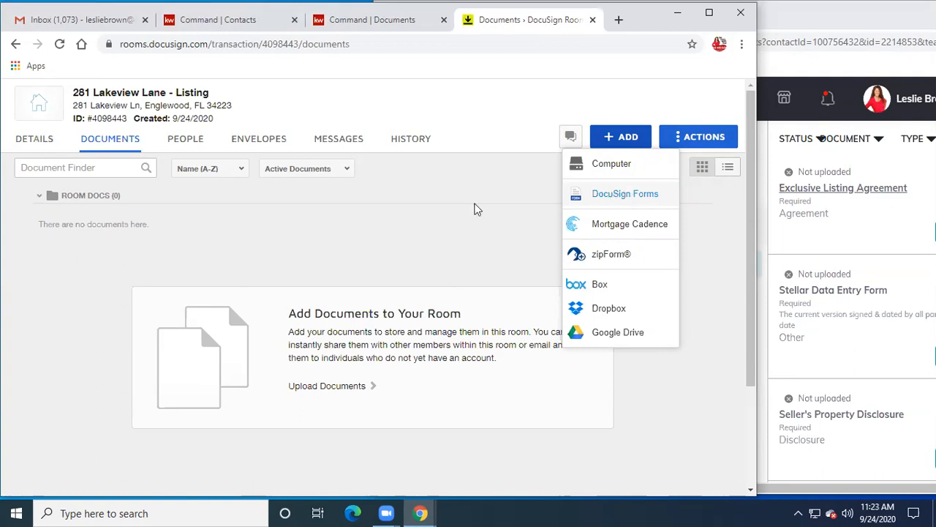
{"action": "left_click", "coordinate": [601, 194]}
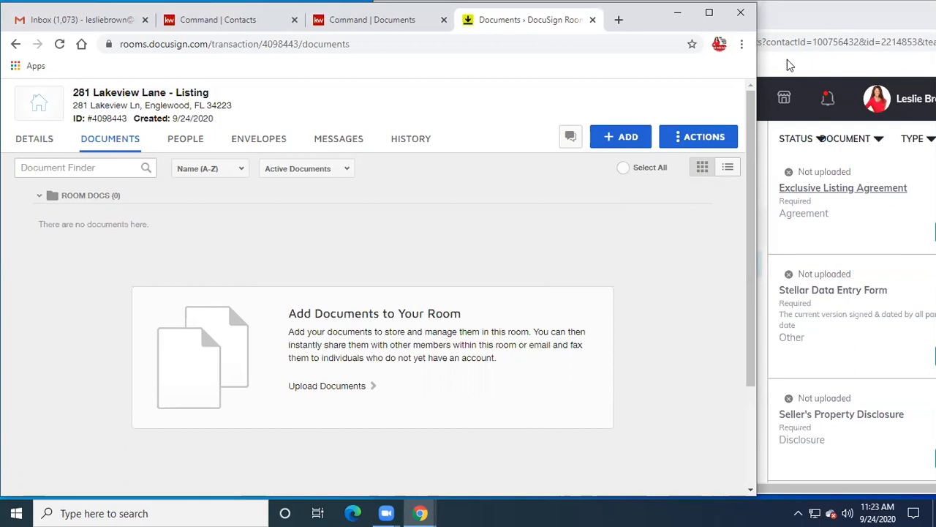
{"action": "left_click", "coordinate": [799, 513]}
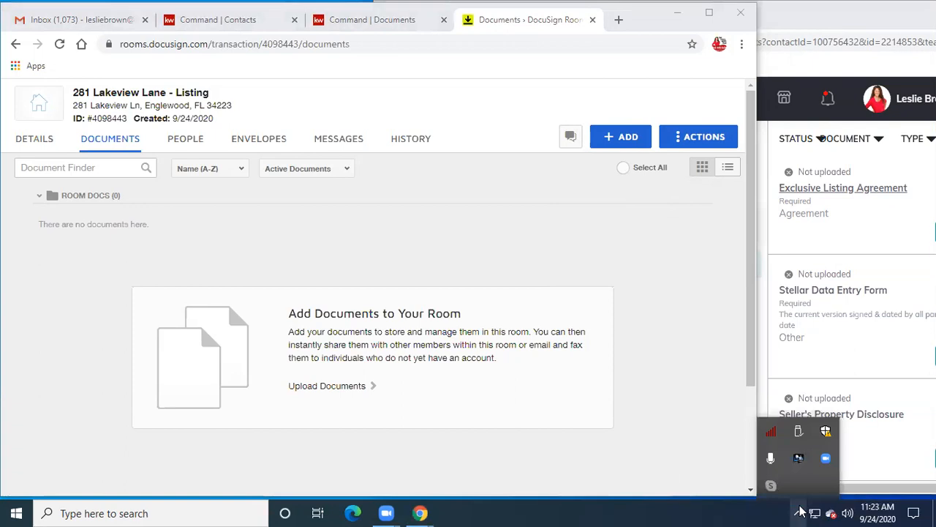
{"action": "left_click", "coordinate": [799, 513]}
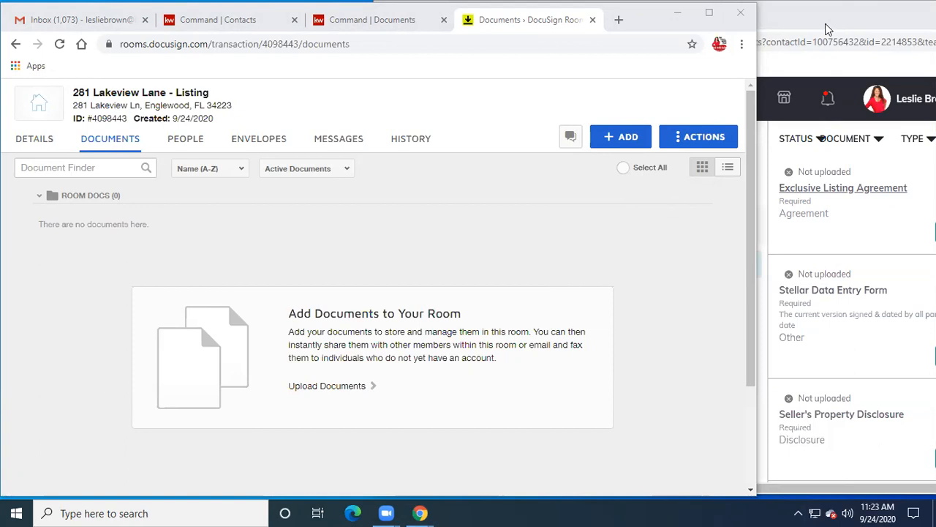
{"action": "left_click", "coordinate": [882, 23]}
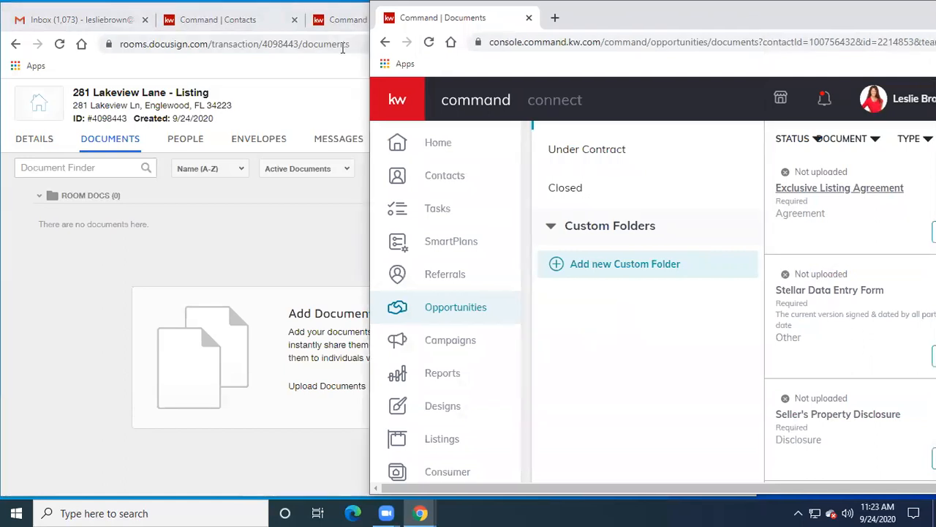
- Raise the DocuSign Rooms window above the KW Command document checklist
{"action": "left_click", "coordinate": [351, 70]}
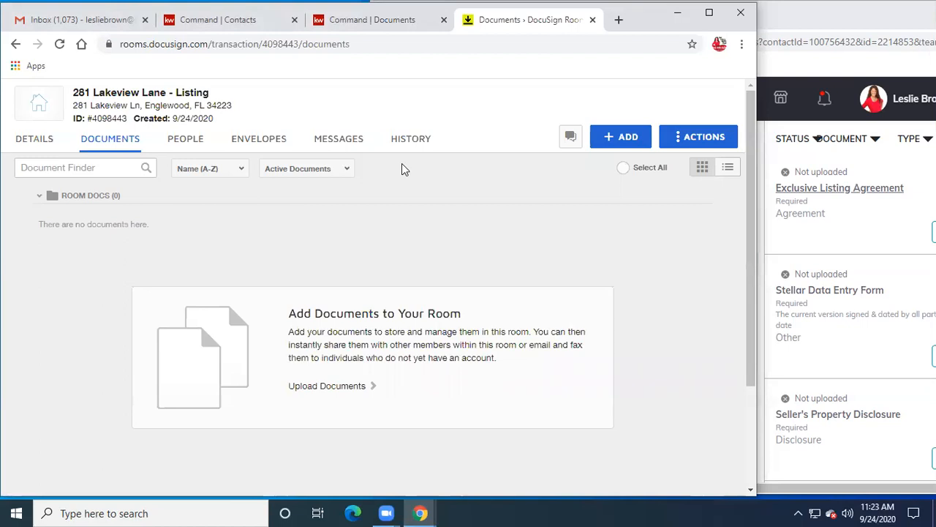
- Open and dismiss the room page's context menu and the ADD document-source options
{"action": "right_click", "coordinate": [618, 141]}
{"action": "left_click", "coordinate": [604, 218]}
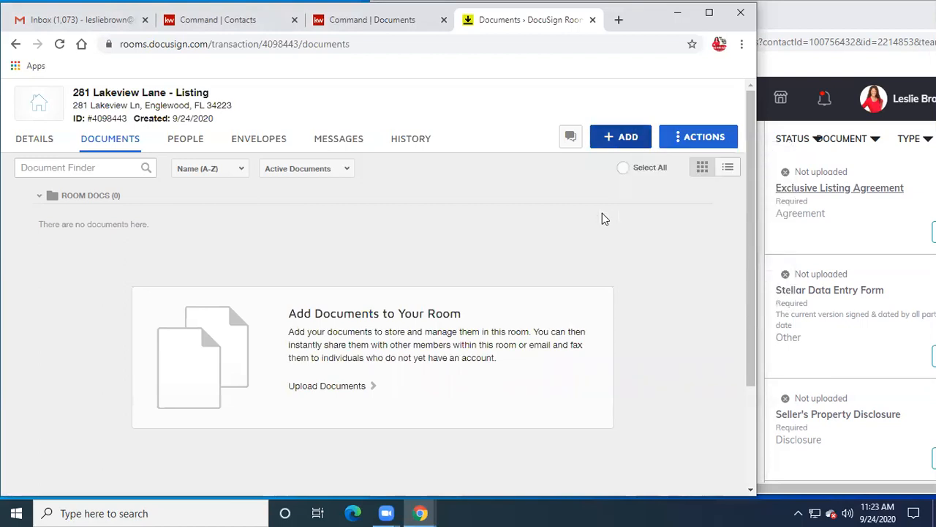
{"action": "left_click", "coordinate": [621, 137]}
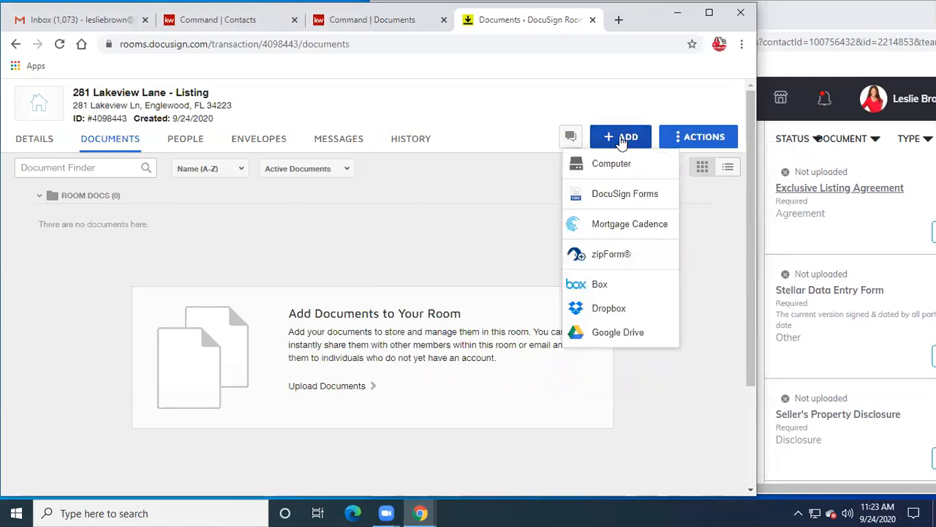
{"action": "left_click", "coordinate": [600, 196]}
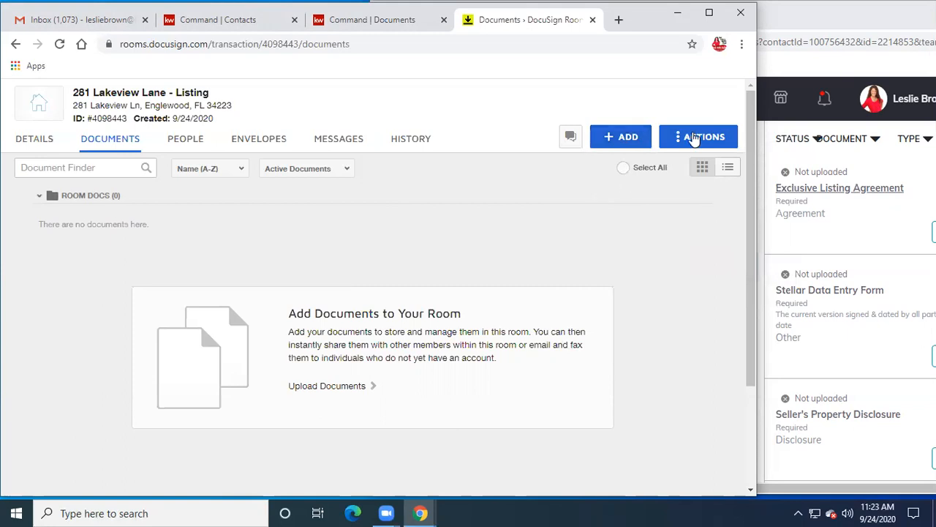
- Move the DocuSign room window left beside the Command window, then reload the room page
{"action": "left_click", "coordinate": [827, 24]}
{"action": "left_click_drag", "start_coordinate": [819, 45], "coordinate": [769, 310]}
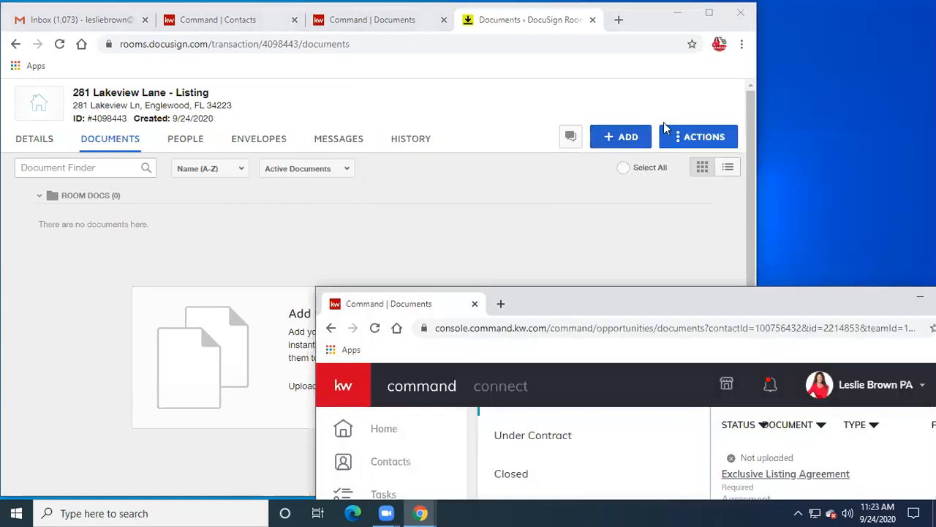
{"action": "left_click", "coordinate": [657, 29]}
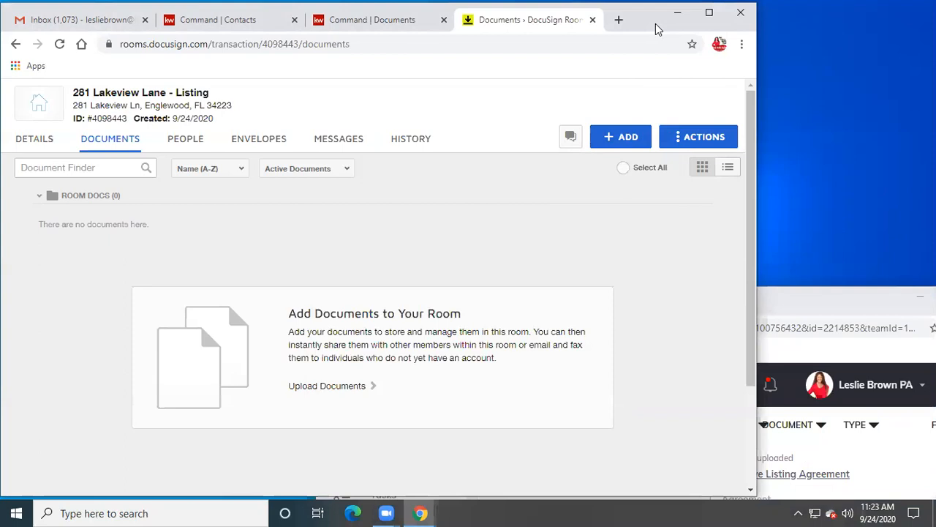
{"action": "double_click", "coordinate": [657, 29]}
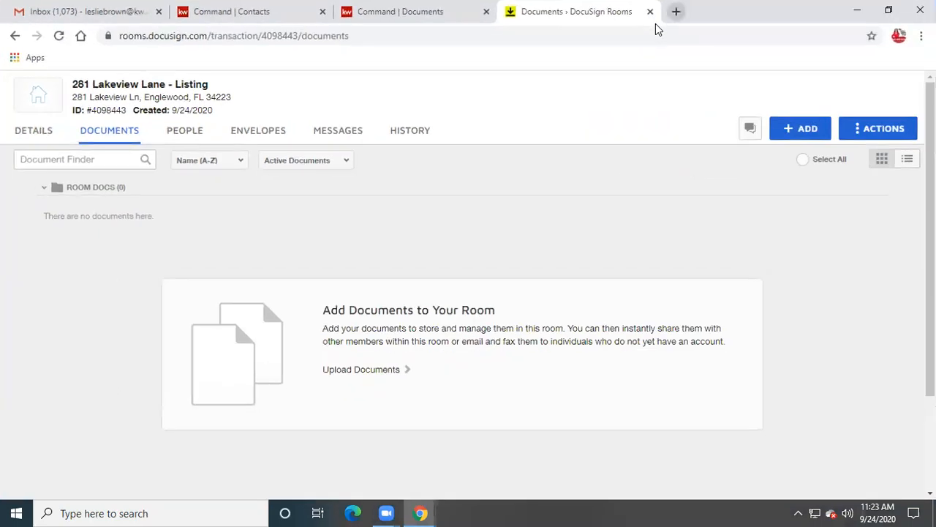
{"action": "left_click", "coordinate": [894, 4]}
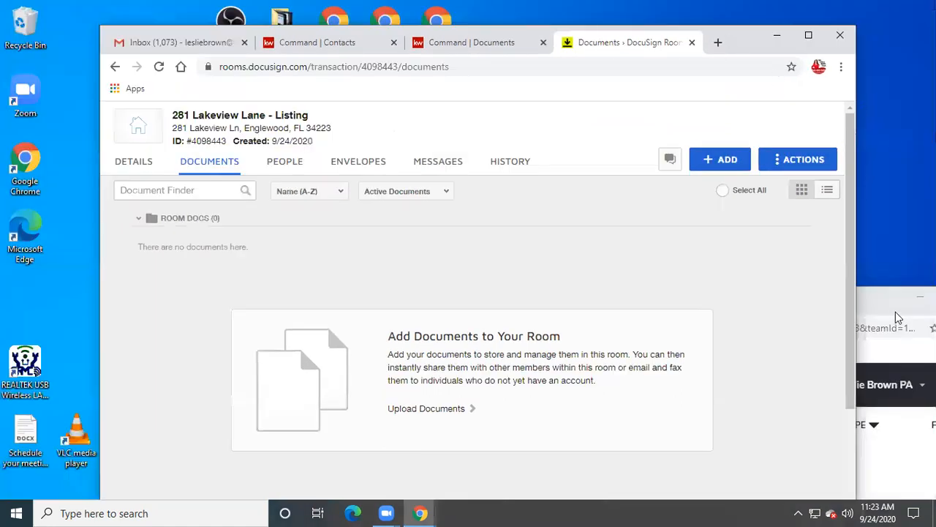
{"action": "left_click", "coordinate": [872, 305]}
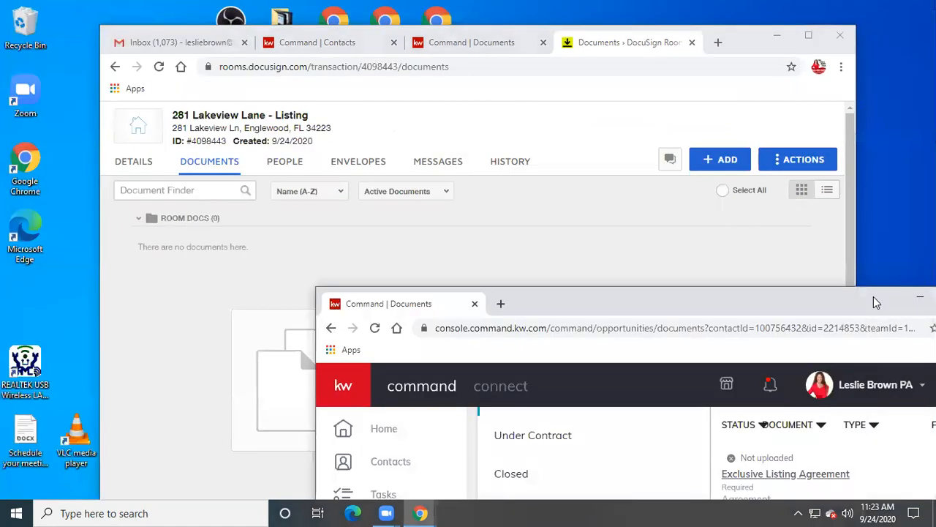
{"action": "left_click_drag", "start_coordinate": [873, 296], "coordinate": [901, 47]}
{"action": "left_click", "coordinate": [744, 39]}
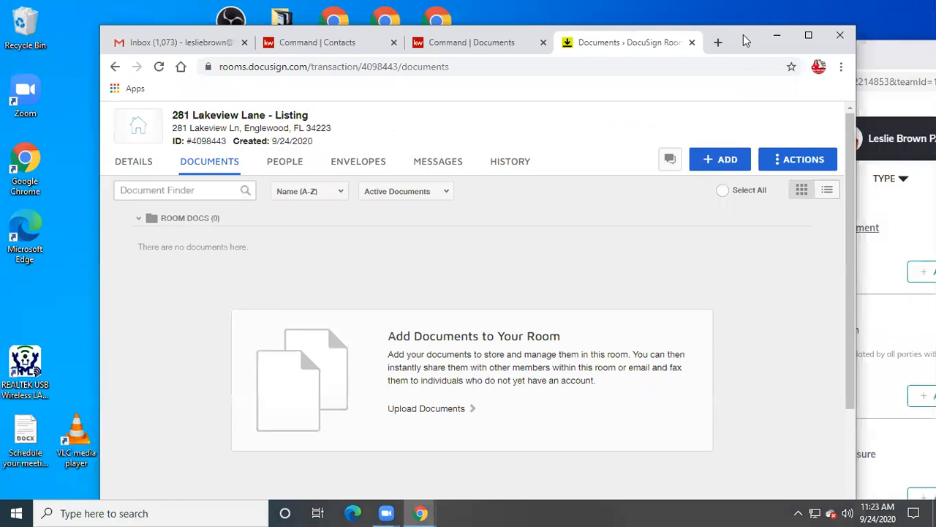
{"action": "left_click_drag", "start_coordinate": [743, 34], "coordinate": [624, 41]}
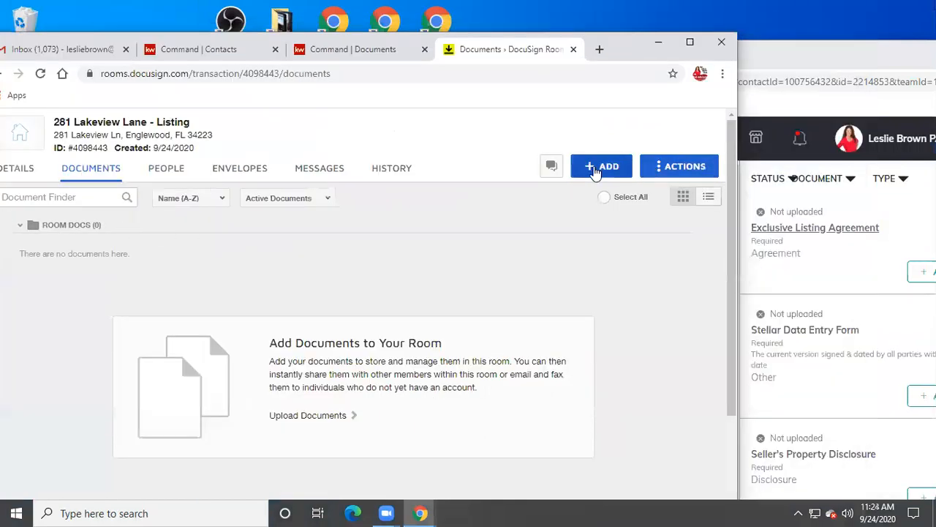
{"action": "left_click", "coordinate": [40, 73]}
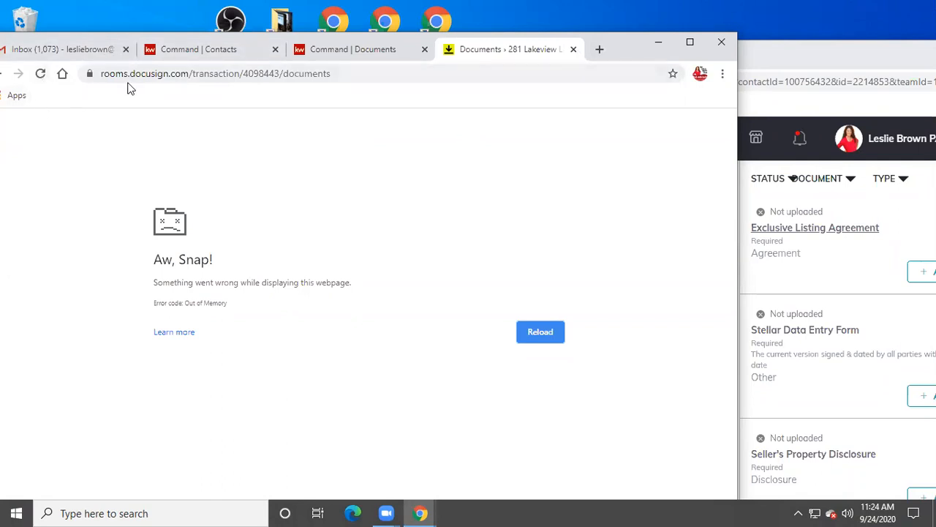
- Close the crashed room page, reopen the linked DocuSign room, check ADD sources, and reload it
{"action": "left_click", "coordinate": [574, 49]}
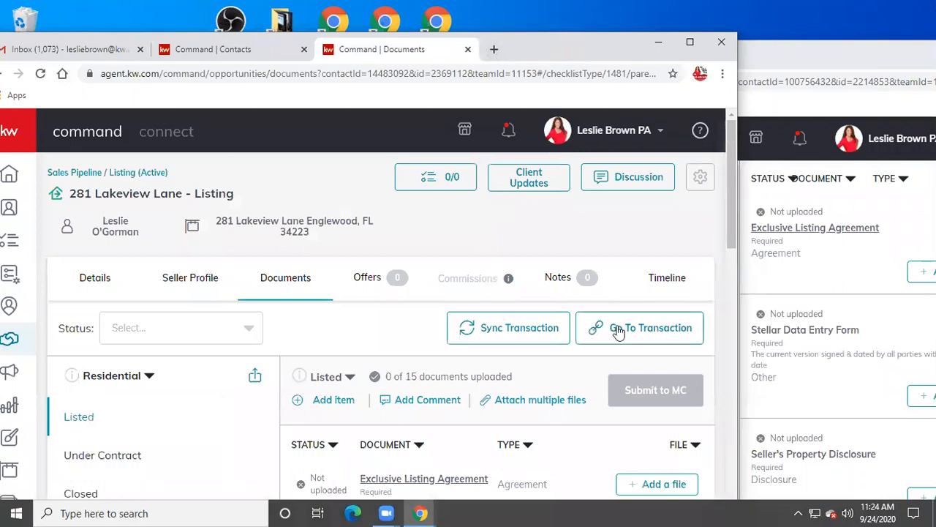
{"action": "left_click", "coordinate": [618, 331]}
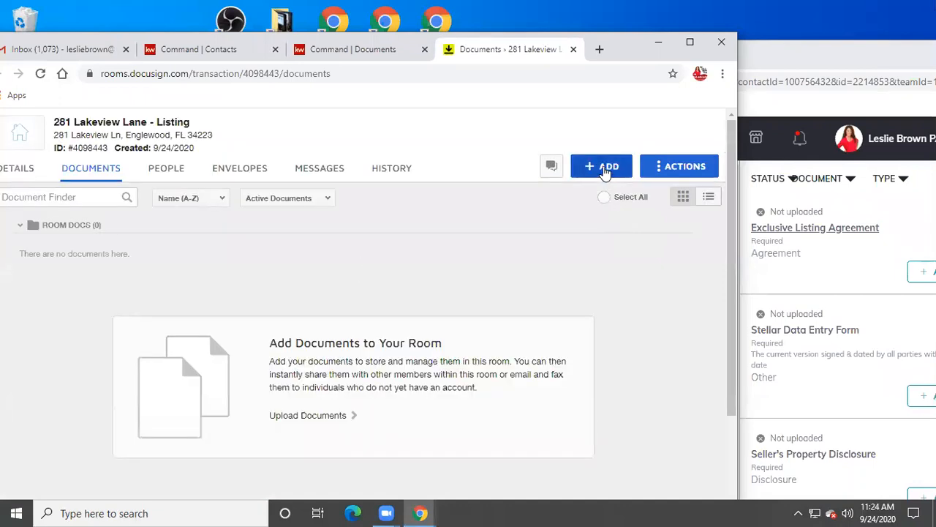
{"action": "left_click", "coordinate": [604, 170]}
{"action": "left_click", "coordinate": [590, 223]}
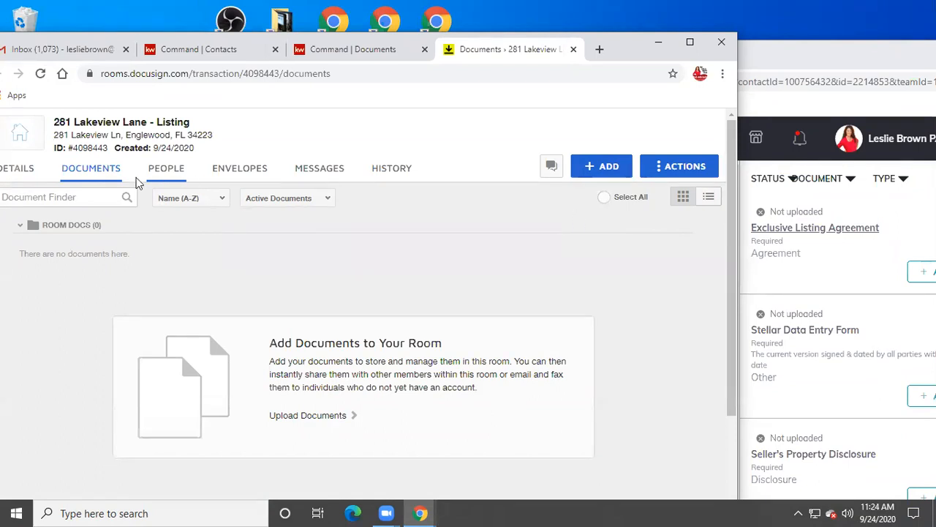
{"action": "left_click", "coordinate": [40, 73]}
- Check the ADD sources again, close the DocuSign Rooms window, and bring Command's documents window into view
{"action": "left_click", "coordinate": [589, 166]}
{"action": "left_click", "coordinate": [589, 226]}
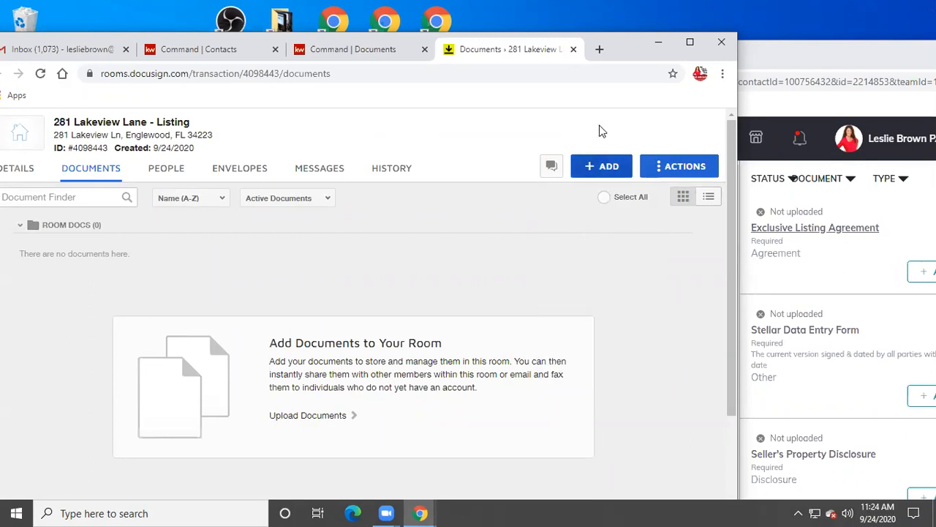
{"action": "left_click", "coordinate": [611, 167]}
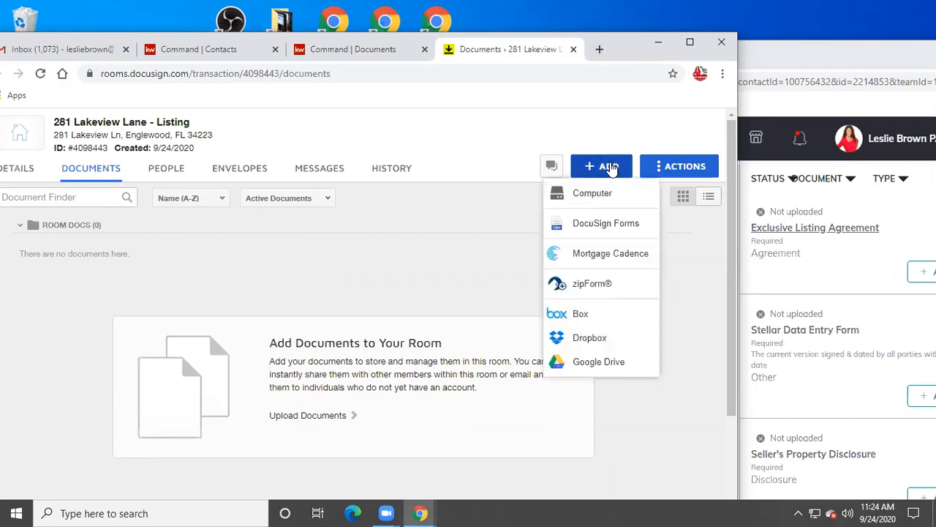
{"action": "left_click", "coordinate": [585, 230]}
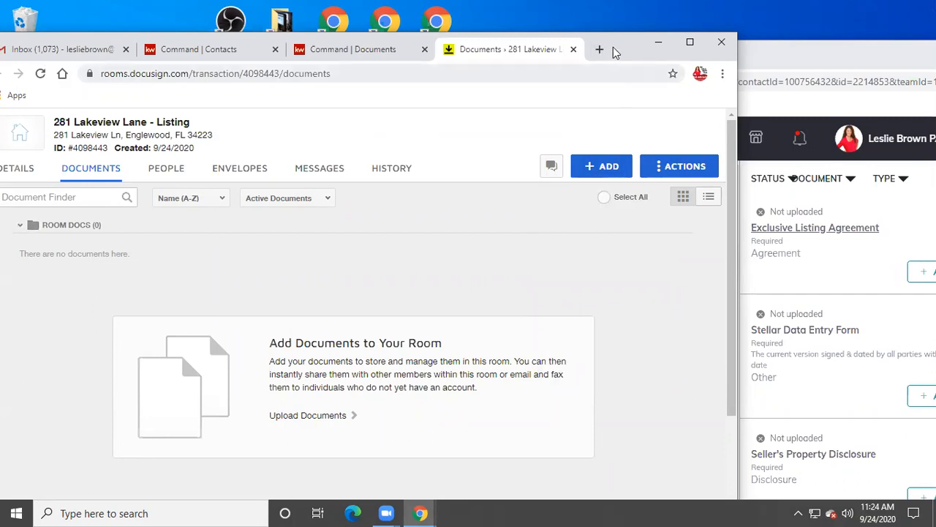
{"action": "left_click", "coordinate": [725, 41]}
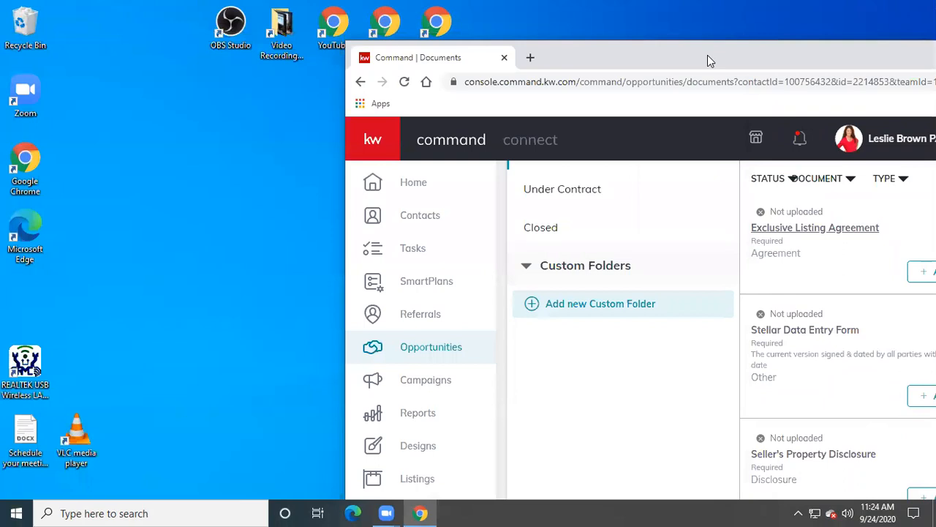
{"action": "left_click_drag", "start_coordinate": [707, 55], "coordinate": [561, 53]}
- Close the Command window and load agent.kw.com in a new Chrome incognito window
{"action": "left_click", "coordinate": [863, 54]}
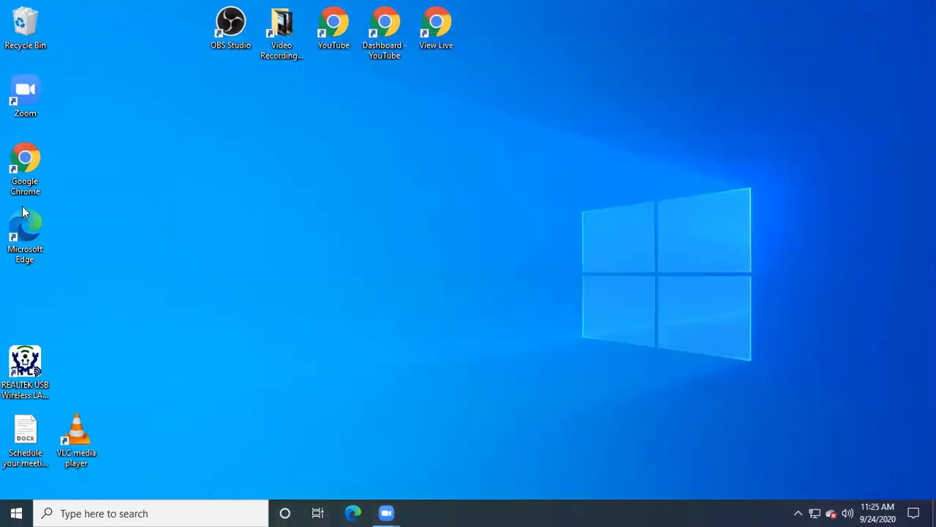
{"action": "double_click", "coordinate": [31, 169]}
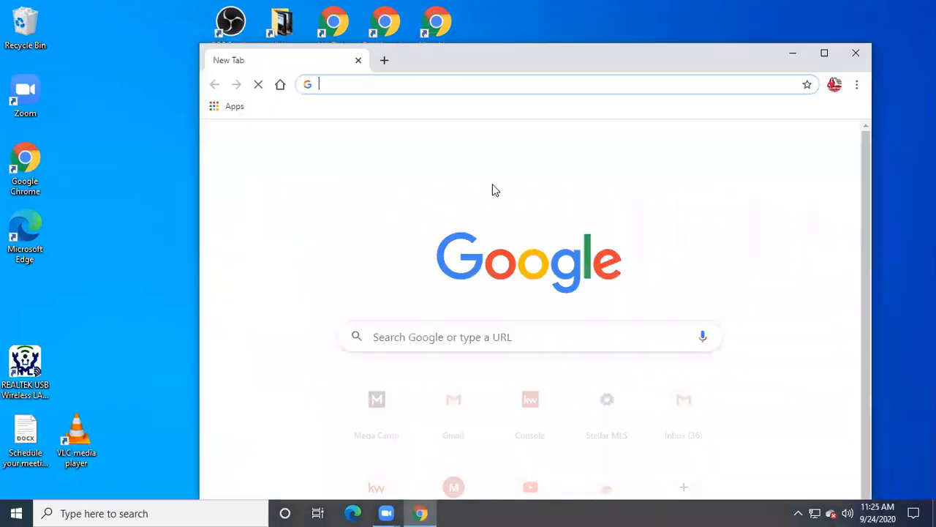
{"action": "left_click", "coordinate": [860, 86]}
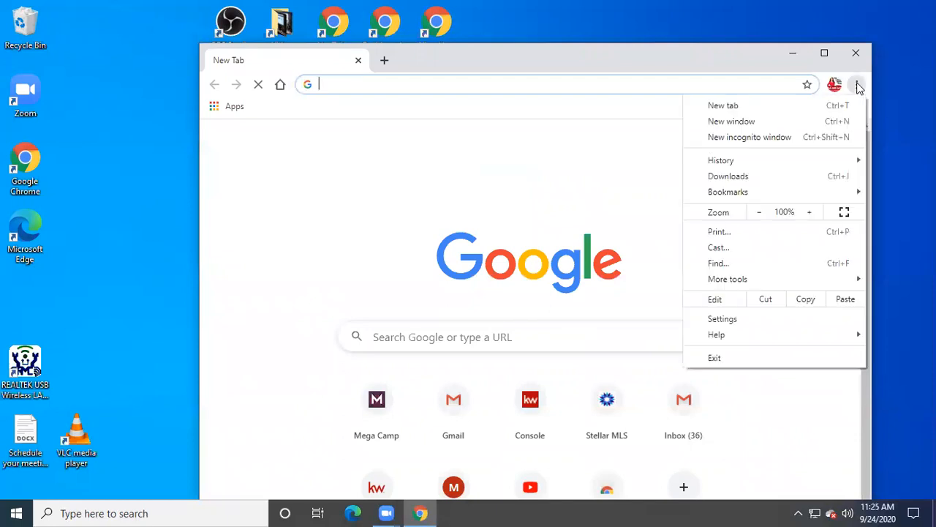
{"action": "left_click", "coordinate": [751, 140]}
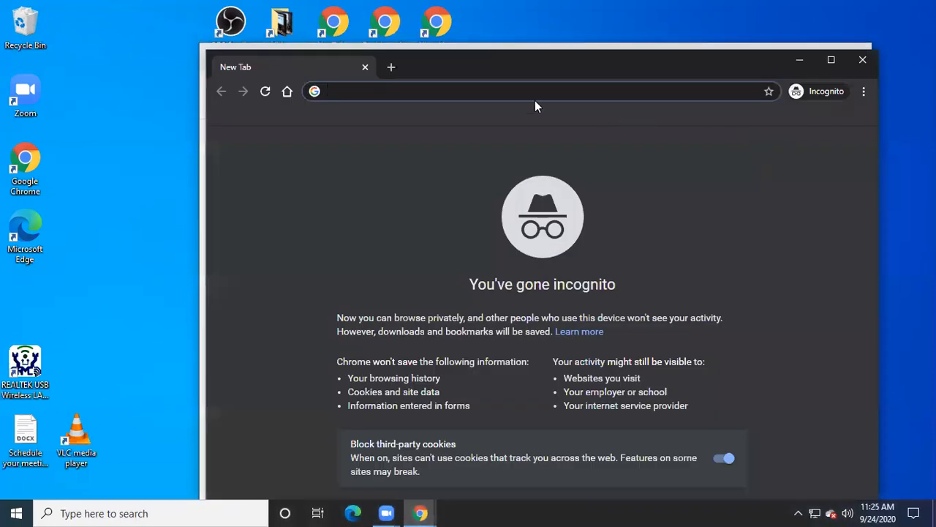
{"action": "type", "text": "agent"}
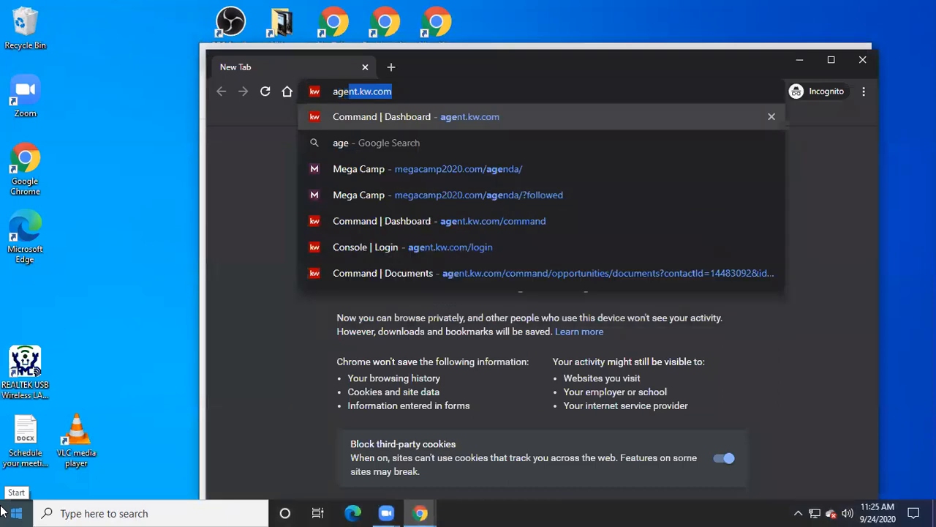
{"action": "type", "text": ".kw.com"}
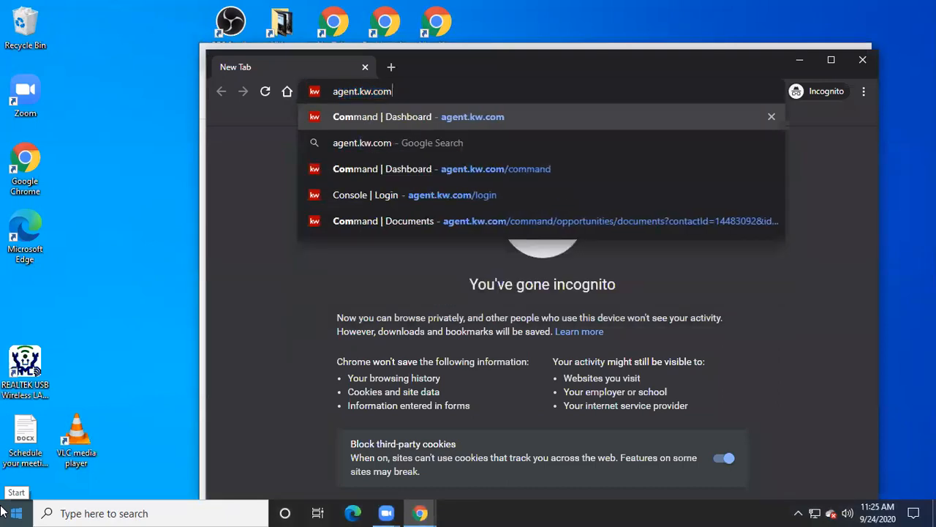
{"action": "key", "text": "Return"}
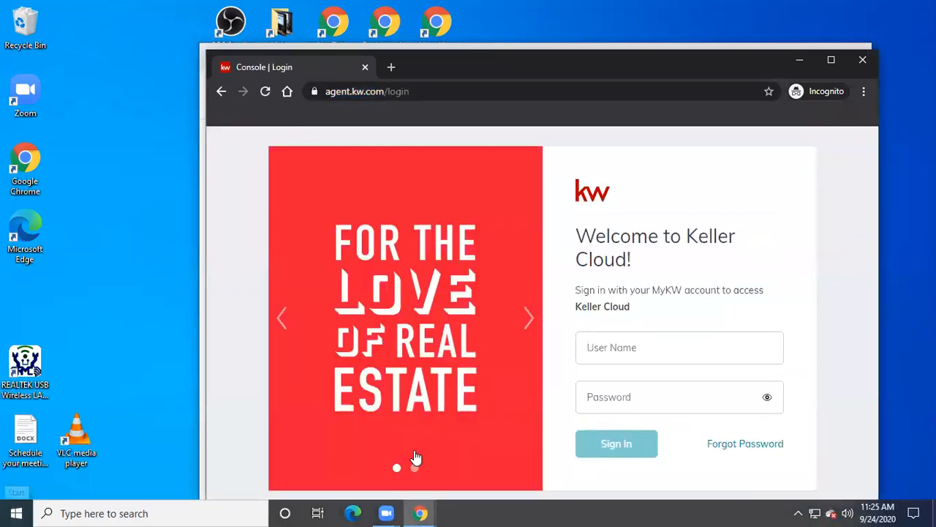
- Sign in with the saved username and password, retyping the password after the first attempt fails
{"action": "left_click", "coordinate": [648, 350]}
{"action": "left_click", "coordinate": [592, 408]}
{"action": "left_click", "coordinate": [594, 407]}
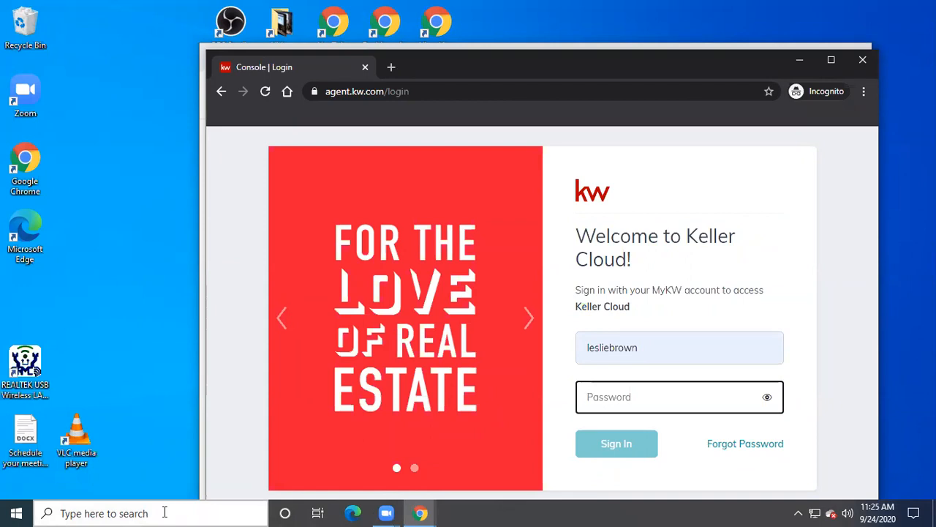
{"action": "type", "text": "••"}
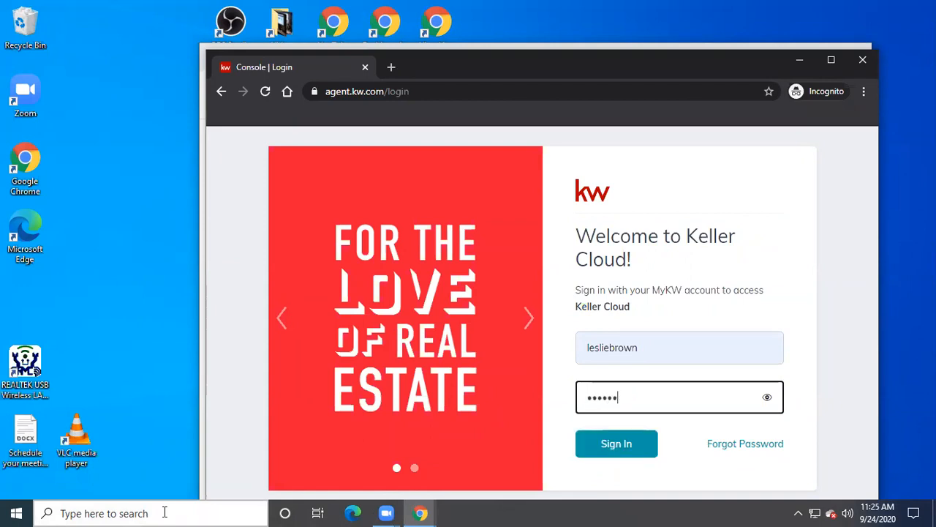
{"action": "type", "text": "•••••••"}
{"action": "key", "text": "Return"}
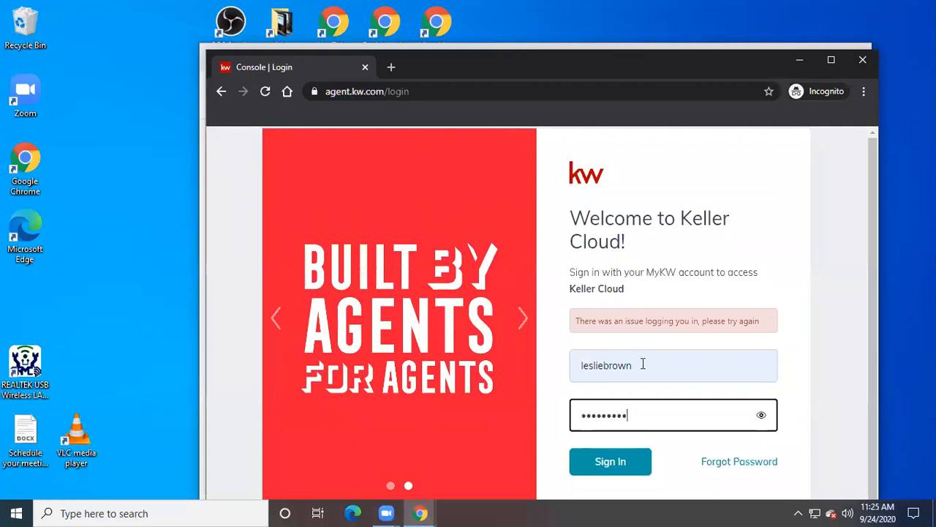
{"action": "left_click_drag", "start_coordinate": [629, 414], "coordinate": [556, 445]}
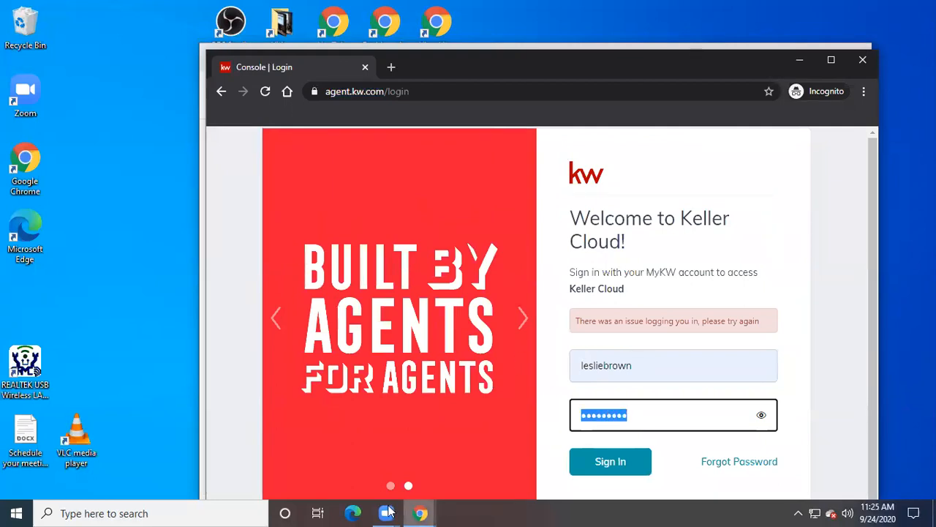
{"action": "type", "text": "a••••"}
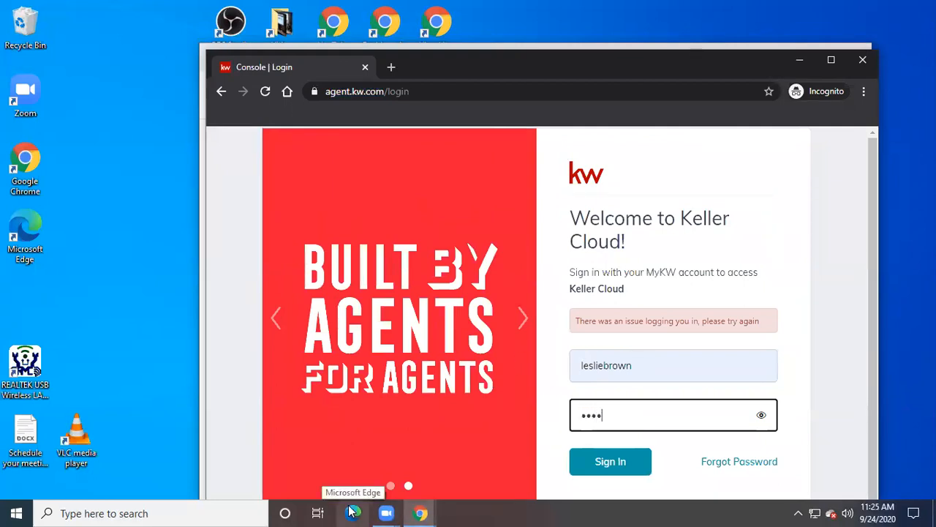
{"action": "type", "text": "•••"}
{"action": "key", "text": "Return"}
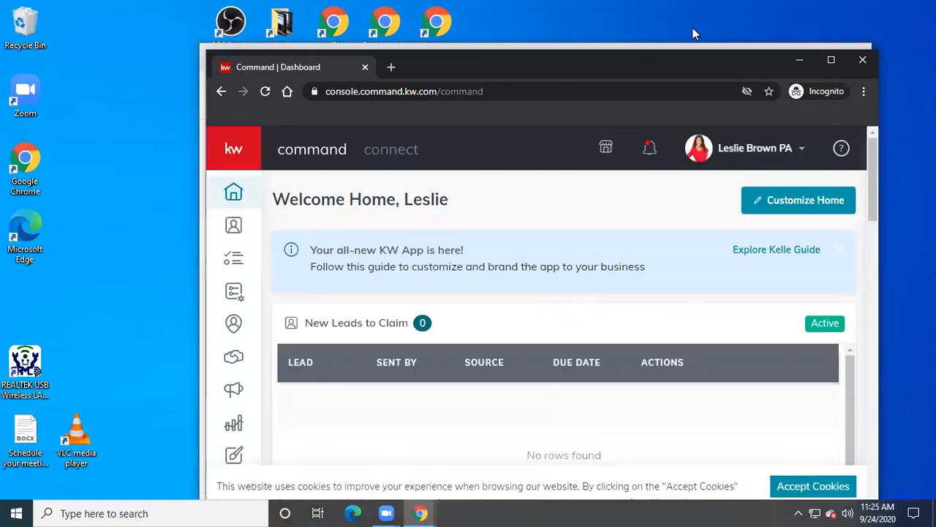
{"action": "left_click_drag", "start_coordinate": [690, 72], "coordinate": [583, 71]}
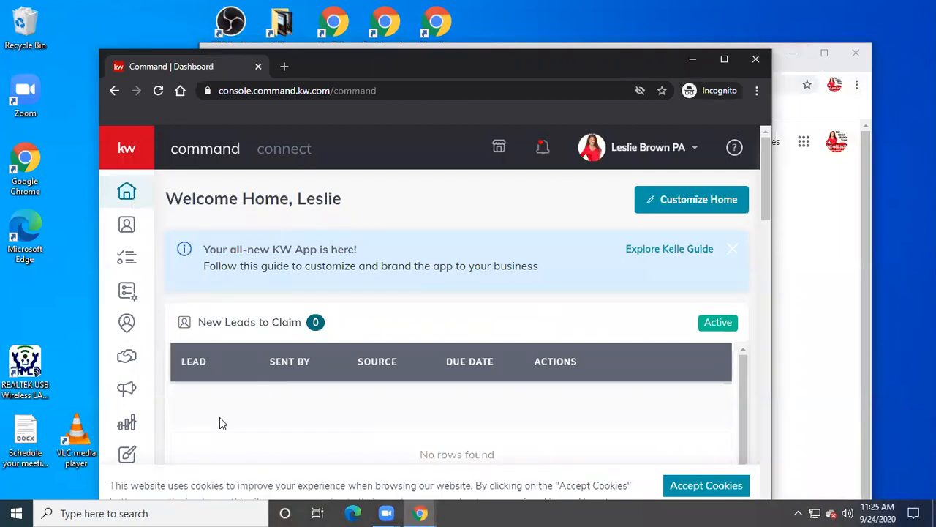
{"action": "left_click", "coordinate": [126, 355]}
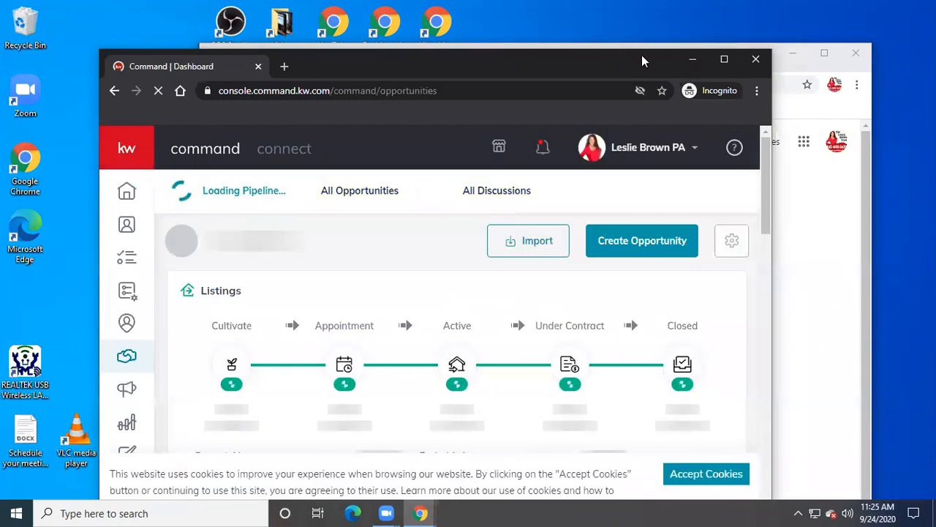
{"action": "left_click_drag", "start_coordinate": [642, 55], "coordinate": [638, 11]}
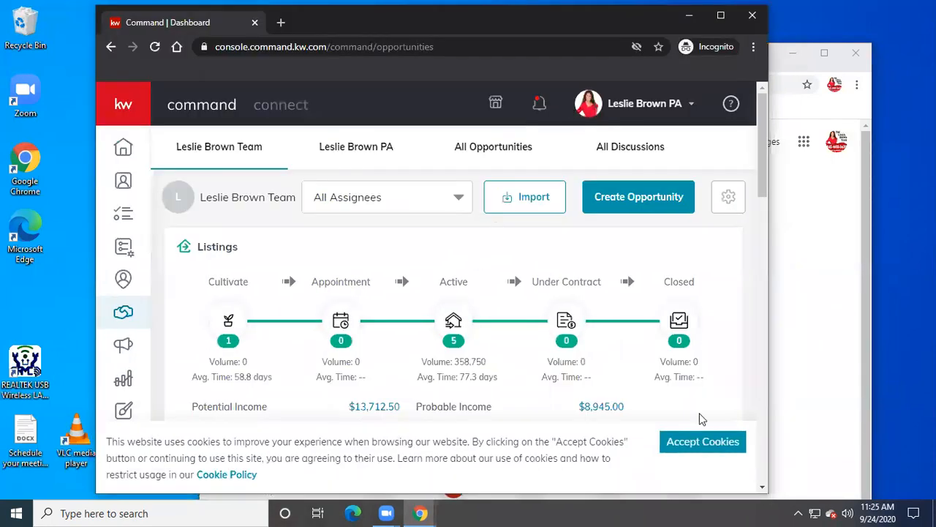
{"action": "left_click", "coordinate": [702, 443]}
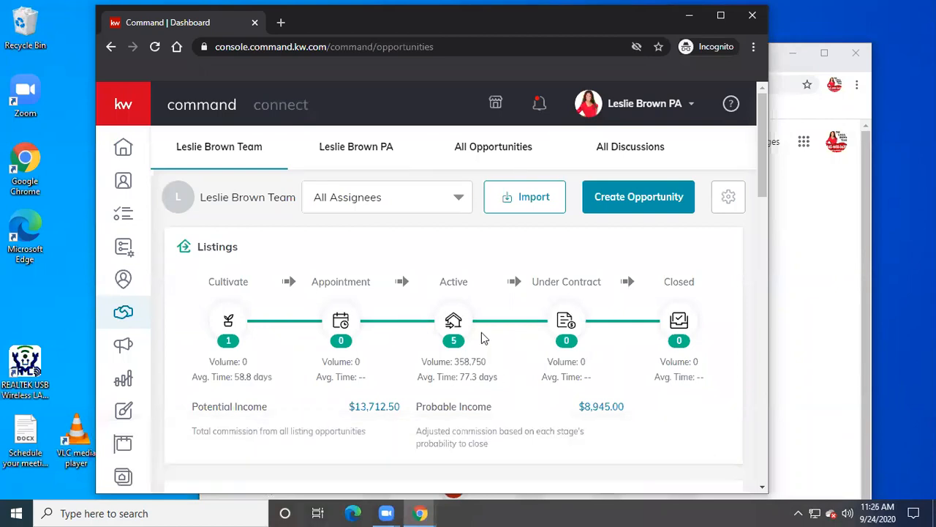
{"action": "left_click", "coordinate": [455, 326]}
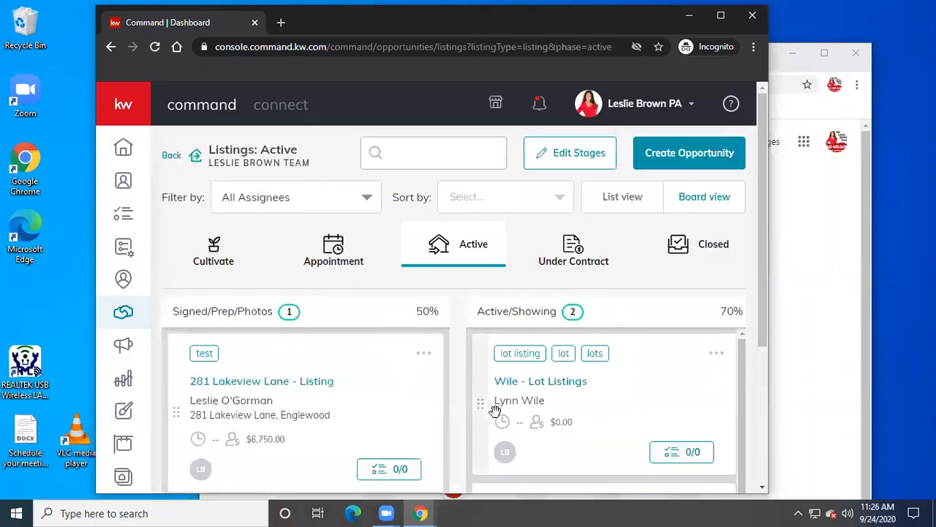
{"action": "left_click", "coordinate": [264, 382]}
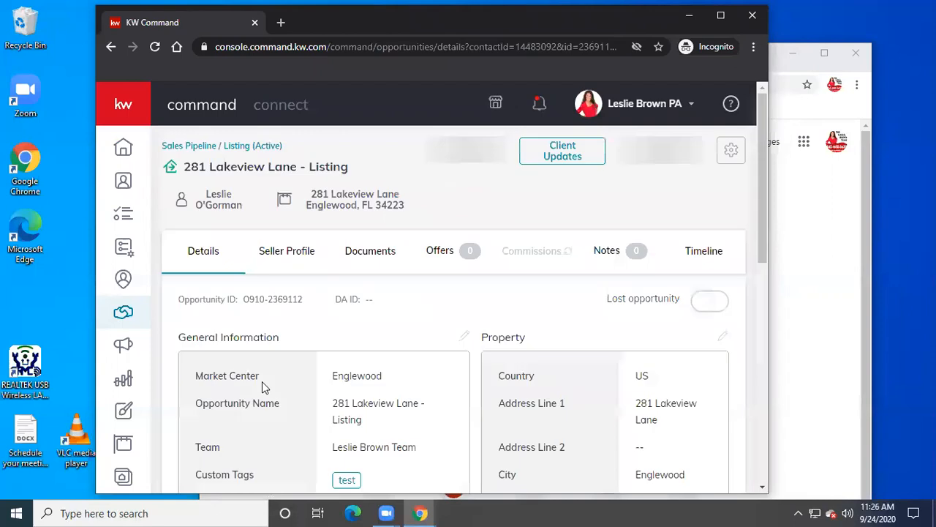
{"action": "left_click", "coordinate": [360, 251]}
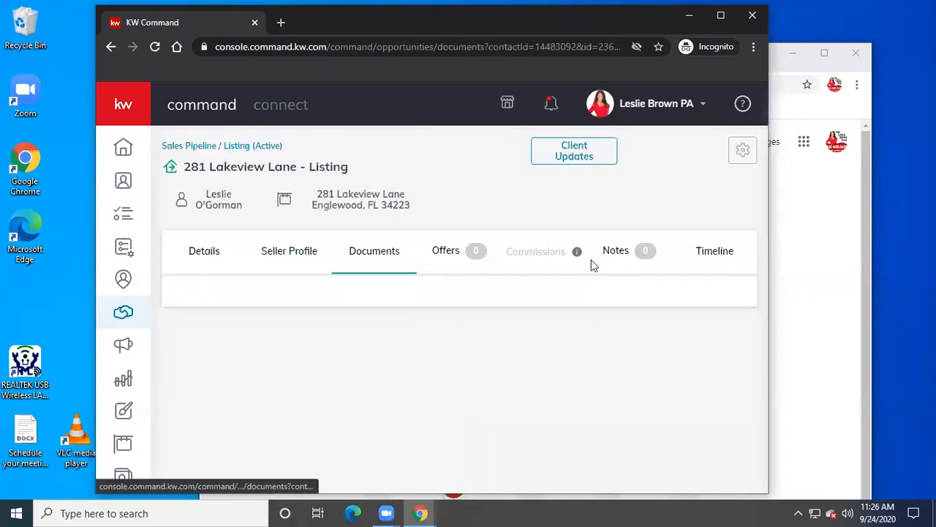
{"action": "left_click", "coordinate": [677, 307]}
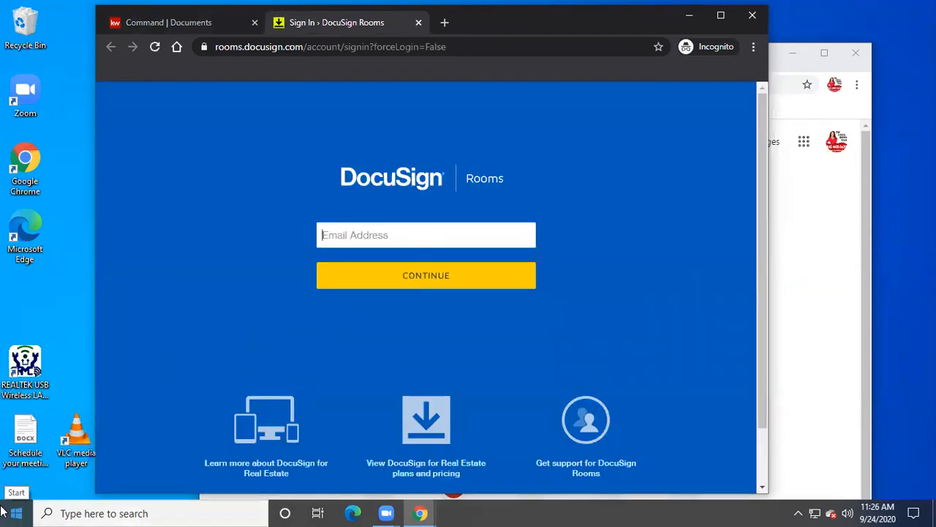
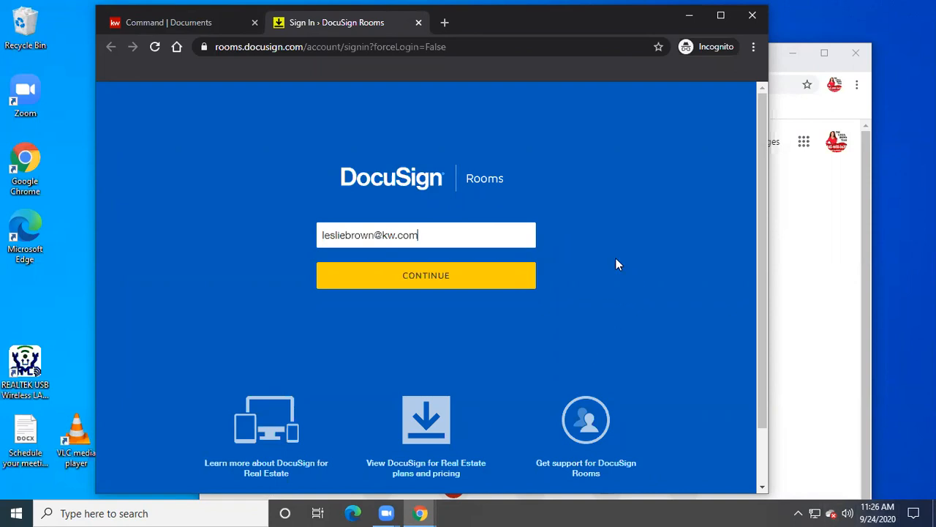
- Log in to DocuSign Rooms with the agent's work e-mail and password
{"action": "left_click", "coordinate": [503, 278]}
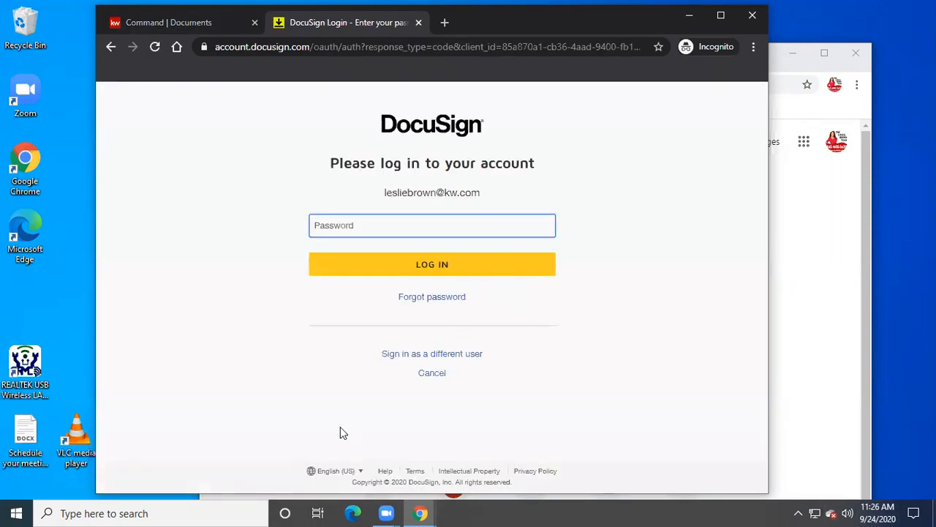
{"action": "type", "text": "••"}
{"action": "key", "text": "Return"}
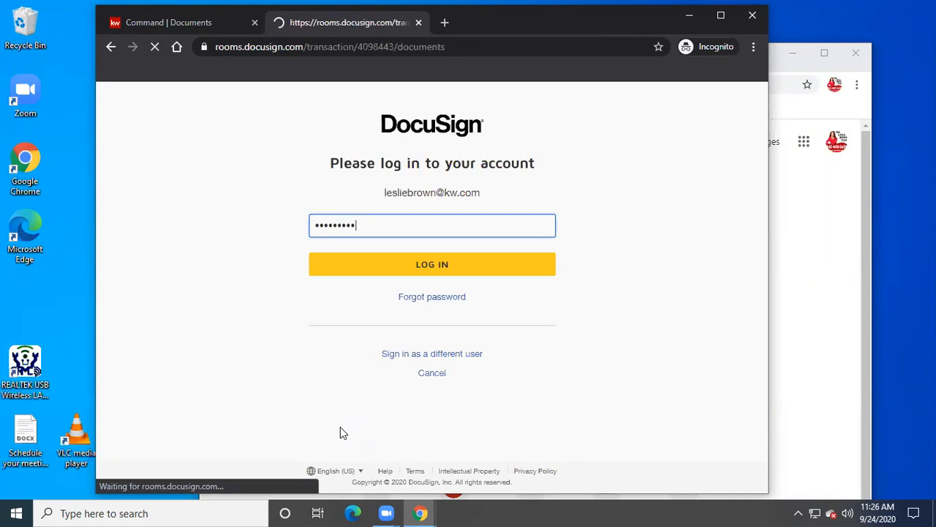
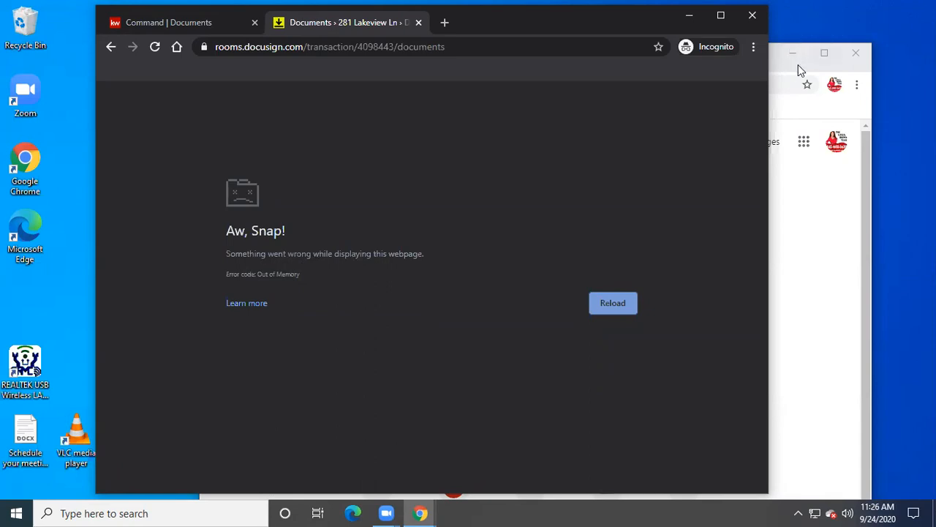
- Close the extra browser window, reload the crashed room documents page and dismiss the announcement
{"action": "left_click", "coordinate": [855, 53]}
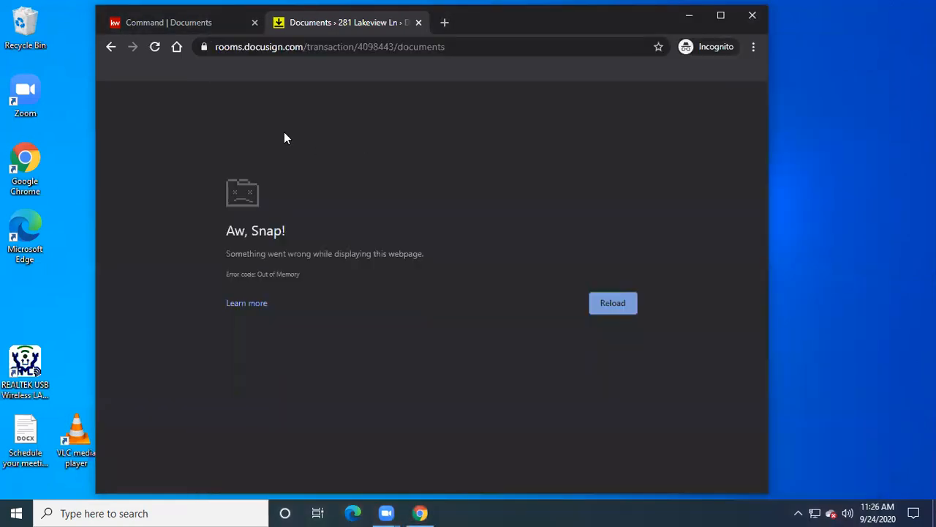
{"action": "left_click", "coordinate": [155, 47]}
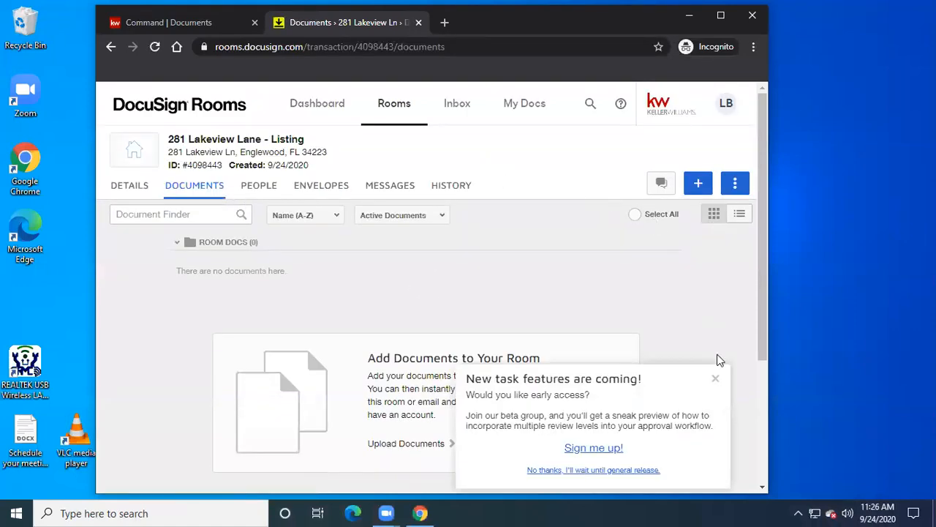
{"action": "left_click", "coordinate": [716, 379]}
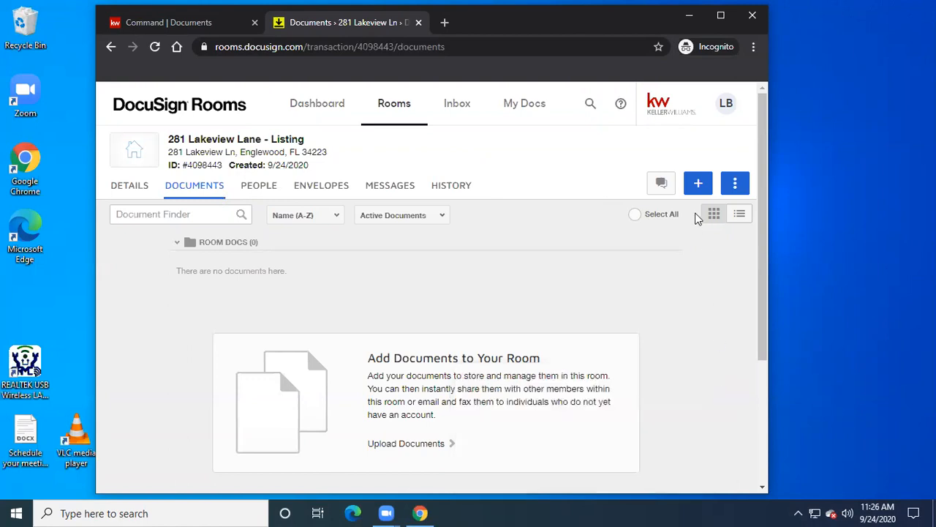
- Open the Add DocuSign Forms dialog, maximize Chrome, then cancel the dialog
{"action": "left_click", "coordinate": [696, 183]}
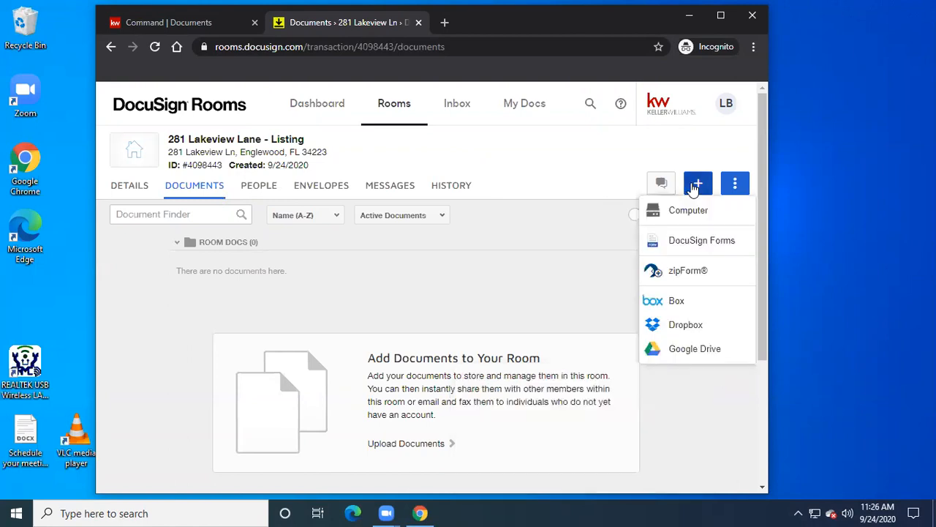
{"action": "left_click", "coordinate": [681, 242]}
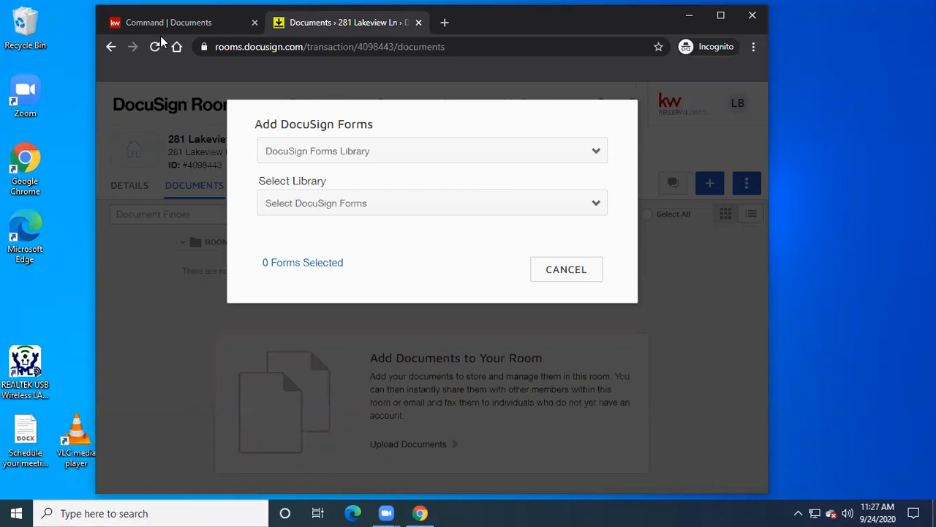
{"action": "left_click", "coordinate": [832, 119]}
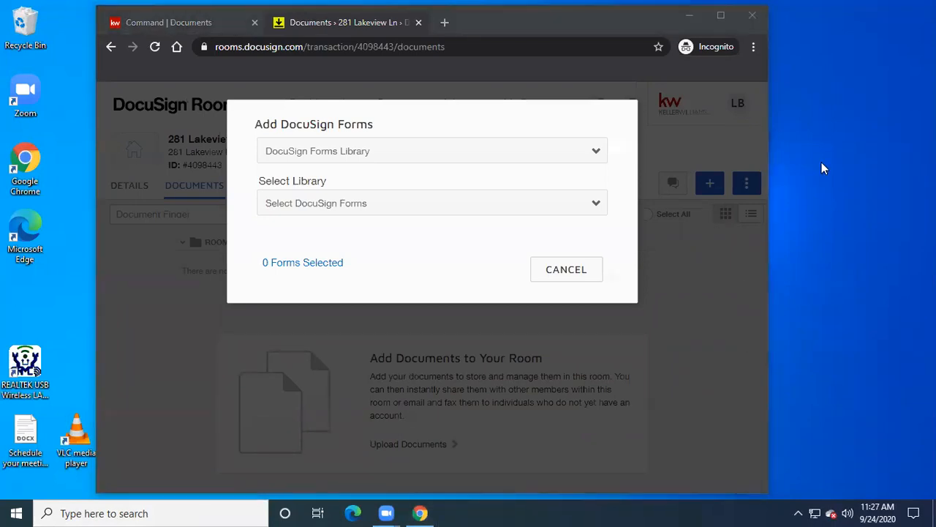
{"action": "left_click", "coordinate": [720, 15]}
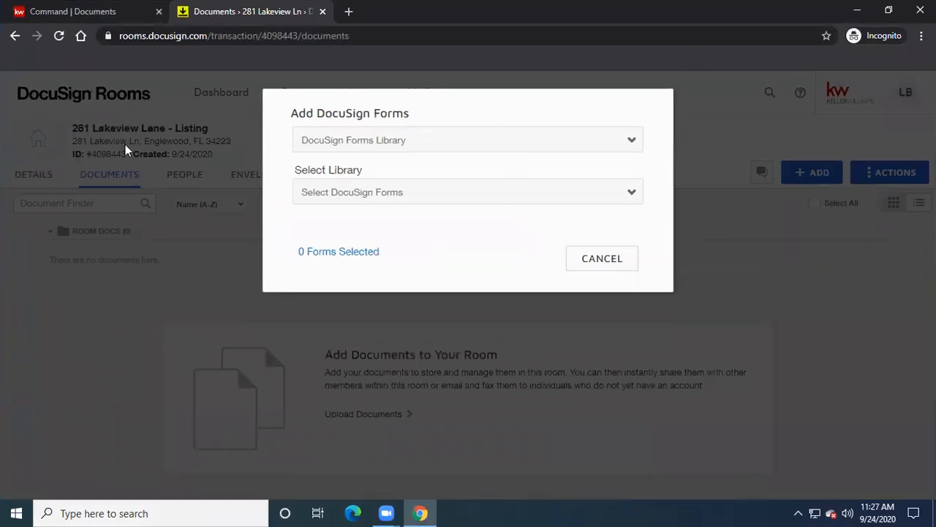
{"action": "left_click", "coordinate": [610, 256]}
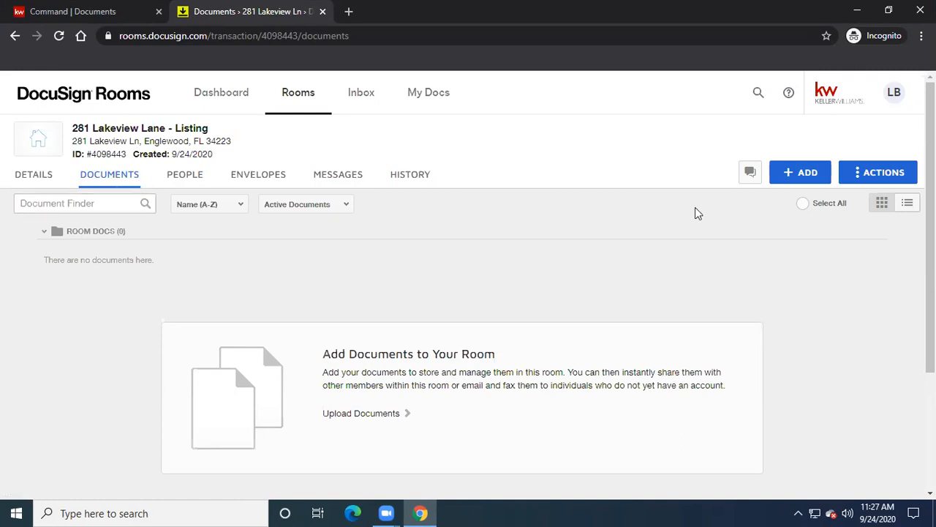
- Add DocuSign Forms by group and choose the Listings PKG - Single Family group
{"action": "left_click", "coordinate": [809, 178]}
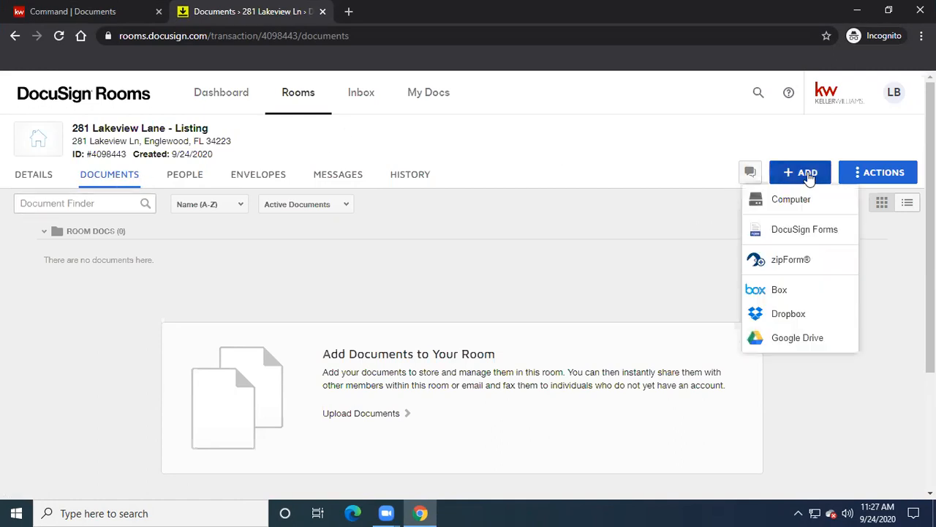
{"action": "left_click", "coordinate": [795, 231]}
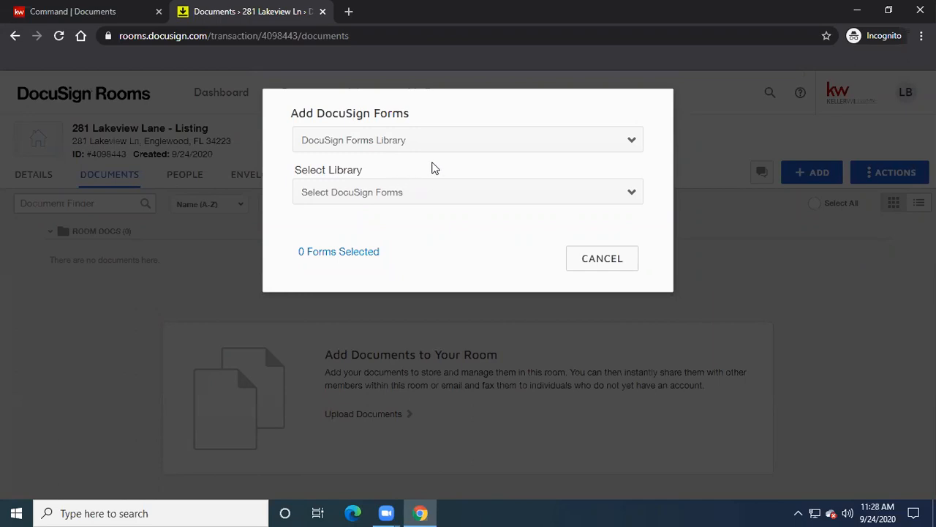
{"action": "left_click", "coordinate": [477, 144]}
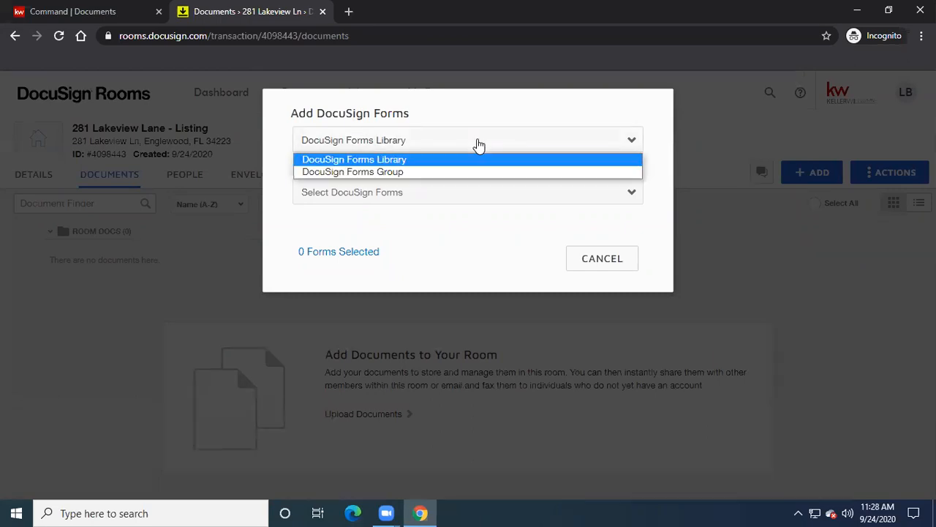
{"action": "left_click", "coordinate": [422, 160]}
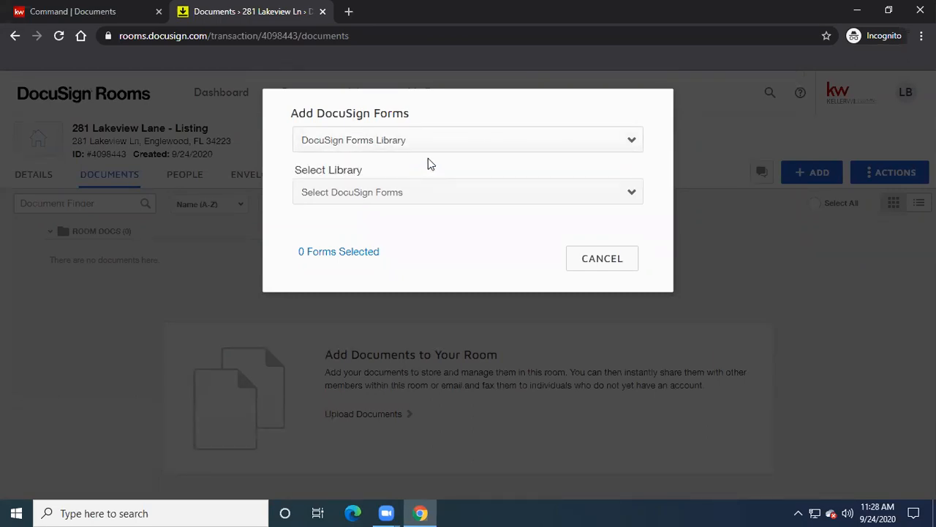
{"action": "left_click", "coordinate": [632, 195]}
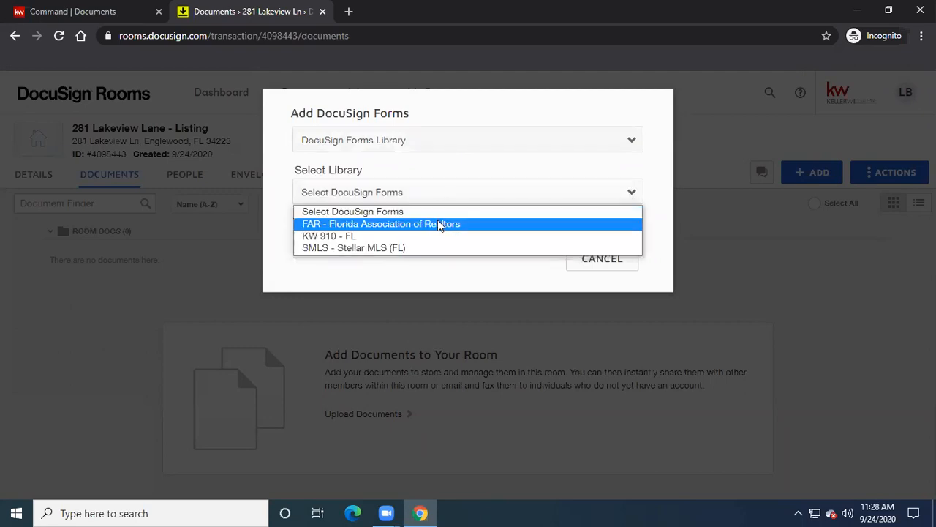
{"action": "left_click", "coordinate": [601, 150]}
{"action": "left_click", "coordinate": [433, 171]}
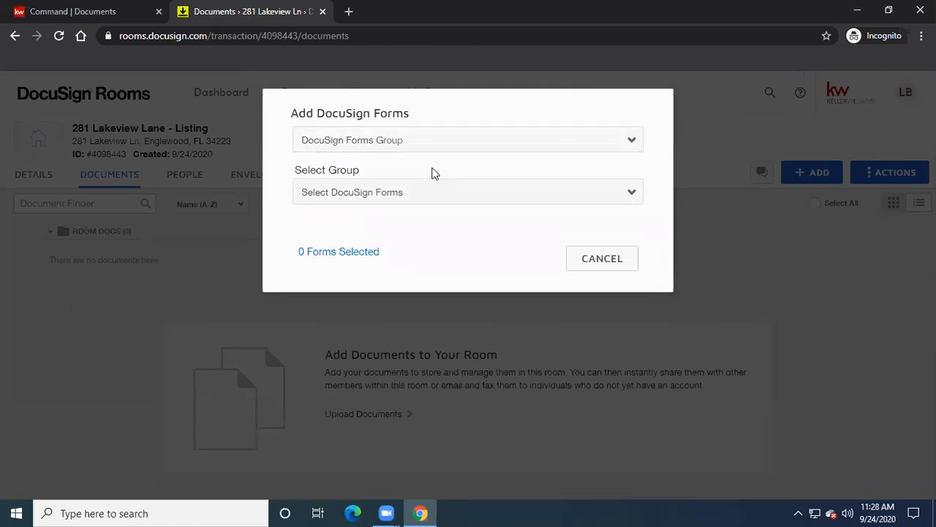
{"action": "left_click", "coordinate": [628, 192]}
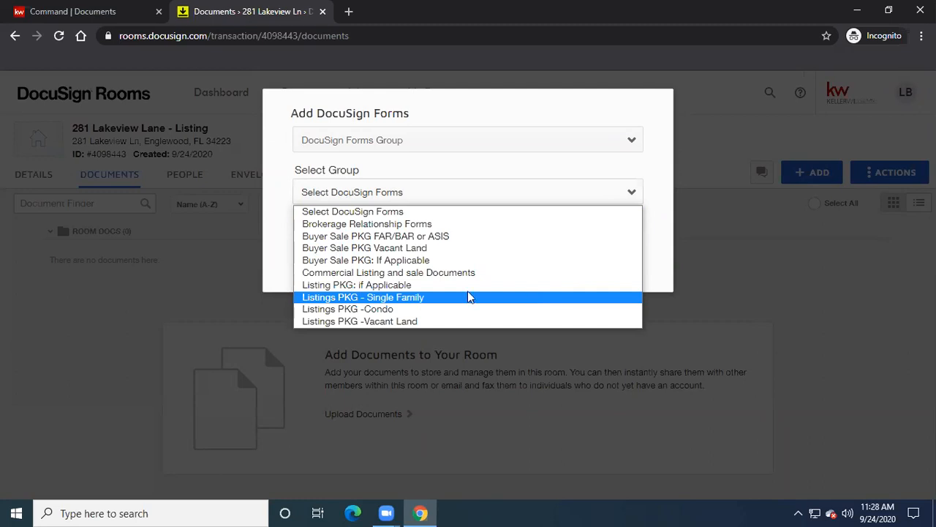
{"action": "left_click", "coordinate": [394, 299]}
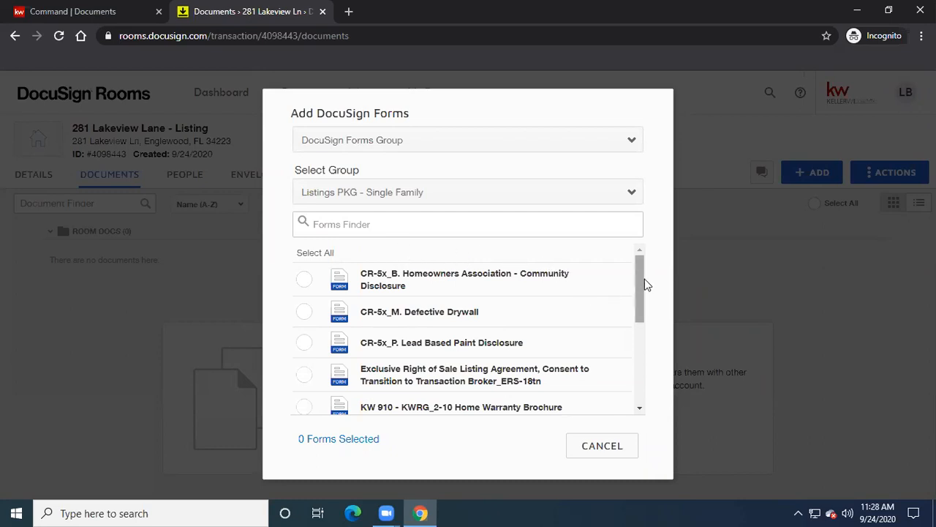
{"action": "left_click_drag", "start_coordinate": [640, 276], "coordinate": [643, 373]}
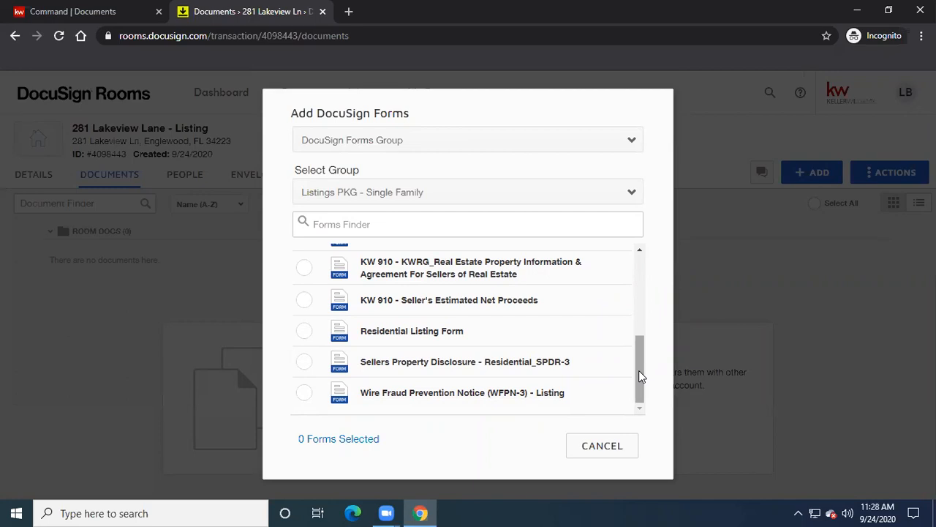
{"action": "left_click_drag", "start_coordinate": [639, 368], "coordinate": [621, 293]}
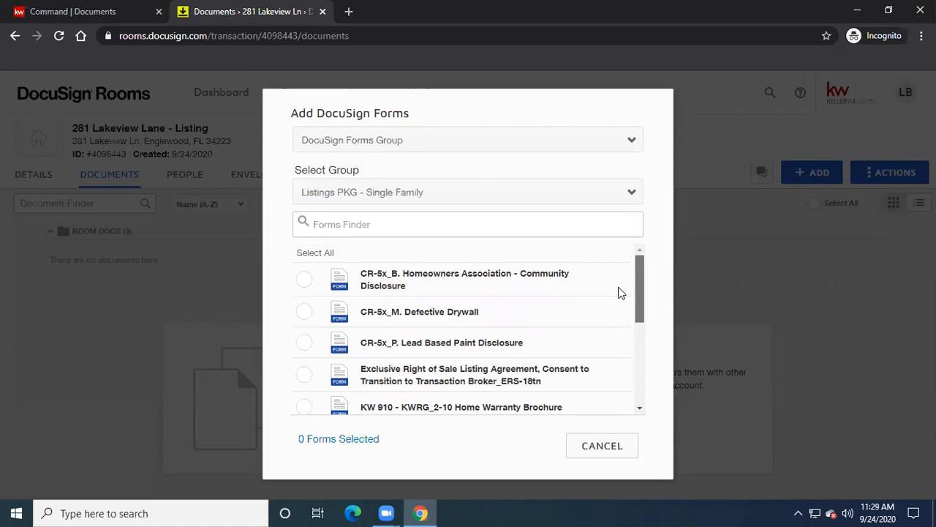
{"action": "scroll", "coordinate": [621, 305], "scroll_direction": "down", "scroll_amount": 1}
{"action": "scroll", "coordinate": [629, 296], "scroll_direction": "up", "scroll_amount": 1}
{"action": "scroll", "coordinate": [632, 299], "scroll_direction": "down", "scroll_amount": 1}
{"action": "left_click_drag", "start_coordinate": [635, 304], "coordinate": [635, 287]}
- Select Exclusive Right of Sale, Home Warranty Brochure, Property Information and Seller's Estimated Net Proceeds forms
{"action": "left_click", "coordinate": [304, 374]}
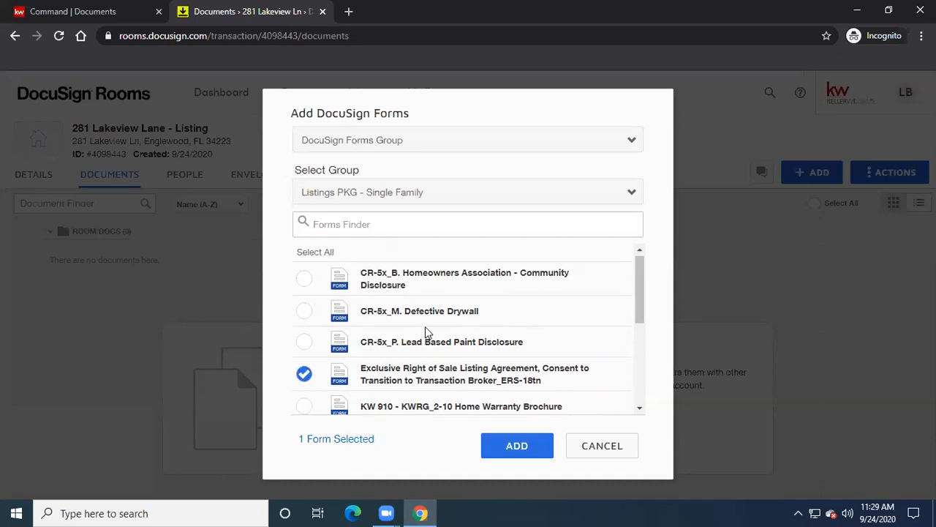
{"action": "scroll", "coordinate": [424, 326], "scroll_direction": "down", "scroll_amount": 1}
{"action": "scroll", "coordinate": [423, 326], "scroll_direction": "down", "scroll_amount": 1}
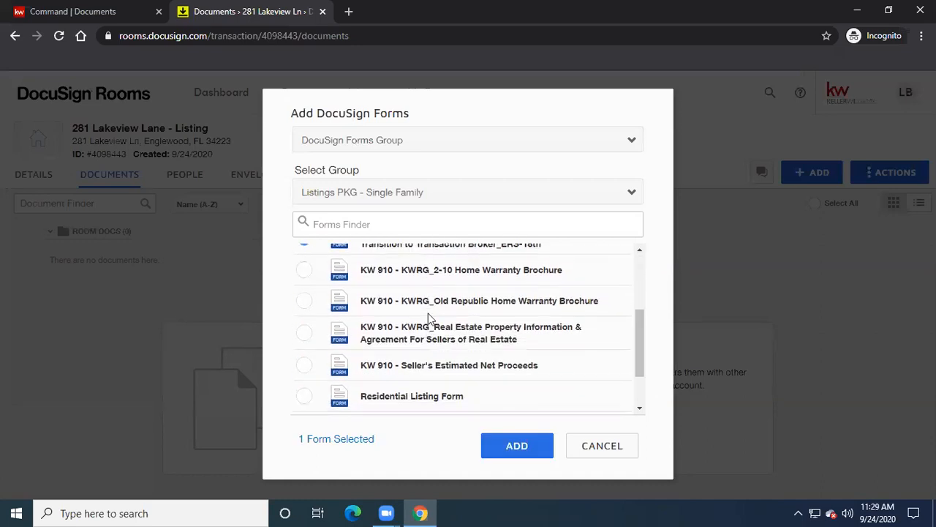
{"action": "left_click", "coordinate": [304, 271]}
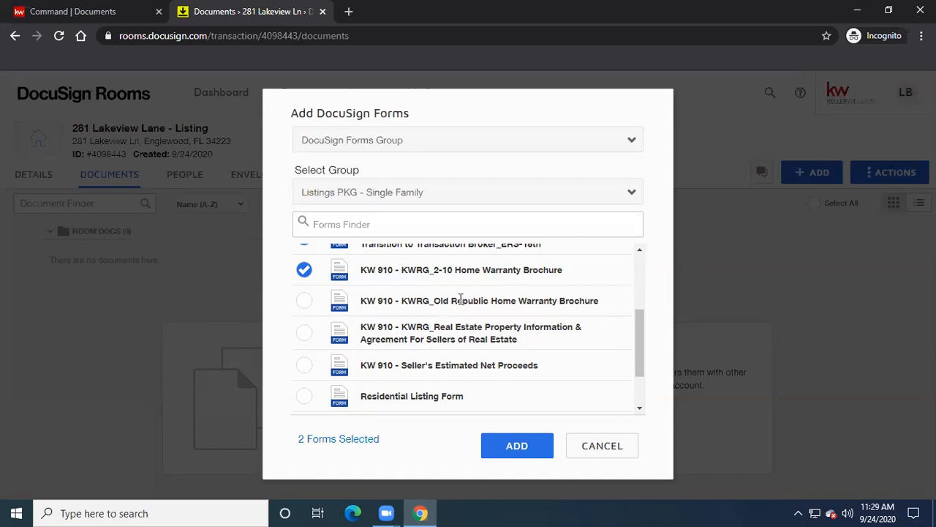
{"action": "scroll", "coordinate": [460, 299], "scroll_direction": "down", "scroll_amount": 1}
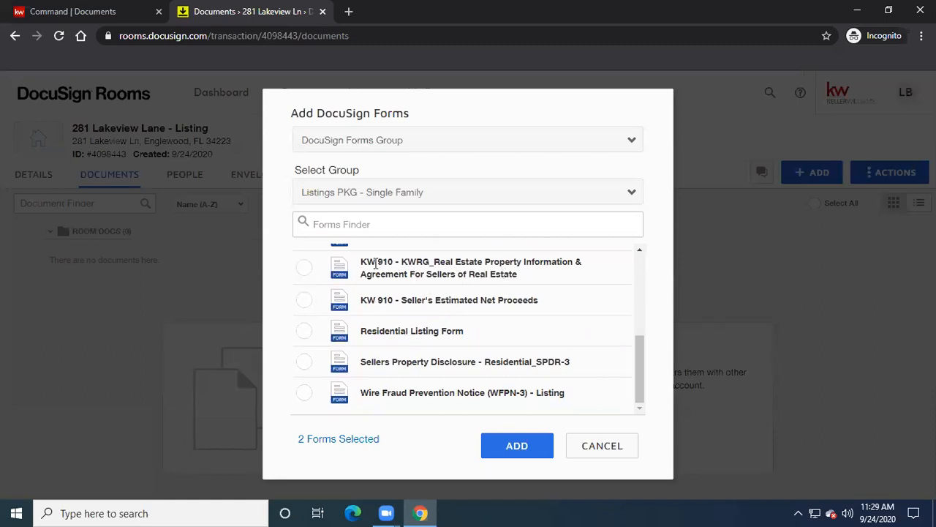
{"action": "left_click", "coordinate": [305, 268]}
{"action": "left_click", "coordinate": [304, 301]}
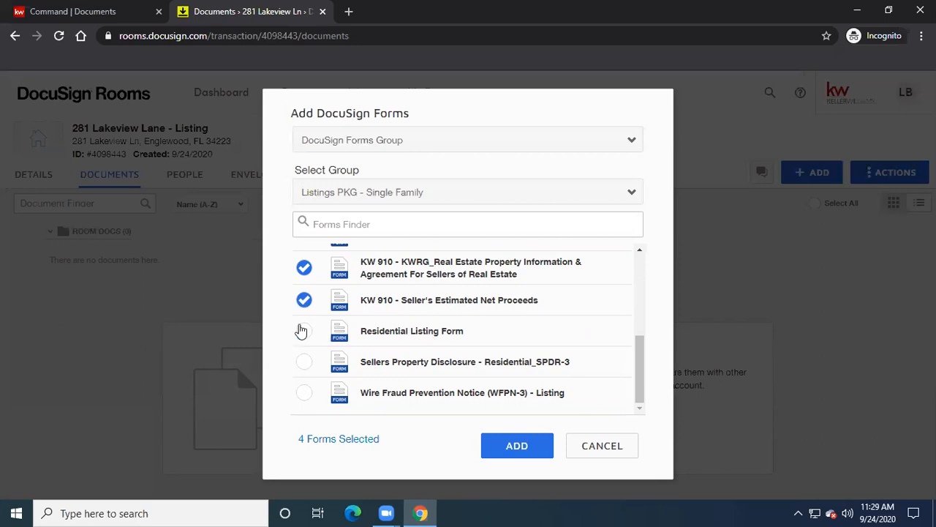
- Select Residential Listing, Sellers Property Disclosure and Wire Fraud Prevention Notice, then add all seven forms
{"action": "left_click", "coordinate": [305, 333]}
{"action": "left_click", "coordinate": [308, 364]}
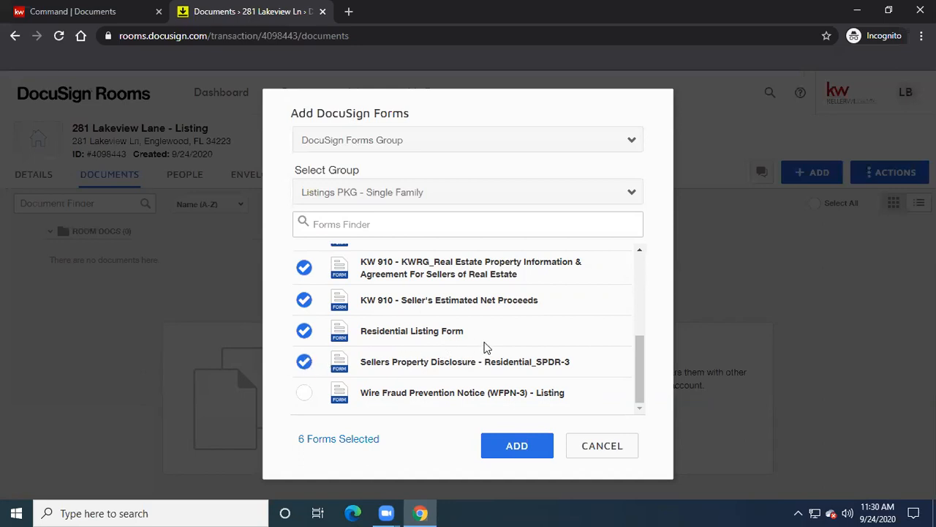
{"action": "left_click", "coordinate": [305, 398]}
{"action": "scroll", "coordinate": [412, 381], "scroll_direction": "up", "scroll_amount": 2}
{"action": "scroll", "coordinate": [411, 381], "scroll_direction": "up", "scroll_amount": 1}
{"action": "scroll", "coordinate": [411, 381], "scroll_direction": "down", "scroll_amount": 3}
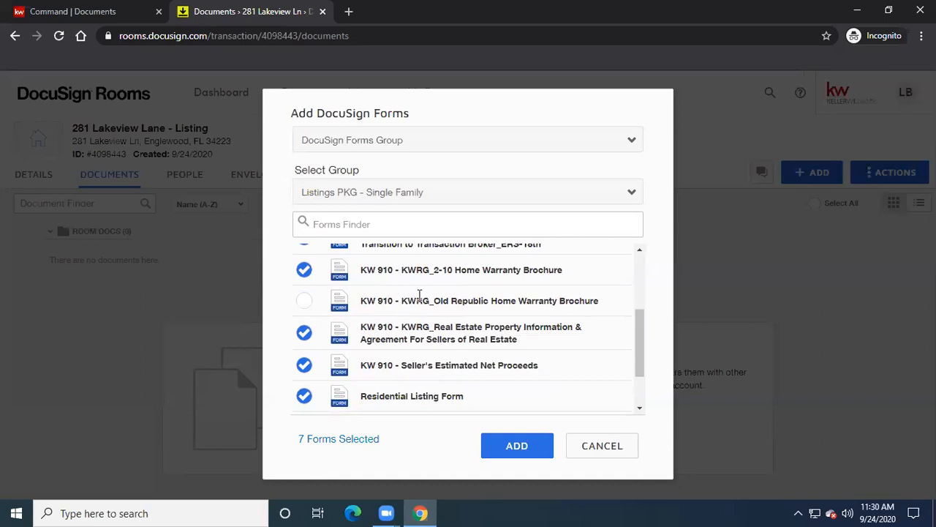
{"action": "scroll", "coordinate": [448, 291], "scroll_direction": "up", "scroll_amount": 2}
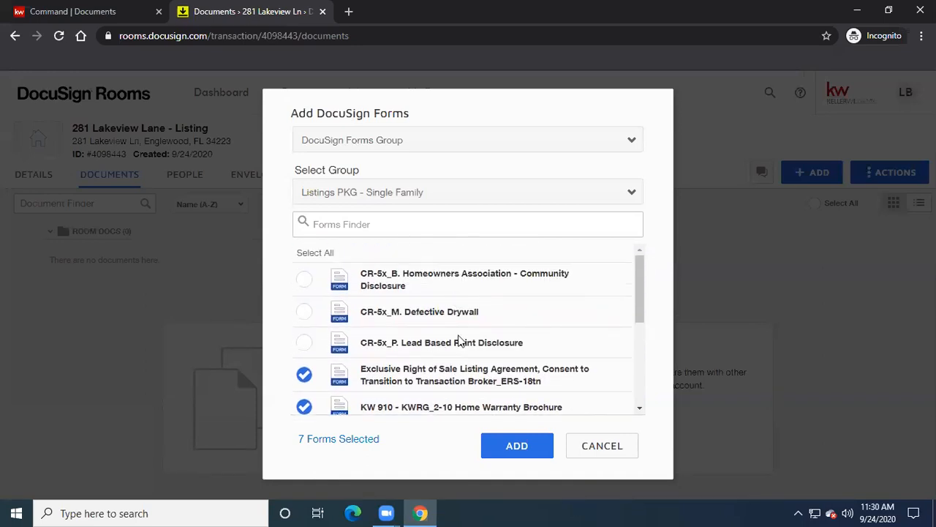
{"action": "left_click", "coordinate": [517, 448]}
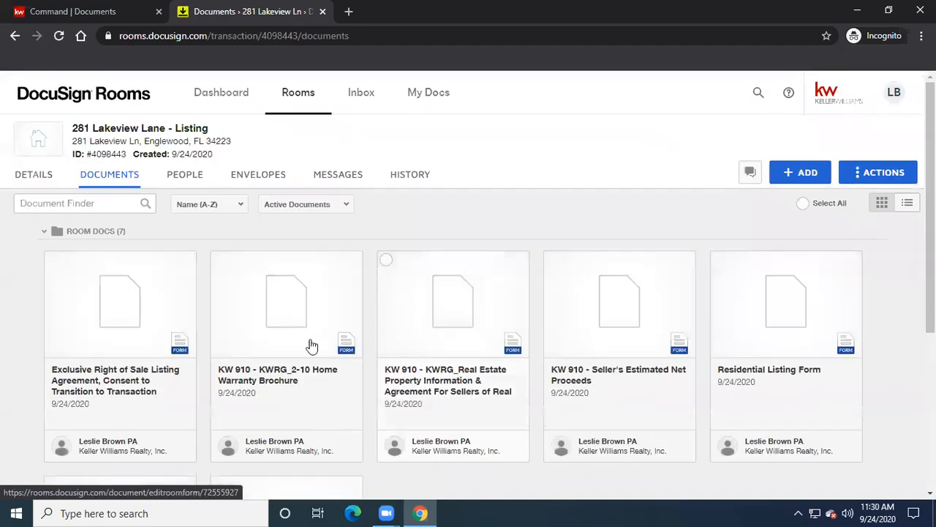
- Open the Exclusive Right of Sale Listing Agreement card in the form editor
{"action": "left_click", "coordinate": [114, 305]}
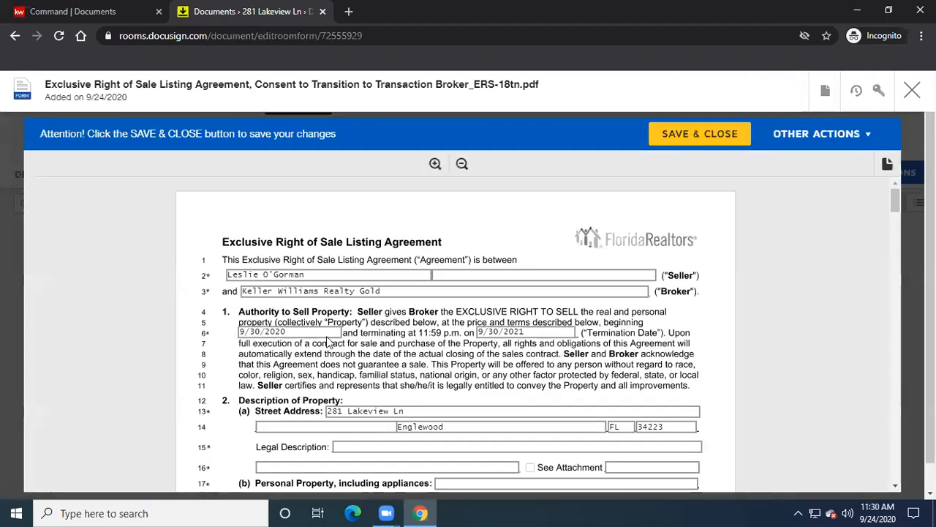
- Append a slash and the listing agent's name to the Broker field, then copy the field text
{"action": "left_click", "coordinate": [396, 291]}
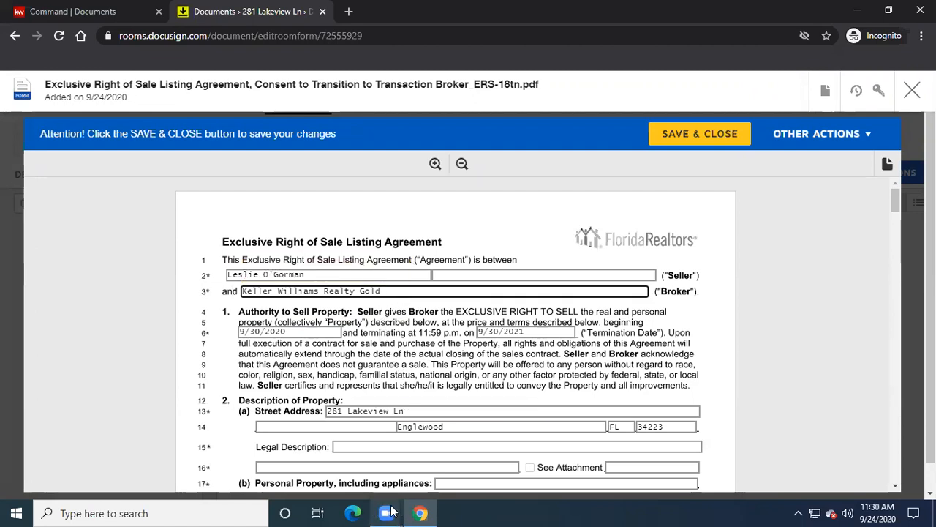
{"action": "mouse_move", "coordinate": [392, 512]}
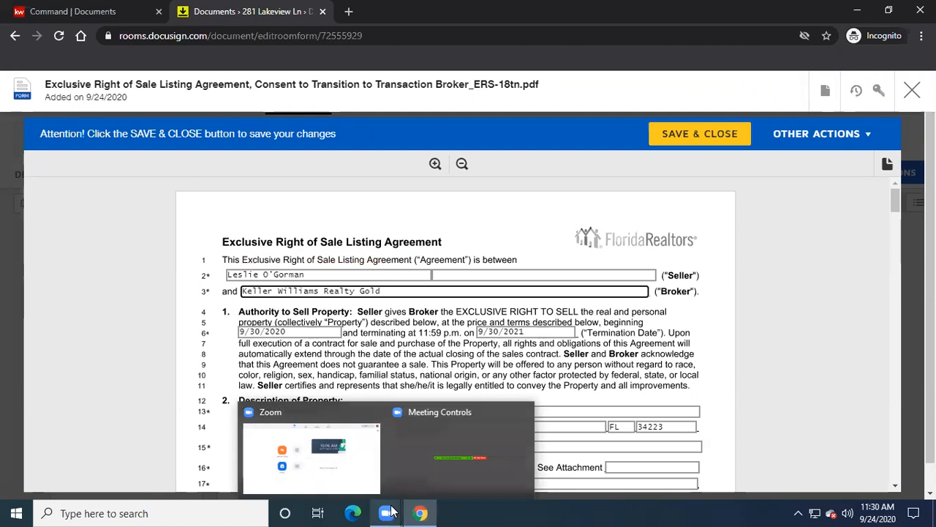
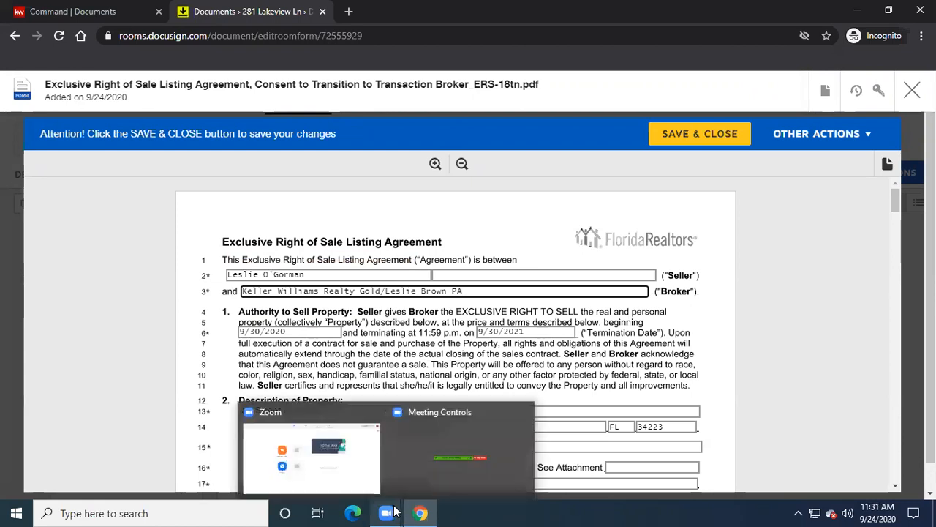
{"action": "left_click_drag", "start_coordinate": [475, 290], "coordinate": [242, 296]}
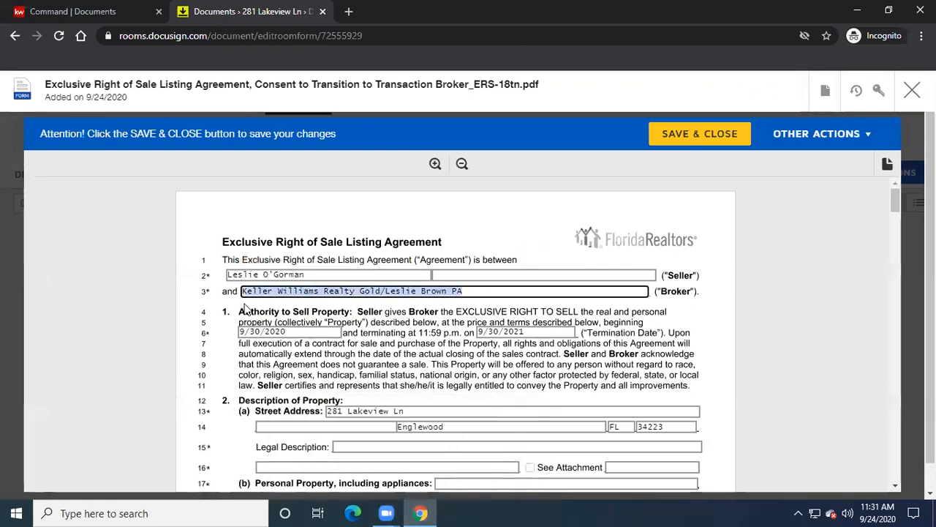
{"action": "right_click", "coordinate": [341, 283]}
{"action": "left_click", "coordinate": [377, 123]}
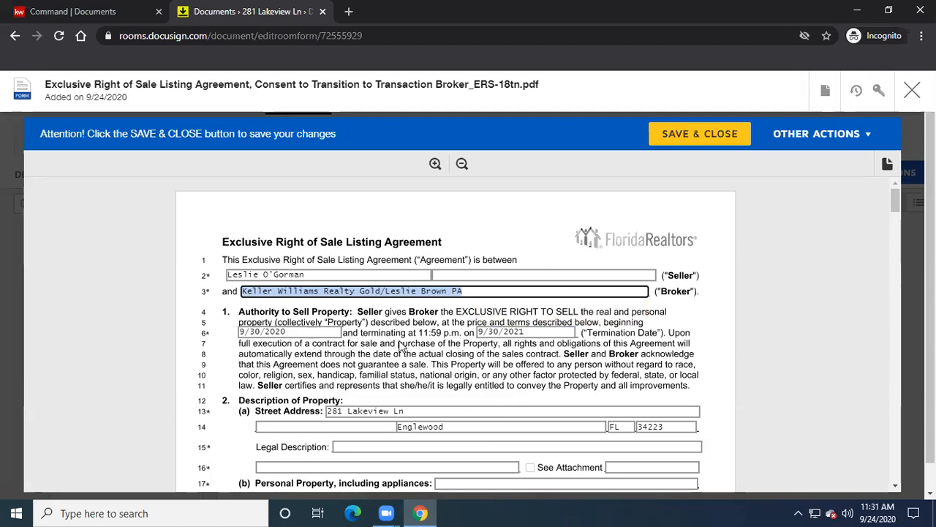
- Enter 'lot 12 bblock 5 englewood sub' as the Legal Description
{"action": "scroll", "coordinate": [468, 344], "scroll_direction": "down", "scroll_amount": 1}
{"action": "scroll", "coordinate": [468, 377], "scroll_direction": "down", "scroll_amount": 1}
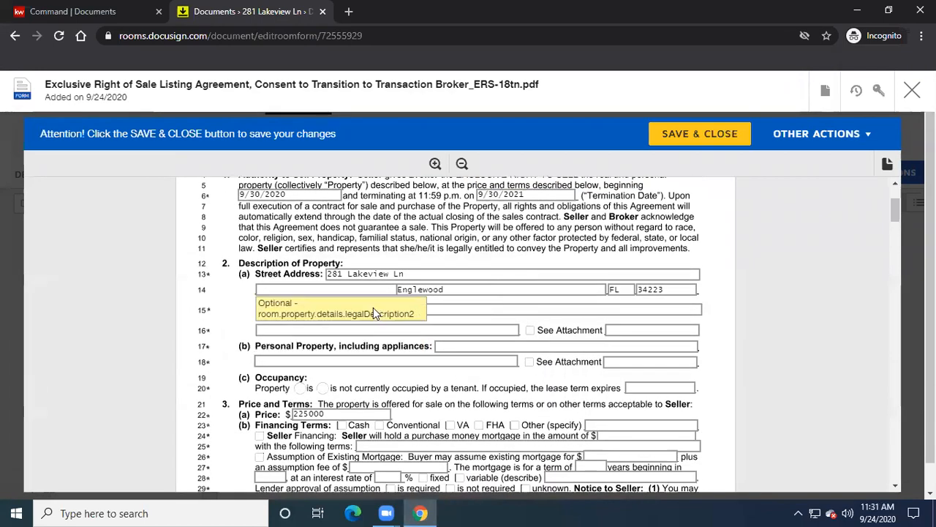
{"action": "left_click", "coordinate": [452, 310]}
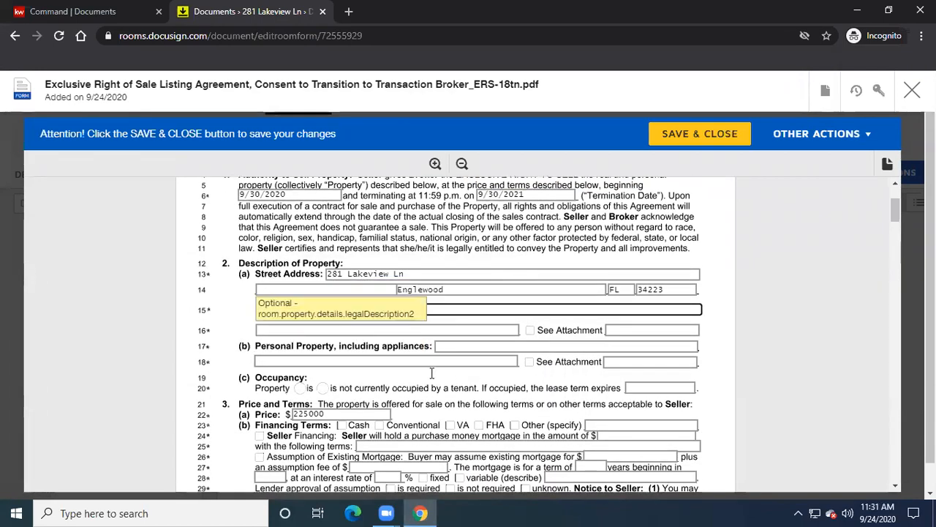
{"action": "mouse_move", "coordinate": [424, 508]}
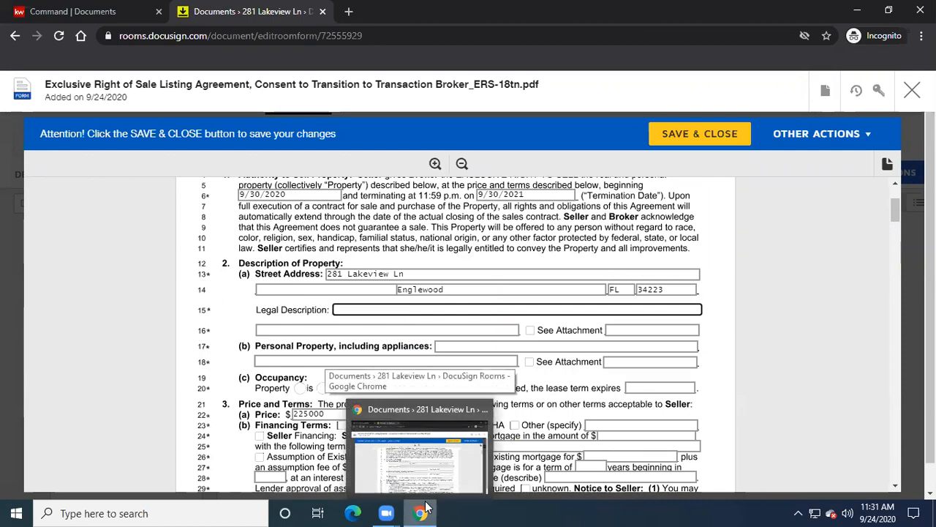
{"action": "type", "text": "lot "}
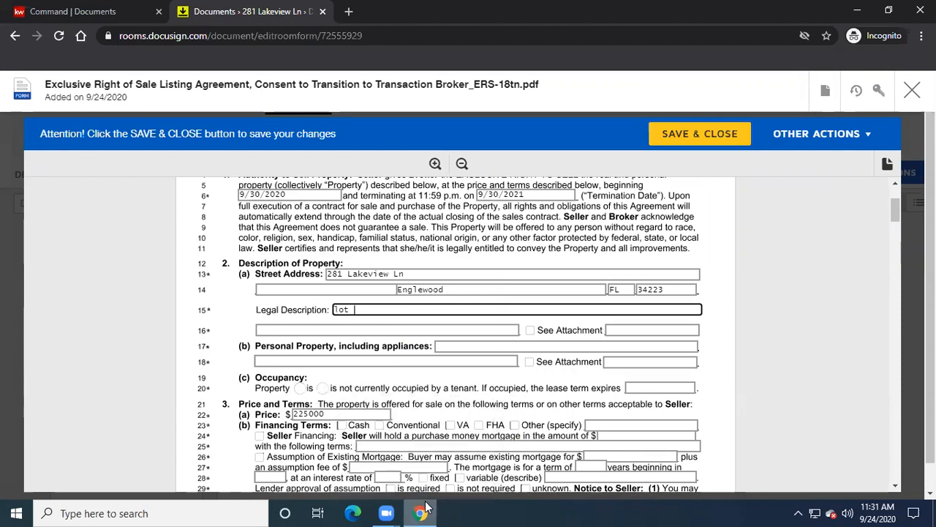
{"action": "type", "text": "12 bblock 5 "}
{"action": "type", "text": "englewood sub"}
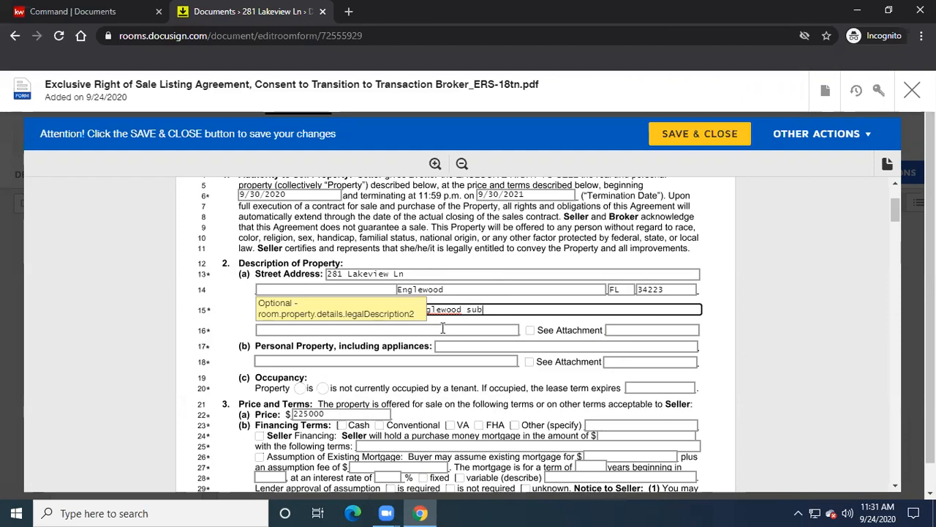
{"action": "scroll", "coordinate": [443, 329], "scroll_direction": "down", "scroll_amount": 1}
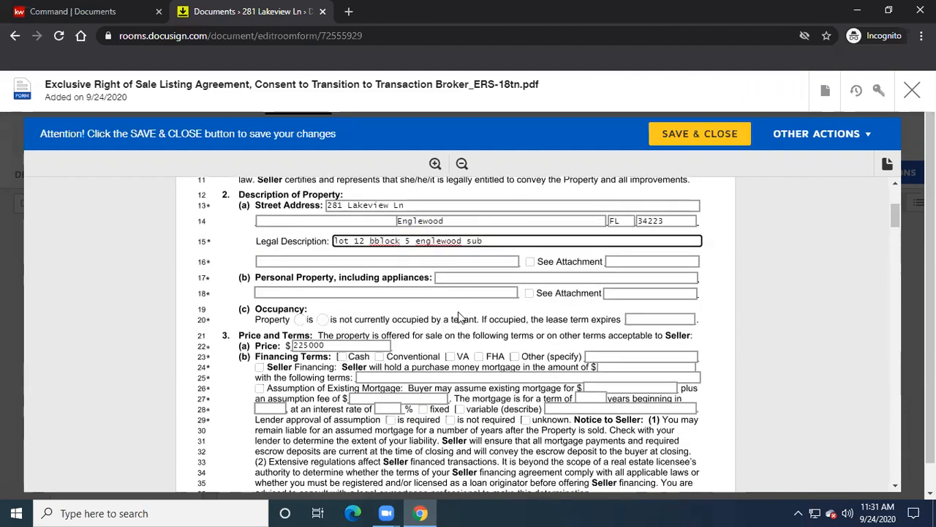
{"action": "left_click", "coordinate": [471, 278]}
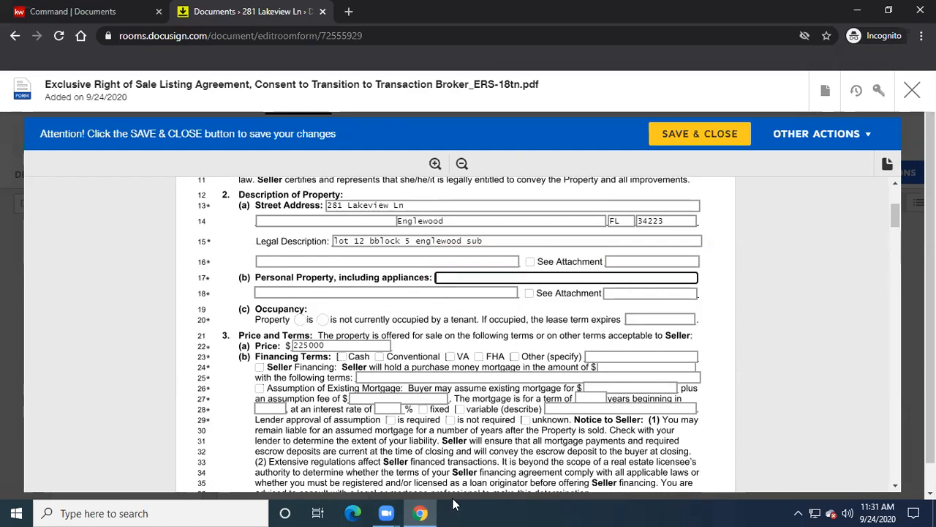
{"action": "left_click", "coordinate": [502, 240]}
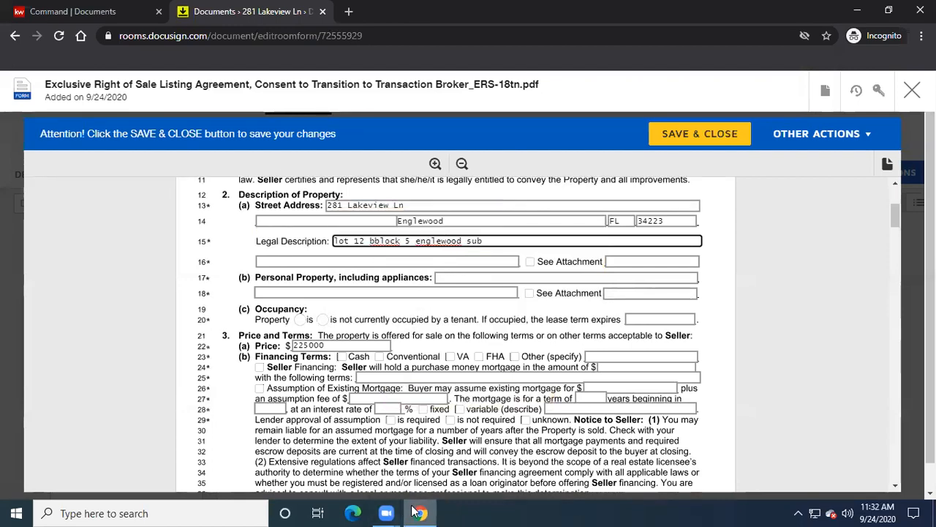
{"action": "mouse_move", "coordinate": [415, 512]}
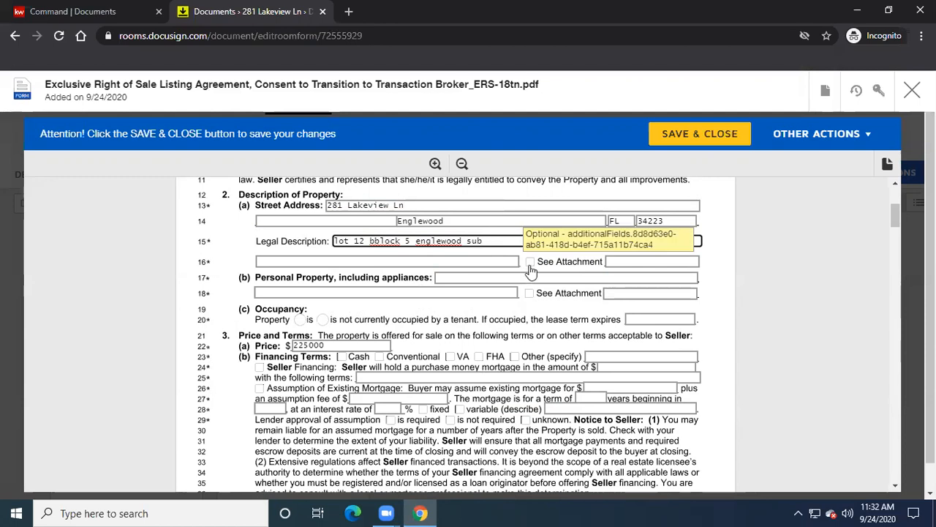
- Tick Cash, Conventional, VA and FHA under section 3(b) Financing Terms
{"action": "scroll", "coordinate": [531, 271], "scroll_direction": "down", "scroll_amount": 1}
{"action": "left_click", "coordinate": [342, 288]}
{"action": "left_click", "coordinate": [379, 288]}
{"action": "left_click", "coordinate": [449, 287]}
{"action": "left_click", "coordinate": [478, 287]}
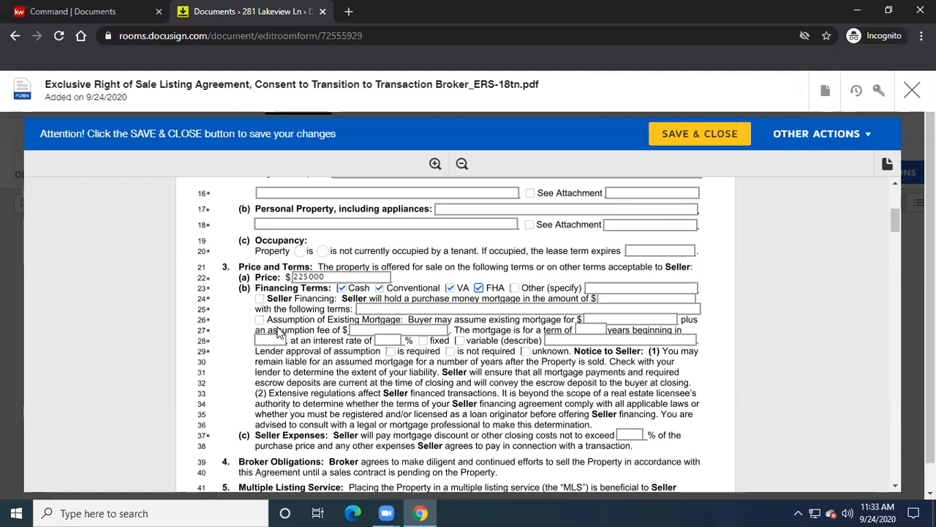
{"action": "scroll", "coordinate": [278, 332], "scroll_direction": "down", "scroll_amount": 1}
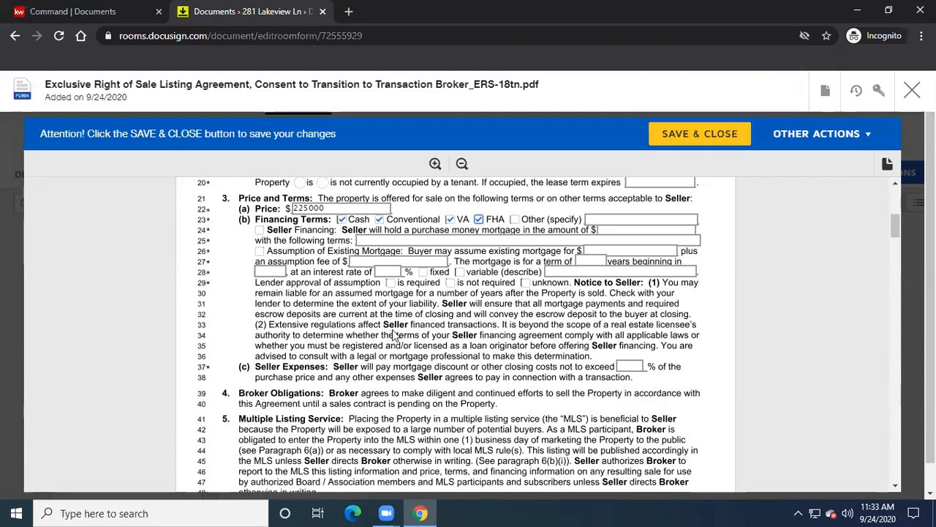
- Enter 0 in the section 3(c) Seller Expenses % field and scroll to page 2
{"action": "scroll", "coordinate": [393, 334], "scroll_direction": "down", "scroll_amount": 1}
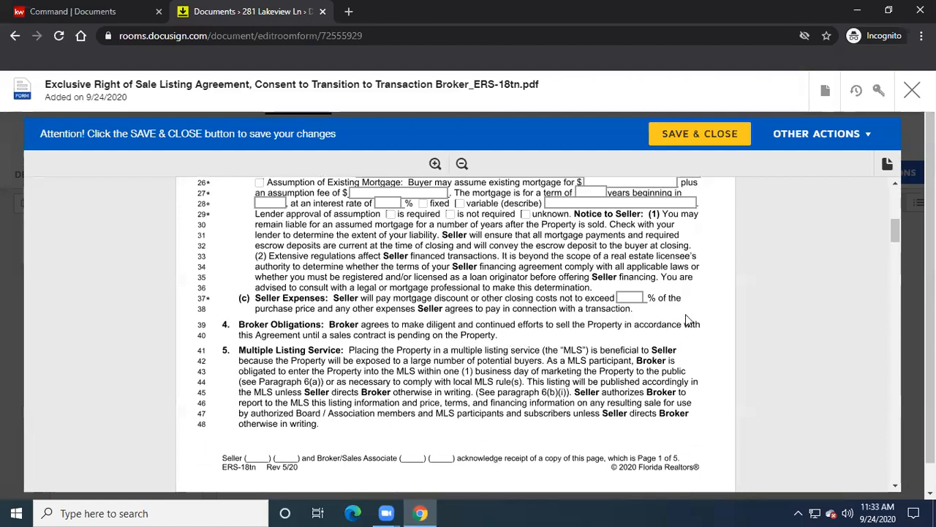
{"action": "left_click", "coordinate": [631, 297]}
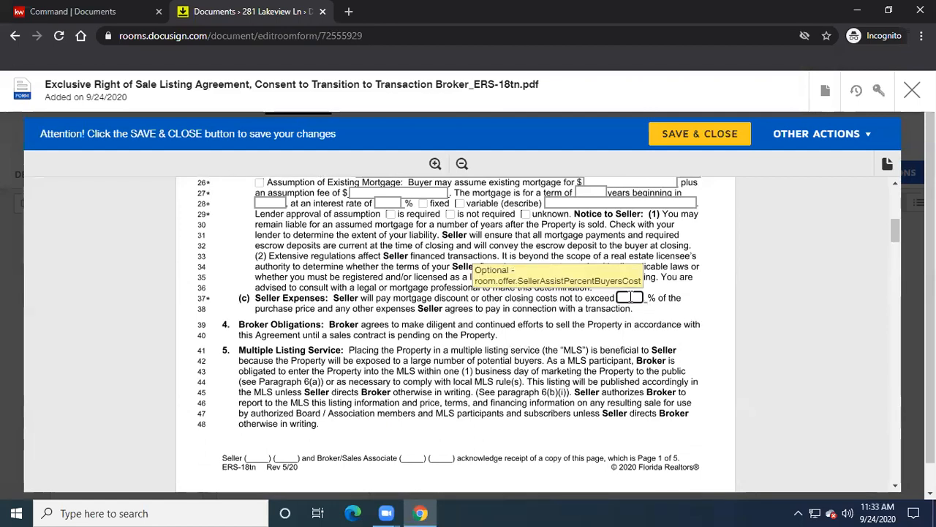
{"action": "type", "text": "0"}
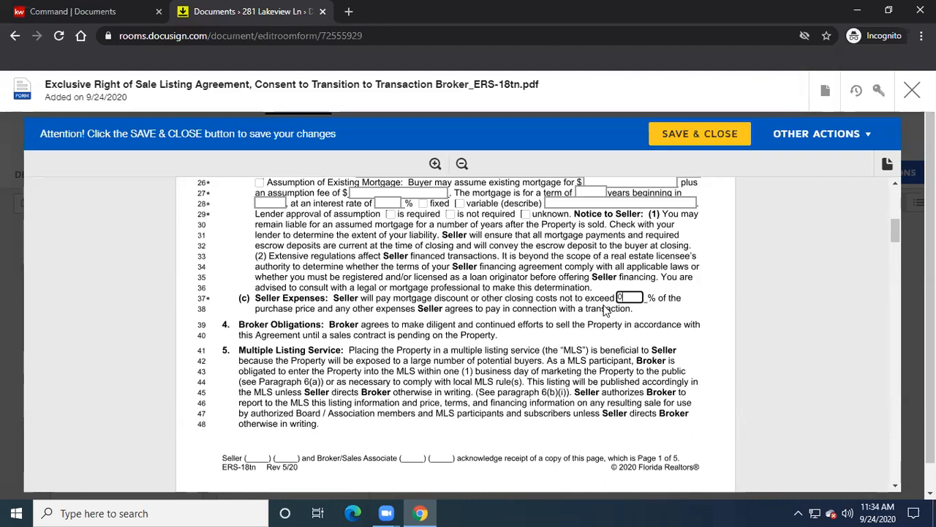
{"action": "scroll", "coordinate": [560, 332], "scroll_direction": "down", "scroll_amount": 1}
{"action": "scroll", "coordinate": [560, 333], "scroll_direction": "down", "scroll_amount": 5}
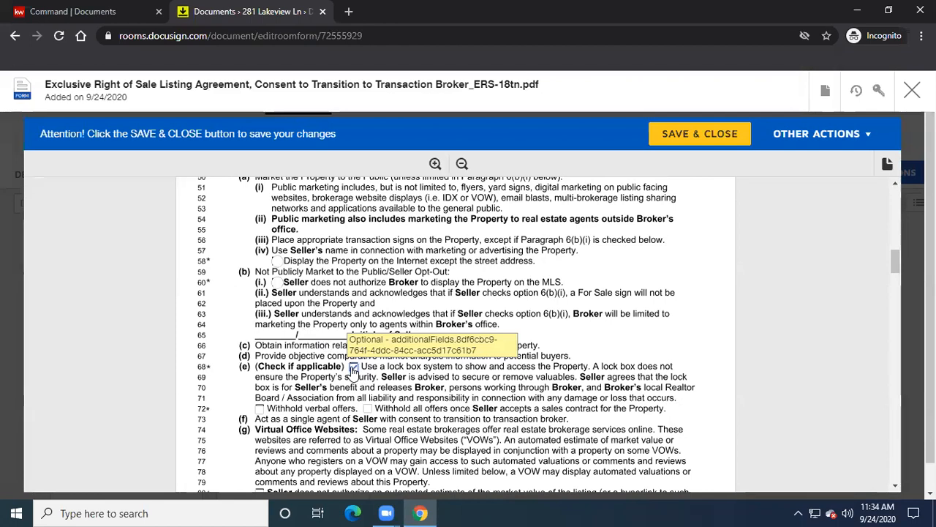
- Tick the line 68 lock box checkbox and the line 72 Withhold verbal offers checkbox
{"action": "left_click", "coordinate": [353, 367]}
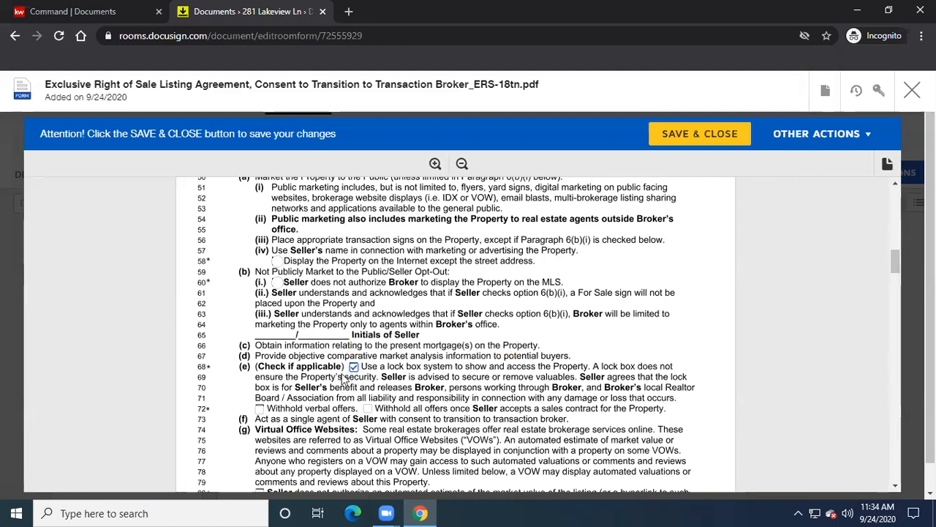
{"action": "left_click", "coordinate": [260, 408]}
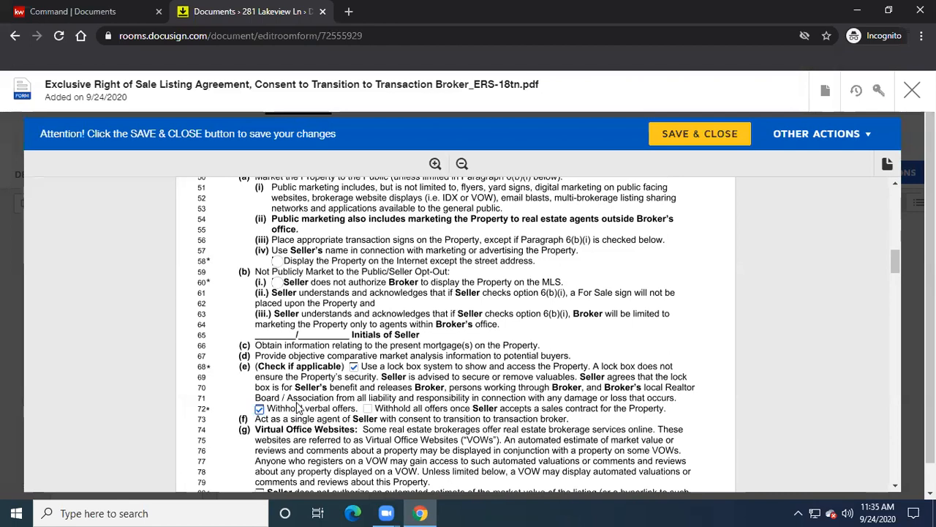
{"action": "scroll", "coordinate": [293, 406], "scroll_direction": "down", "scroll_amount": 3}
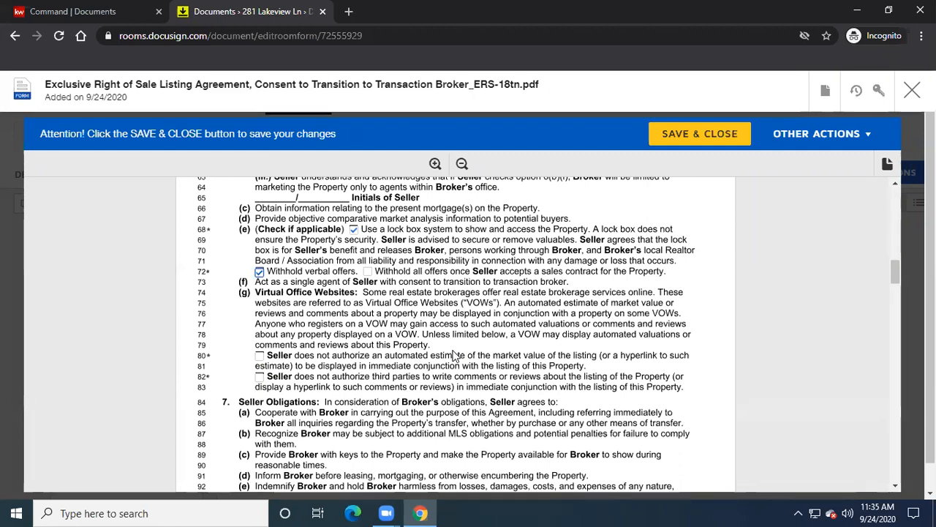
- Type 'See Sellers Disclosure' into the line 102 disclosure-exceptions blank
{"action": "scroll", "coordinate": [455, 355], "scroll_direction": "down", "scroll_amount": 1}
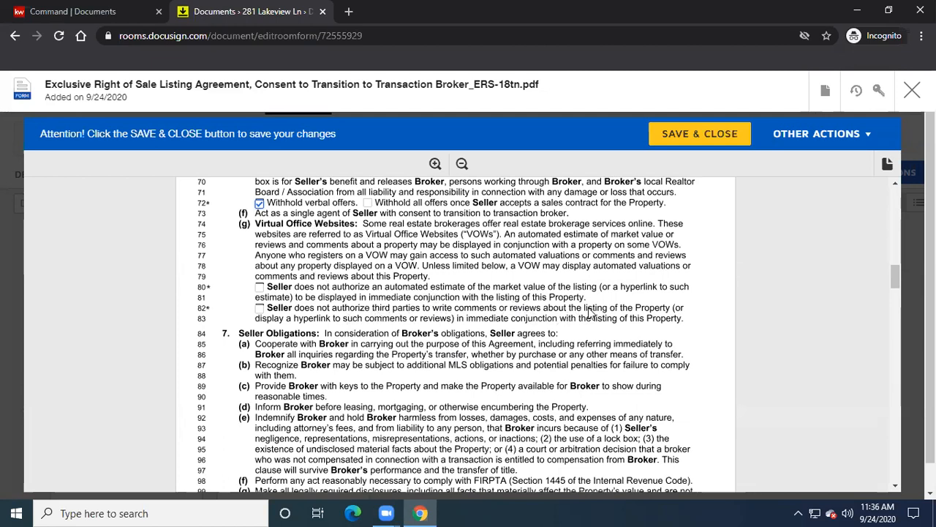
{"action": "scroll", "coordinate": [591, 313], "scroll_direction": "down", "scroll_amount": 3}
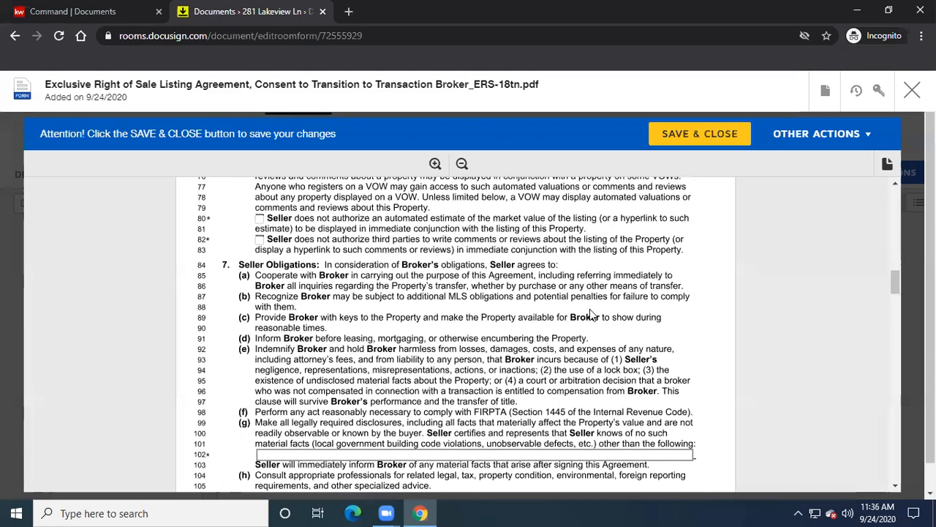
{"action": "scroll", "coordinate": [591, 312], "scroll_direction": "down", "scroll_amount": 1}
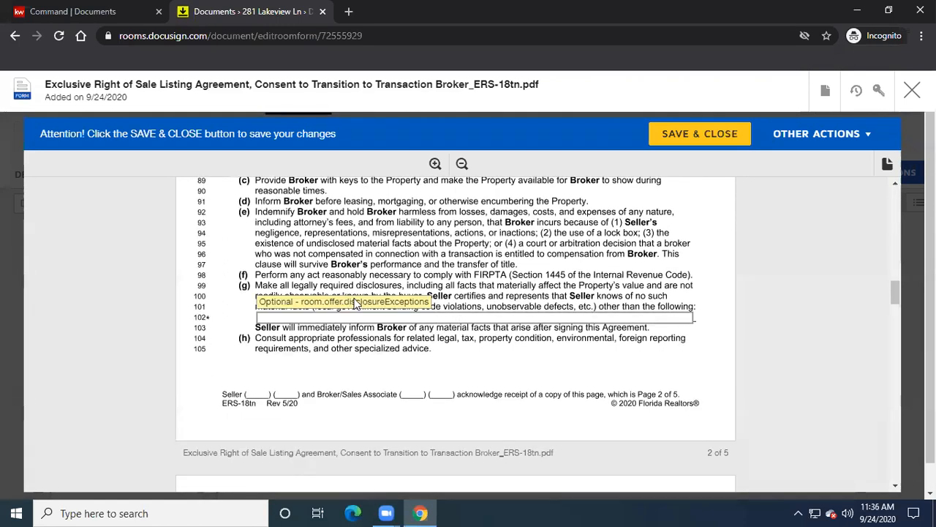
{"action": "left_click", "coordinate": [472, 316]}
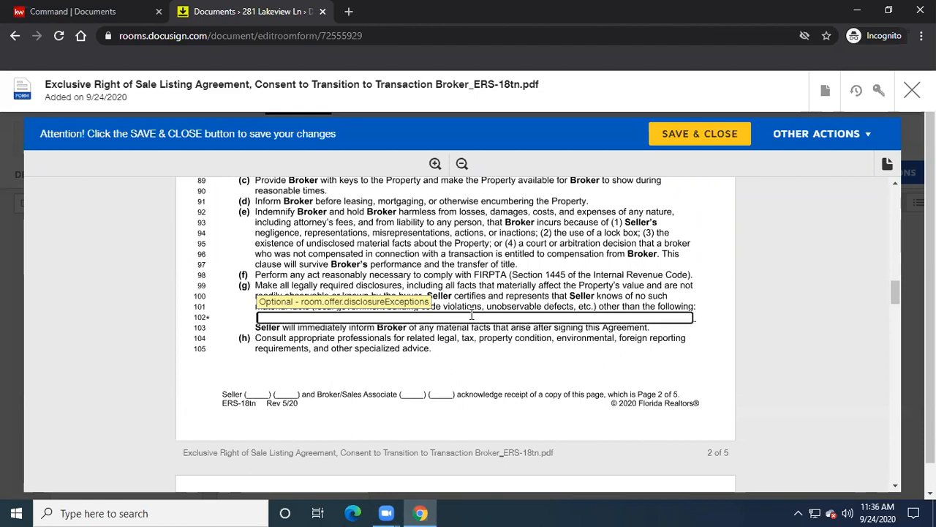
{"action": "type", "text": "See Sellers Disclosure"}
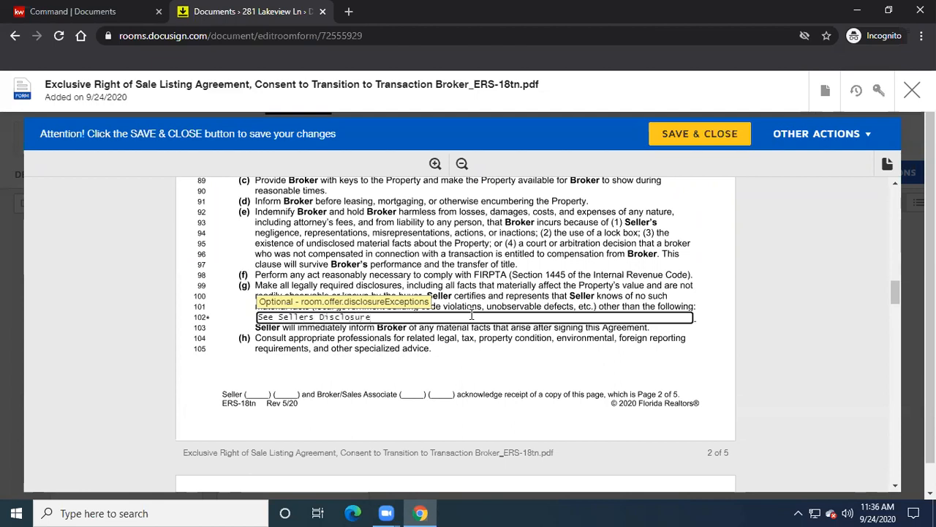
- Set section 8 commission to 6% and enter na for option fee (b) and lease fee (c)
{"action": "scroll", "coordinate": [472, 354], "scroll_direction": "down", "scroll_amount": 3}
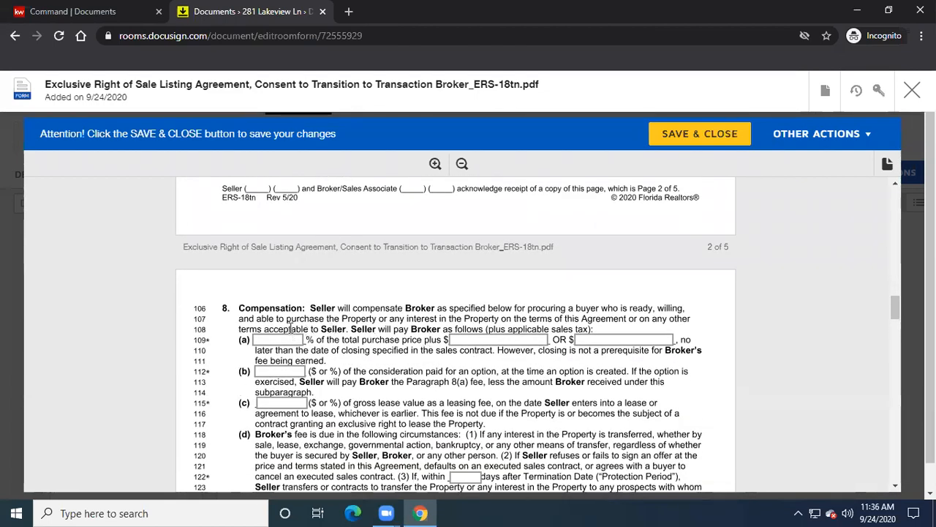
{"action": "type", "text": "6"}
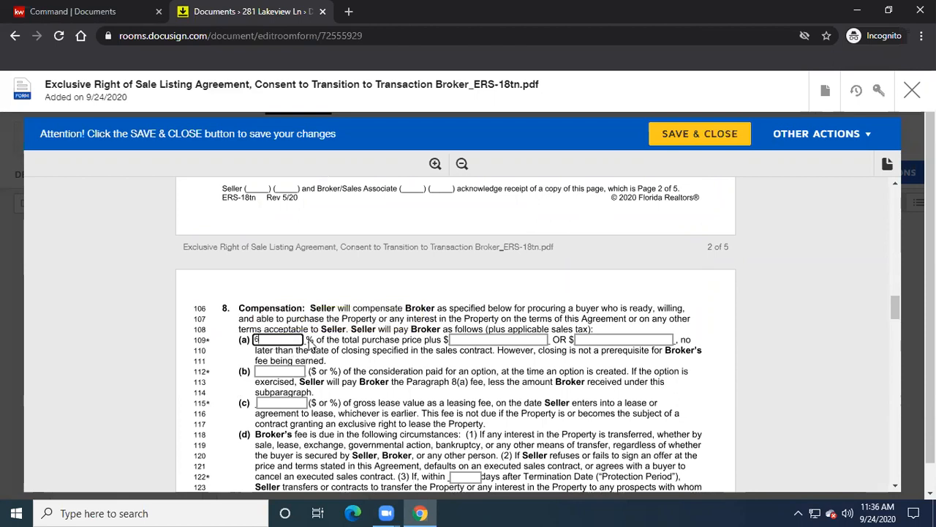
{"action": "left_click", "coordinate": [279, 371]}
{"action": "type", "text": "6"}
{"action": "key", "text": "Tab"}
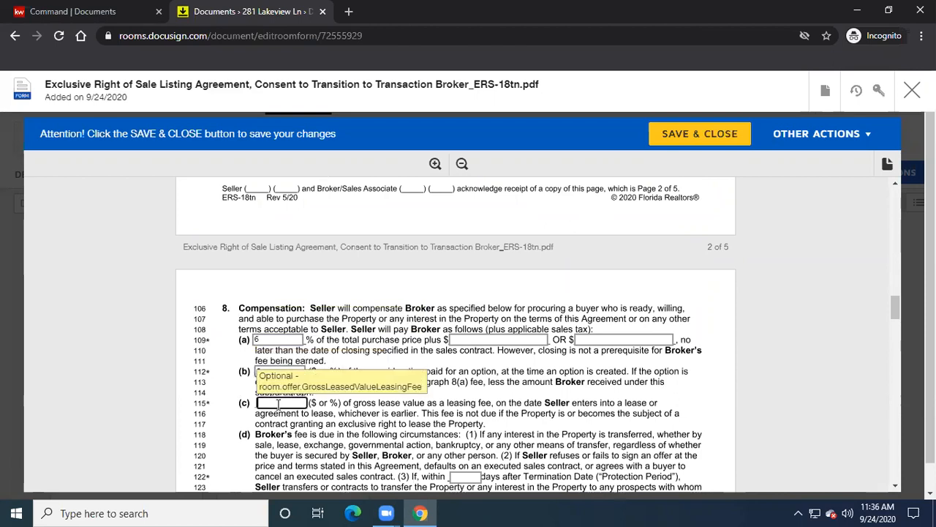
{"action": "key", "text": "shift+Tab"}
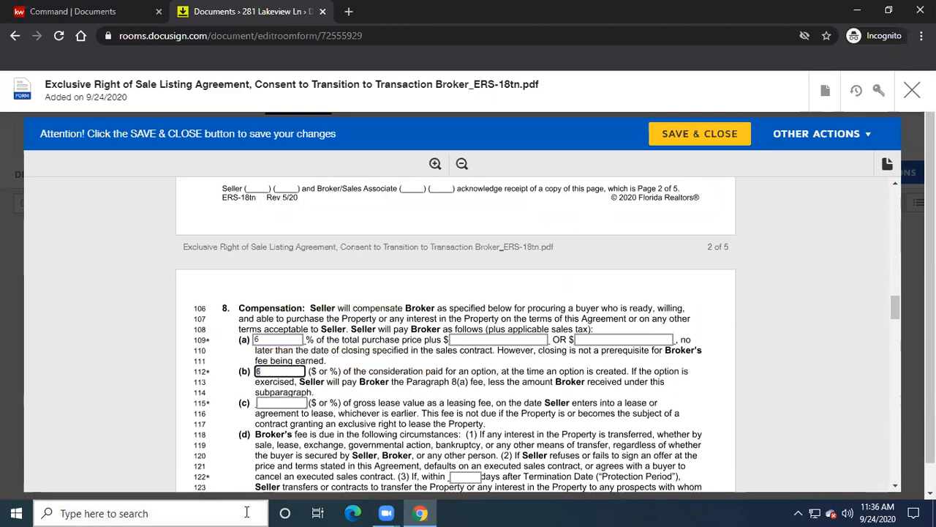
{"action": "type", "text": "na"}
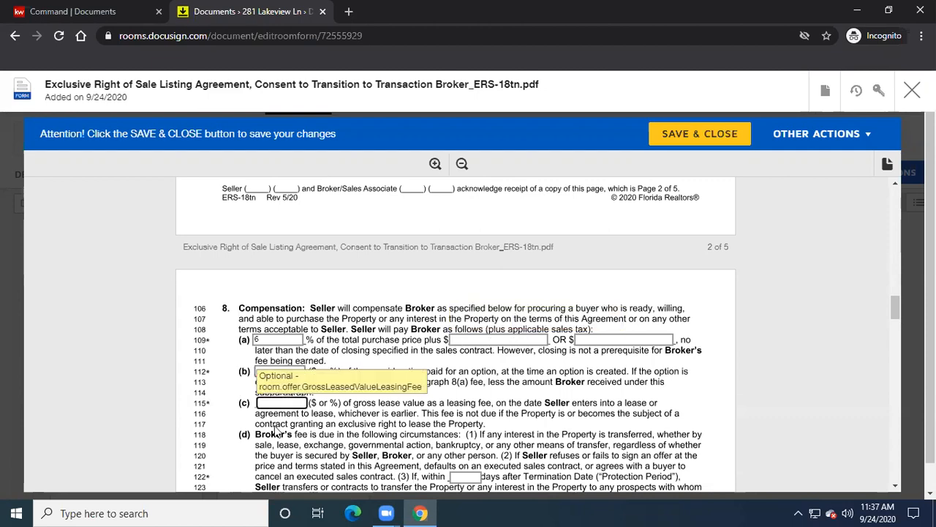
{"action": "left_click", "coordinate": [285, 403]}
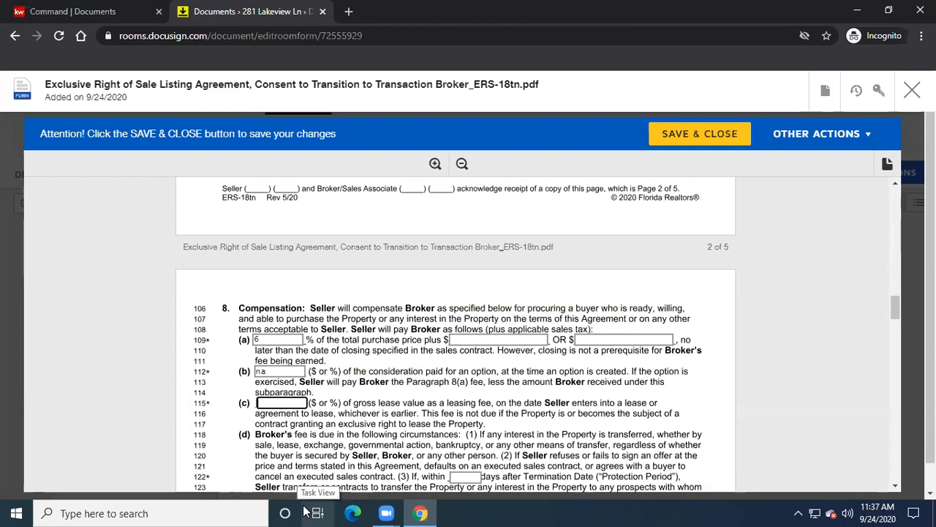
{"action": "type", "text": "na"}
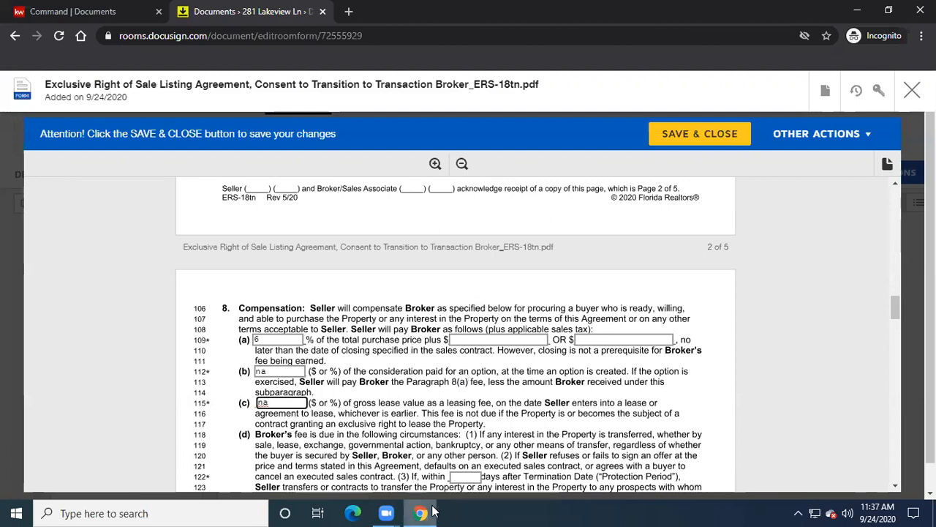
- Enter 90 days as the line 122 protection period
{"action": "mouse_move", "coordinate": [431, 512]}
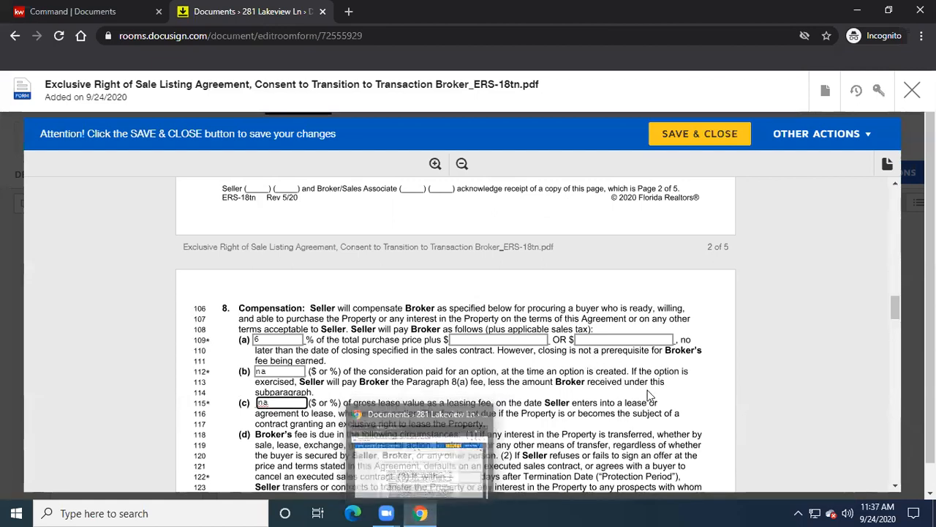
{"action": "scroll", "coordinate": [677, 408], "scroll_direction": "down", "scroll_amount": 2}
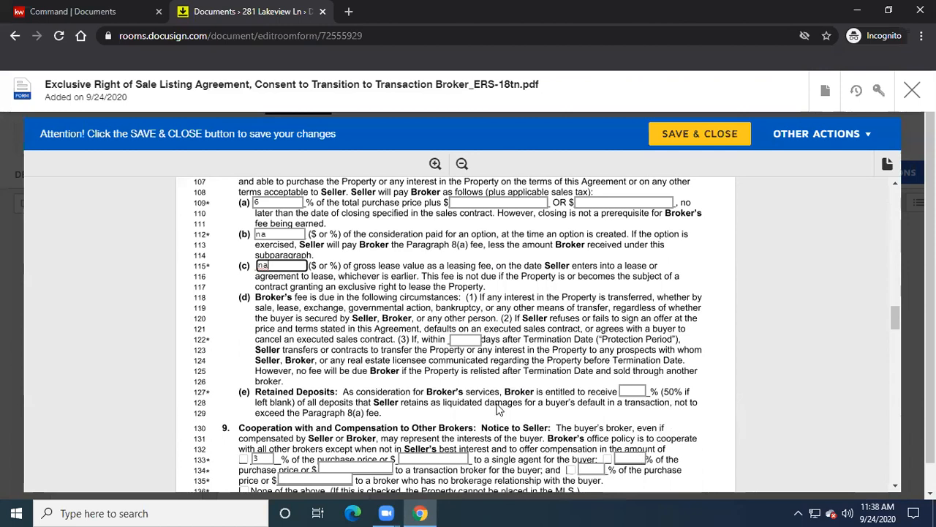
{"action": "left_click", "coordinate": [465, 340]}
{"action": "type", "text": "90"}
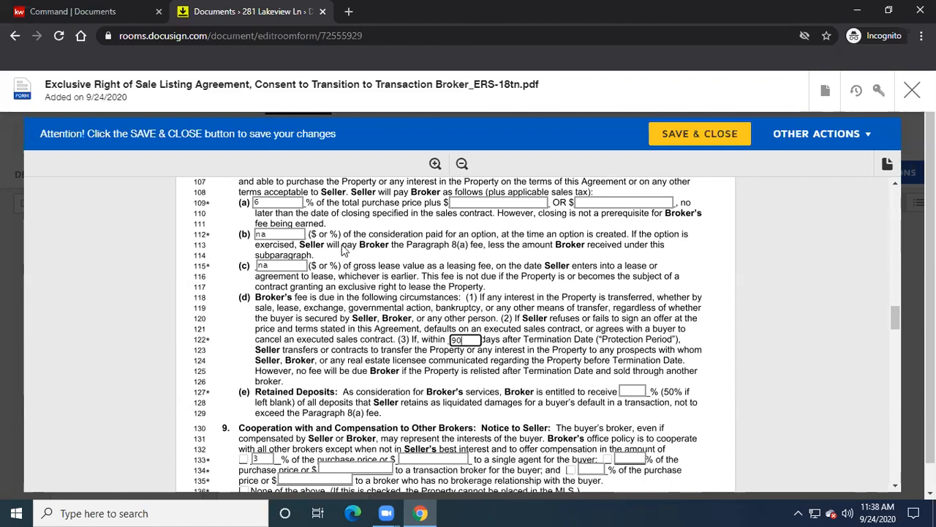
- Enter 50 in the line 127 retained deposits percentage field
{"action": "scroll", "coordinate": [334, 313], "scroll_direction": "down", "scroll_amount": 1}
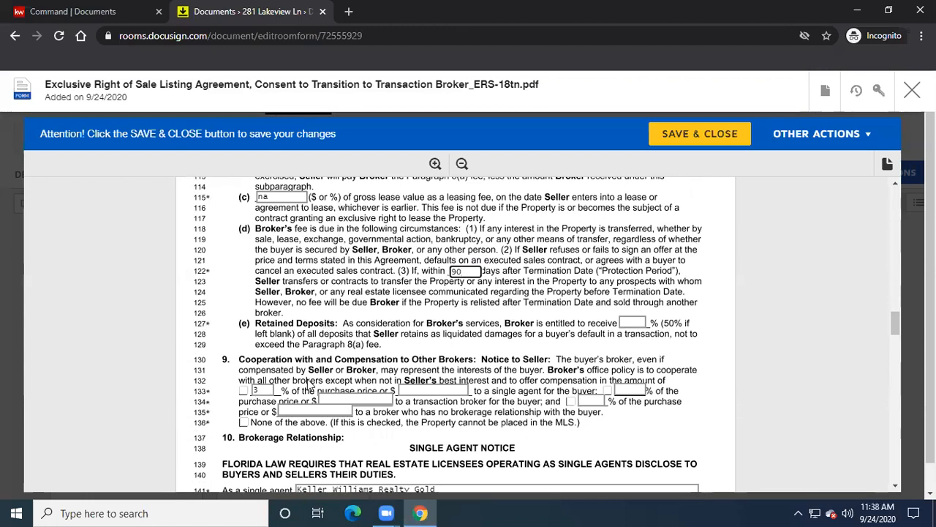
{"action": "left_click", "coordinate": [631, 322]}
{"action": "type", "text": "50"}
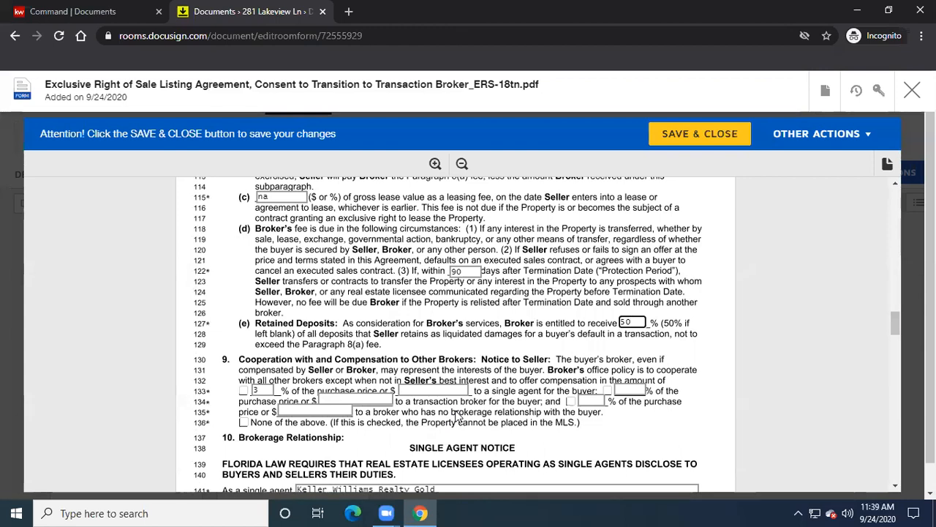
- Tick the single agent, transaction broker and no-brokerage-relationship options, each at 3%
{"action": "left_click", "coordinate": [244, 390]}
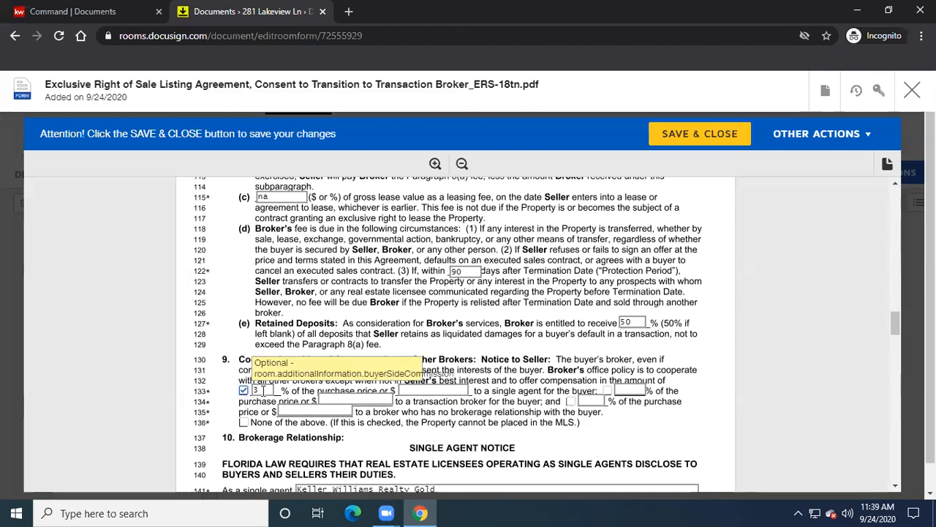
{"action": "left_click", "coordinate": [607, 390]}
{"action": "left_click", "coordinate": [617, 390]}
{"action": "type", "text": "3"}
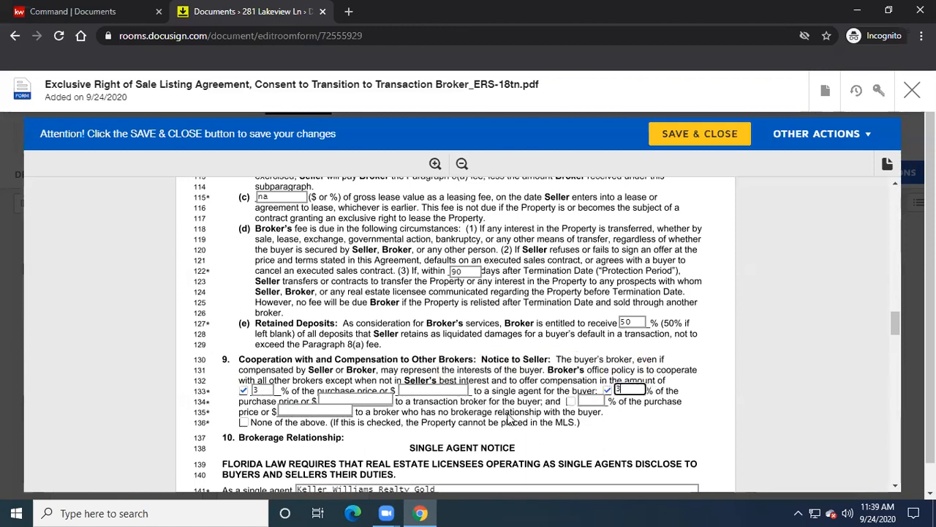
{"action": "left_click", "coordinate": [570, 401]}
{"action": "left_click", "coordinate": [596, 401]}
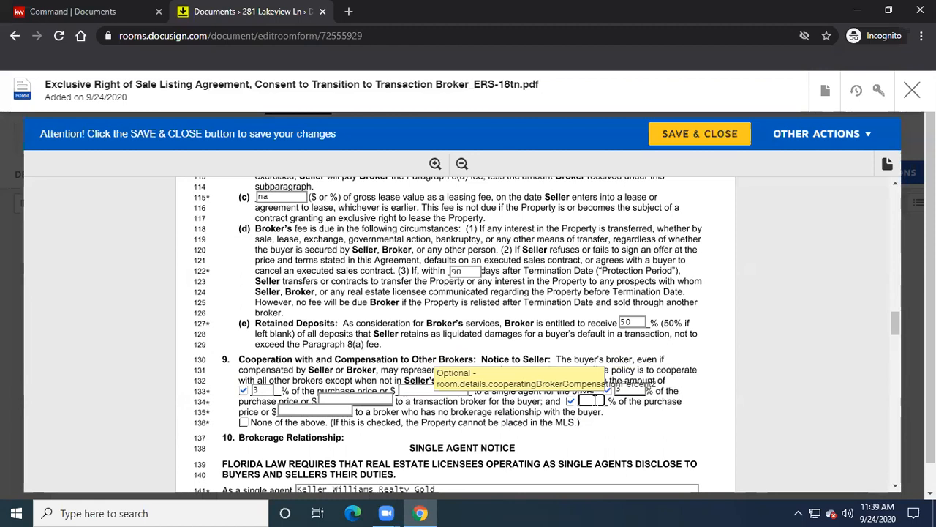
{"action": "type", "text": "3"}
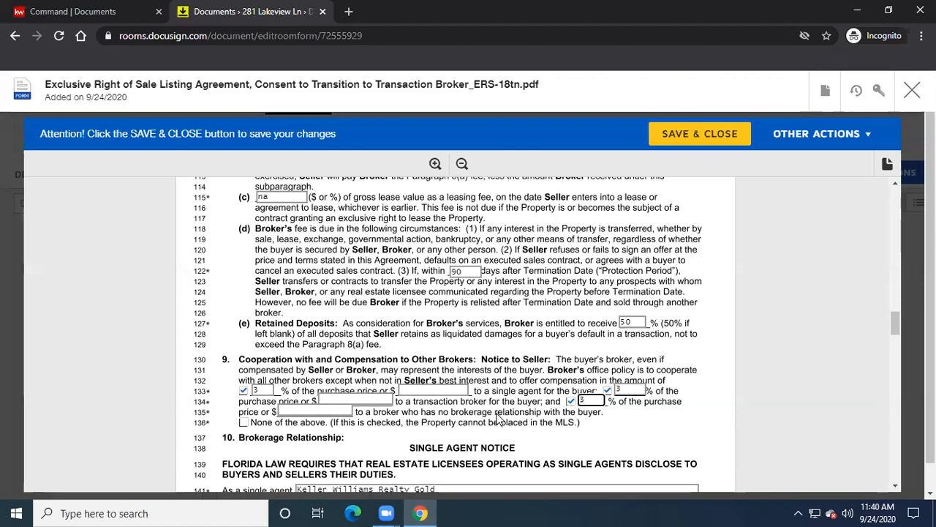
- Select the existing brokerage name in the single agent name field
{"action": "scroll", "coordinate": [490, 418], "scroll_direction": "down", "scroll_amount": 1}
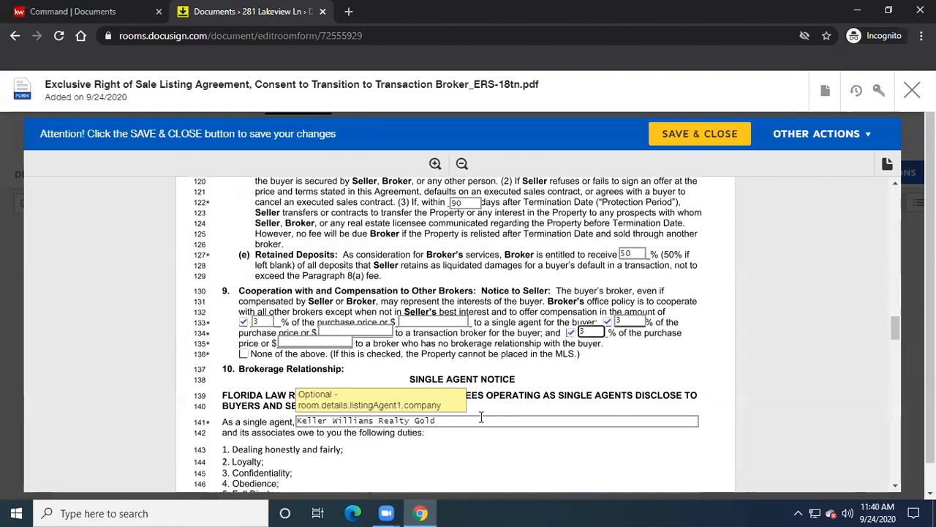
{"action": "left_click", "coordinate": [481, 418]}
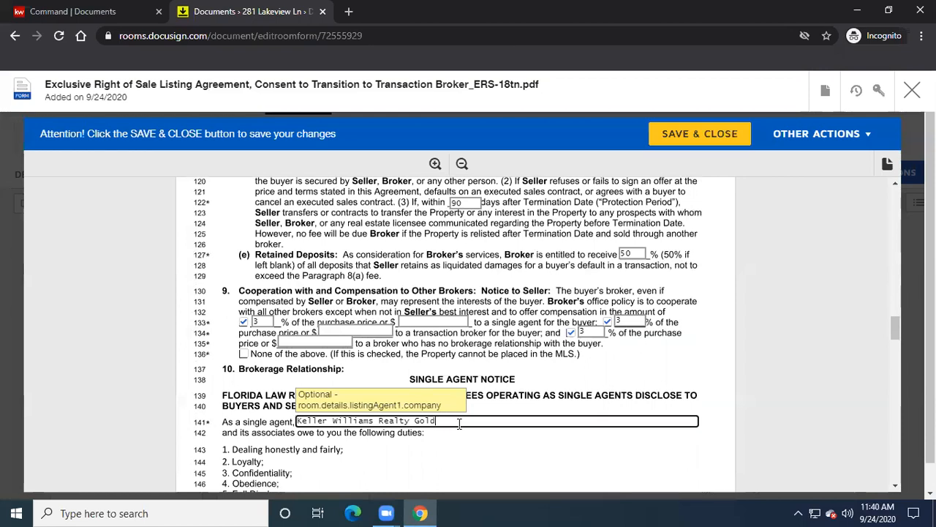
{"action": "left_click_drag", "start_coordinate": [459, 422], "coordinate": [281, 423]}
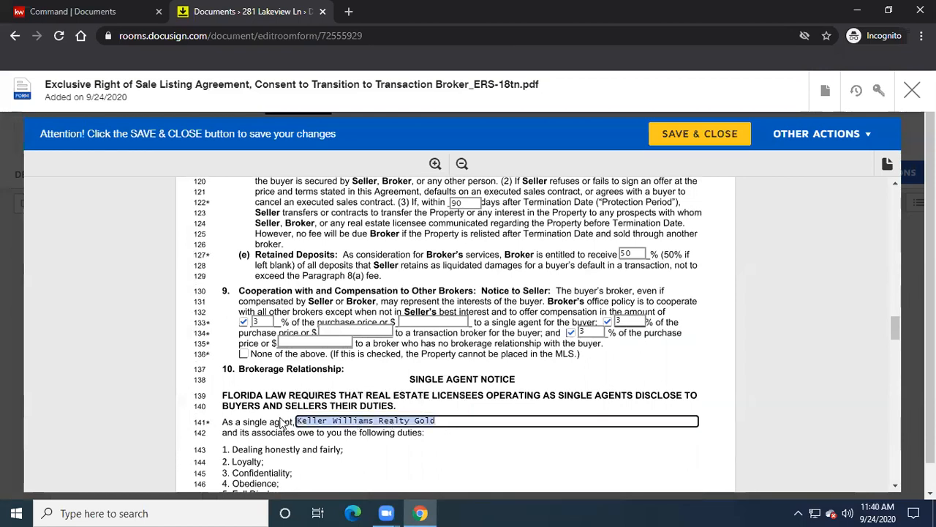
- Replace the single agent name with the pasted brokerage and agent name
{"action": "key", "text": "BackSpace"}
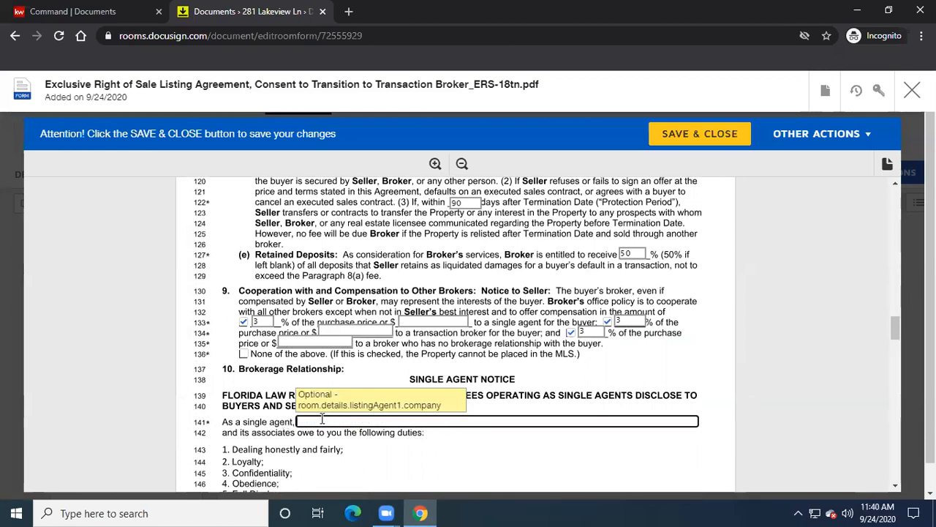
{"action": "right_click", "coordinate": [322, 419]}
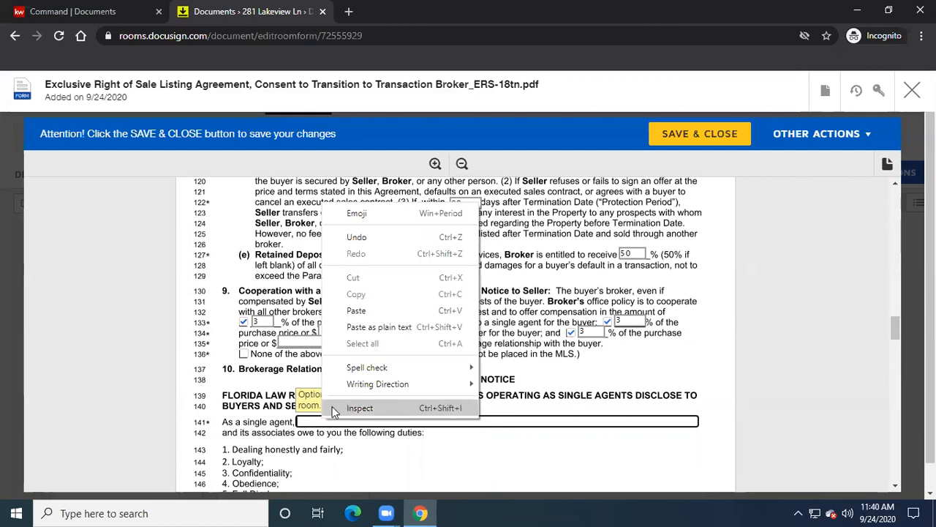
{"action": "left_click", "coordinate": [366, 313]}
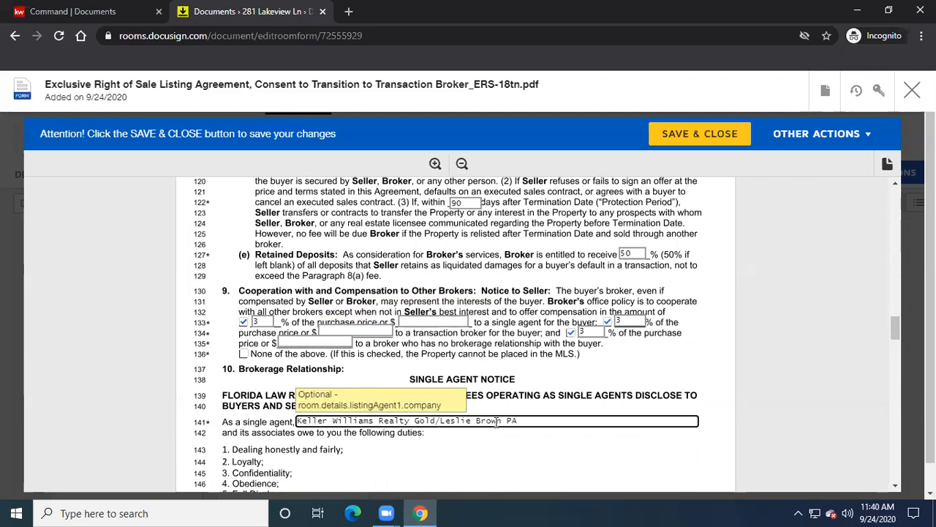
- Paste the brokerage and agent name over the line 164 transaction broker field
{"action": "scroll", "coordinate": [494, 427], "scroll_direction": "down", "scroll_amount": 1}
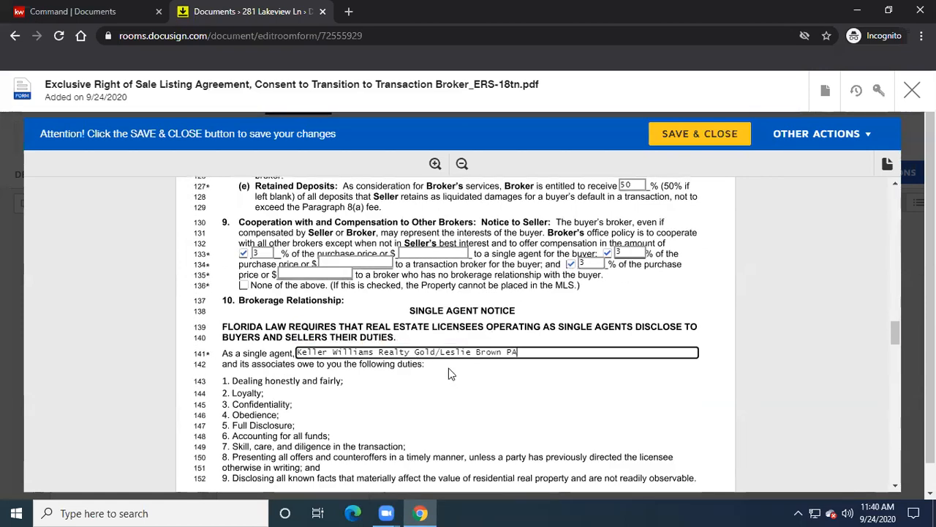
{"action": "scroll", "coordinate": [453, 384], "scroll_direction": "down", "scroll_amount": 4}
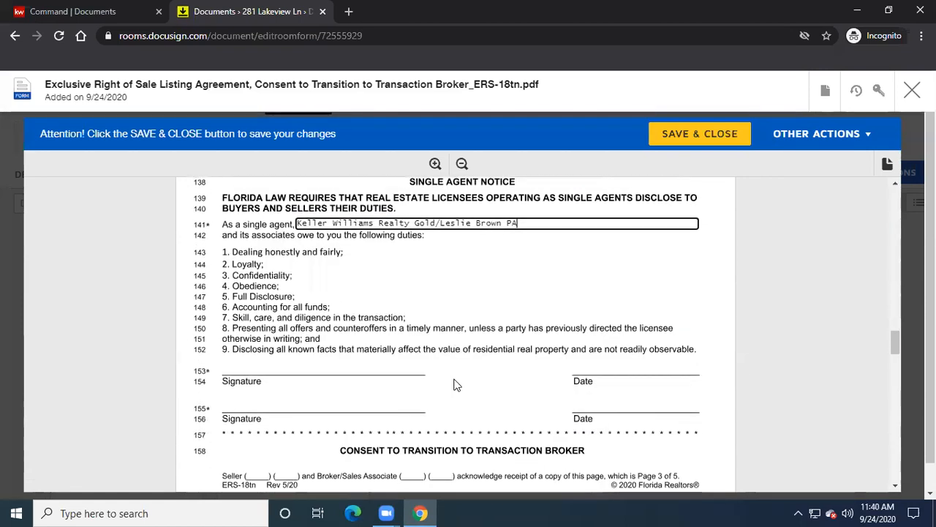
{"action": "scroll", "coordinate": [458, 385], "scroll_direction": "down", "scroll_amount": 2}
{"action": "left_click_drag", "start_coordinate": [469, 372], "coordinate": [321, 371]}
{"action": "right_click", "coordinate": [380, 371]}
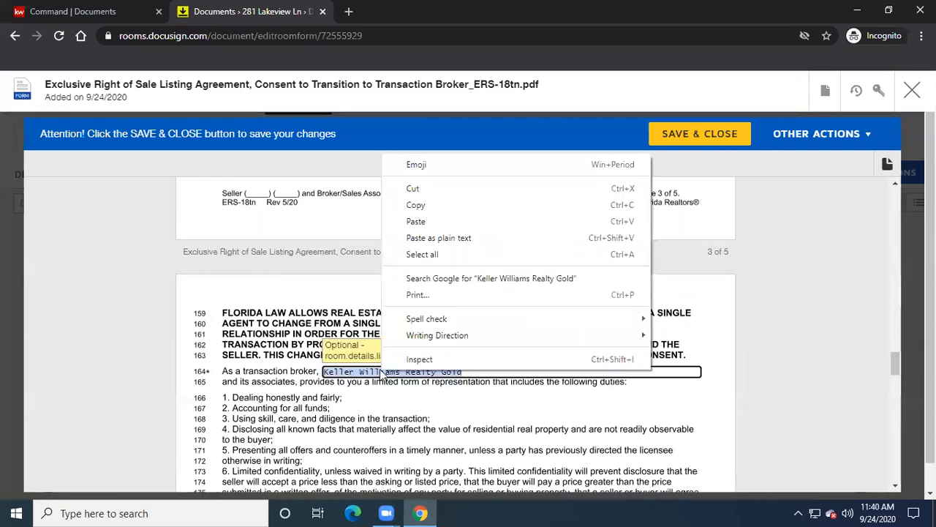
{"action": "left_click", "coordinate": [422, 220]}
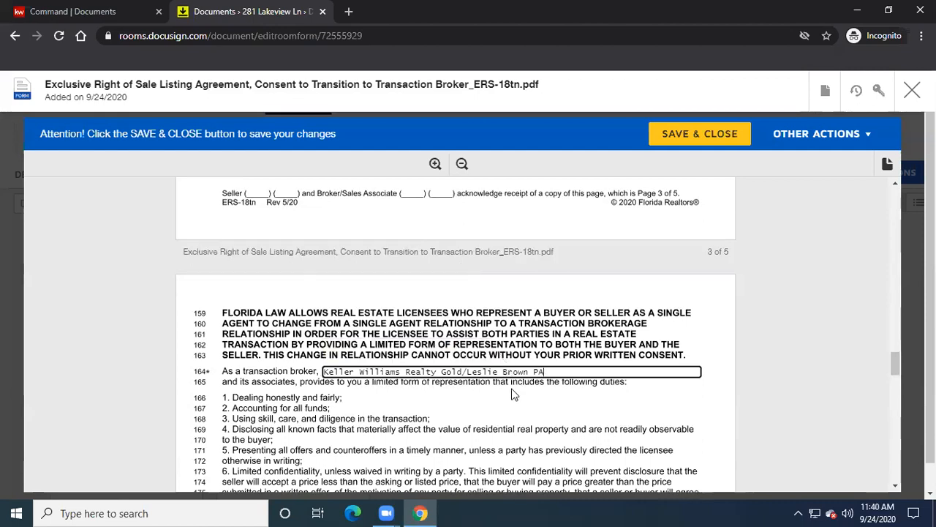
- Enter a $0 cancellation fee on line 189 in paragraph 11
{"action": "scroll", "coordinate": [447, 395], "scroll_direction": "down", "scroll_amount": 3}
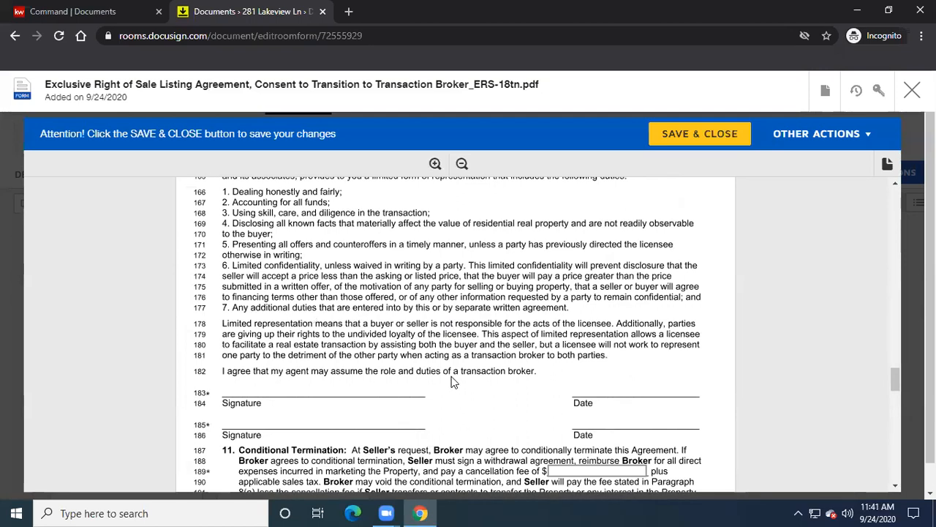
{"action": "scroll", "coordinate": [451, 380], "scroll_direction": "down", "scroll_amount": 2}
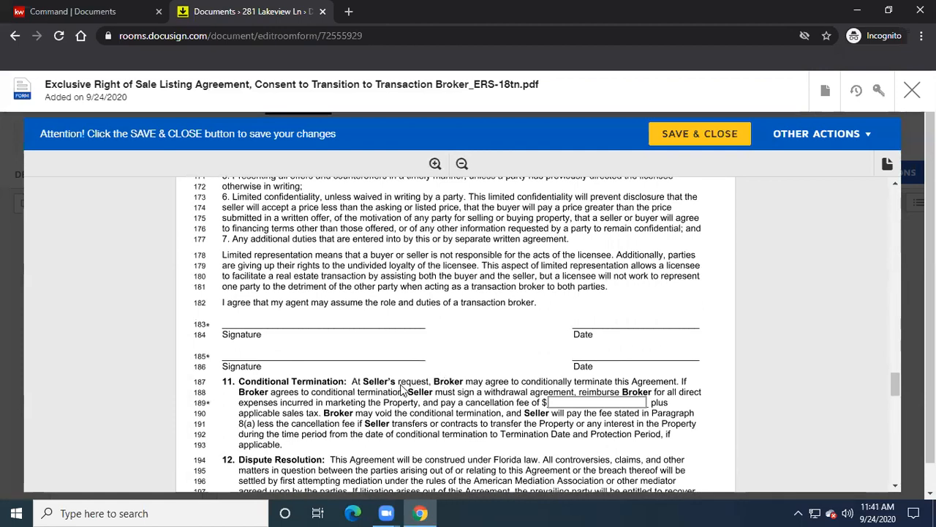
{"action": "left_click", "coordinate": [598, 401]}
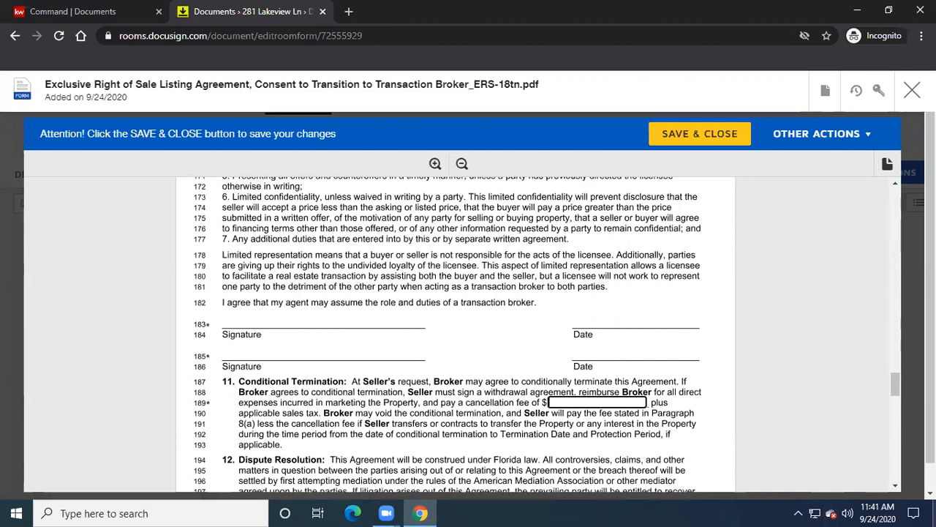
{"action": "type", "text": "0"}
{"action": "scroll", "coordinate": [882, 496], "scroll_direction": "down", "scroll_amount": 1}
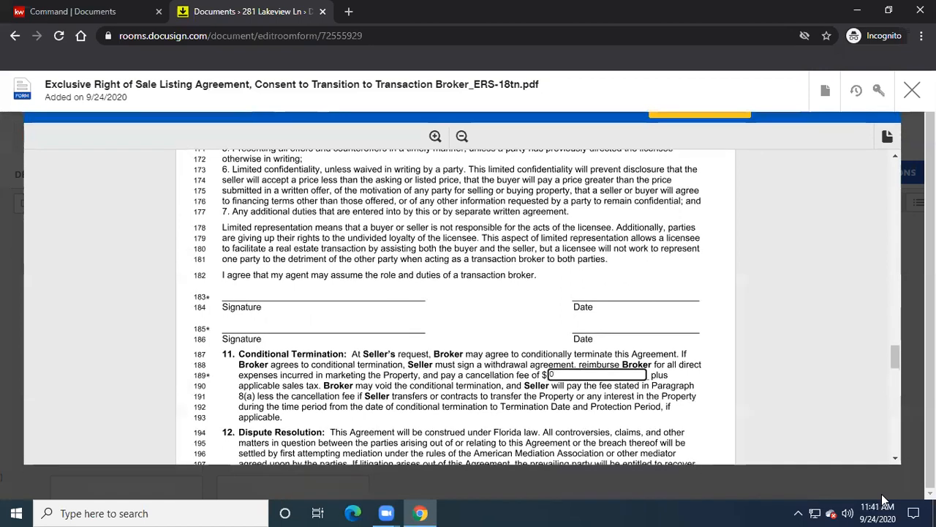
{"action": "scroll", "coordinate": [790, 409], "scroll_direction": "down", "scroll_amount": 3}
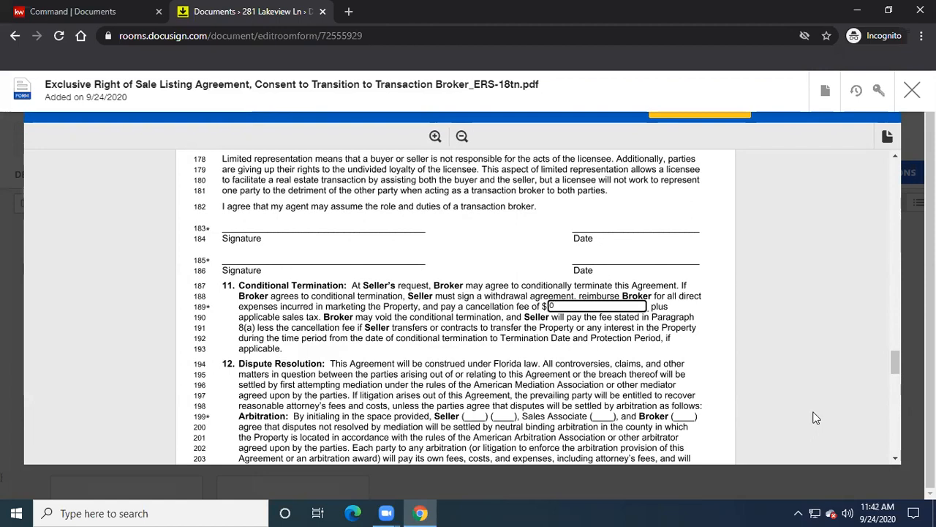
{"action": "scroll", "coordinate": [816, 418], "scroll_direction": "down", "scroll_amount": 1}
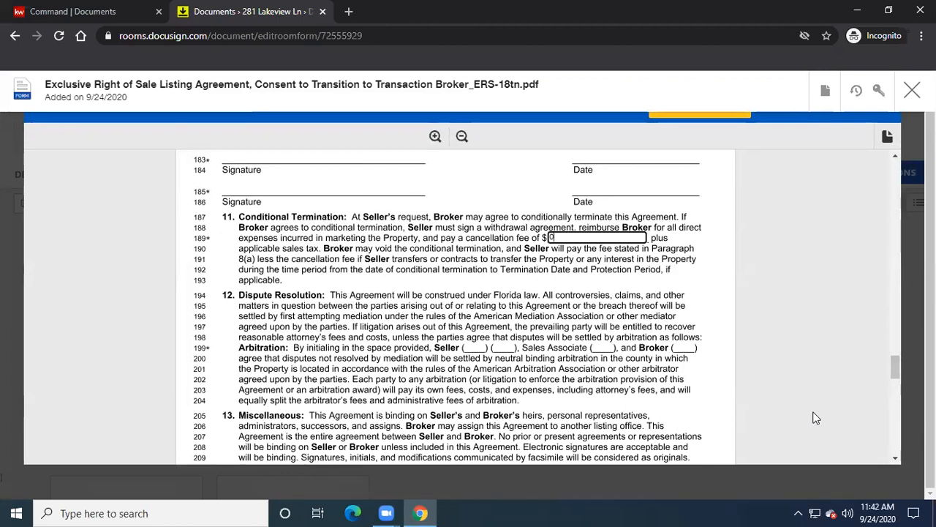
{"action": "scroll", "coordinate": [817, 417], "scroll_direction": "down", "scroll_amount": 1}
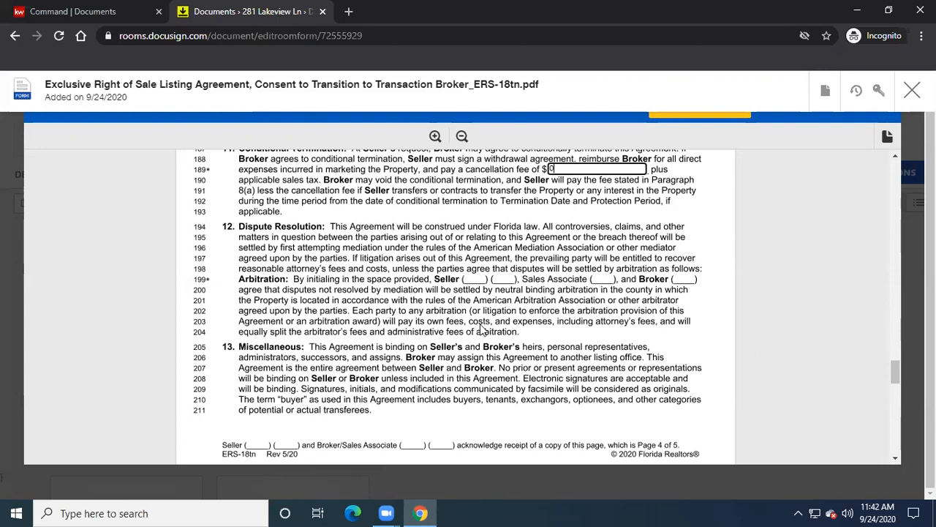
{"action": "scroll", "coordinate": [503, 350], "scroll_direction": "down", "scroll_amount": 1}
{"action": "scroll", "coordinate": [503, 350], "scroll_direction": "down", "scroll_amount": 5}
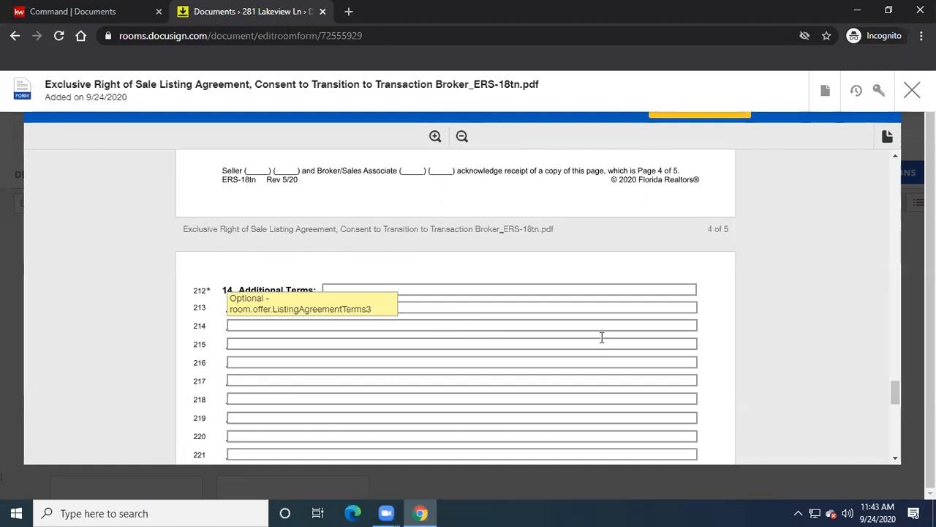
{"action": "scroll", "coordinate": [721, 353], "scroll_direction": "down", "scroll_amount": 1}
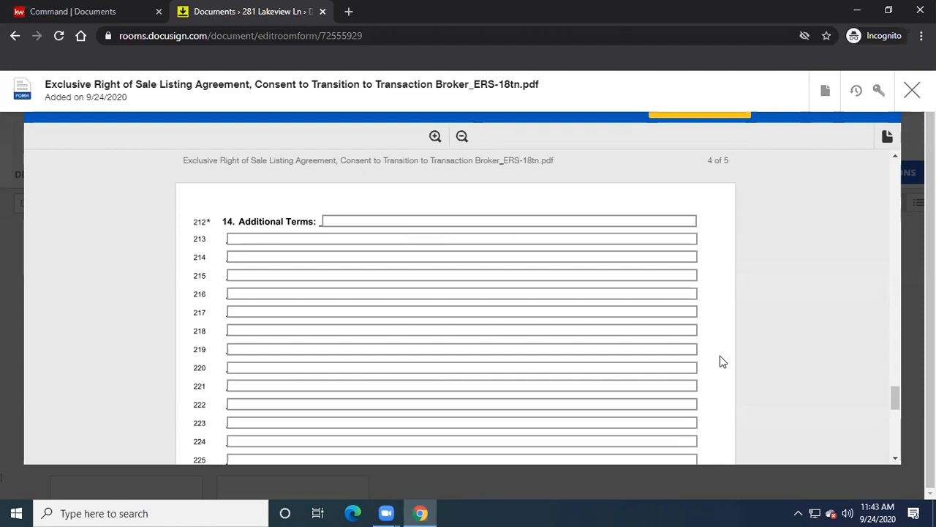
{"action": "scroll", "coordinate": [720, 355], "scroll_direction": "down", "scroll_amount": 4}
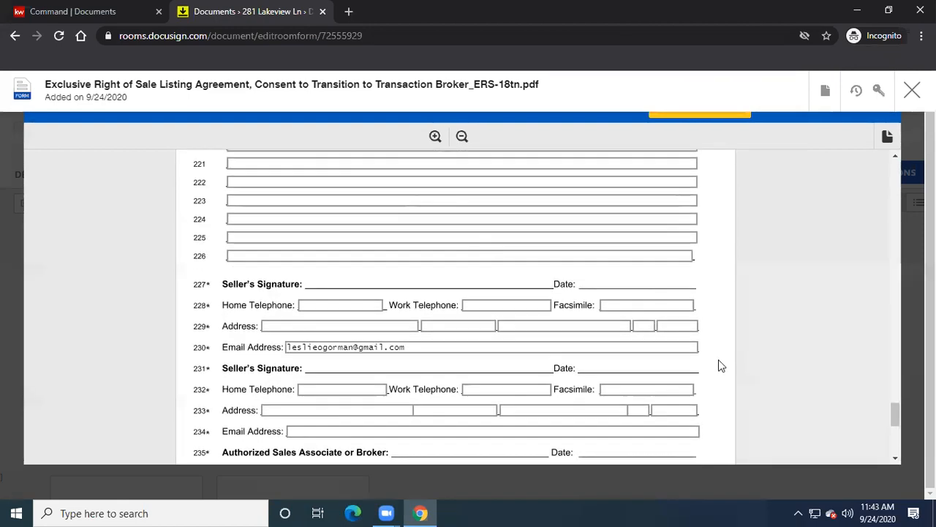
{"action": "scroll", "coordinate": [720, 366], "scroll_direction": "down", "scroll_amount": 5}
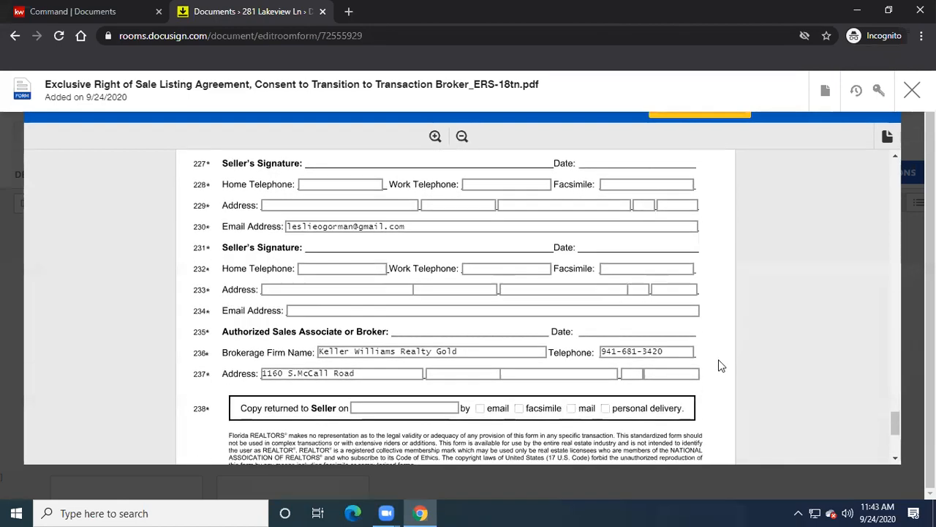
{"action": "scroll", "coordinate": [682, 365], "scroll_direction": "down", "scroll_amount": 1}
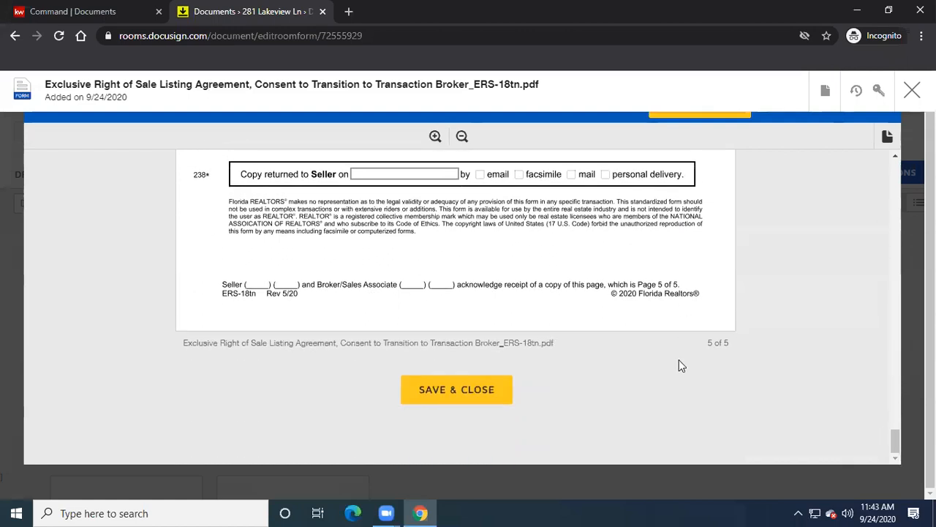
- Save and close the listing agreement, then review the seven Room Docs forms
{"action": "left_click", "coordinate": [464, 394]}
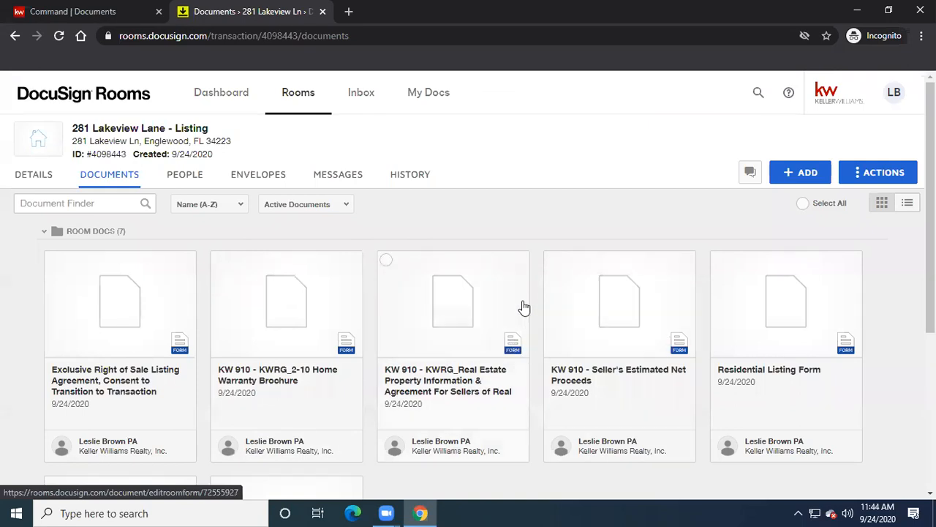
{"action": "scroll", "coordinate": [522, 306], "scroll_direction": "down", "scroll_amount": 1}
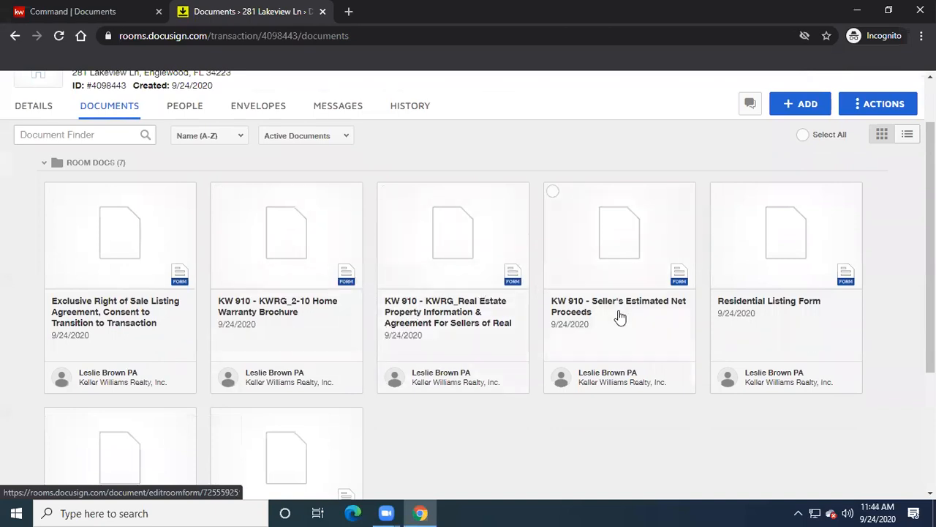
{"action": "scroll", "coordinate": [754, 338], "scroll_direction": "down", "scroll_amount": 1}
{"action": "scroll", "coordinate": [754, 337], "scroll_direction": "up", "scroll_amount": 1}
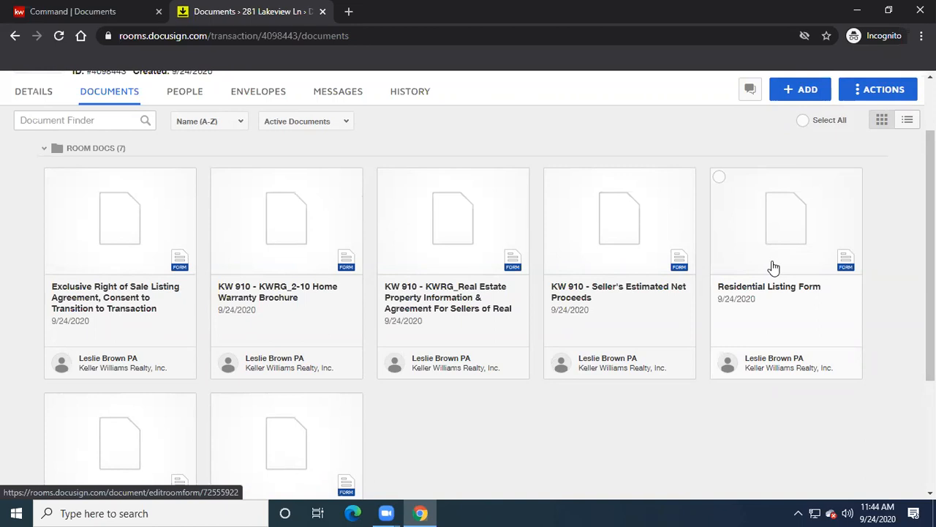
{"action": "scroll", "coordinate": [774, 267], "scroll_direction": "down", "scroll_amount": 1}
{"action": "scroll", "coordinate": [774, 268], "scroll_direction": "down", "scroll_amount": 1}
{"action": "scroll", "coordinate": [774, 268], "scroll_direction": "up", "scroll_amount": 1}
{"action": "scroll", "coordinate": [774, 268], "scroll_direction": "up", "scroll_amount": 1}
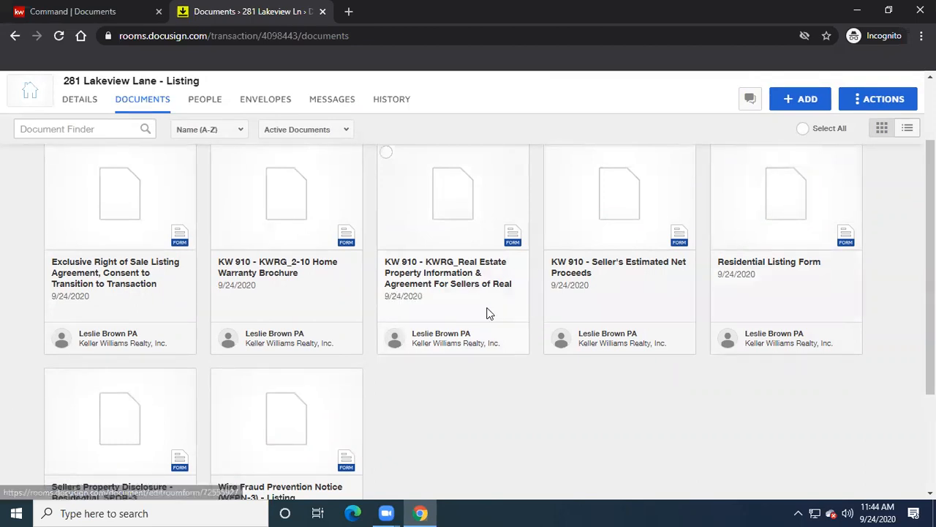
{"action": "scroll", "coordinate": [490, 313], "scroll_direction": "down", "scroll_amount": 3}
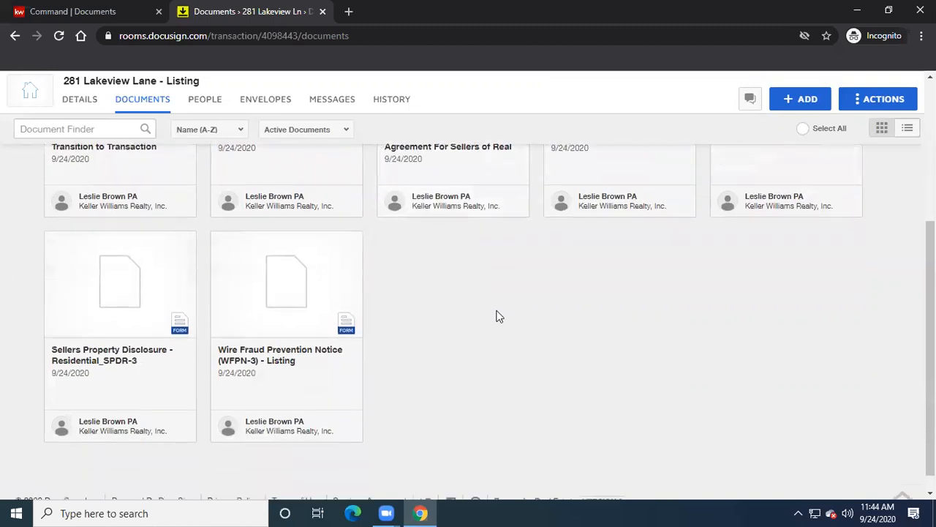
{"action": "scroll", "coordinate": [497, 318], "scroll_direction": "up", "scroll_amount": 5}
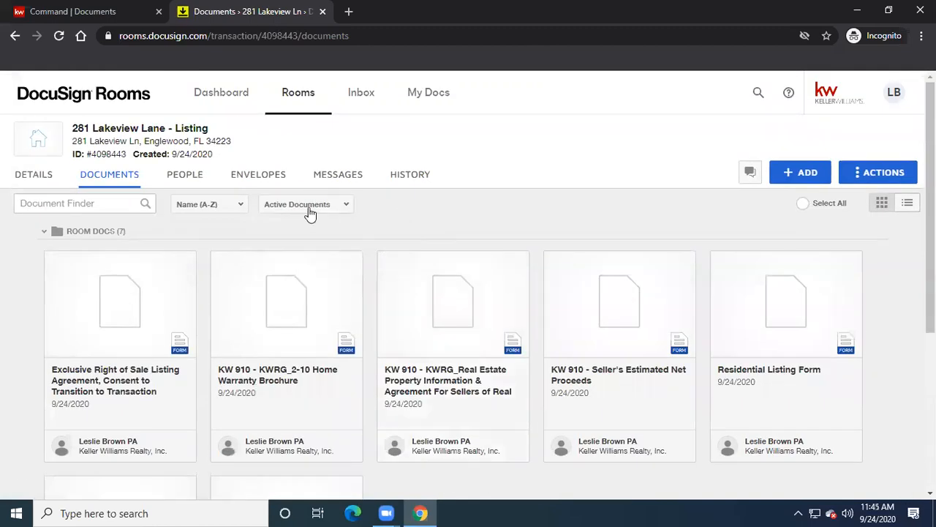
- From the People tab, start an invite and fill in the seller's e-mail from the suggestion
{"action": "left_click", "coordinate": [189, 177]}
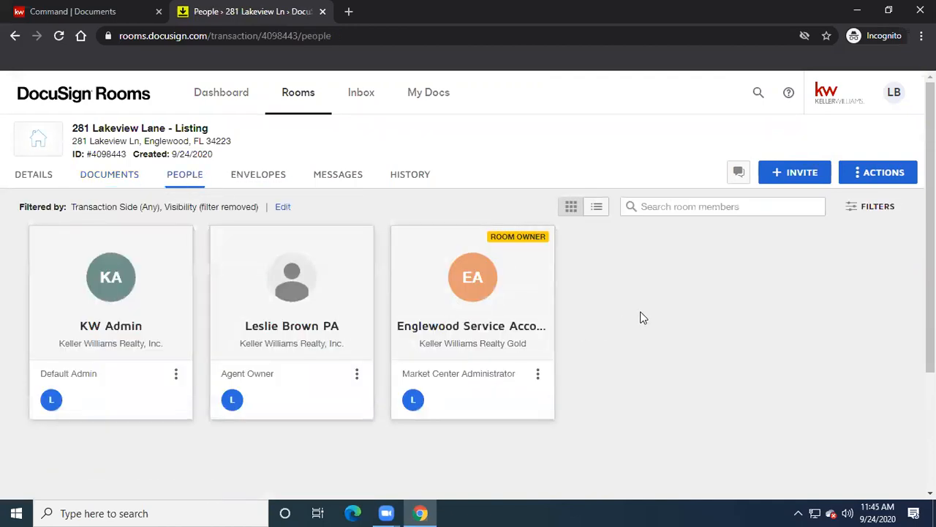
{"action": "scroll", "coordinate": [640, 318], "scroll_direction": "down", "scroll_amount": 1}
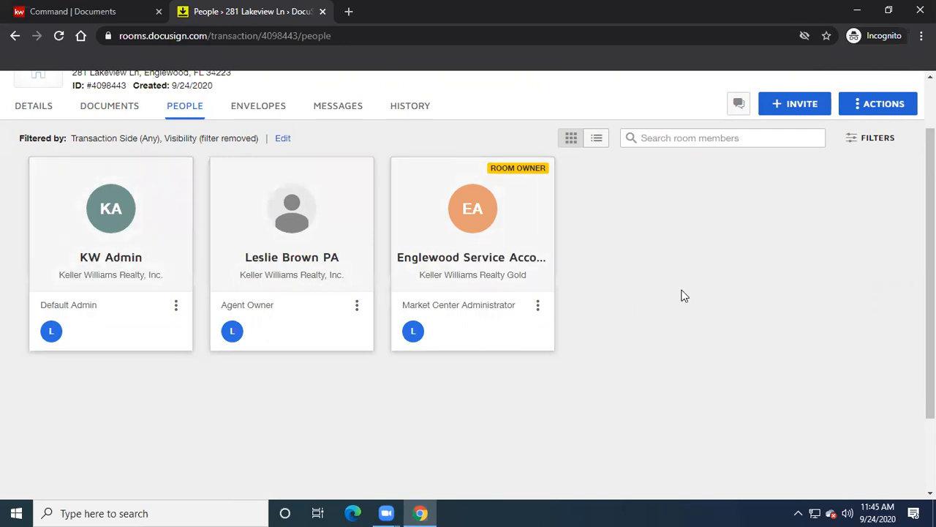
{"action": "scroll", "coordinate": [681, 295], "scroll_direction": "down", "scroll_amount": 3}
{"action": "scroll", "coordinate": [680, 293], "scroll_direction": "up", "scroll_amount": 4}
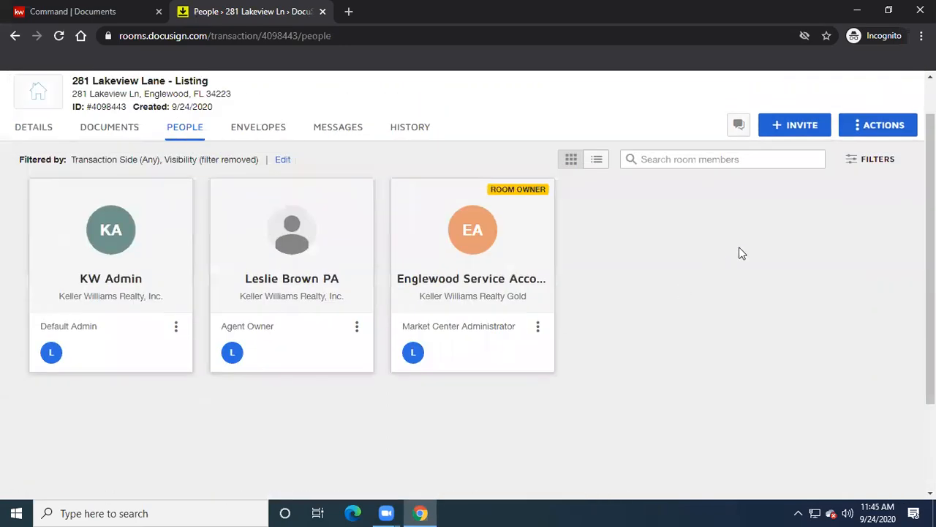
{"action": "left_click", "coordinate": [795, 132]}
{"action": "left_click", "coordinate": [462, 191]}
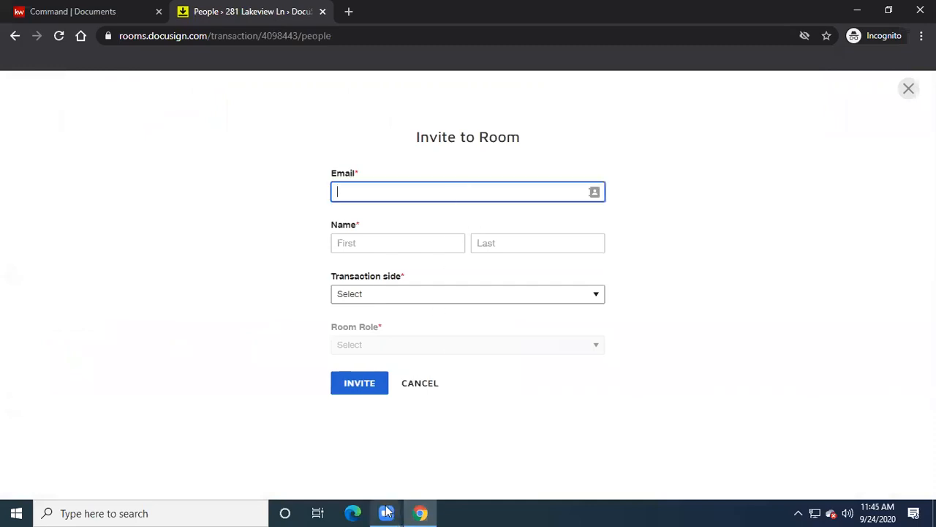
{"action": "mouse_move", "coordinate": [387, 512]}
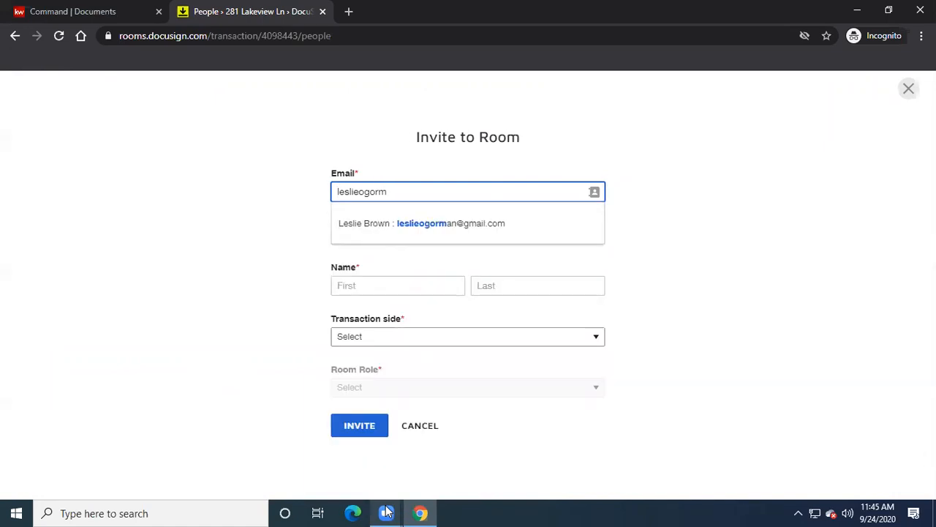
{"action": "left_click", "coordinate": [445, 223]}
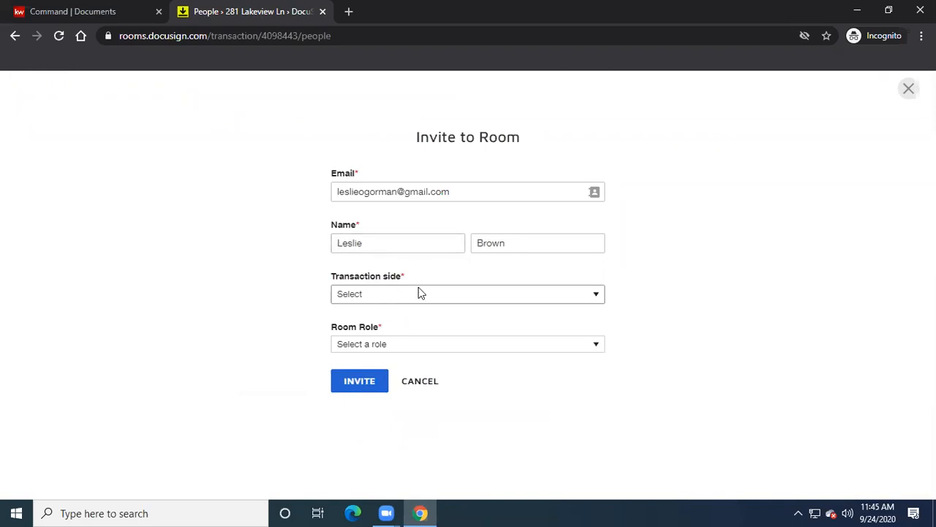
- Set transaction side to List Side and room role to Client, then send the invitation
{"action": "left_click", "coordinate": [476, 297]}
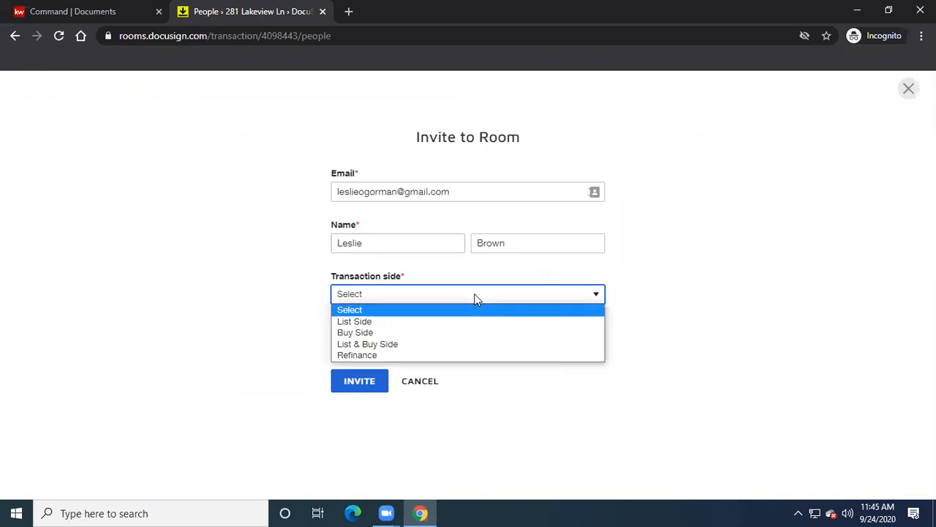
{"action": "left_click", "coordinate": [383, 322]}
{"action": "left_click", "coordinate": [479, 346]}
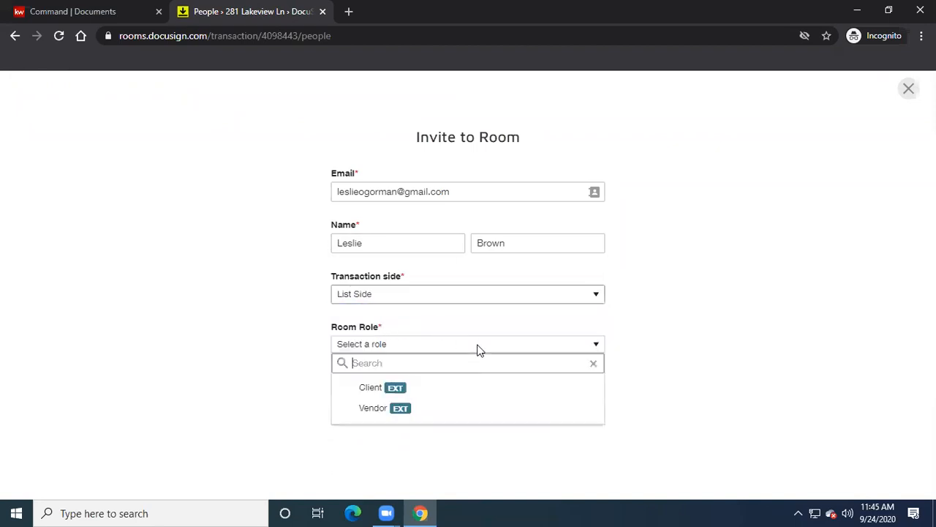
{"action": "left_click", "coordinate": [411, 386]}
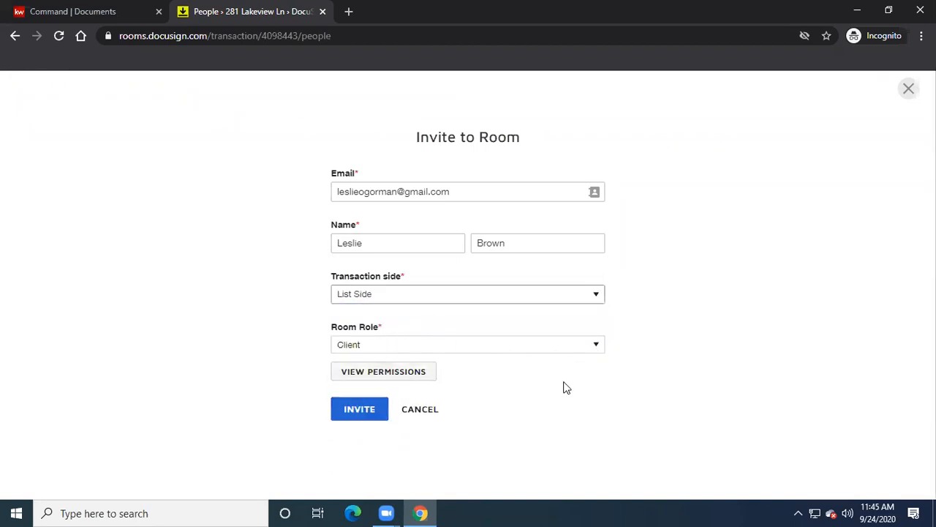
{"action": "left_click", "coordinate": [355, 411]}
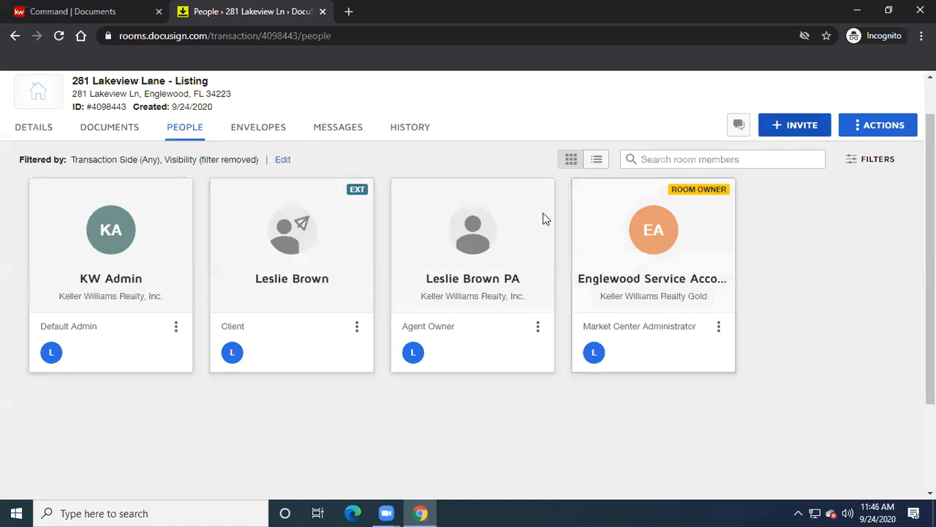
{"action": "left_click", "coordinate": [255, 129]}
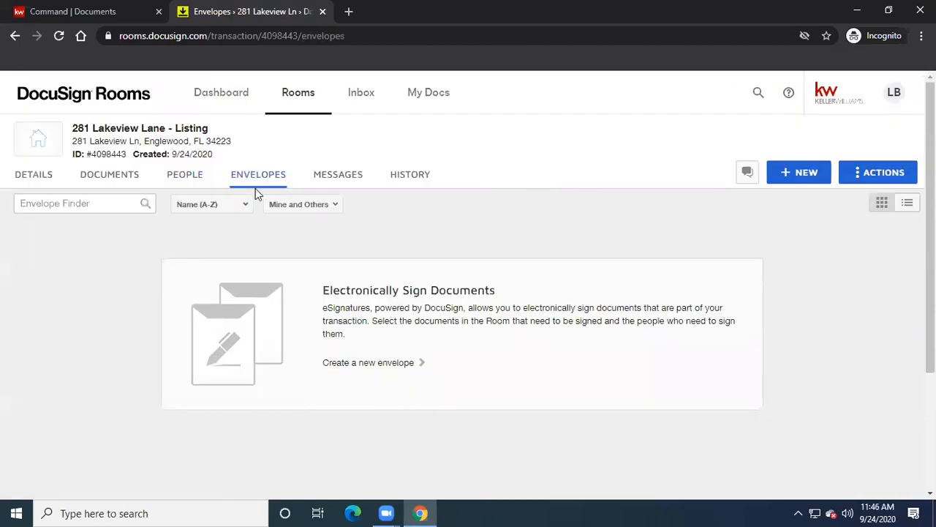
{"action": "left_click", "coordinate": [803, 175]}
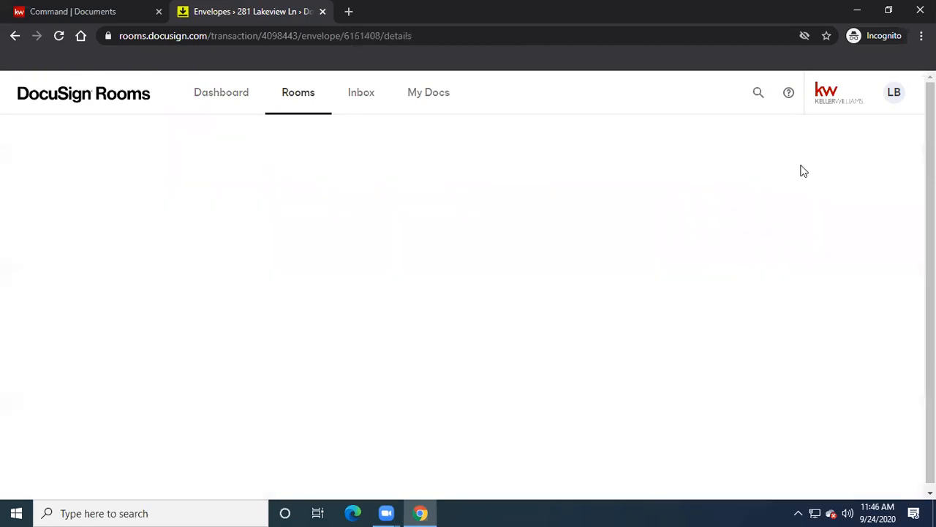
{"action": "left_click_drag", "start_coordinate": [119, 213], "coordinate": [2, 220]}
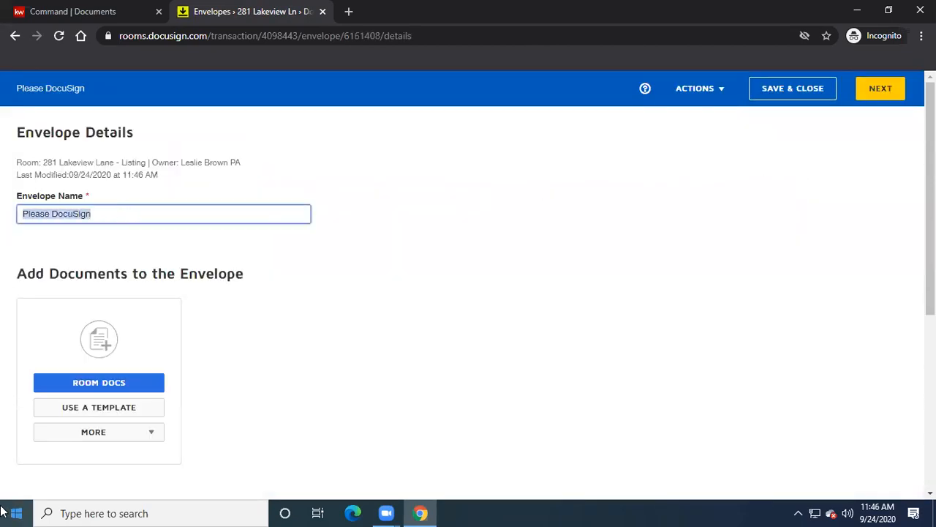
{"action": "type", "text": "Listin"}
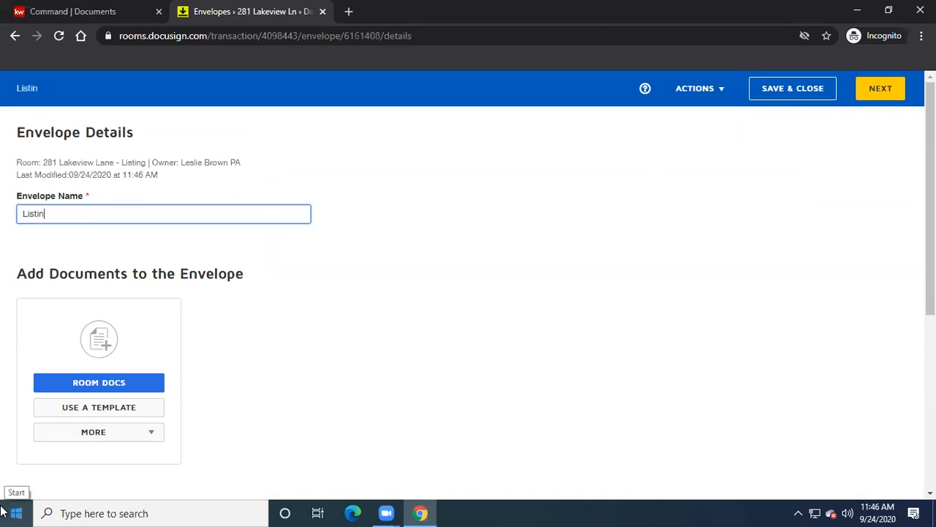
{"action": "type", "text": "g paperwork for"}
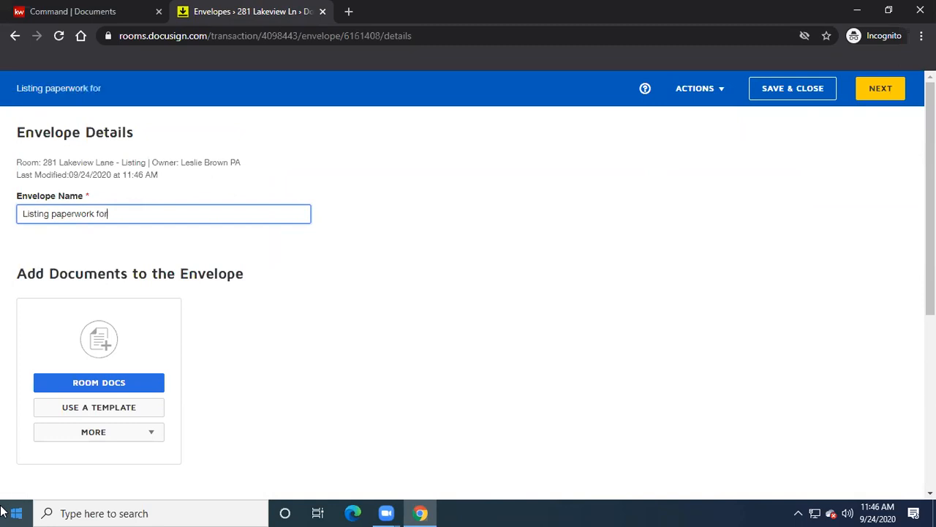
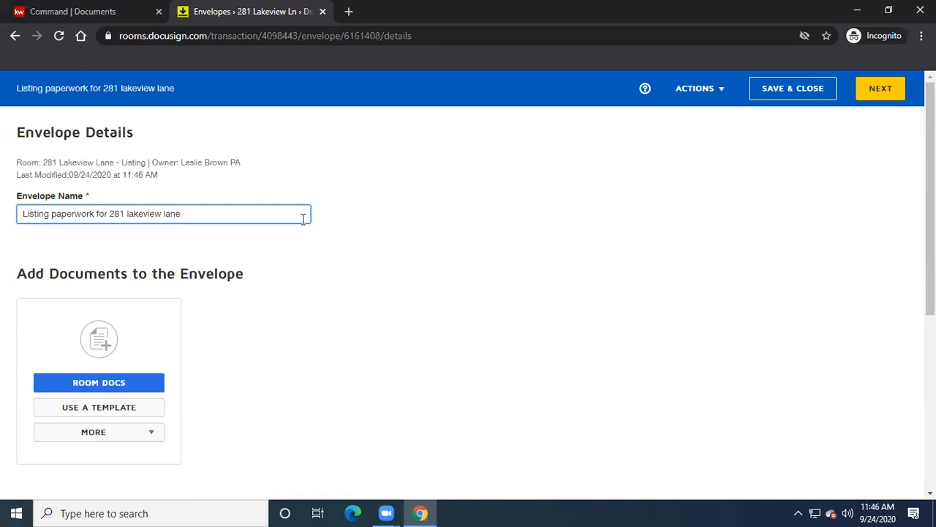
{"action": "scroll", "coordinate": [306, 223], "scroll_direction": "down", "scroll_amount": 2}
{"action": "scroll", "coordinate": [344, 253], "scroll_direction": "down", "scroll_amount": 2}
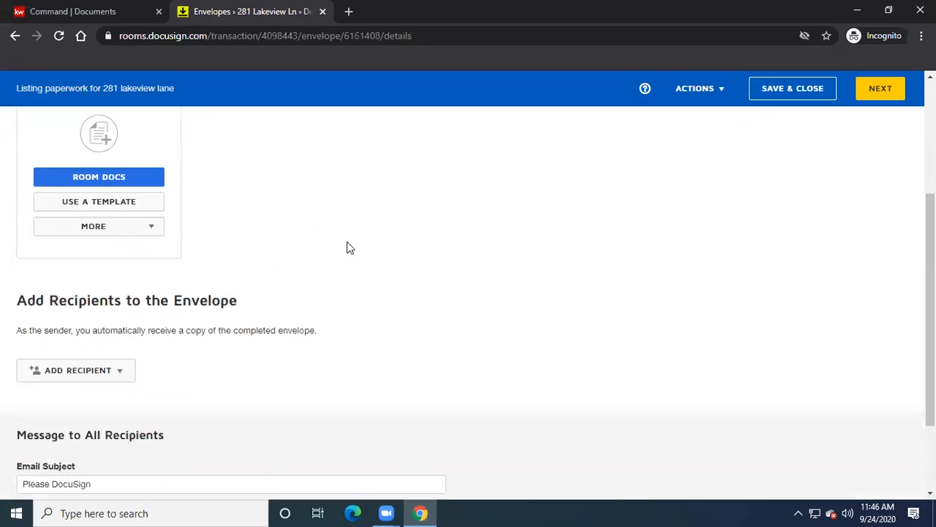
{"action": "scroll", "coordinate": [349, 247], "scroll_direction": "up", "scroll_amount": 1}
{"action": "scroll", "coordinate": [347, 247], "scroll_direction": "up", "scroll_amount": 1}
{"action": "scroll", "coordinate": [347, 249], "scroll_direction": "down", "scroll_amount": 3}
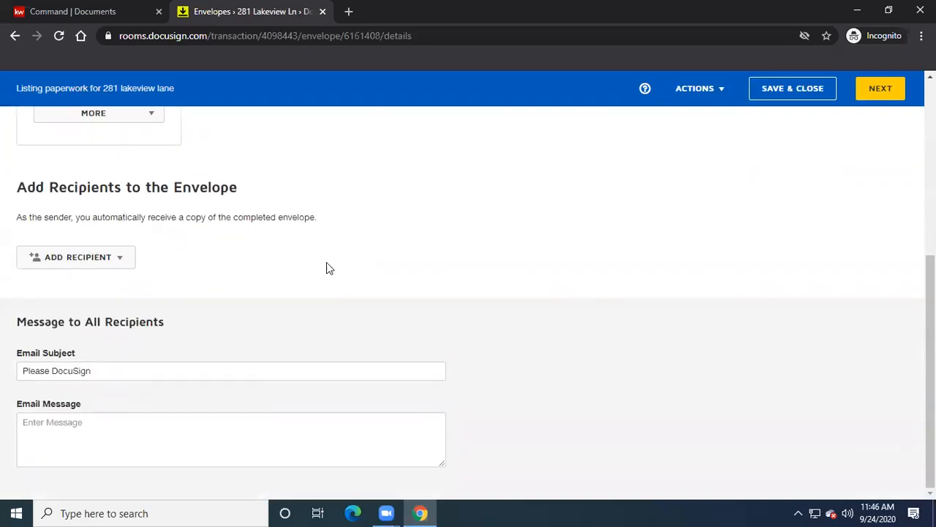
{"action": "left_click", "coordinate": [101, 372]}
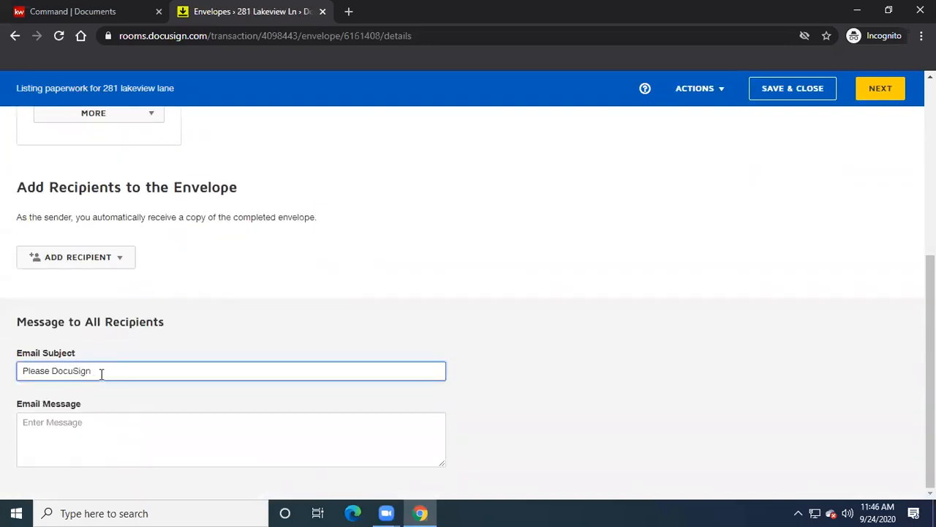
{"action": "scroll", "coordinate": [385, 292], "scroll_direction": "up", "scroll_amount": 5}
{"action": "left_click_drag", "start_coordinate": [195, 214], "coordinate": [42, 233]}
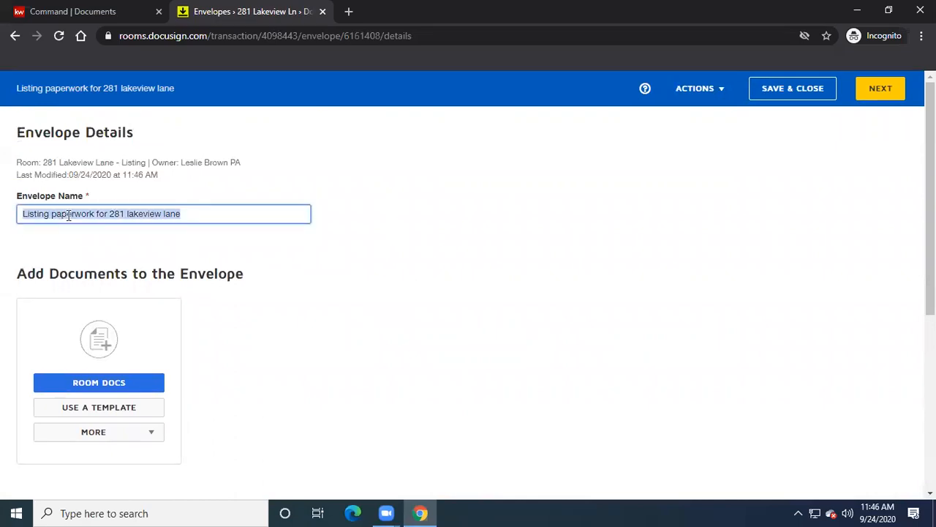
{"action": "right_click", "coordinate": [68, 216]}
{"action": "left_click", "coordinate": [99, 264]}
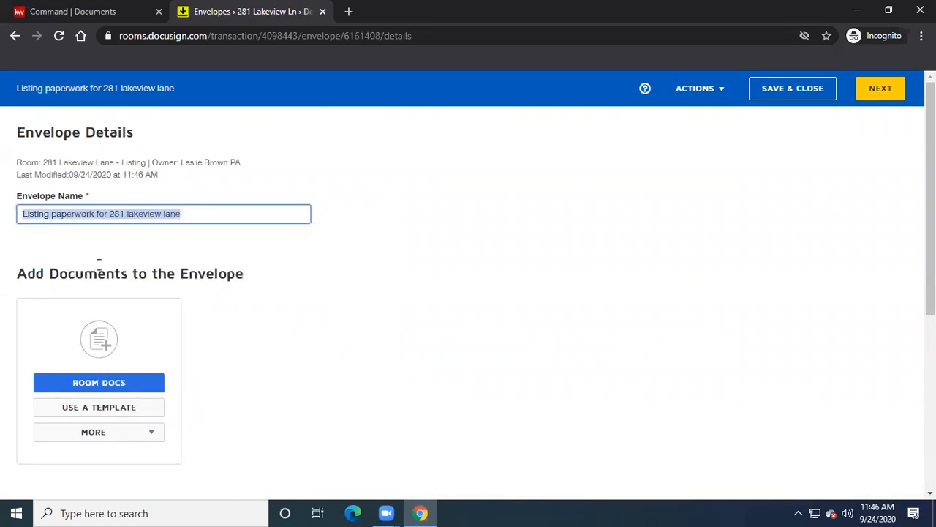
{"action": "left_click", "coordinate": [373, 274]}
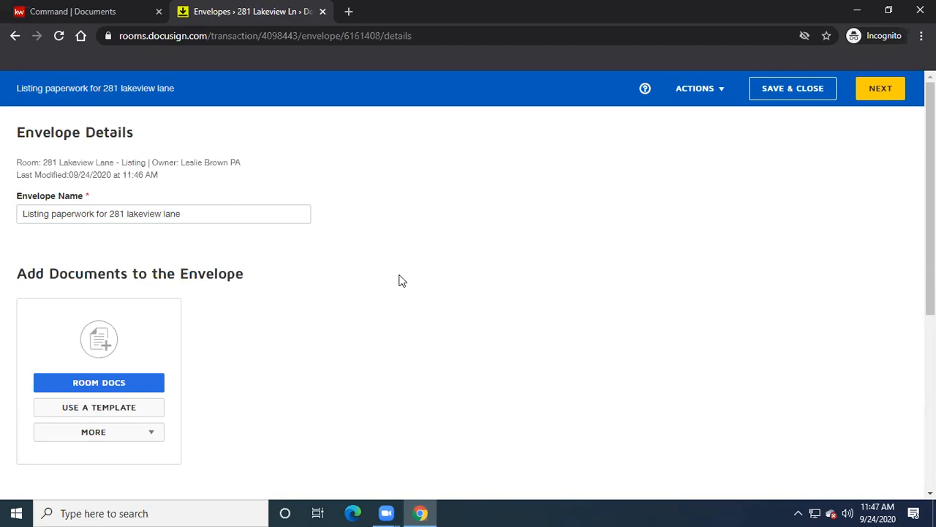
{"action": "scroll", "coordinate": [401, 280], "scroll_direction": "down", "scroll_amount": 1}
{"action": "scroll", "coordinate": [401, 280], "scroll_direction": "down", "scroll_amount": 1}
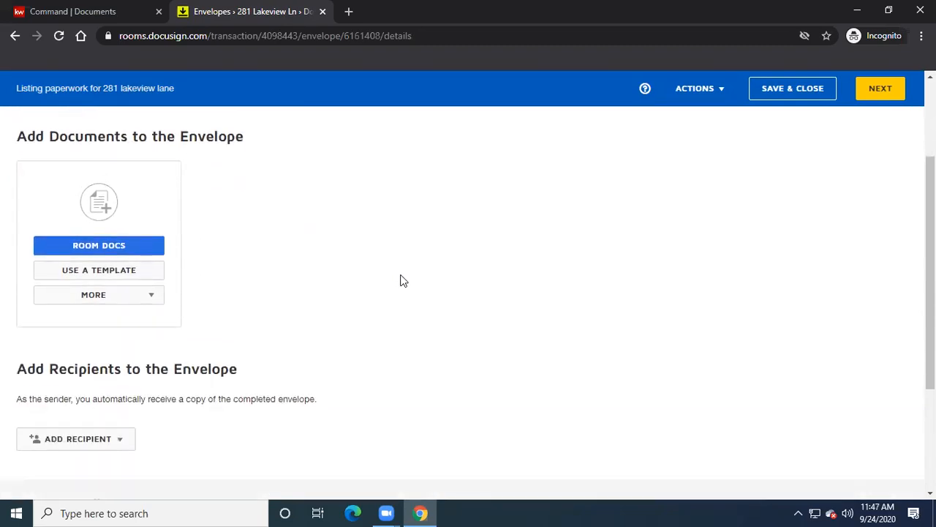
- Replace the default email subject with the pasted envelope name
{"action": "scroll", "coordinate": [402, 281], "scroll_direction": "down", "scroll_amount": 3}
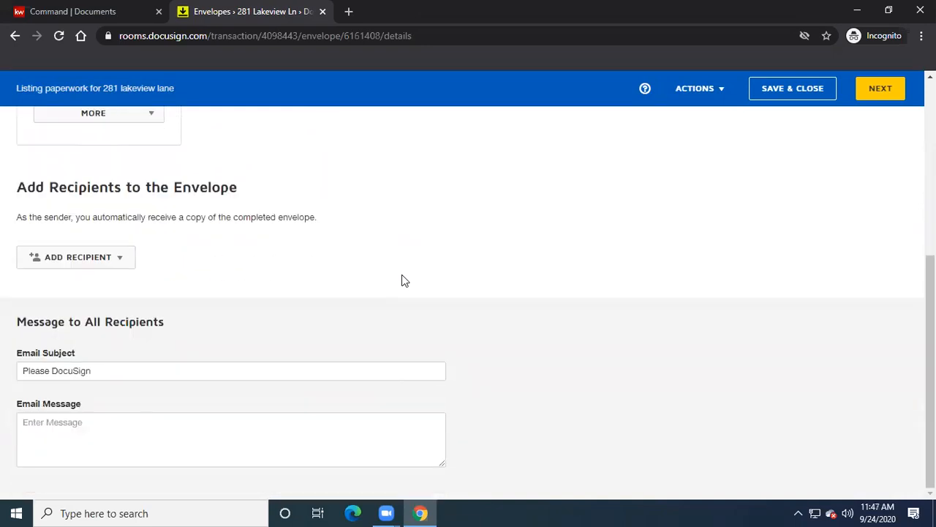
{"action": "left_click", "coordinate": [112, 369]}
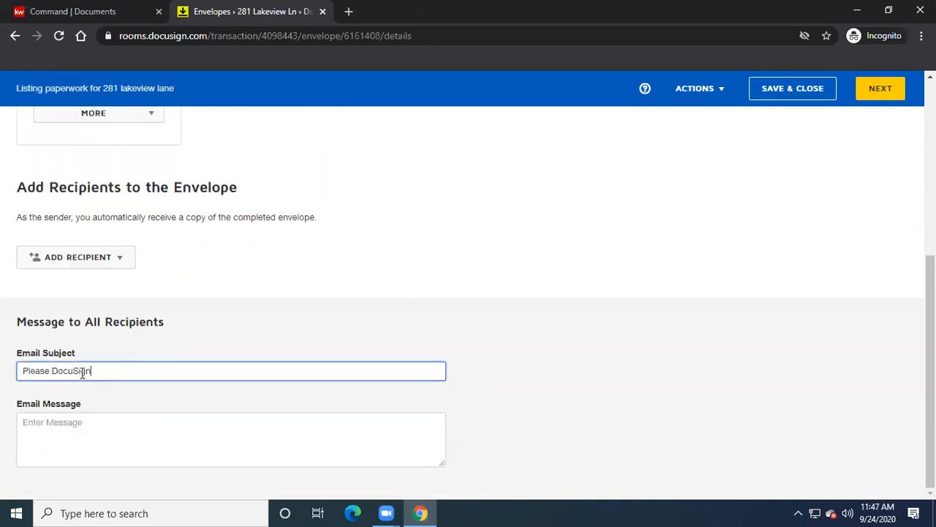
{"action": "left_click_drag", "start_coordinate": [91, 371], "coordinate": [6, 368]}
{"action": "key", "text": "BackSpace"}
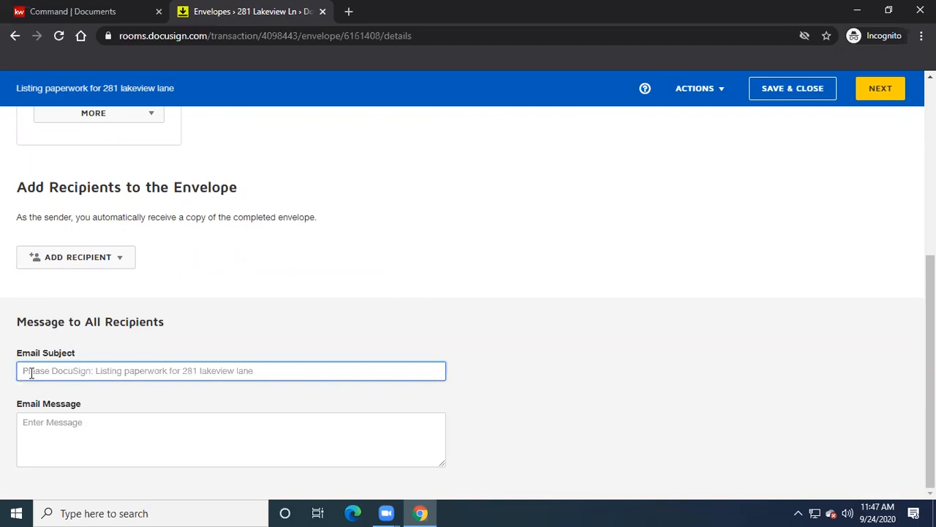
{"action": "right_click", "coordinate": [31, 373]}
{"action": "left_click", "coordinate": [69, 266]}
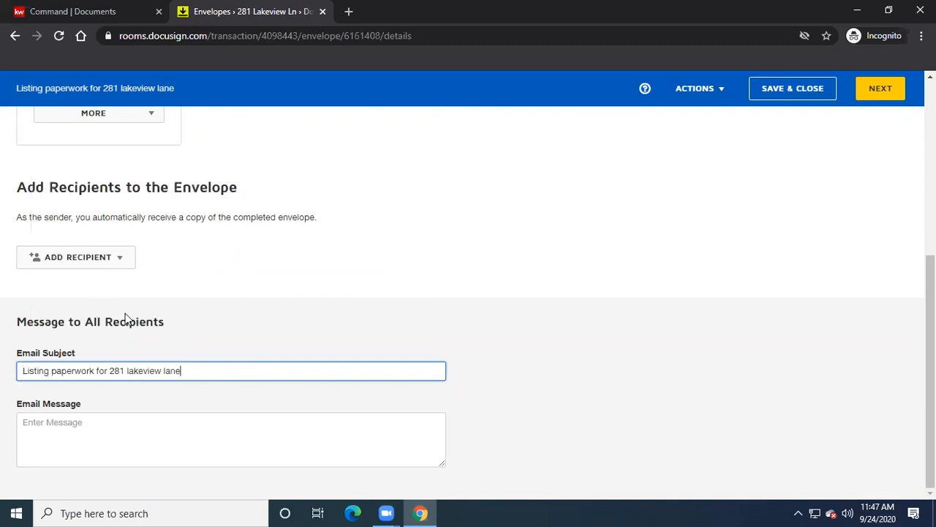
- Write the email message beginning 'Please use the link...' with signing instructions
{"action": "left_click", "coordinate": [68, 429]}
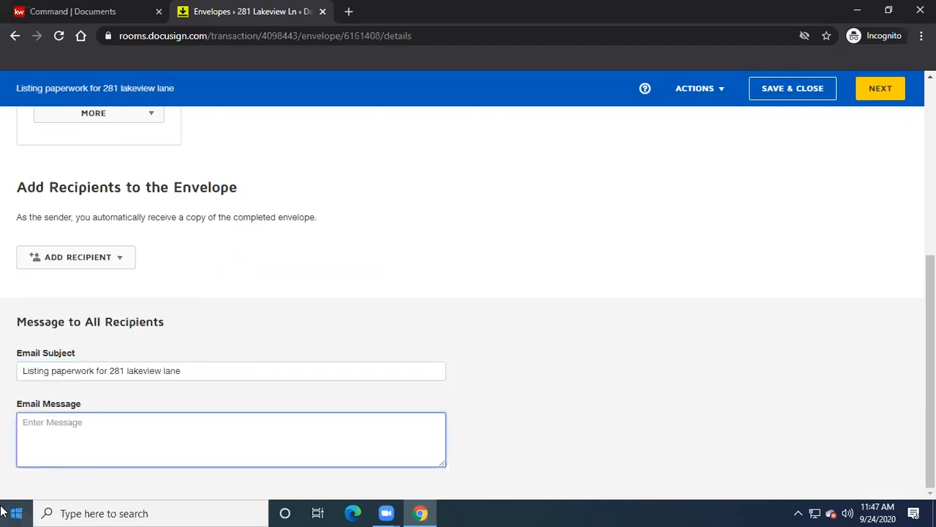
{"action": "type", "text": "Pl"}
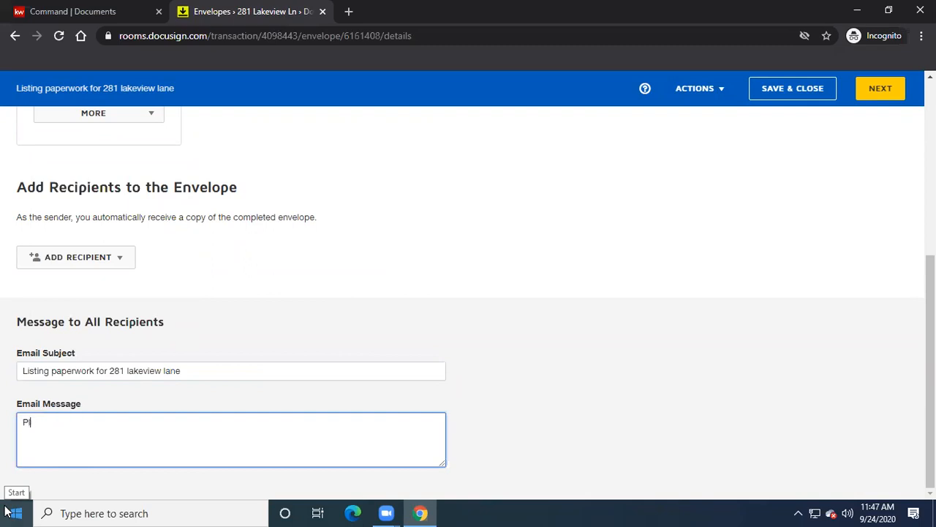
{"action": "type", "text": "ease use the"}
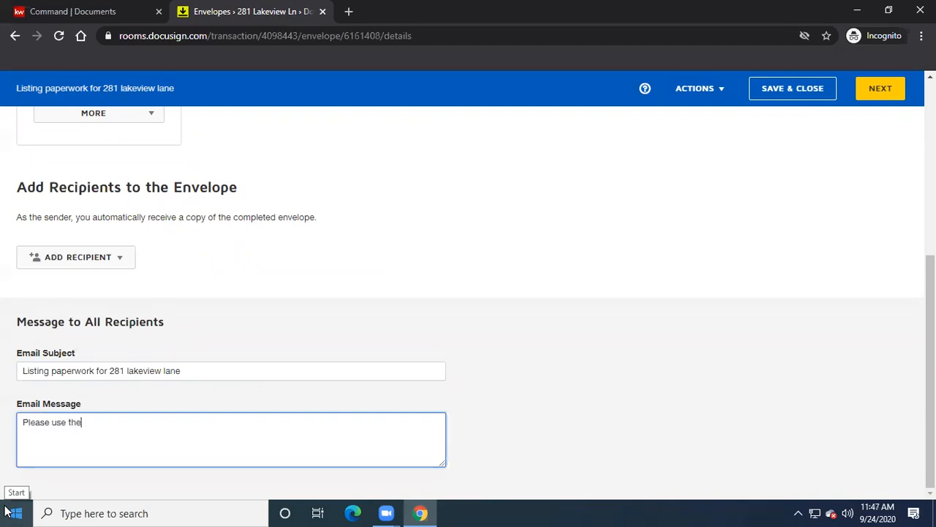
{"action": "type", "text": " link in thie"}
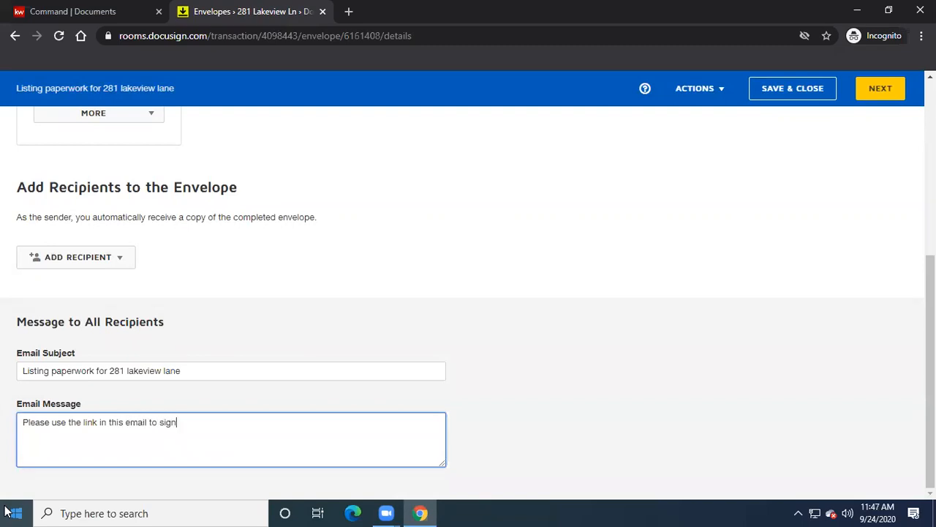
{"action": "type", "text": "f you hare having andy toruble"}
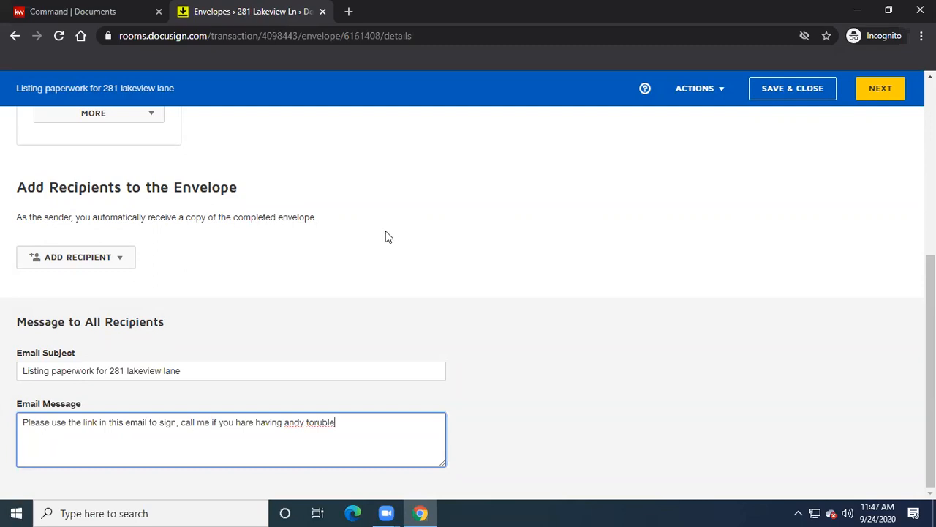
{"action": "scroll", "coordinate": [391, 236], "scroll_direction": "up", "scroll_amount": 1}
{"action": "scroll", "coordinate": [391, 236], "scroll_direction": "up", "scroll_amount": 3}
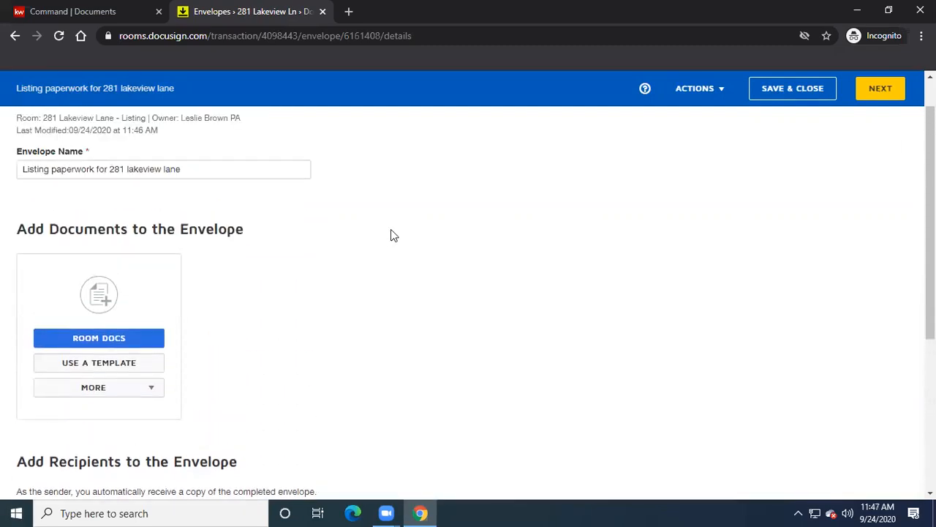
{"action": "scroll", "coordinate": [391, 236], "scroll_direction": "down", "scroll_amount": 1}
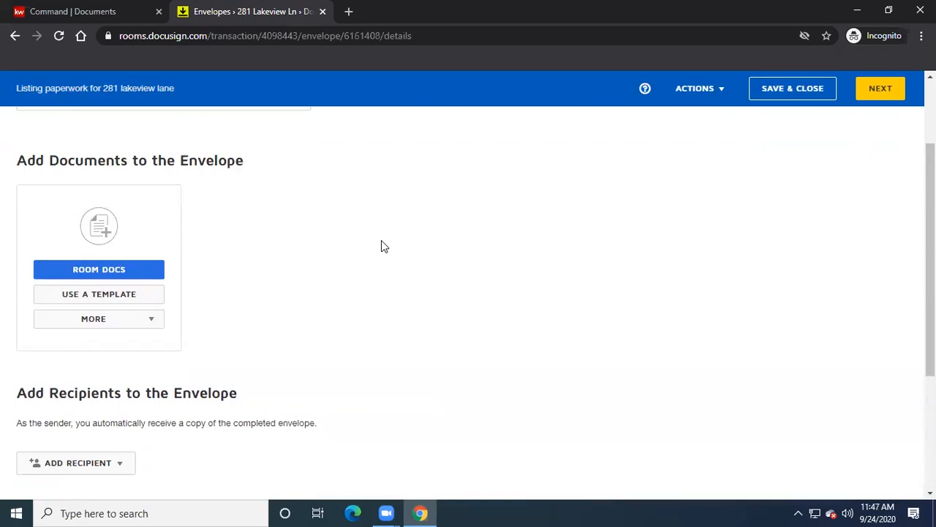
{"action": "scroll", "coordinate": [381, 240], "scroll_direction": "up", "scroll_amount": 1}
- From Room Docs, tick the listing agreement, home warranty brochure and seller property information
{"action": "left_click", "coordinate": [101, 339]}
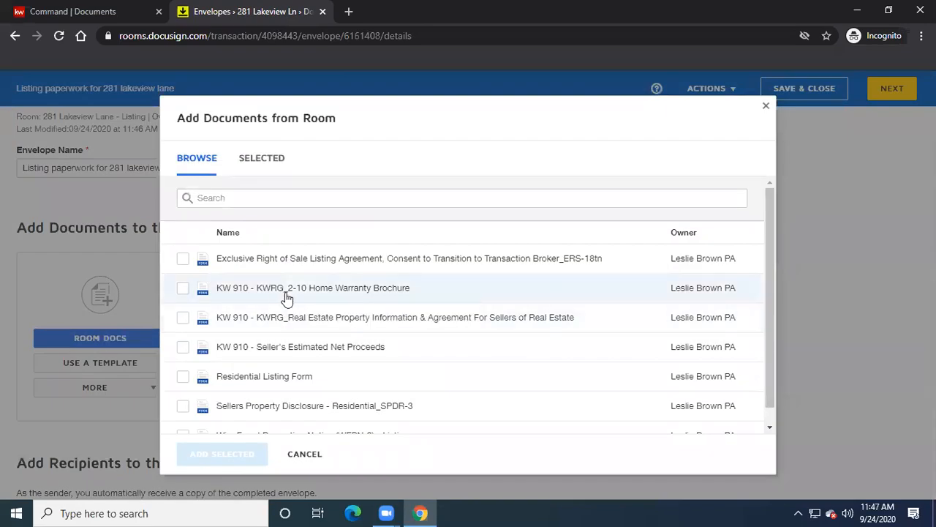
{"action": "scroll", "coordinate": [299, 307], "scroll_direction": "down", "scroll_amount": 1}
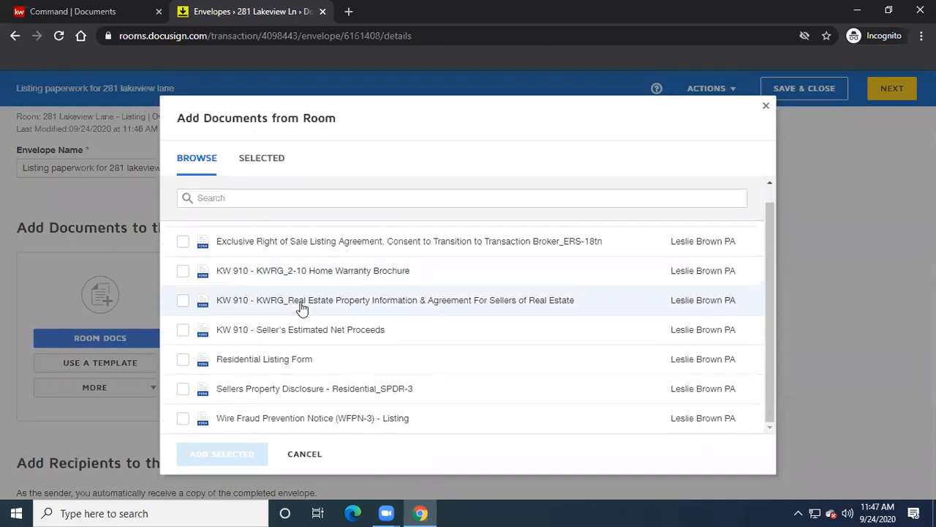
{"action": "scroll", "coordinate": [289, 297], "scroll_direction": "up", "scroll_amount": 1}
{"action": "scroll", "coordinate": [249, 313], "scroll_direction": "down", "scroll_amount": 1}
{"action": "scroll", "coordinate": [247, 313], "scroll_direction": "up", "scroll_amount": 1}
{"action": "left_click", "coordinate": [183, 260]}
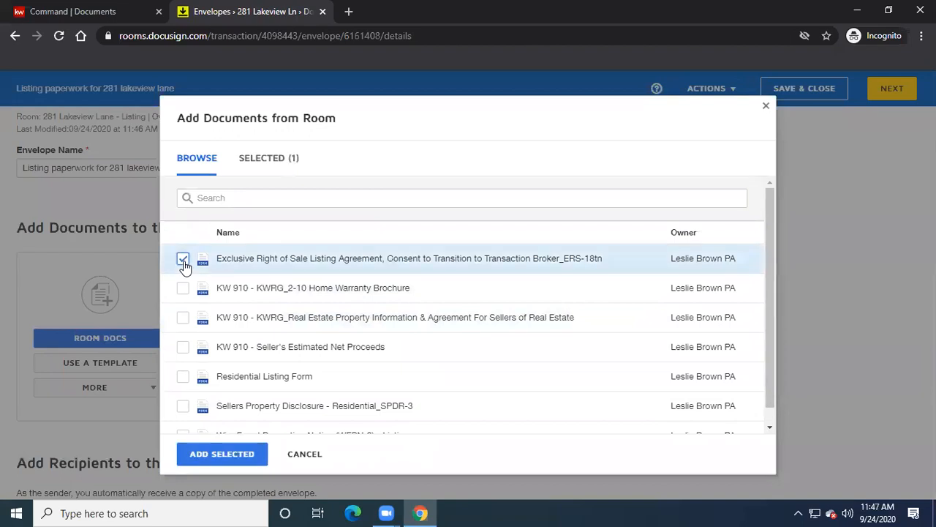
{"action": "left_click", "coordinate": [183, 288]}
{"action": "left_click", "coordinate": [183, 317]}
- Tick the net proceeds, listing form, disclosure and wire fraud notice, then add all seven
{"action": "left_click", "coordinate": [183, 347]}
{"action": "left_click", "coordinate": [183, 379]}
{"action": "left_click", "coordinate": [182, 407]}
{"action": "scroll", "coordinate": [264, 388], "scroll_direction": "down", "scroll_amount": 1}
{"action": "left_click", "coordinate": [183, 420]}
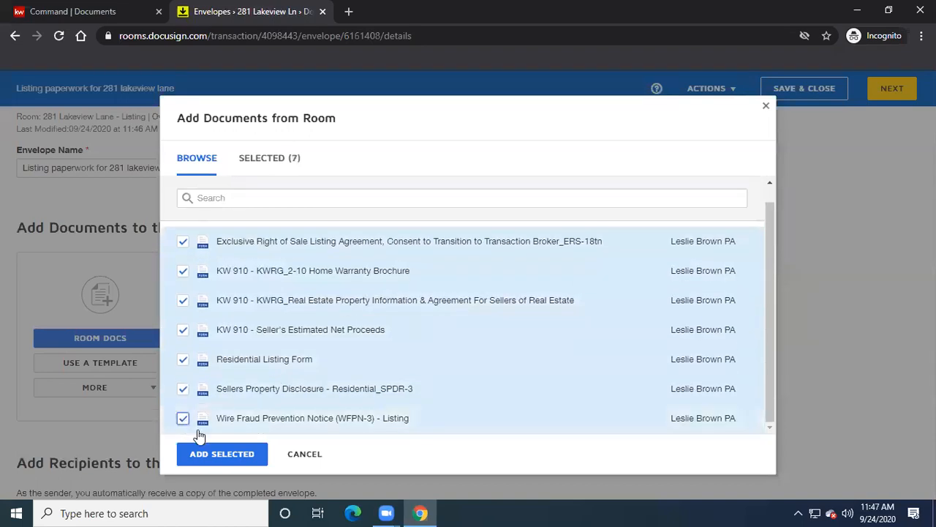
{"action": "left_click", "coordinate": [219, 452]}
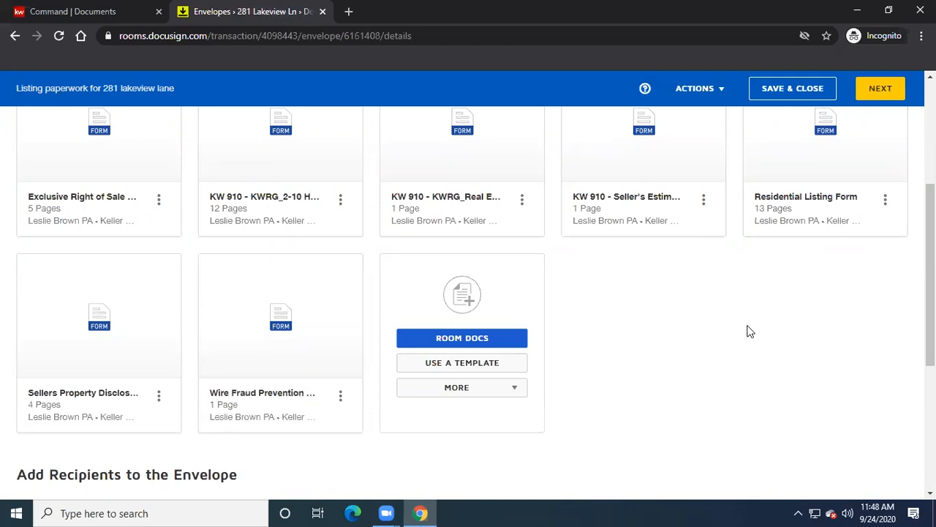
- Open the Add Recipient dropdown under Add Recipients to the Envelope
{"action": "scroll", "coordinate": [750, 332], "scroll_direction": "down", "scroll_amount": 4}
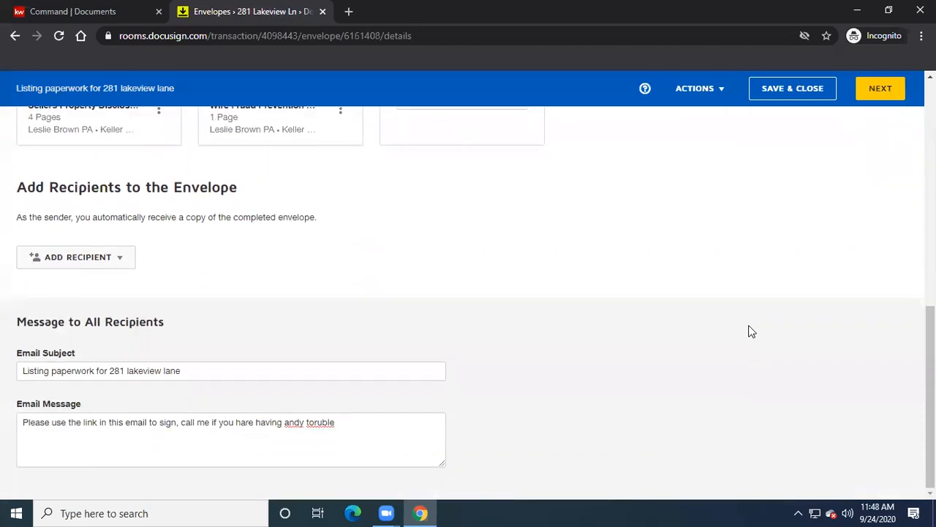
{"action": "left_click", "coordinate": [117, 261]}
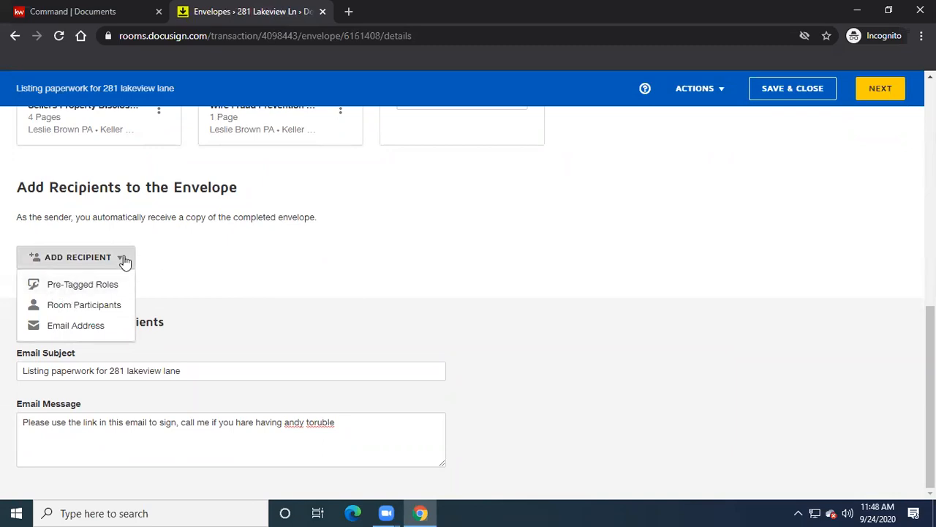
{"action": "scroll", "coordinate": [441, 254], "scroll_direction": "up", "scroll_amount": 4}
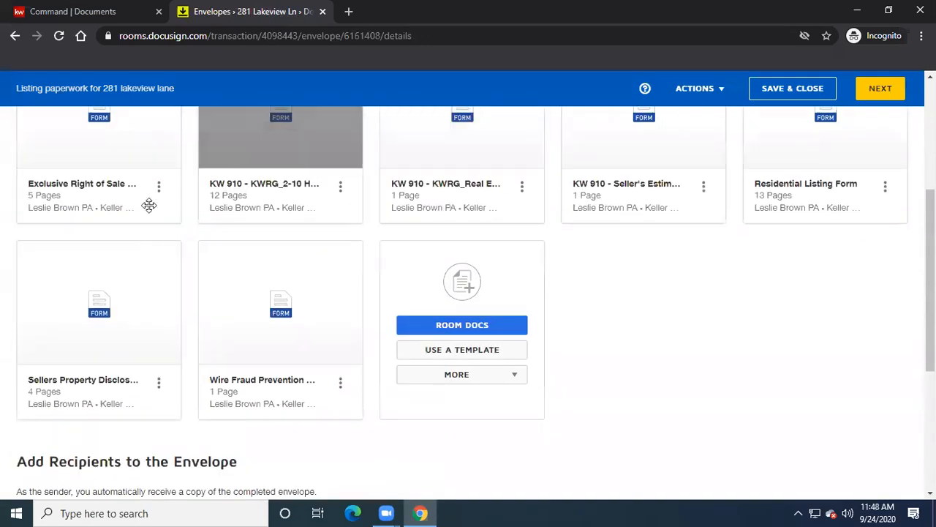
{"action": "scroll", "coordinate": [687, 409], "scroll_direction": "down", "scroll_amount": 2}
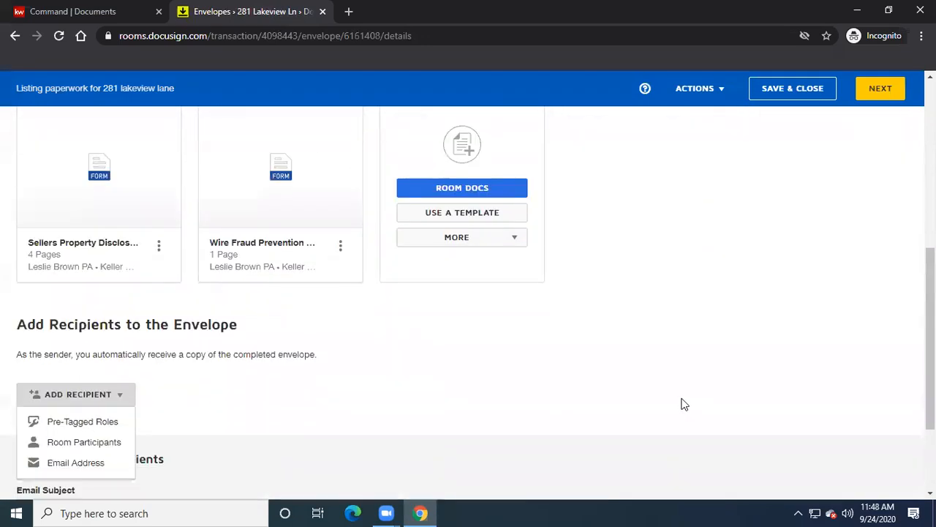
{"action": "scroll", "coordinate": [683, 403], "scroll_direction": "down", "scroll_amount": 1}
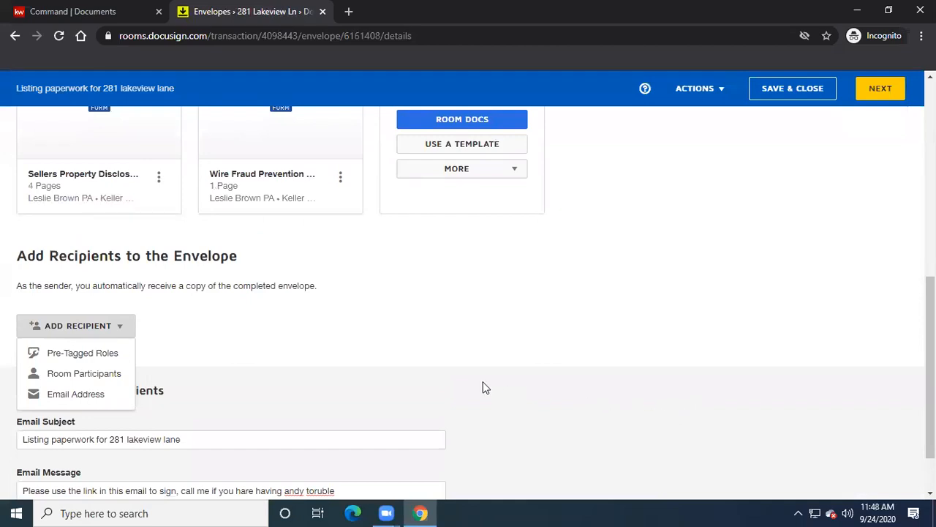
- From the pre-tagged roles, include Seller One and assign the seller as its recipient
{"action": "left_click", "coordinate": [71, 356]}
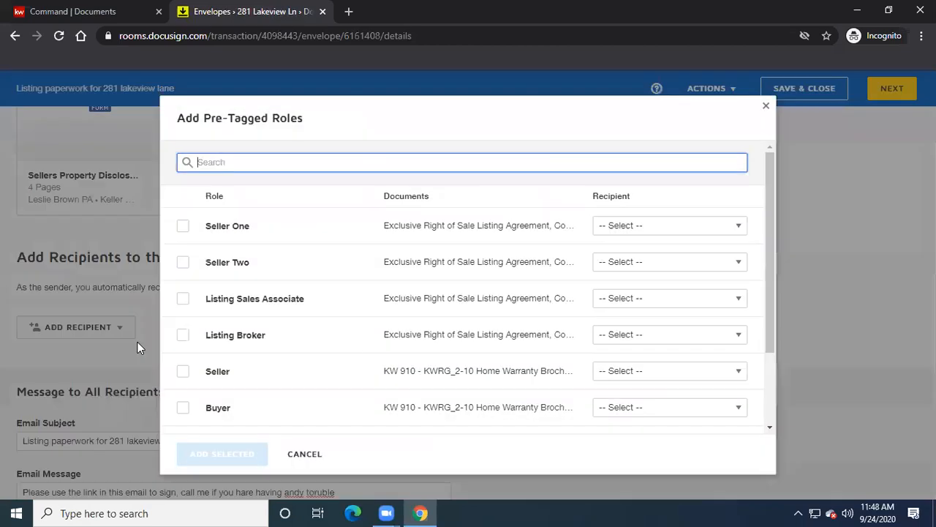
{"action": "left_click", "coordinate": [183, 227]}
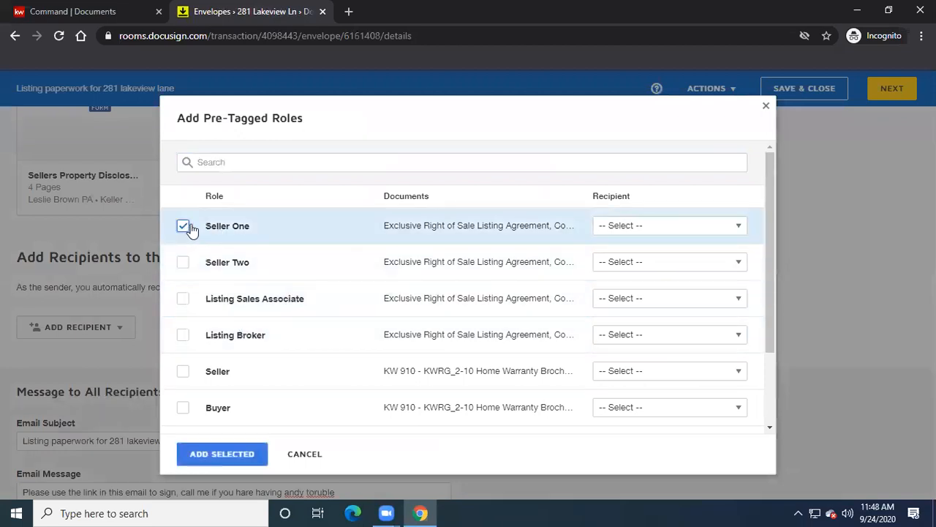
{"action": "left_click", "coordinate": [713, 227]}
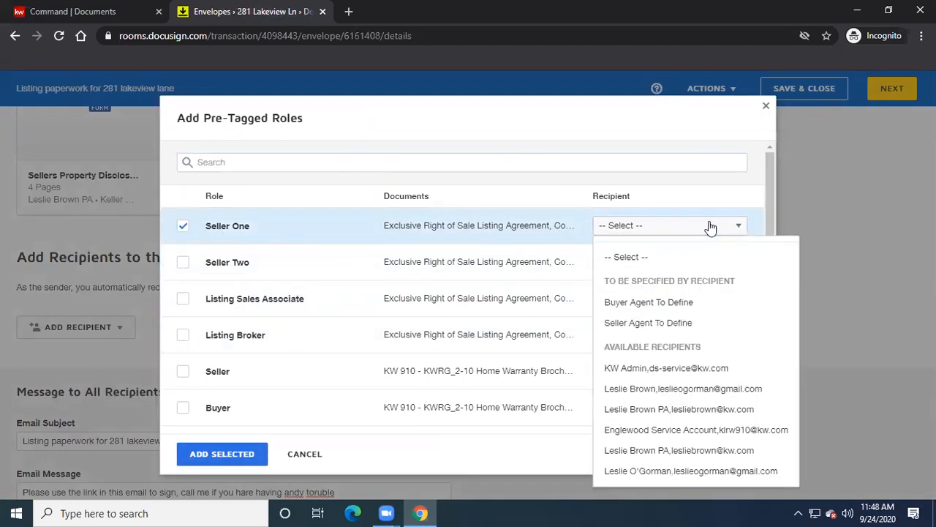
{"action": "left_click", "coordinate": [680, 394]}
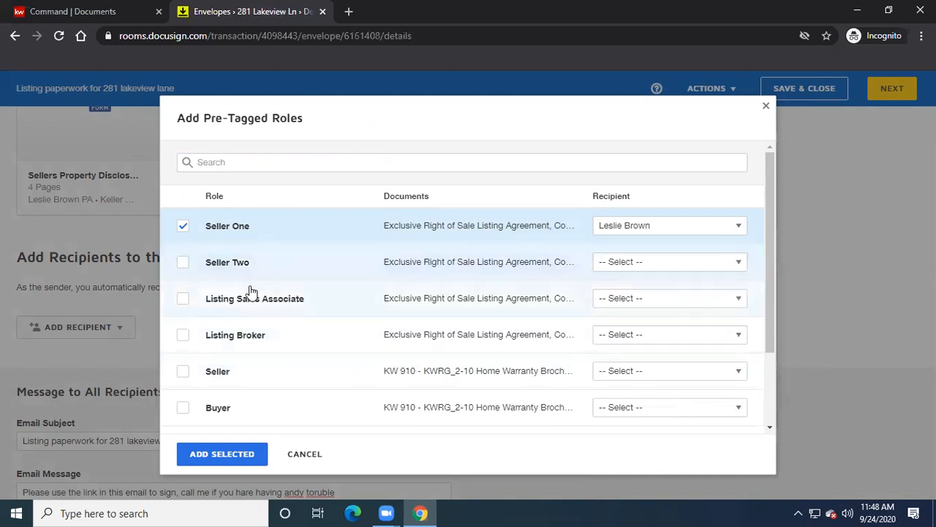
- Include Listing Sales Associate and assign the agent's office account to it
{"action": "left_click", "coordinate": [183, 299]}
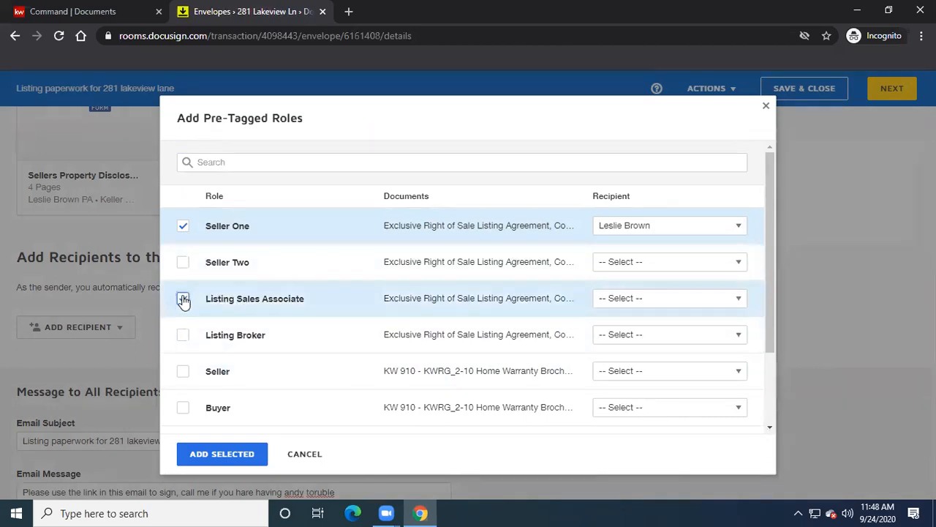
{"action": "left_click", "coordinate": [739, 299]}
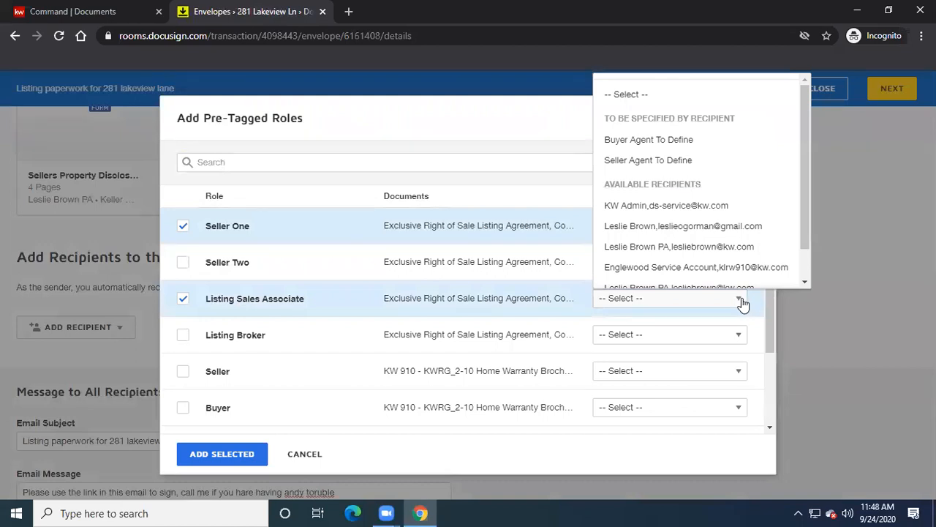
{"action": "left_click_drag", "start_coordinate": [809, 188], "coordinate": [809, 231]}
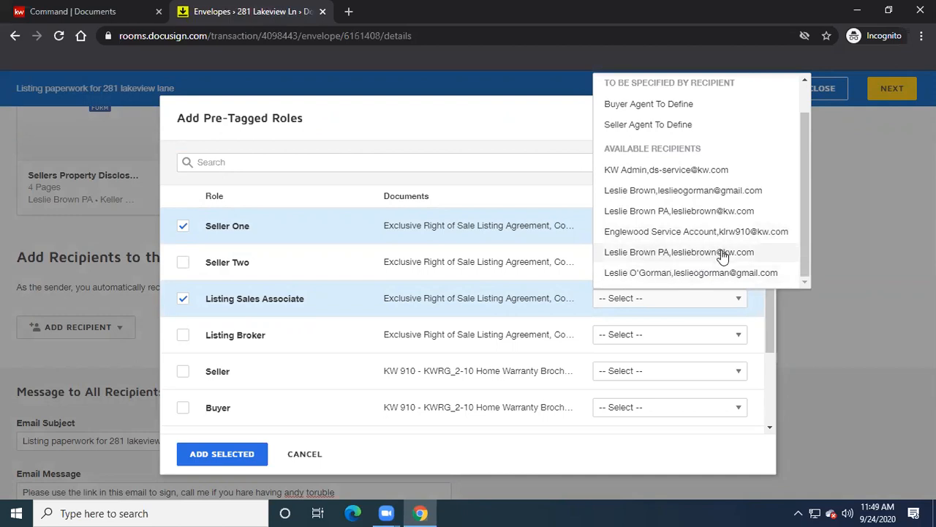
{"action": "left_click", "coordinate": [674, 212]}
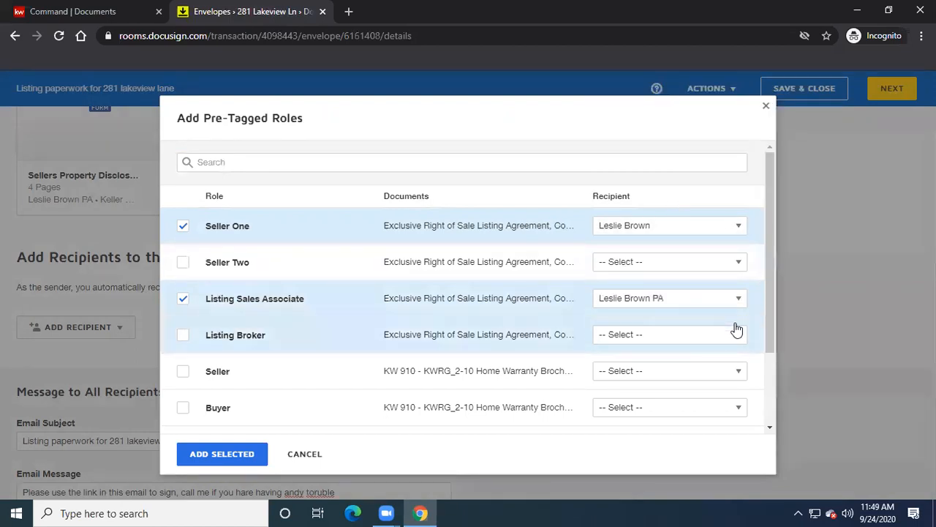
- Assign the Englewood service account as Listing Broker and add the three selected roles
{"action": "left_click", "coordinate": [183, 340]}
{"action": "left_click", "coordinate": [739, 335]}
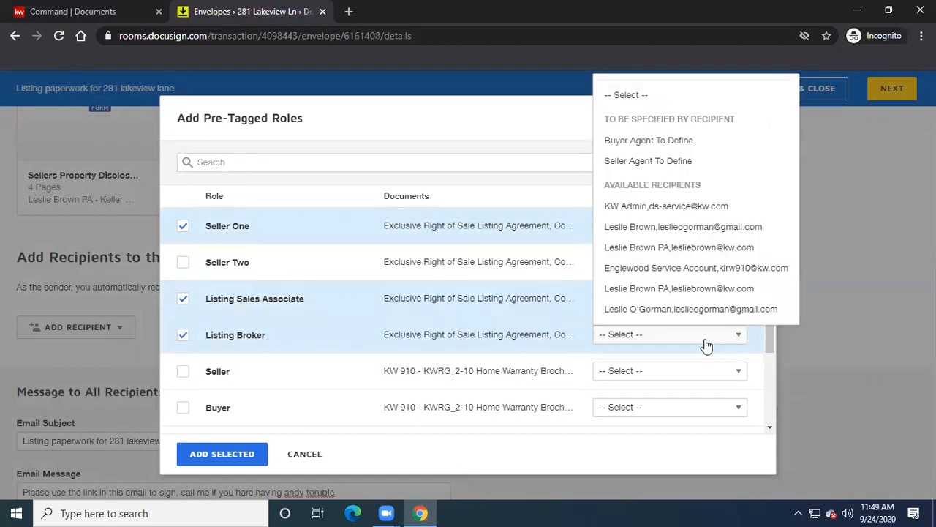
{"action": "left_click", "coordinate": [661, 268]}
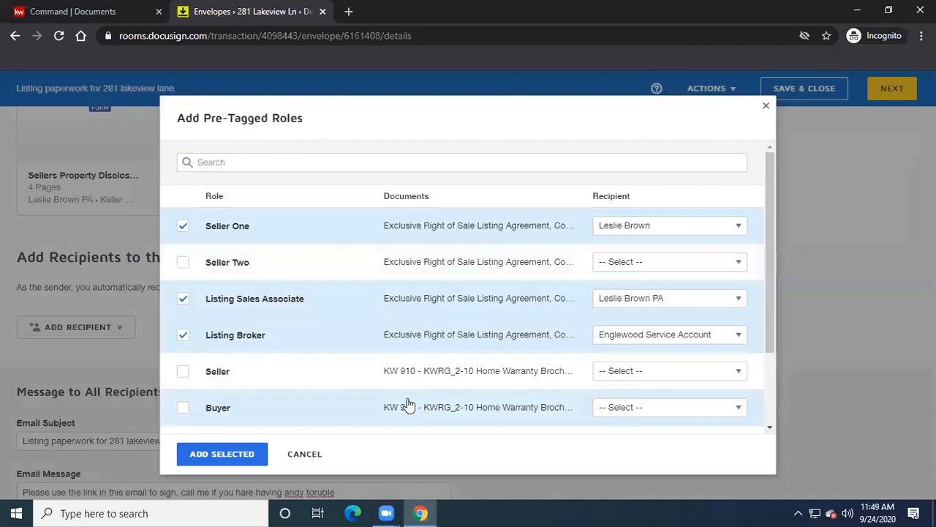
{"action": "scroll", "coordinate": [408, 403], "scroll_direction": "down", "scroll_amount": 3}
{"action": "left_click", "coordinate": [212, 454]}
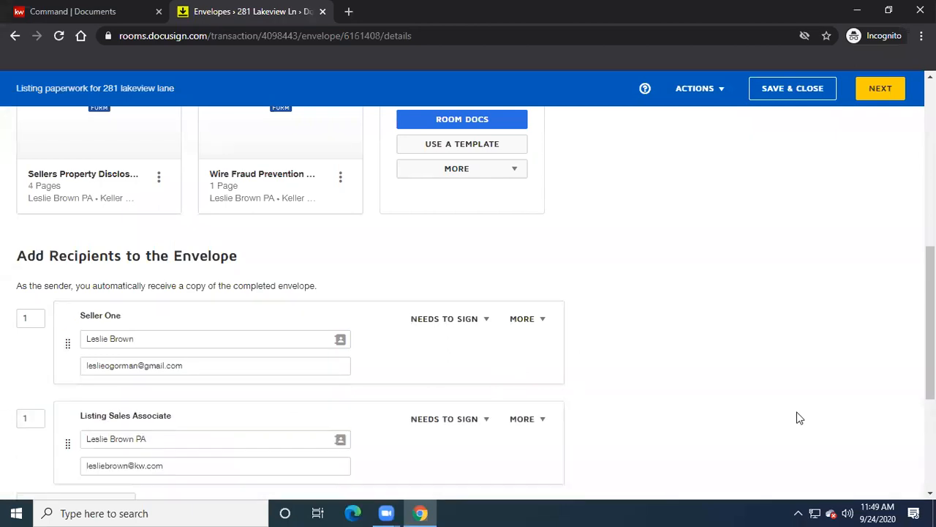
- Review the seller, sales associate and broker recipients and the message, then continue to Add Fields
{"action": "scroll", "coordinate": [797, 395], "scroll_direction": "down", "scroll_amount": 2}
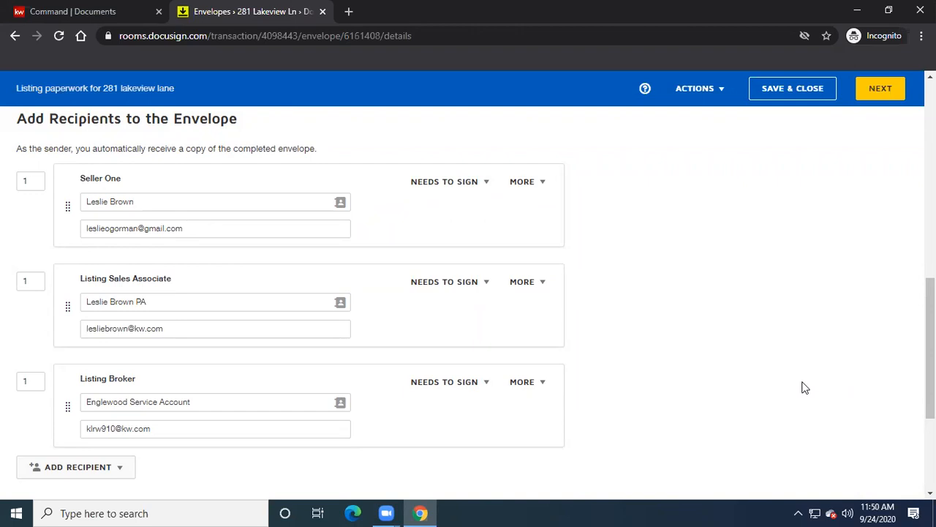
{"action": "scroll", "coordinate": [805, 387], "scroll_direction": "down", "scroll_amount": 3}
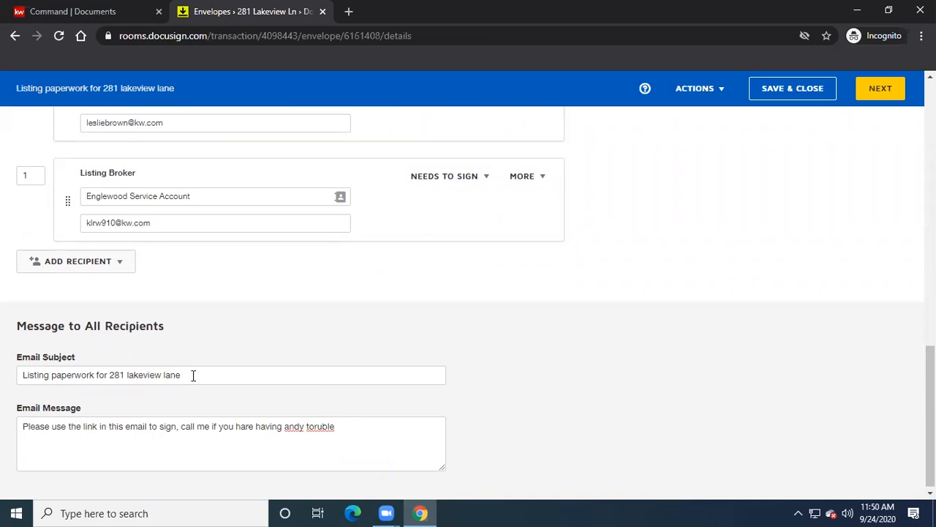
{"action": "scroll", "coordinate": [537, 385], "scroll_direction": "up", "scroll_amount": 3}
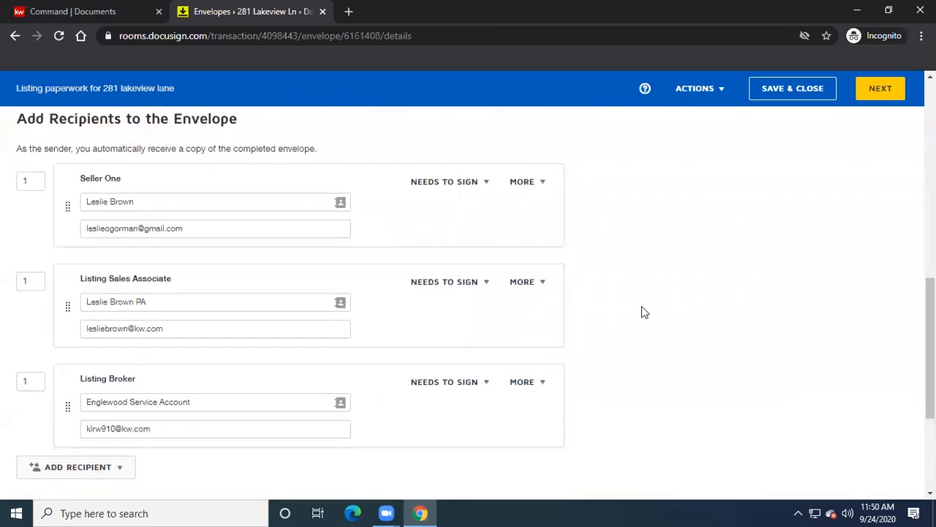
{"action": "scroll", "coordinate": [651, 300], "scroll_direction": "up", "scroll_amount": 1}
{"action": "left_click", "coordinate": [877, 99]}
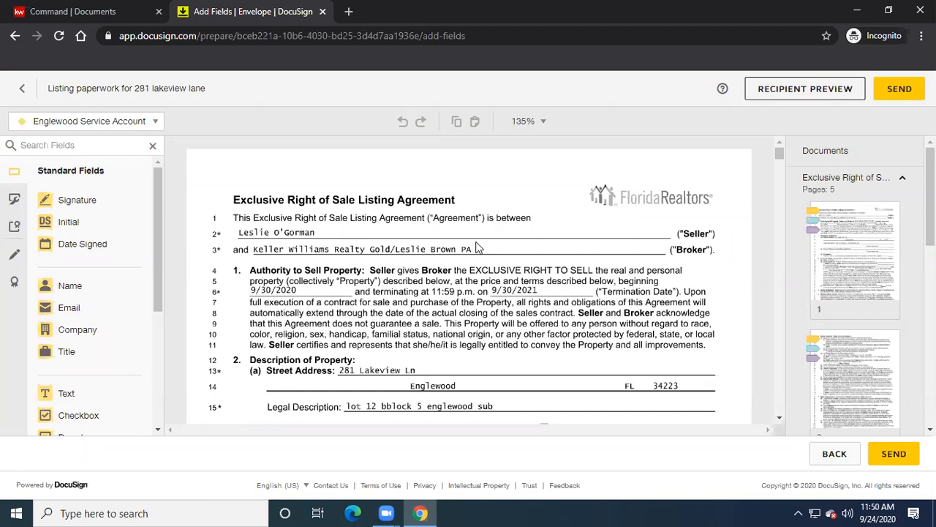
- Check the recipient list for field placement, keeping the broker account as the active recipient
{"action": "scroll", "coordinate": [477, 247], "scroll_direction": "down", "scroll_amount": 6}
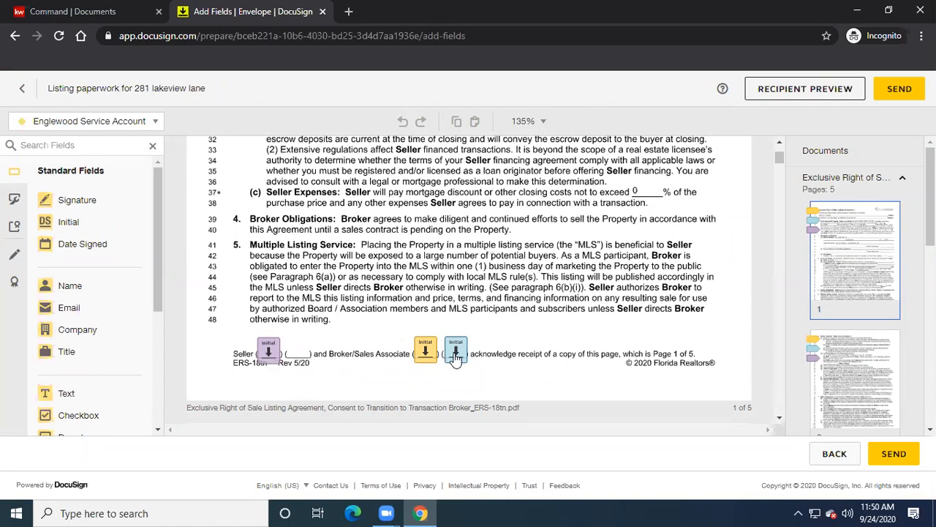
{"action": "left_click", "coordinate": [155, 123]}
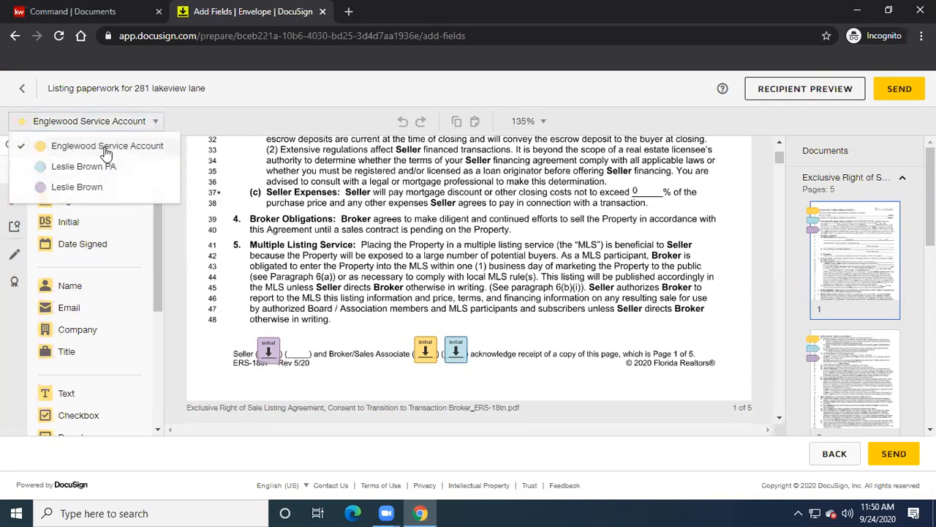
{"action": "left_click", "coordinate": [223, 123]}
- Review Sign, Initial and Date Signed fields on pages 1–5, continuing into the Home Warranty document
{"action": "scroll", "coordinate": [571, 275], "scroll_direction": "down", "scroll_amount": 1}
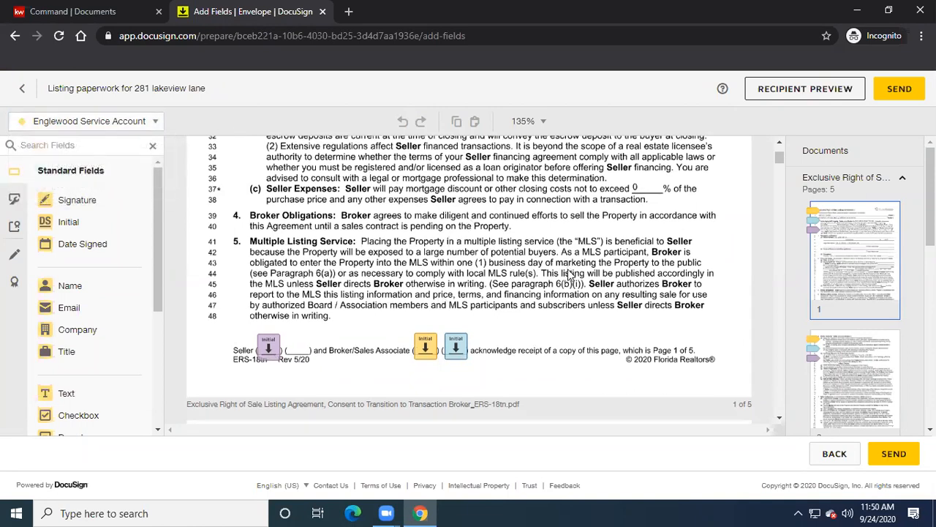
{"action": "scroll", "coordinate": [570, 272], "scroll_direction": "down", "scroll_amount": 5}
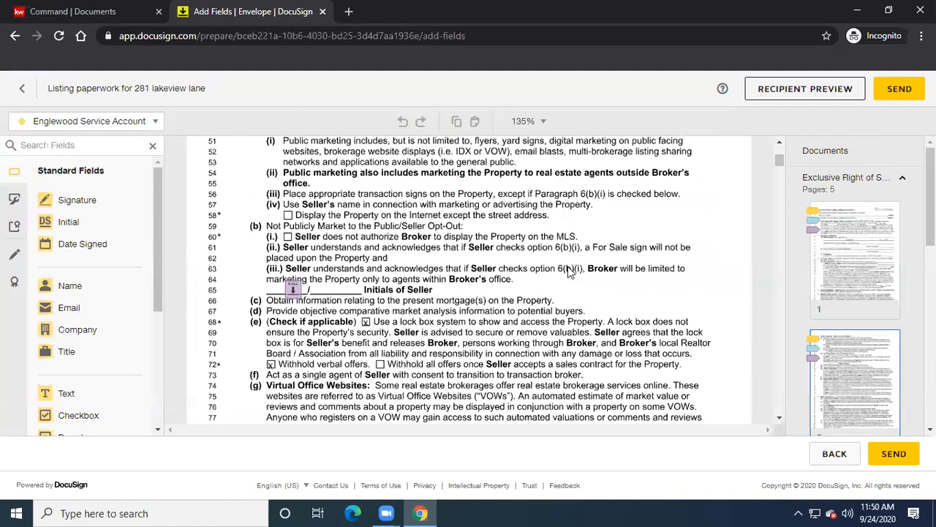
{"action": "scroll", "coordinate": [570, 272], "scroll_direction": "down", "scroll_amount": 8}
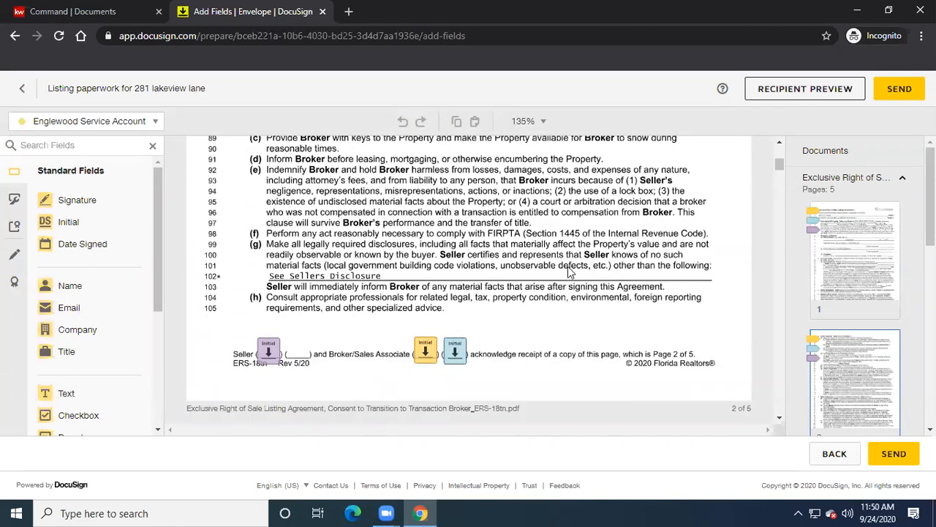
{"action": "scroll", "coordinate": [570, 272], "scroll_direction": "down", "scroll_amount": 6}
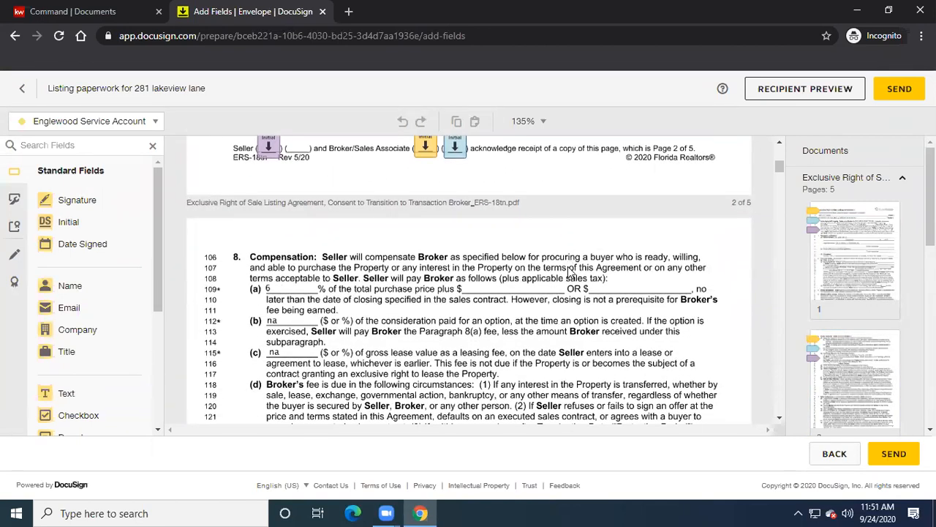
{"action": "scroll", "coordinate": [570, 273], "scroll_direction": "down", "scroll_amount": 5}
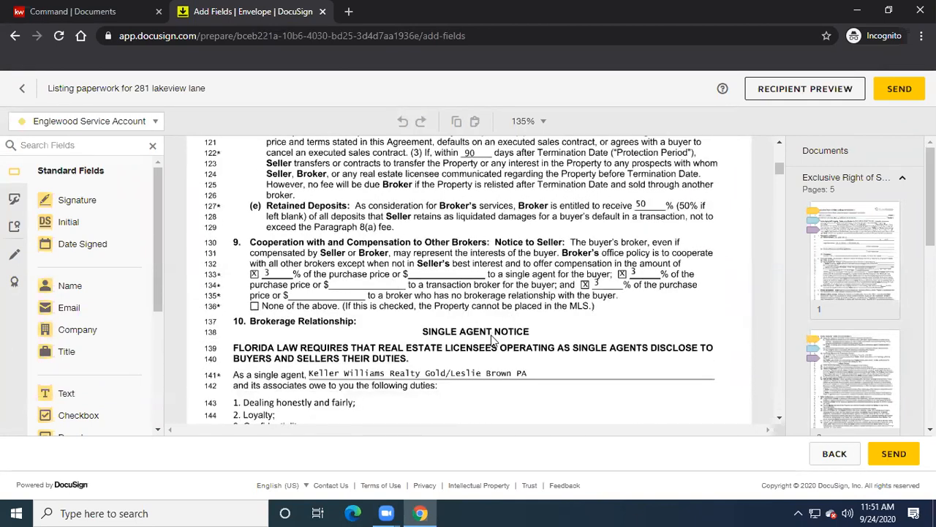
{"action": "scroll", "coordinate": [491, 338], "scroll_direction": "down", "scroll_amount": 5}
{"action": "scroll", "coordinate": [491, 339], "scroll_direction": "down", "scroll_amount": 3}
{"action": "scroll", "coordinate": [584, 339], "scroll_direction": "down", "scroll_amount": 10}
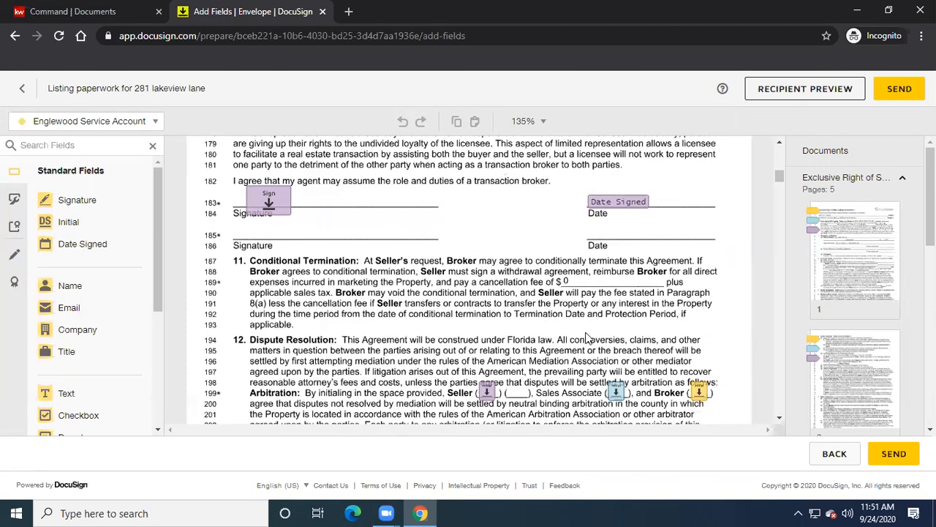
{"action": "scroll", "coordinate": [585, 339], "scroll_direction": "down", "scroll_amount": 3}
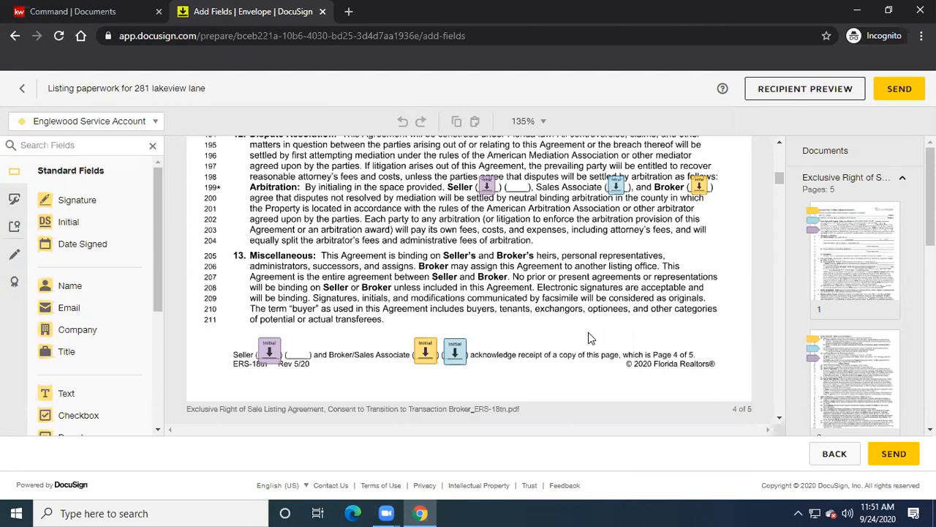
{"action": "scroll", "coordinate": [591, 338], "scroll_direction": "down", "scroll_amount": 5}
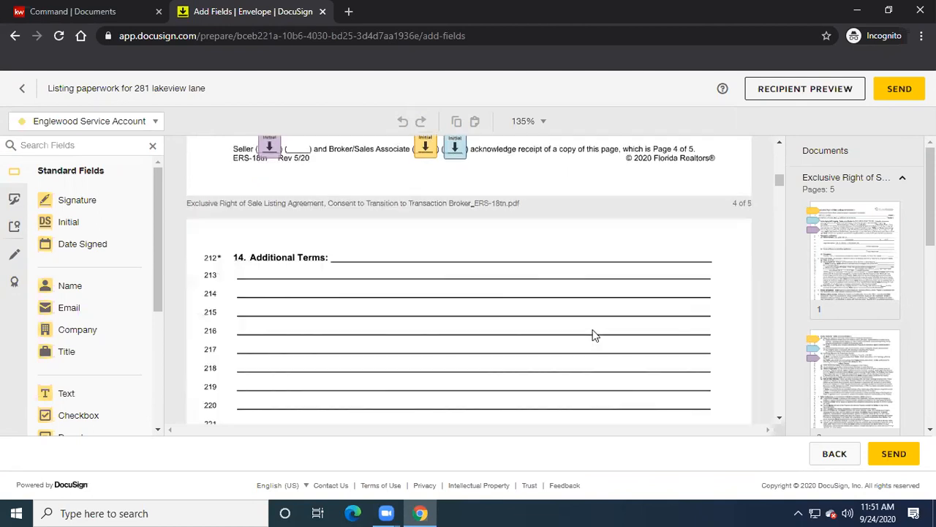
{"action": "scroll", "coordinate": [593, 335], "scroll_direction": "down", "scroll_amount": 3}
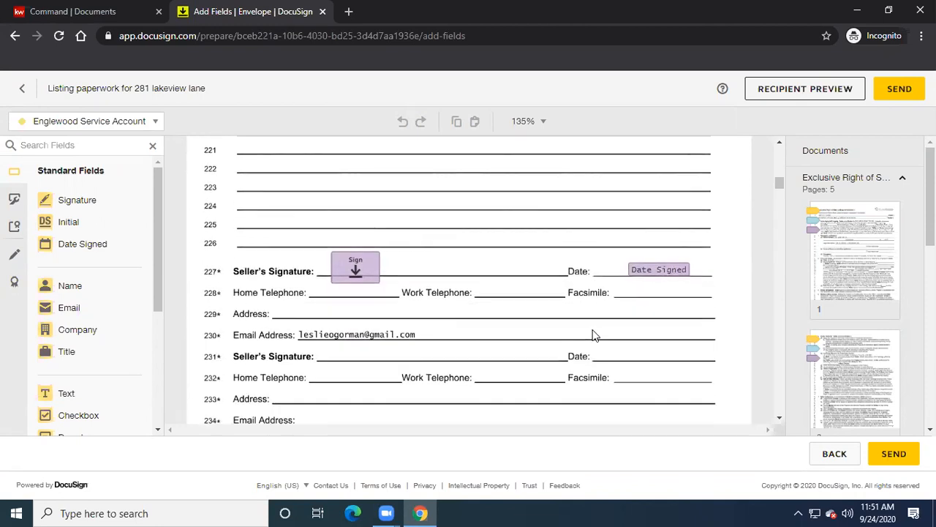
{"action": "scroll", "coordinate": [595, 335], "scroll_direction": "down", "scroll_amount": 2}
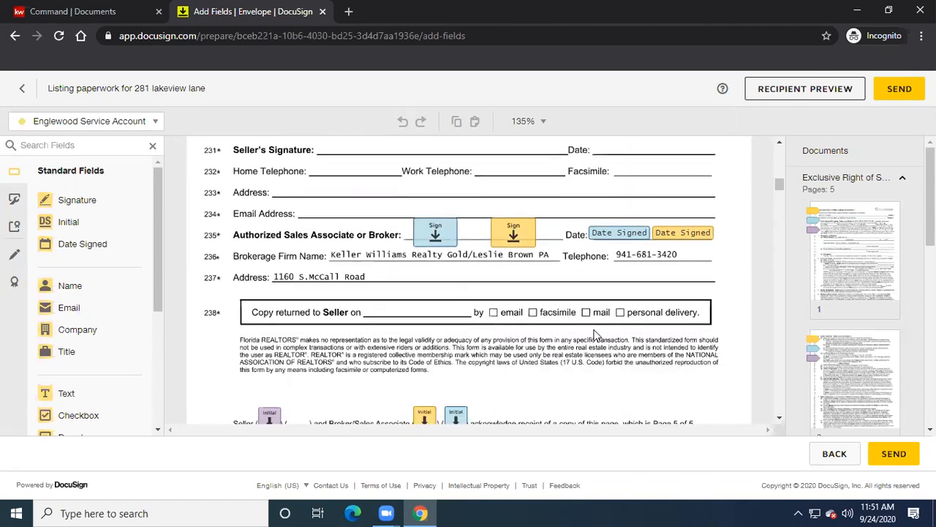
{"action": "scroll", "coordinate": [595, 335], "scroll_direction": "down", "scroll_amount": 4}
- Scroll through the KW 2-10 Home Warranty Brochure to its Enroll Now page with the prefilled address
{"action": "scroll", "coordinate": [595, 335], "scroll_direction": "down", "scroll_amount": 10}
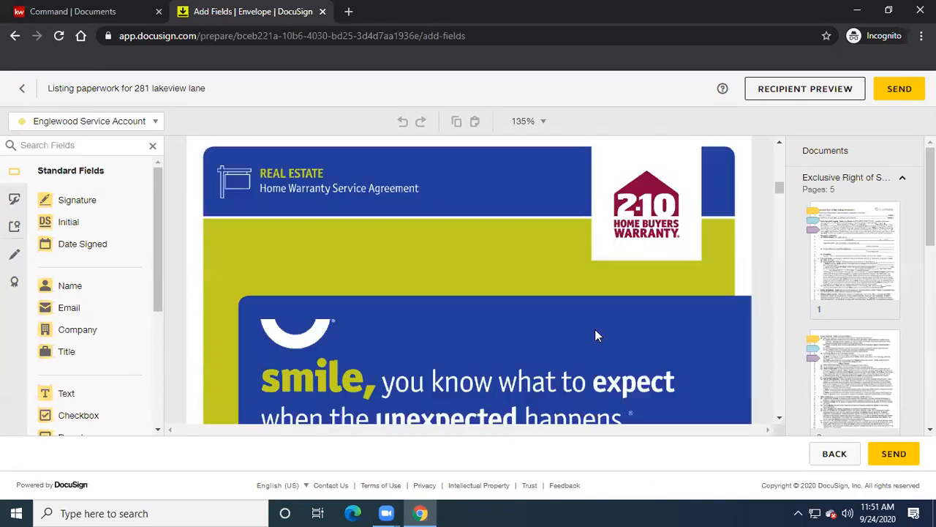
{"action": "scroll", "coordinate": [595, 336], "scroll_direction": "down", "scroll_amount": 5}
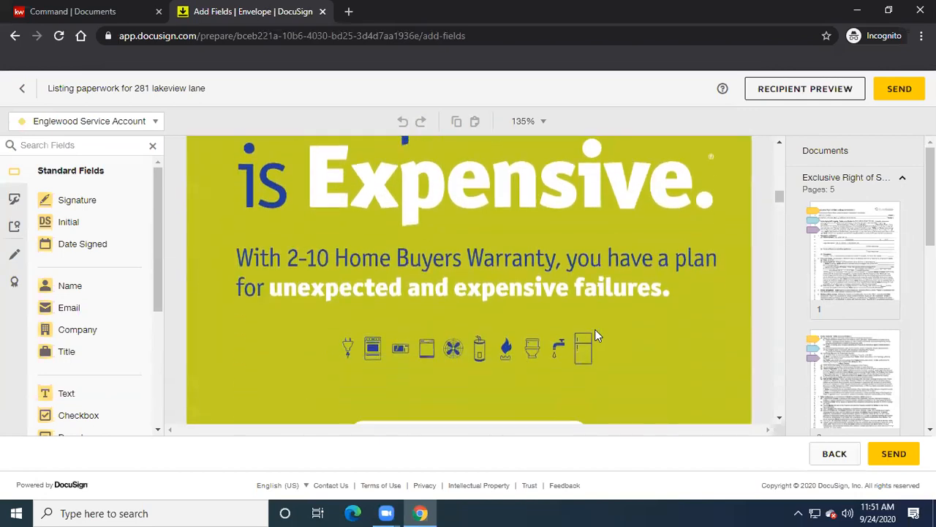
{"action": "scroll", "coordinate": [595, 335], "scroll_direction": "down", "scroll_amount": 6}
{"action": "scroll", "coordinate": [594, 335], "scroll_direction": "down", "scroll_amount": 3}
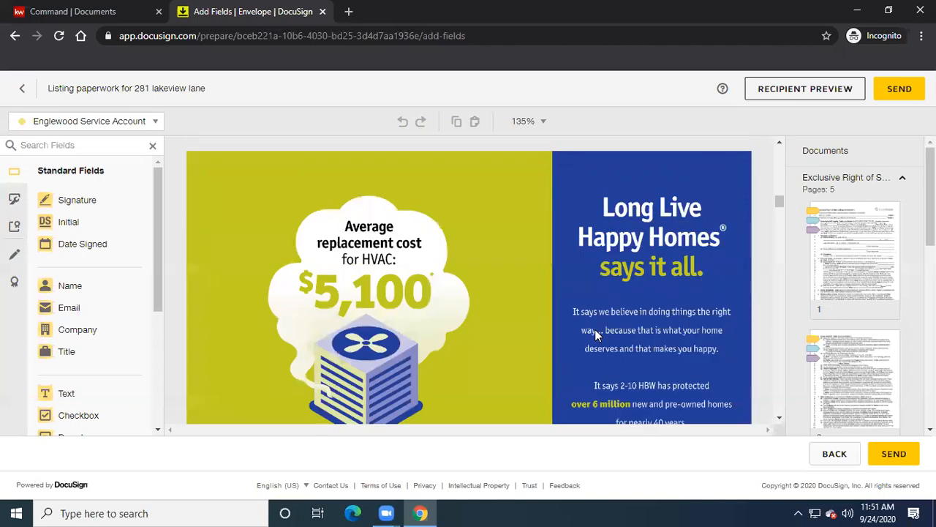
{"action": "scroll", "coordinate": [594, 333], "scroll_direction": "down", "scroll_amount": 10}
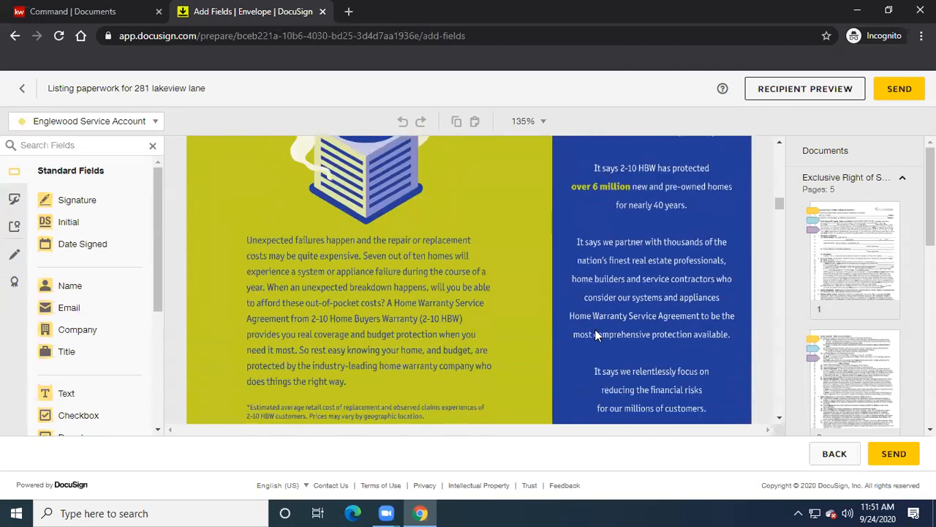
{"action": "scroll", "coordinate": [595, 335], "scroll_direction": "down", "scroll_amount": 10}
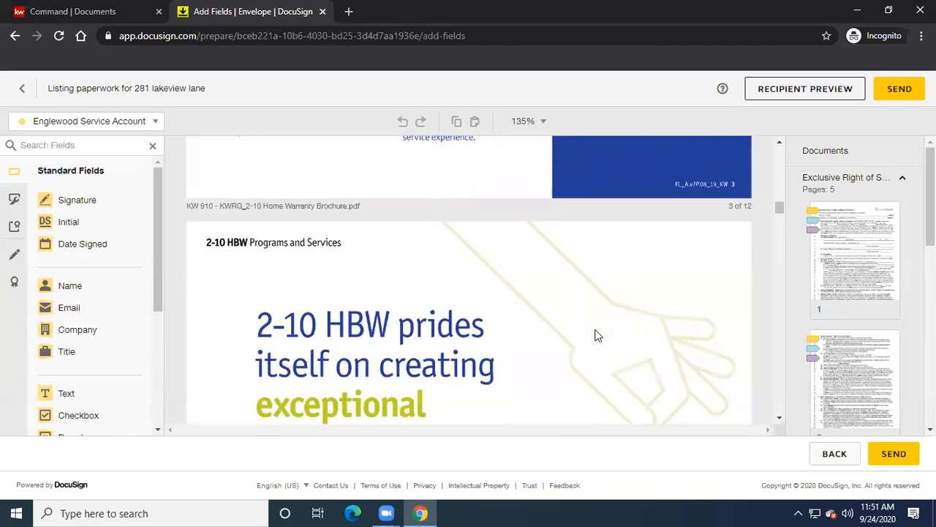
{"action": "scroll", "coordinate": [595, 335], "scroll_direction": "down", "scroll_amount": 10}
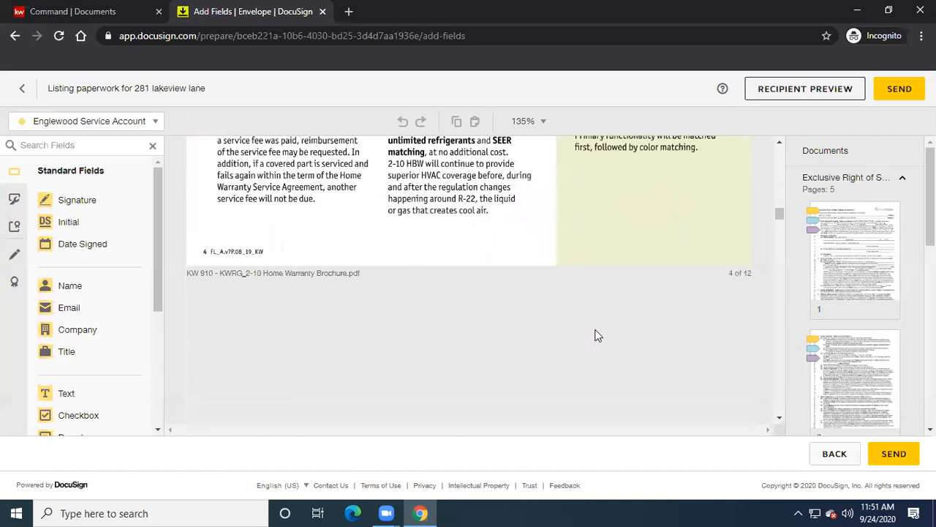
{"action": "scroll", "coordinate": [596, 335], "scroll_direction": "down", "scroll_amount": 10}
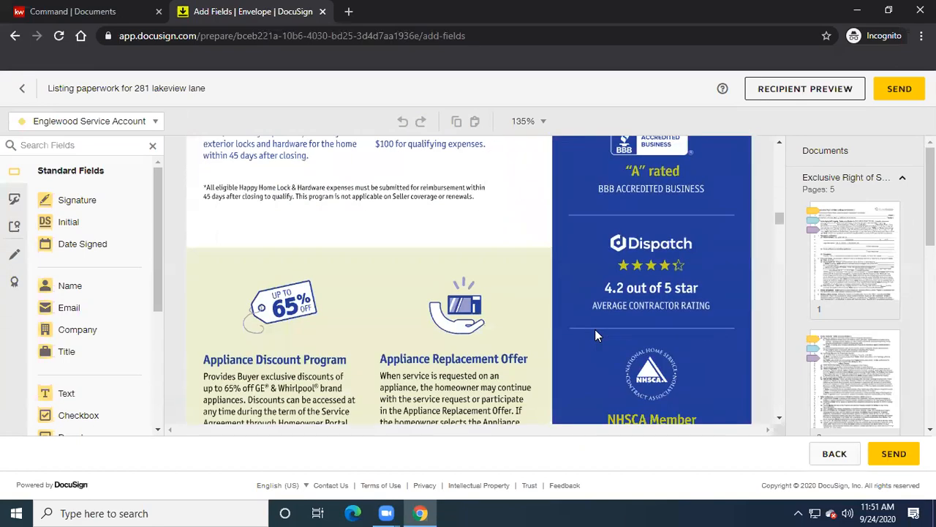
{"action": "scroll", "coordinate": [596, 335], "scroll_direction": "down", "scroll_amount": 10}
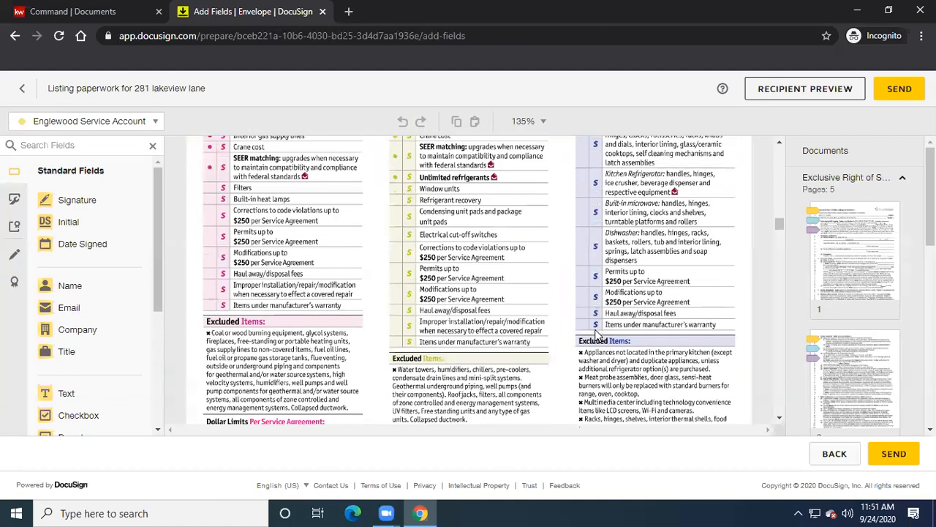
{"action": "scroll", "coordinate": [596, 332], "scroll_direction": "down", "scroll_amount": 10}
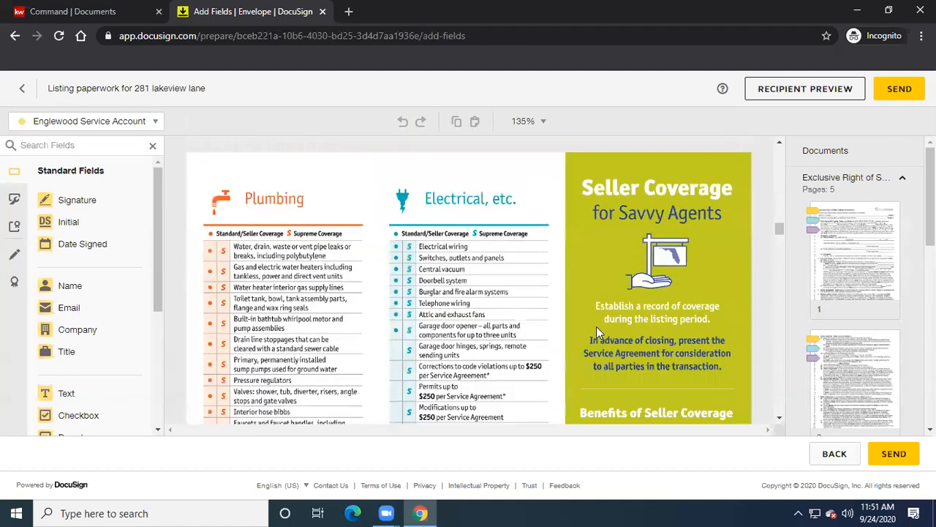
{"action": "scroll", "coordinate": [598, 330], "scroll_direction": "down", "scroll_amount": 10}
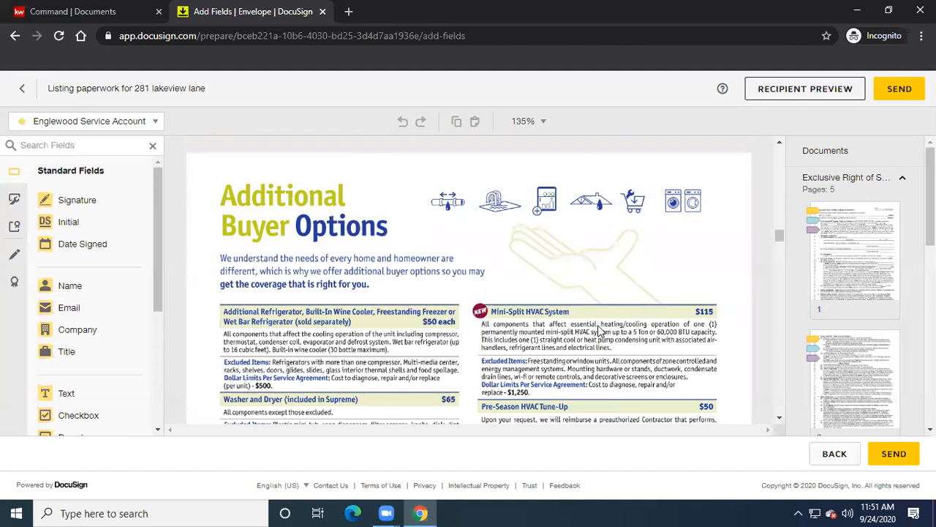
{"action": "scroll", "coordinate": [598, 330], "scroll_direction": "down", "scroll_amount": 10}
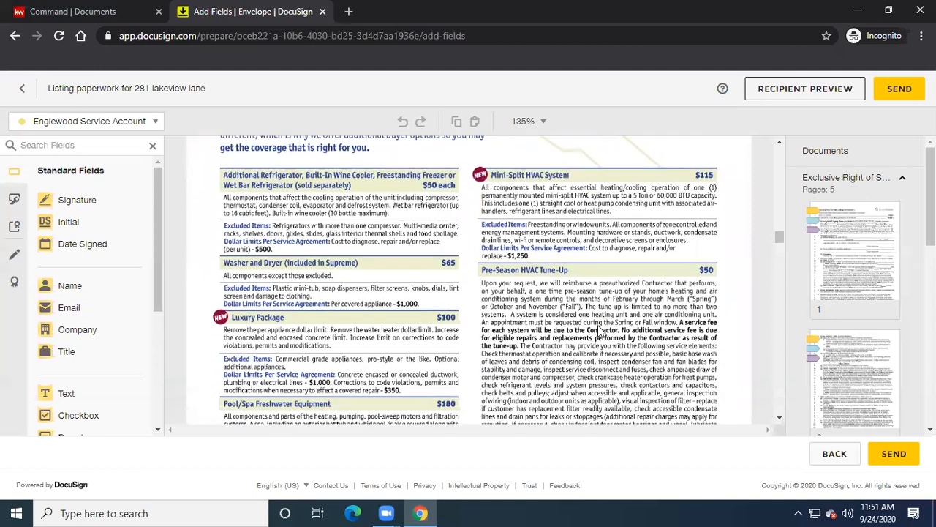
{"action": "scroll", "coordinate": [598, 330], "scroll_direction": "down", "scroll_amount": 10}
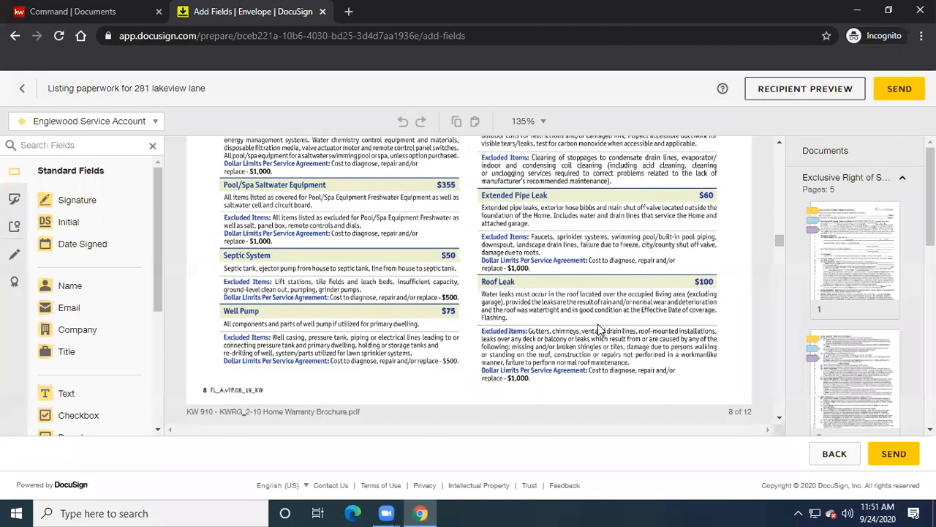
{"action": "scroll", "coordinate": [597, 330], "scroll_direction": "down", "scroll_amount": 10}
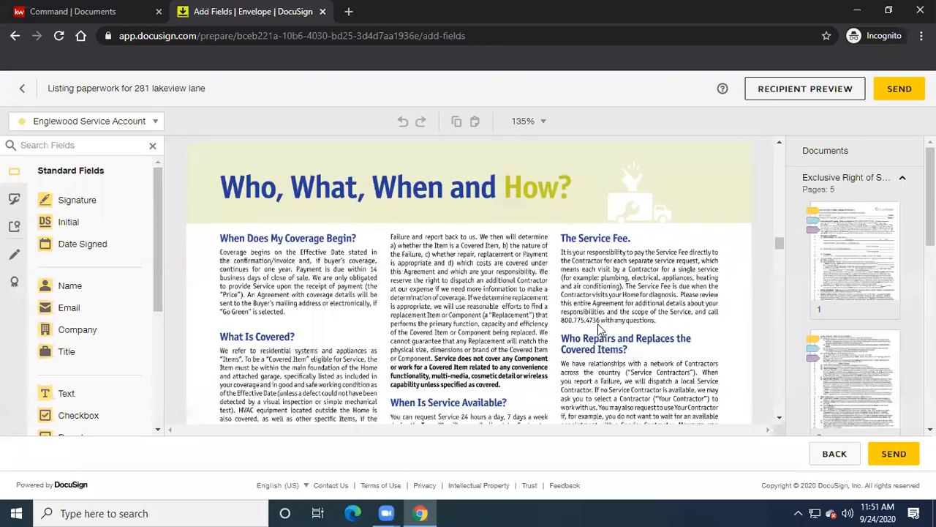
{"action": "scroll", "coordinate": [598, 330], "scroll_direction": "down", "scroll_amount": 10}
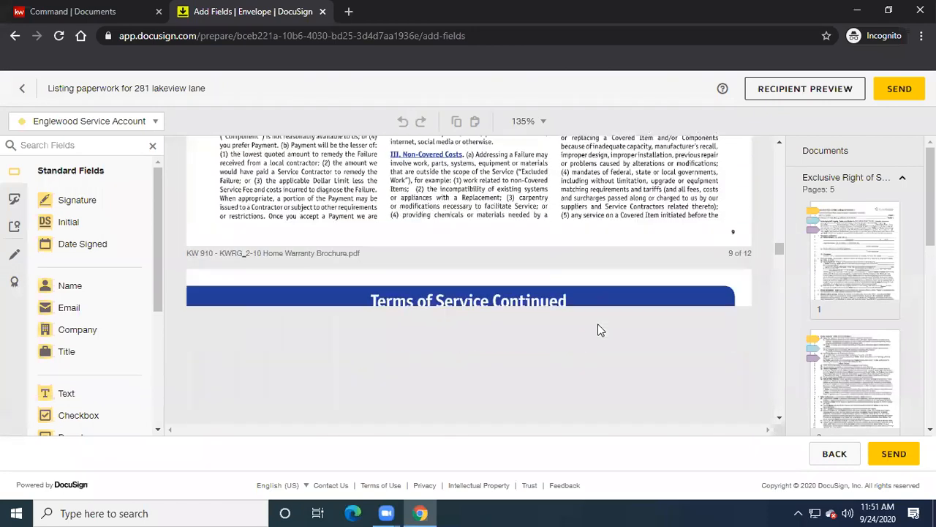
{"action": "scroll", "coordinate": [598, 329], "scroll_direction": "down", "scroll_amount": 4}
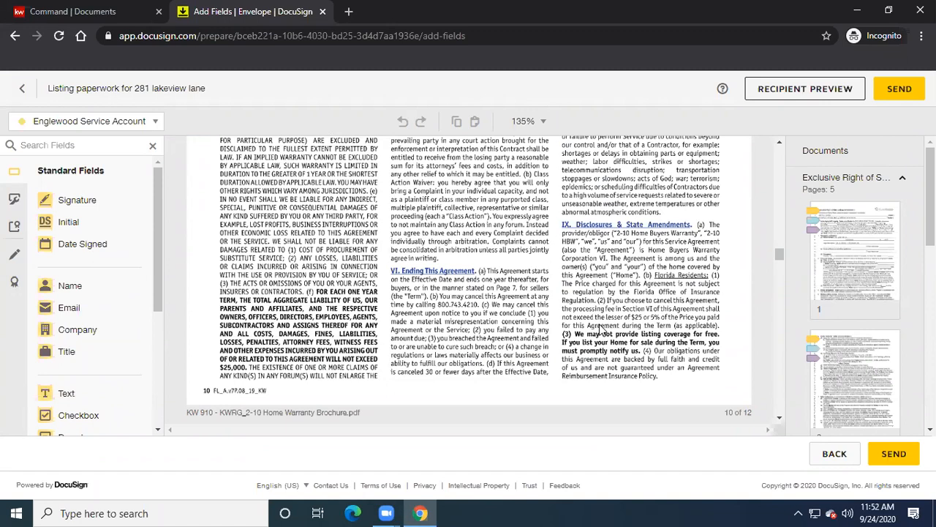
{"action": "scroll", "coordinate": [599, 330], "scroll_direction": "down", "scroll_amount": 3}
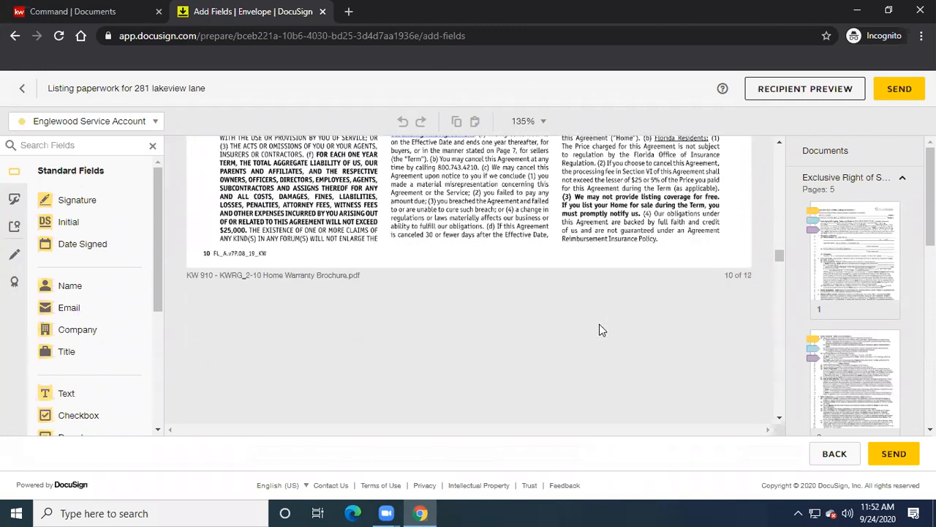
{"action": "scroll", "coordinate": [599, 330], "scroll_direction": "down", "scroll_amount": 1}
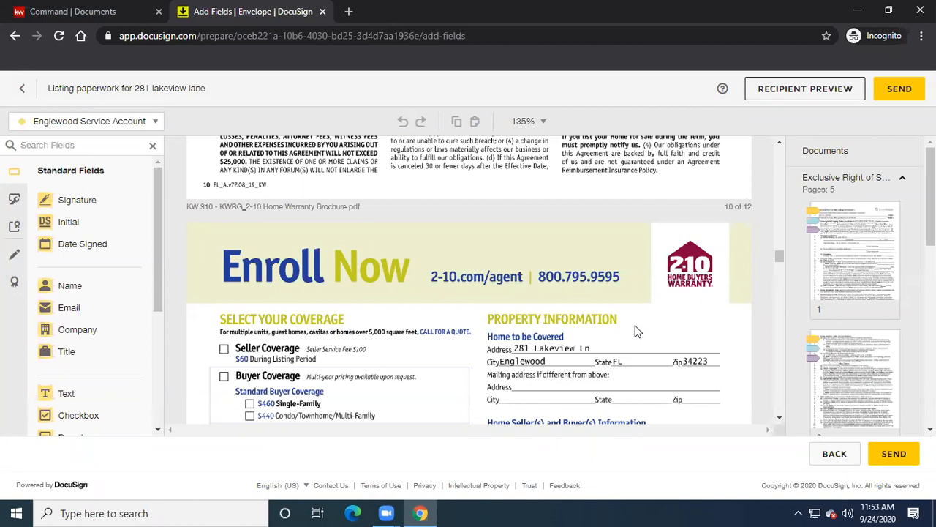
- Scroll page 11 of the 2-10 Home Warranty brochure down to the Seller/Buyer Signature lines
{"action": "scroll", "coordinate": [636, 331], "scroll_direction": "down", "scroll_amount": 1}
{"action": "scroll", "coordinate": [636, 331], "scroll_direction": "down", "scroll_amount": 1}
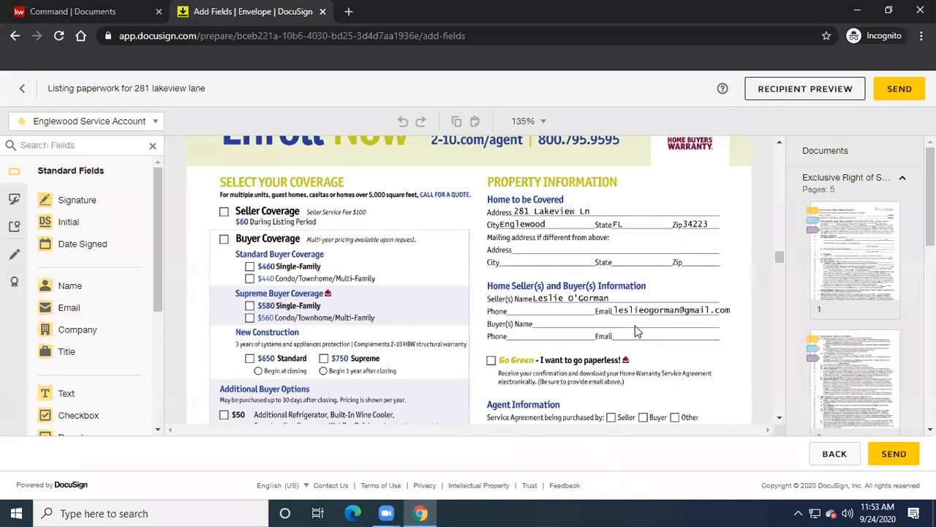
{"action": "scroll", "coordinate": [636, 331], "scroll_direction": "down", "scroll_amount": 2}
{"action": "scroll", "coordinate": [633, 329], "scroll_direction": "down", "scroll_amount": 5}
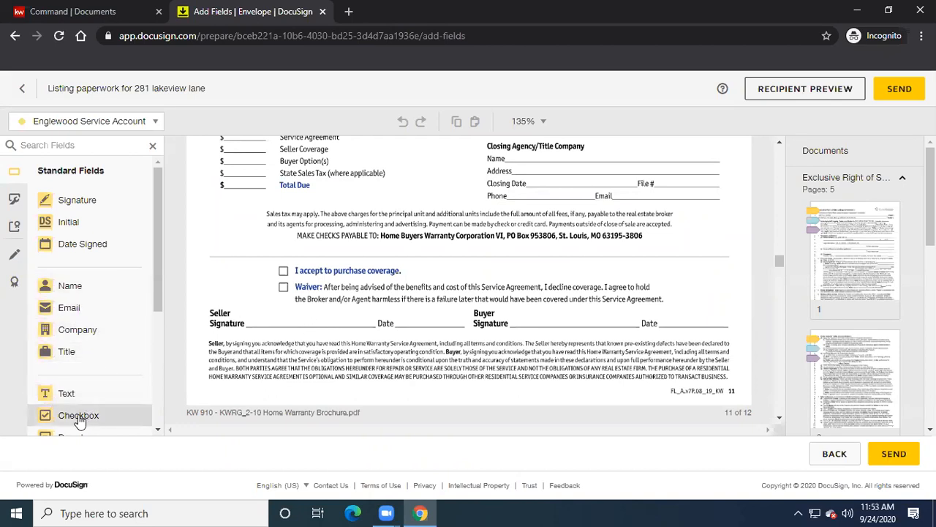
- Add a checkbox field on the Waiver box and a signature field on the Seller Signature line
{"action": "left_click", "coordinate": [282, 286]}
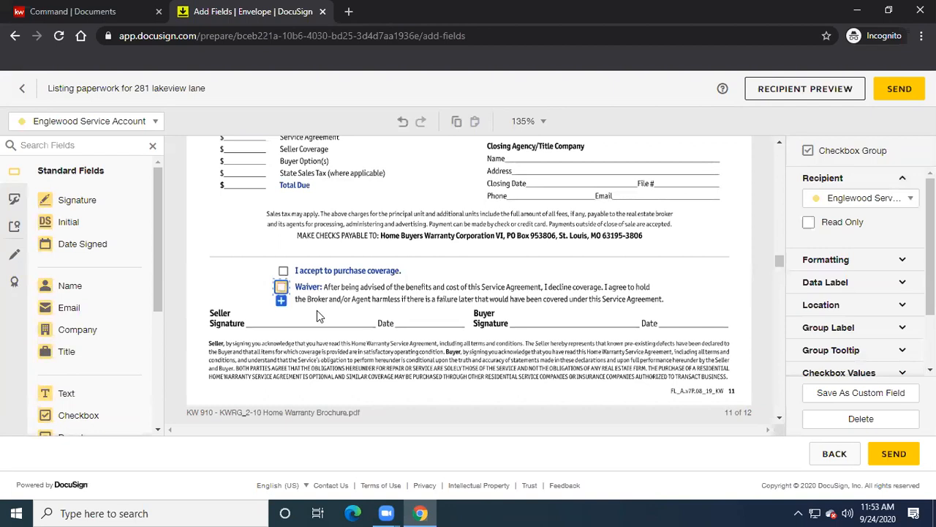
{"action": "mouse_move", "coordinate": [73, 201]}
{"action": "left_mouse_down"}
{"action": "mouse_move", "coordinate": [236, 319]}
{"action": "mouse_move", "coordinate": [264, 299]}
{"action": "mouse_move", "coordinate": [252, 302]}
{"action": "left_mouse_up"}
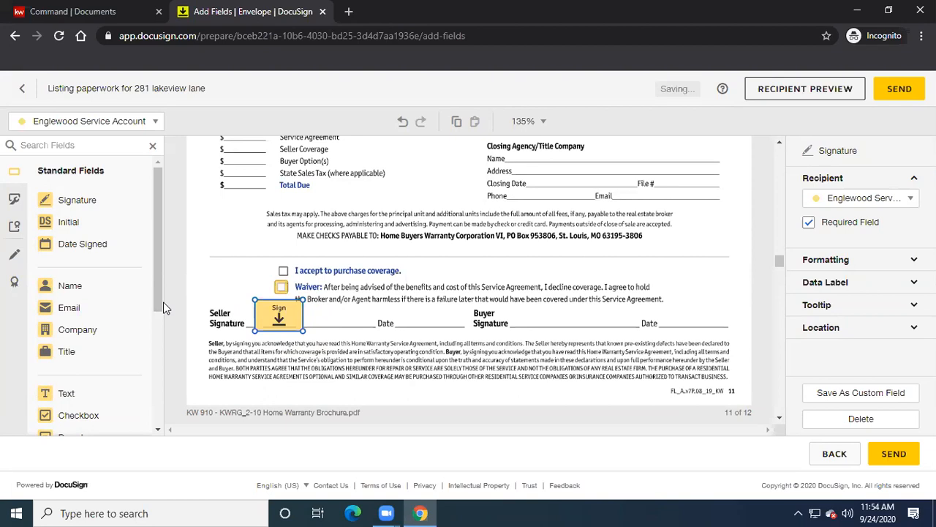
{"action": "left_click", "coordinate": [387, 512]}
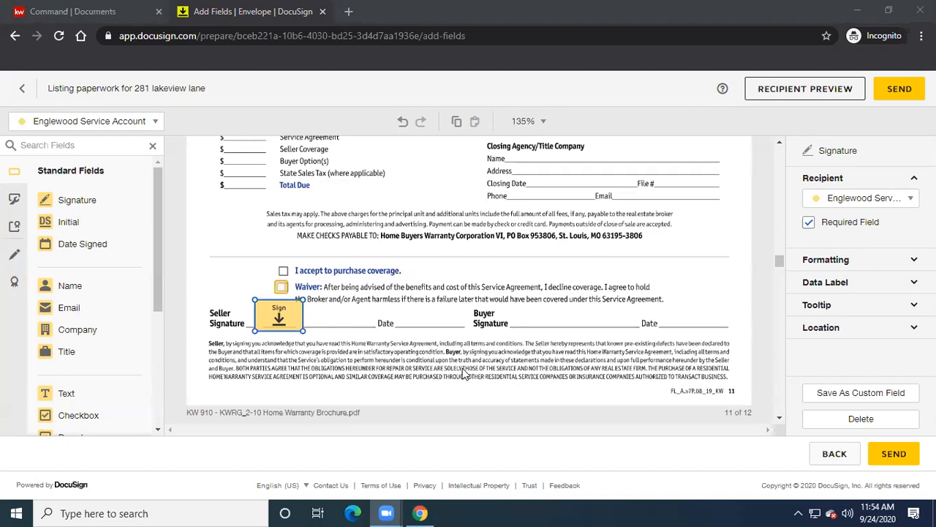
{"action": "mouse_move", "coordinate": [387, 513]}
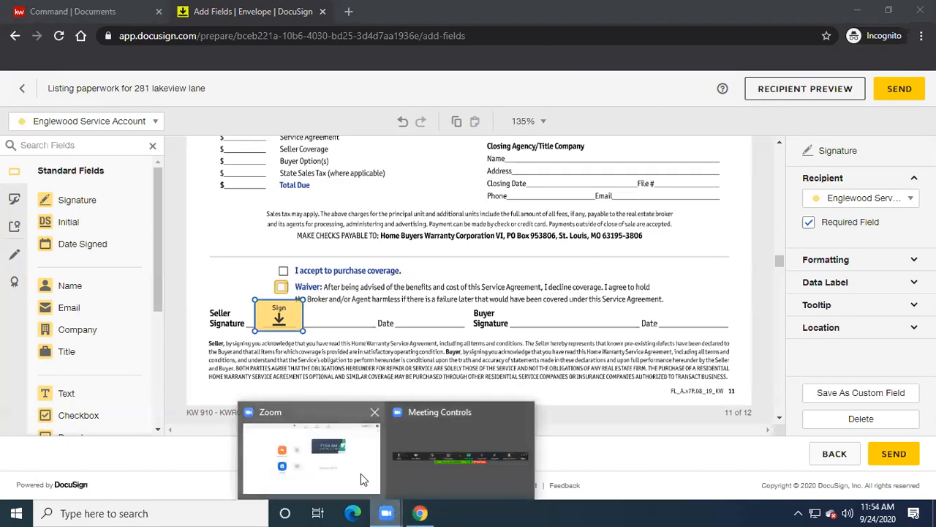
{"action": "left_click", "coordinate": [470, 467]}
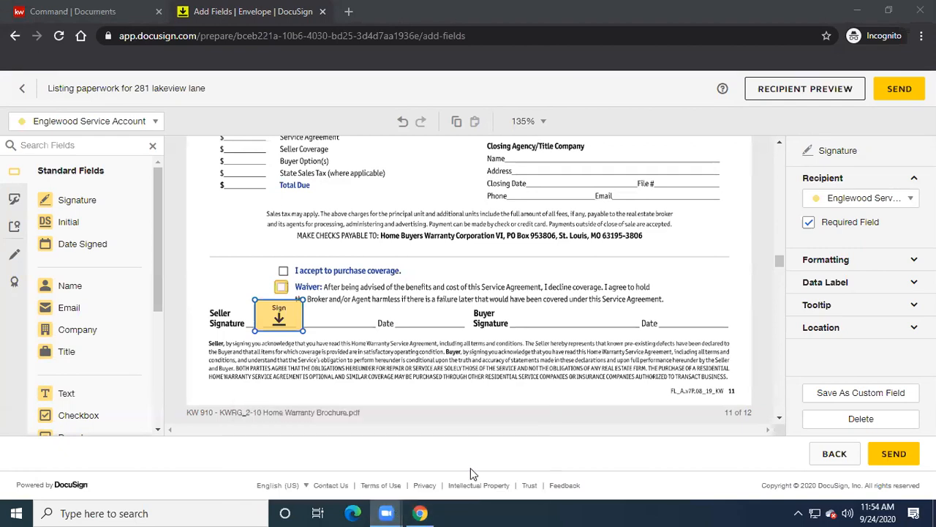
{"action": "left_click", "coordinate": [428, 508]}
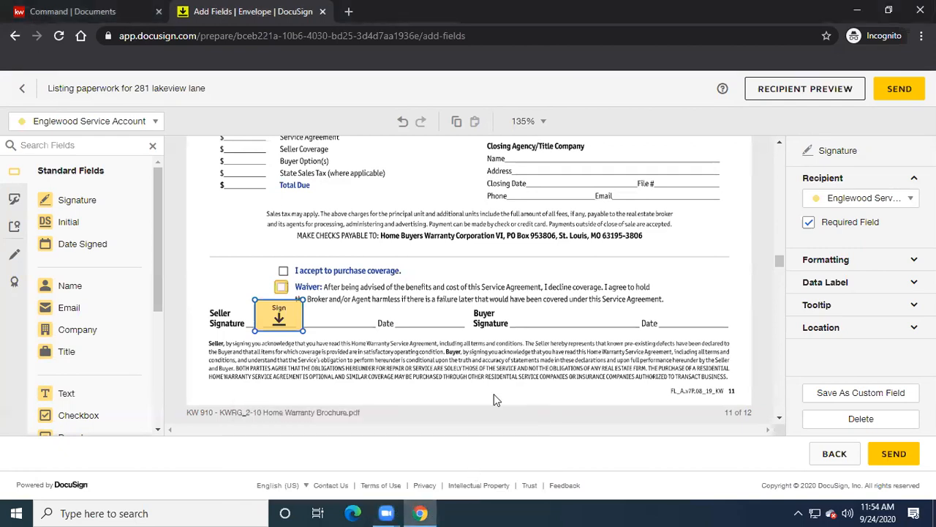
{"action": "left_click", "coordinate": [591, 136]}
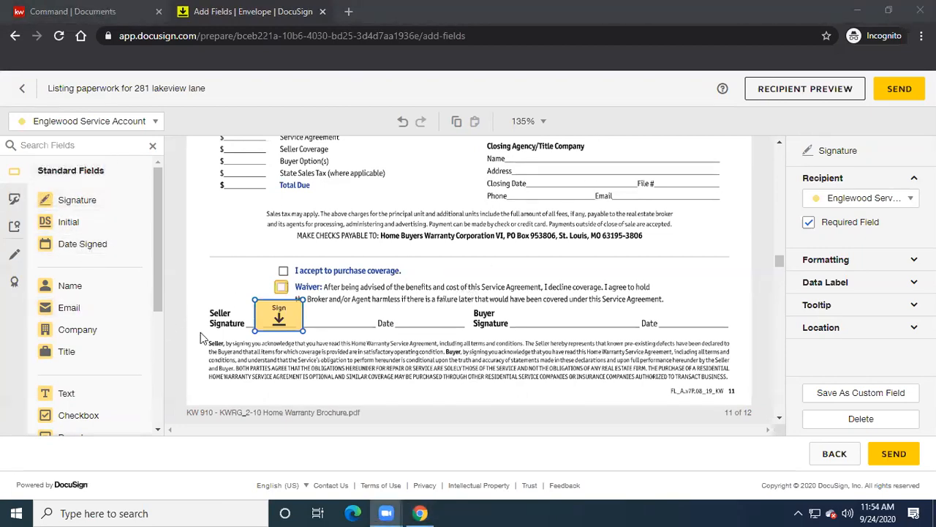
{"action": "scroll", "coordinate": [375, 331], "scroll_direction": "down", "scroll_amount": 5}
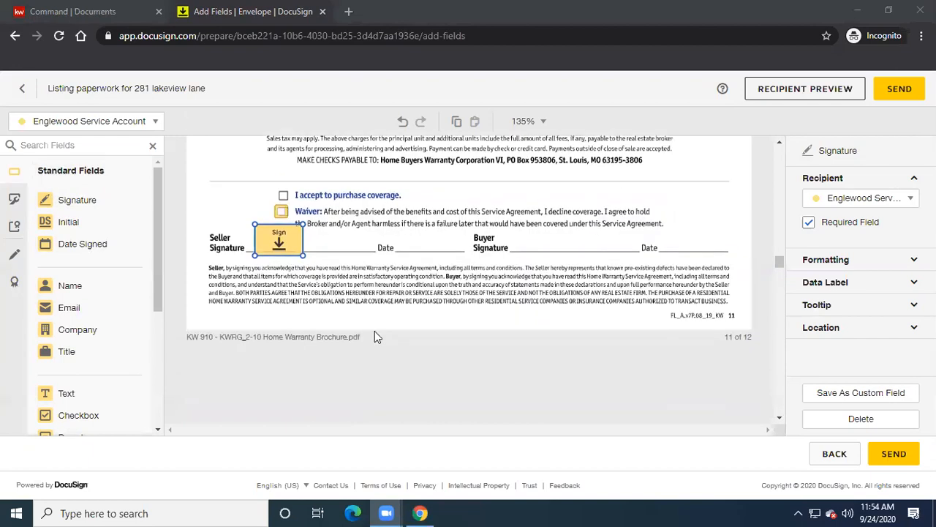
{"action": "scroll", "coordinate": [374, 334], "scroll_direction": "down", "scroll_amount": 8}
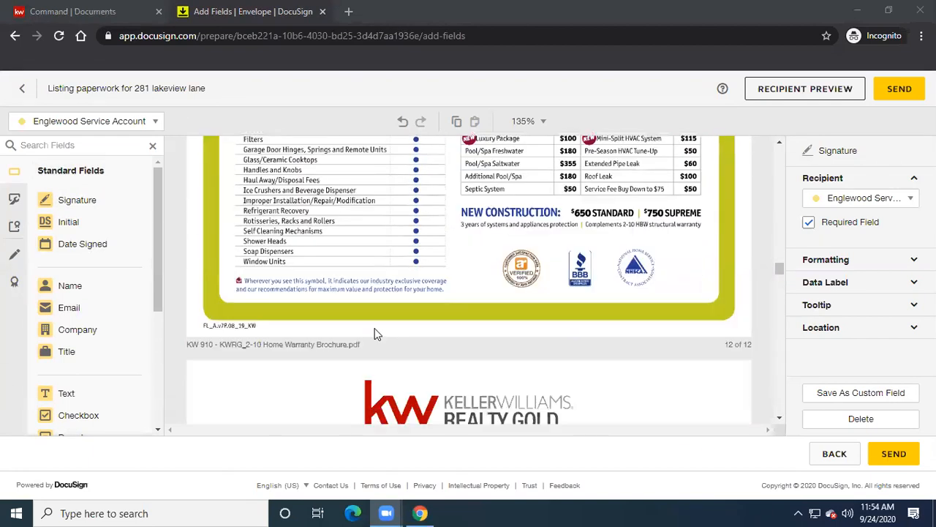
{"action": "scroll", "coordinate": [375, 334], "scroll_direction": "down", "scroll_amount": 2}
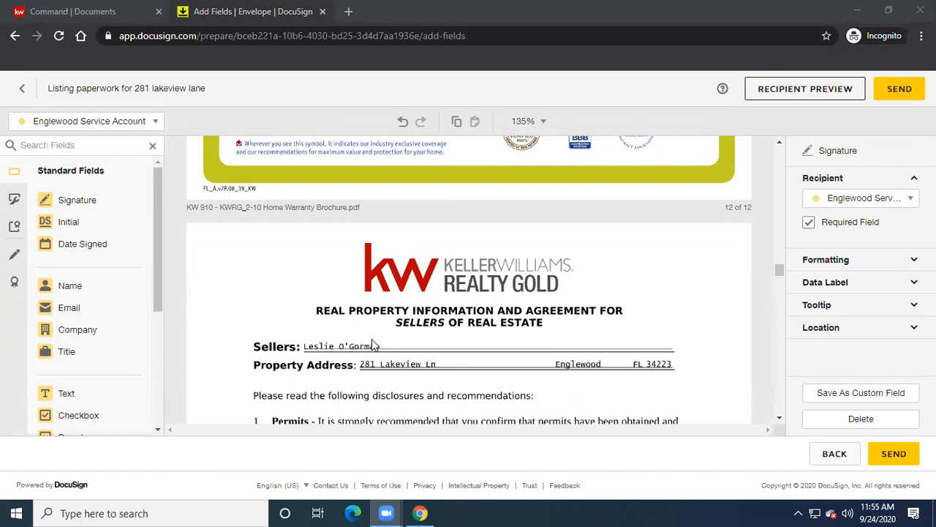
{"action": "scroll", "coordinate": [371, 341], "scroll_direction": "up", "scroll_amount": 8}
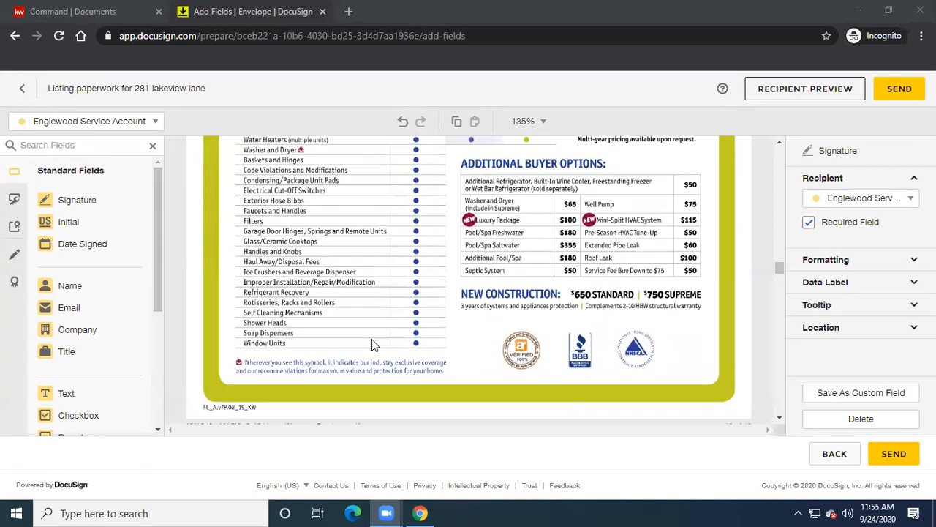
{"action": "scroll", "coordinate": [372, 339], "scroll_direction": "up", "scroll_amount": 6}
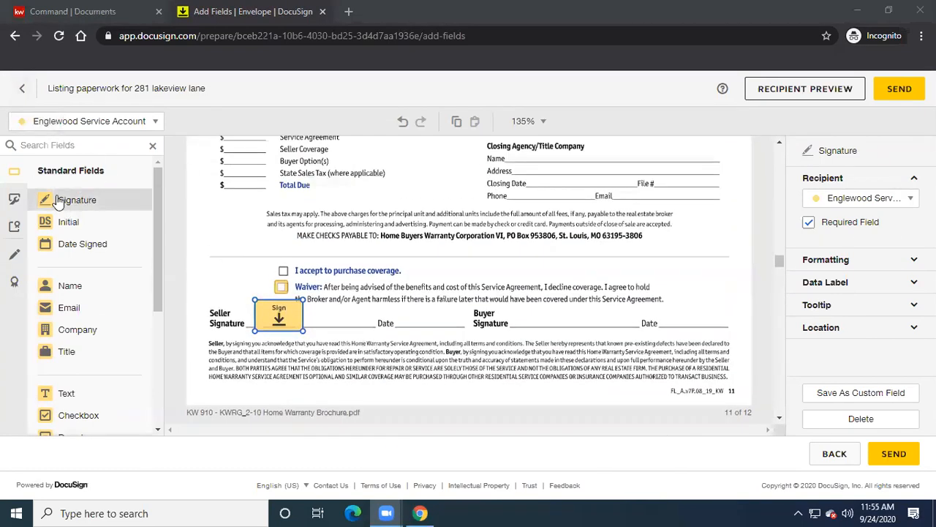
- Make the individual signer active, delete the misassigned signature and Waiver checkbox, and re-place the Seller signature
{"action": "left_click", "coordinate": [155, 122]}
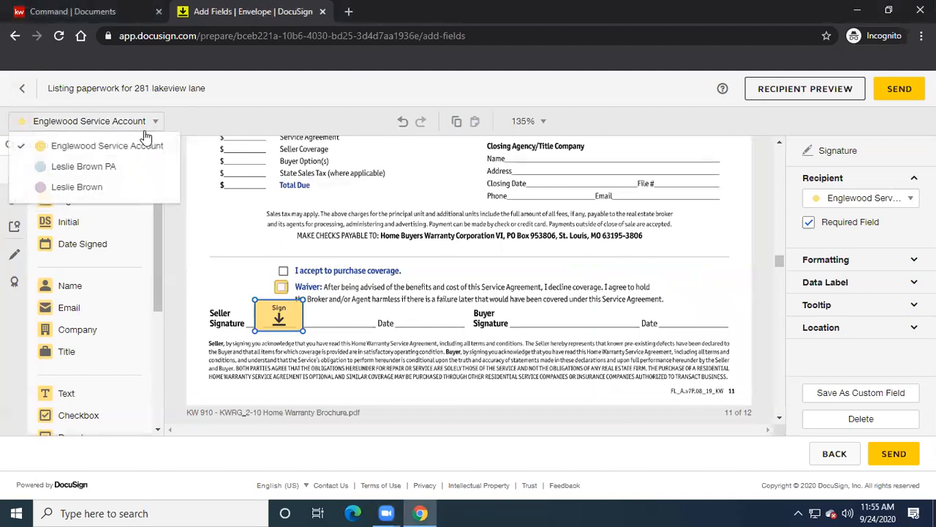
{"action": "left_click", "coordinate": [88, 187]}
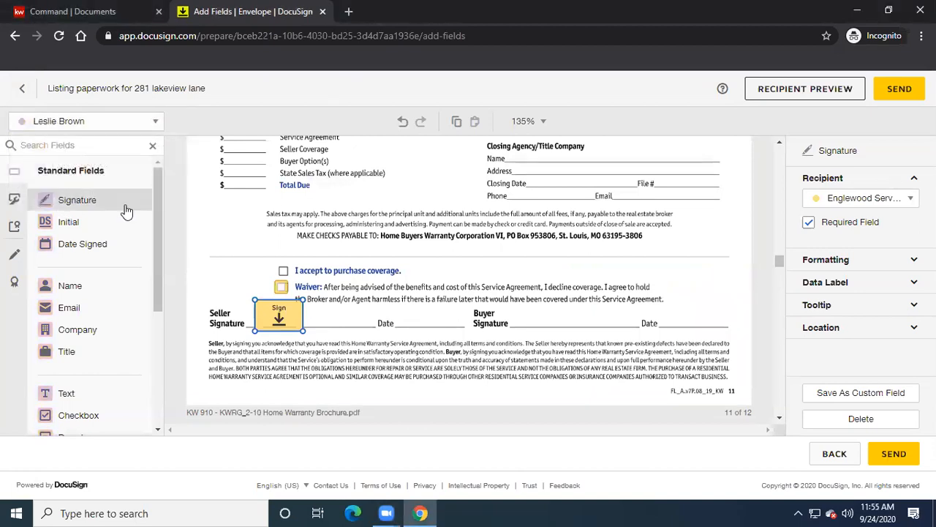
{"action": "right_click", "coordinate": [267, 321]}
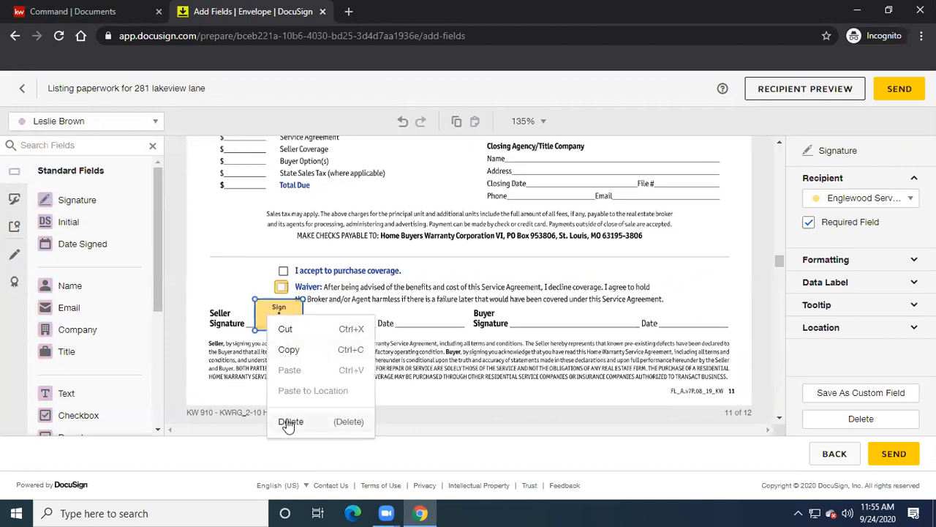
{"action": "left_click", "coordinate": [289, 423]}
{"action": "right_click", "coordinate": [280, 289]}
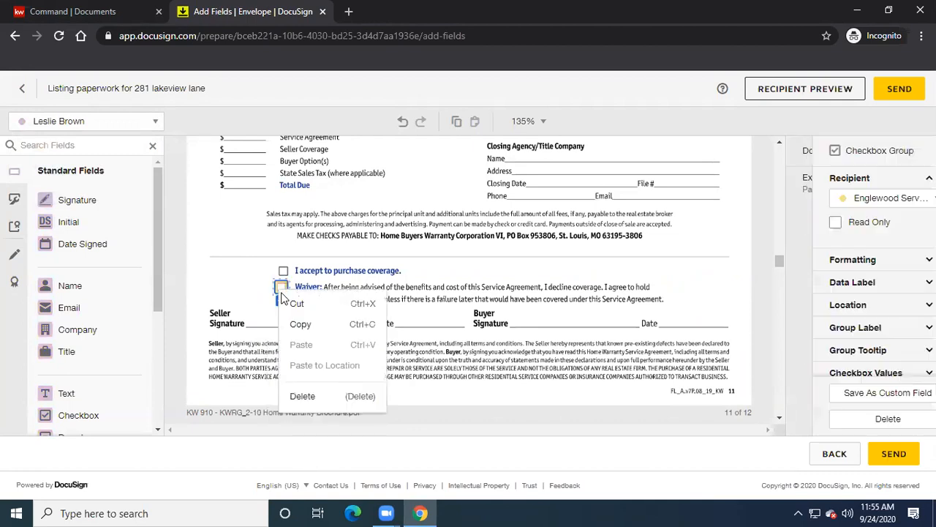
{"action": "left_click", "coordinate": [303, 396]}
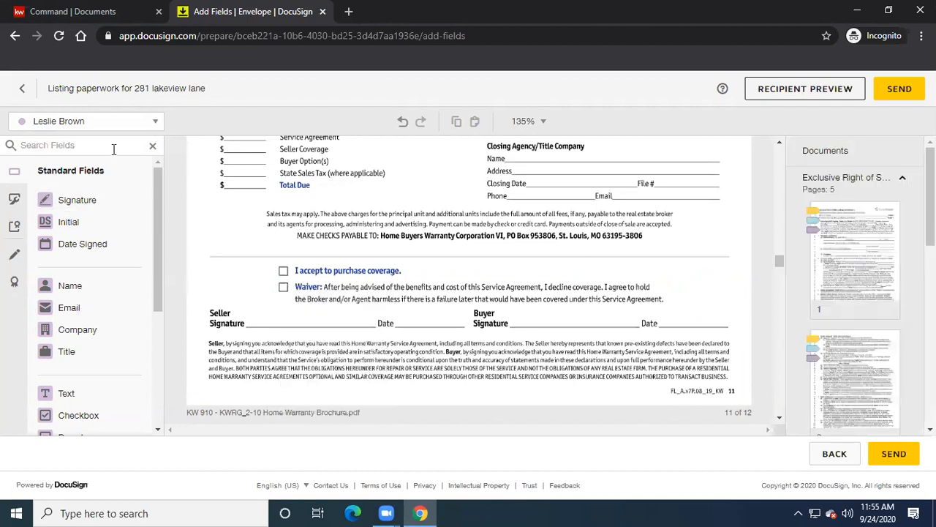
{"action": "mouse_move", "coordinate": [66, 208]}
{"action": "left_mouse_down"}
{"action": "mouse_move", "coordinate": [234, 269]}
{"action": "mouse_move", "coordinate": [233, 301]}
{"action": "mouse_move", "coordinate": [253, 306]}
{"action": "left_mouse_up"}
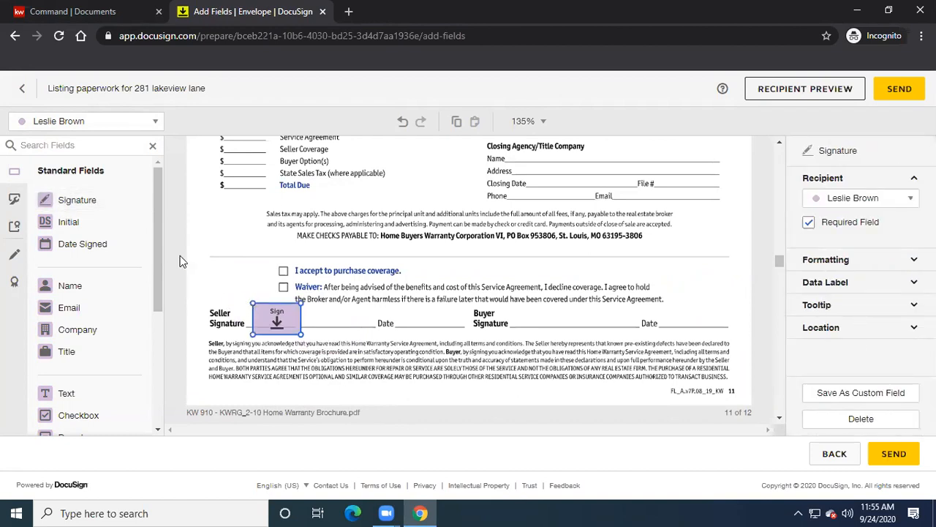
- Make the PA recipient active and add a checkbox field beside Waiver
{"action": "left_click", "coordinate": [149, 122]}
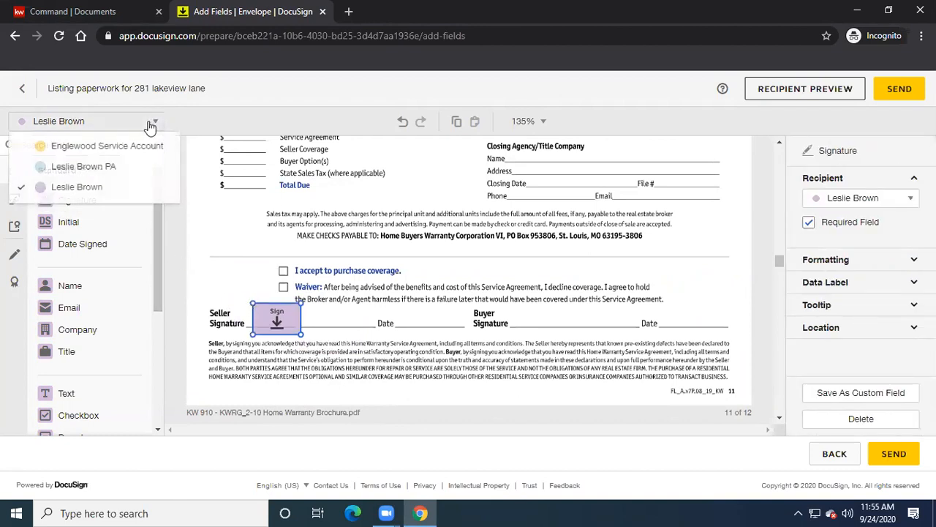
{"action": "left_click", "coordinate": [94, 168]}
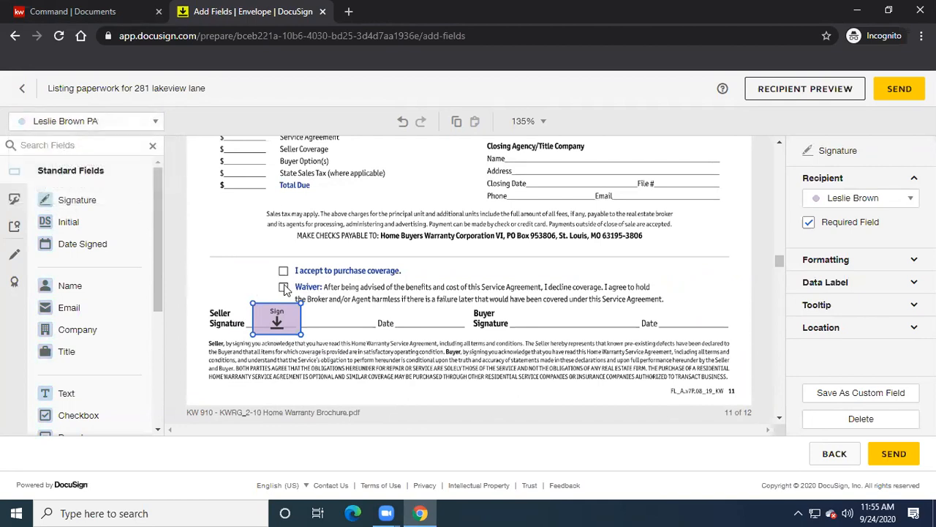
{"action": "left_click", "coordinate": [85, 414]}
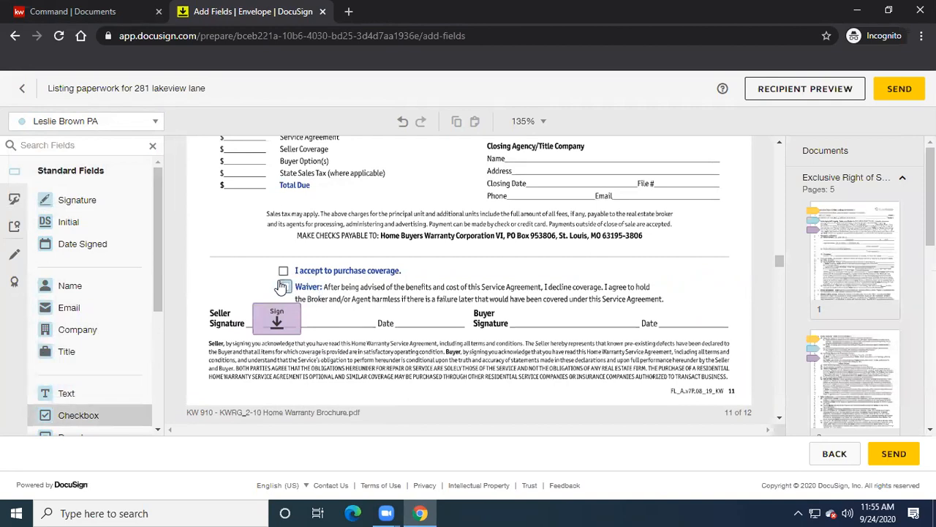
{"action": "left_click", "coordinate": [283, 287]}
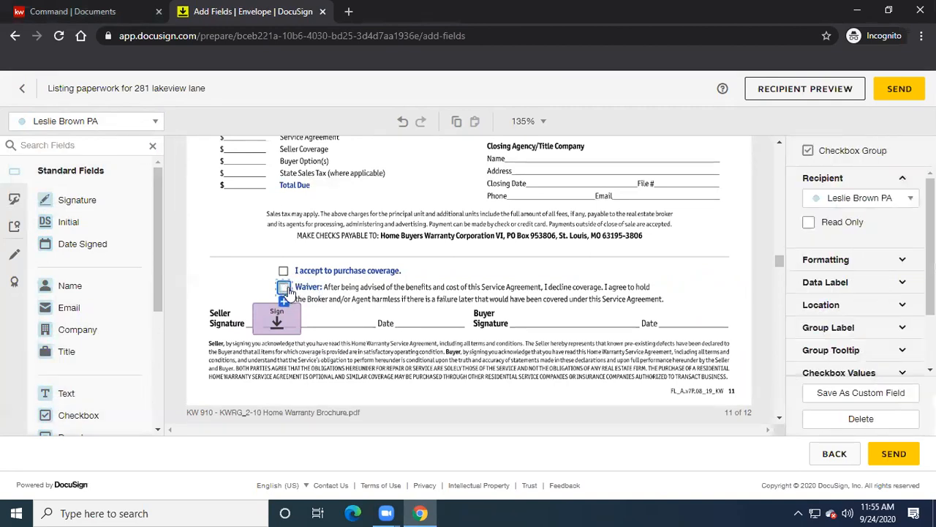
{"action": "left_click", "coordinate": [351, 290]}
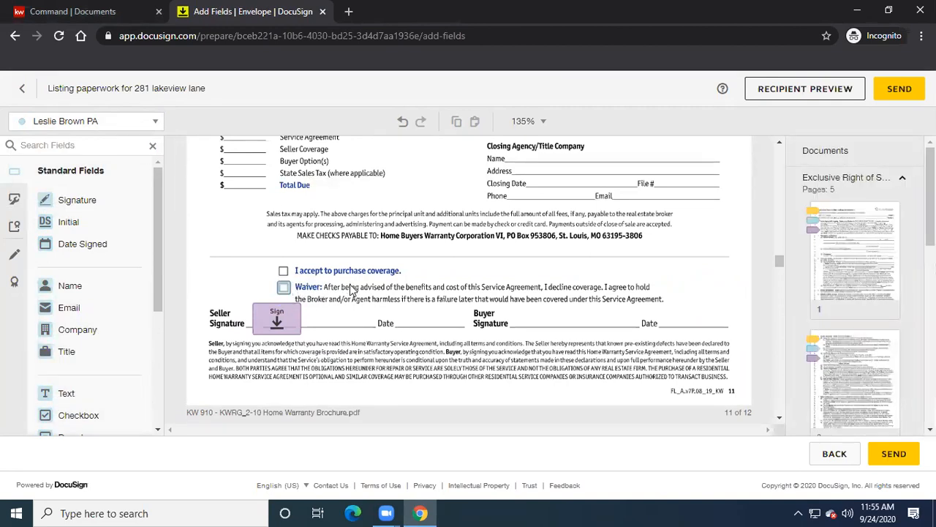
- Delete that Waiver checkbox and switch the active recipient to the other signer
{"action": "left_click", "coordinate": [287, 290]}
{"action": "right_click", "coordinate": [285, 286]}
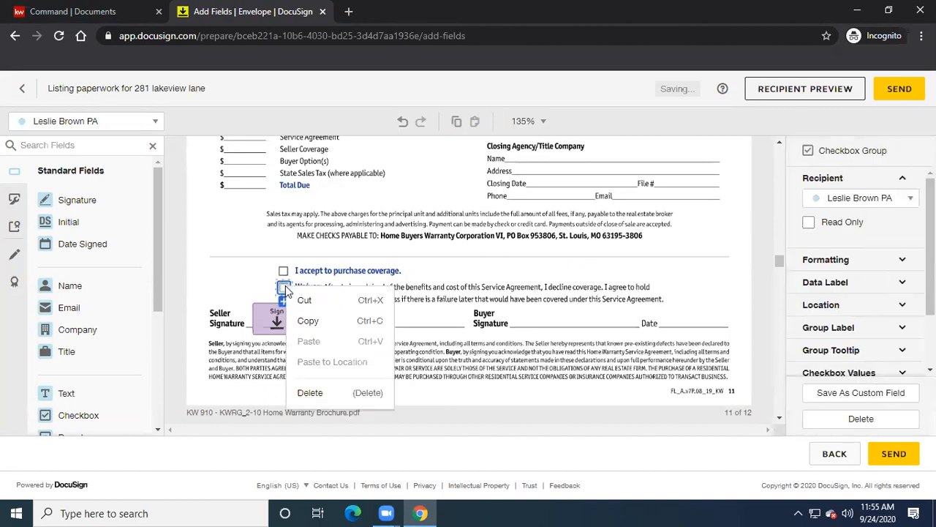
{"action": "left_click", "coordinate": [310, 393]}
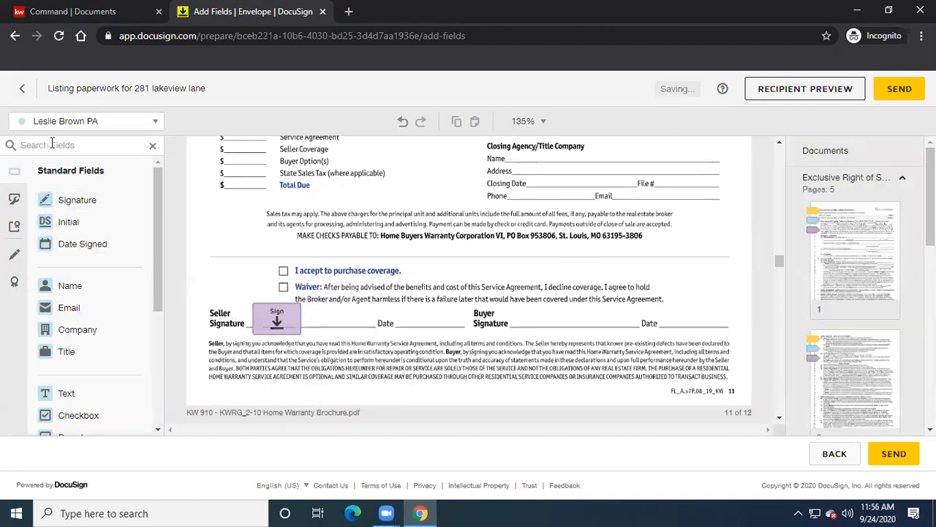
{"action": "left_click", "coordinate": [132, 123]}
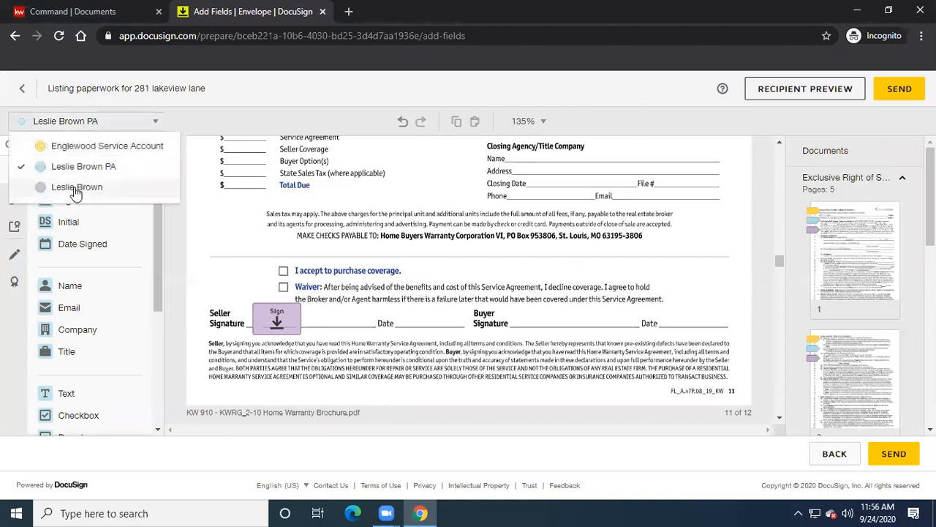
{"action": "left_click", "coordinate": [41, 188]}
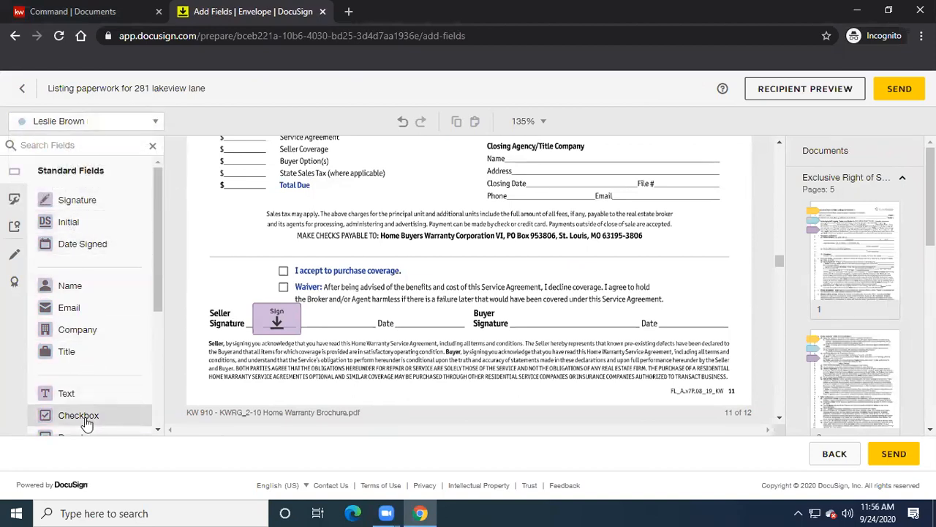
- Place a checkbox on the Waiver box, then scroll down to the net sheet's Expenses of Sale section
{"action": "left_click", "coordinate": [278, 288]}
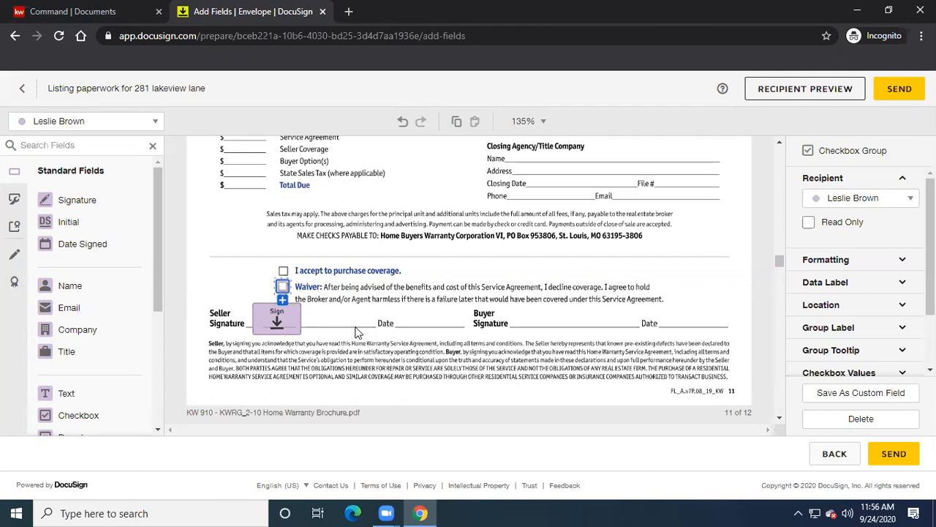
{"action": "scroll", "coordinate": [357, 332], "scroll_direction": "down", "scroll_amount": 10}
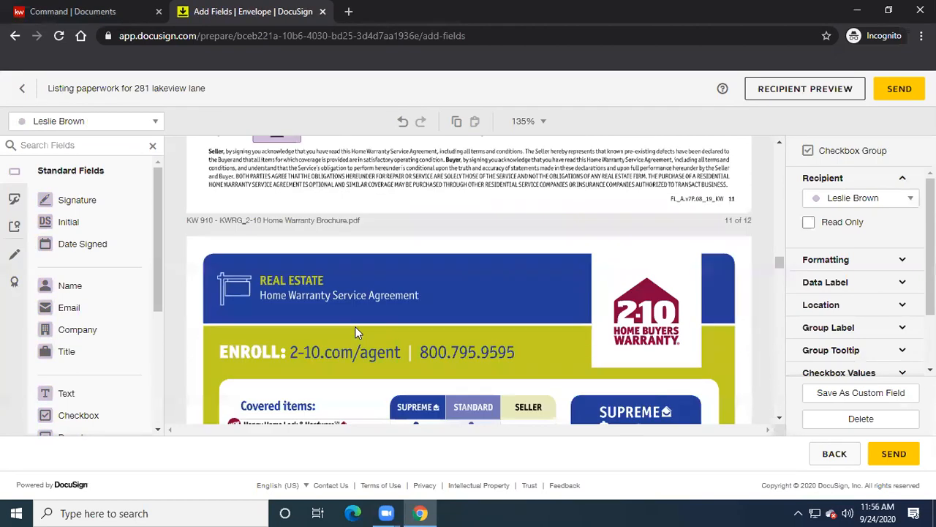
{"action": "scroll", "coordinate": [357, 333], "scroll_direction": "down", "scroll_amount": 12}
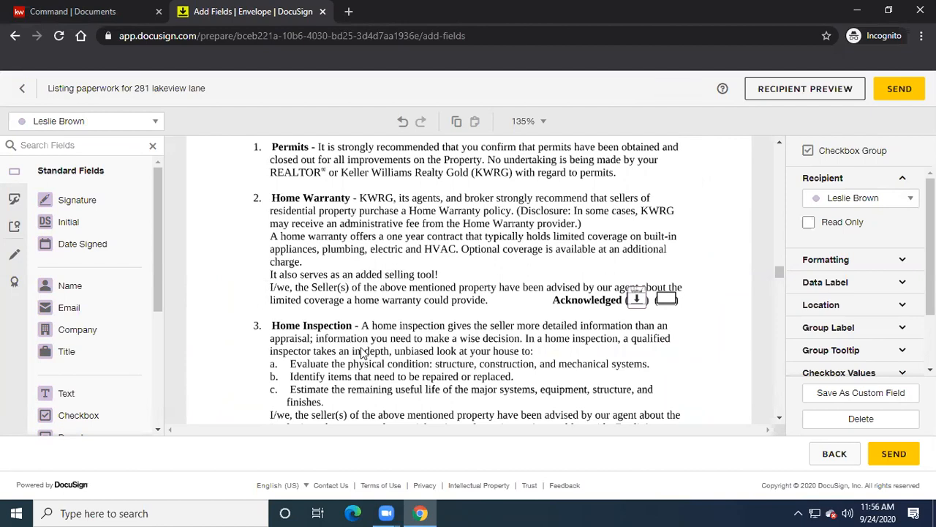
{"action": "scroll", "coordinate": [361, 353], "scroll_direction": "down", "scroll_amount": 4}
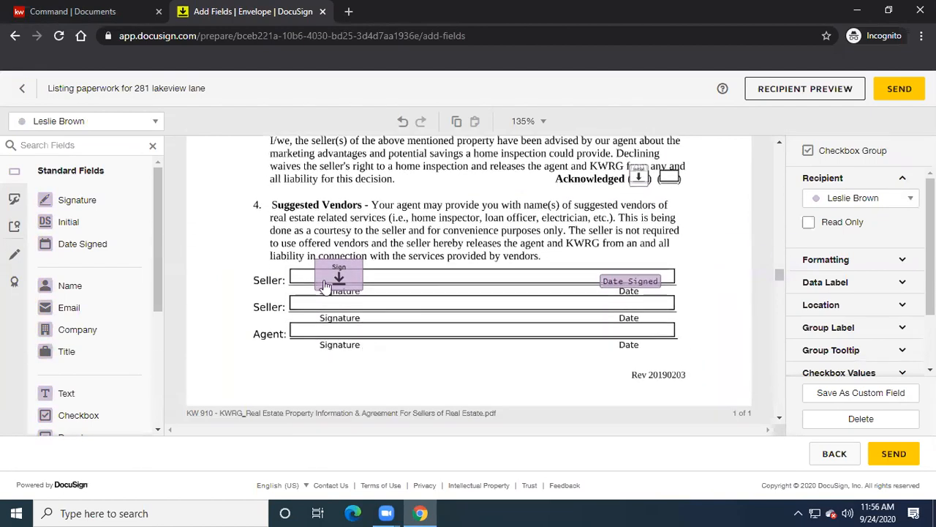
{"action": "scroll", "coordinate": [401, 359], "scroll_direction": "down", "scroll_amount": 2}
{"action": "scroll", "coordinate": [399, 358], "scroll_direction": "down", "scroll_amount": 5}
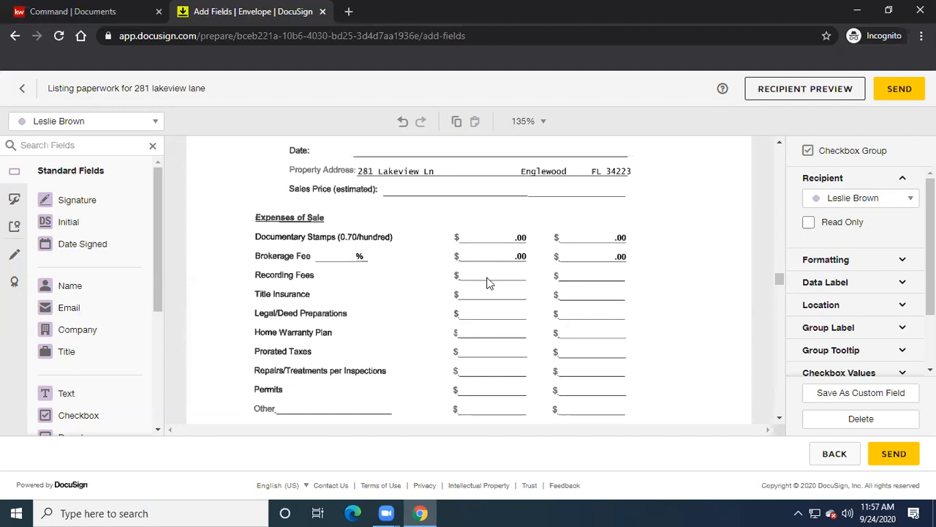
- Close Chrome with Alt+F4, relaunch it maximized, and dismiss the Restore pages prompt
{"action": "key", "text": "alt+F4"}
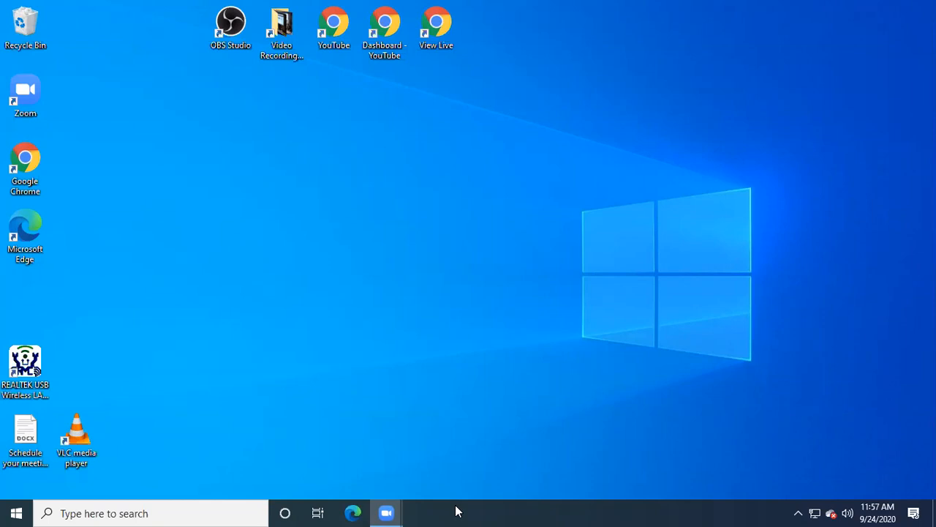
{"action": "double_click", "coordinate": [26, 160]}
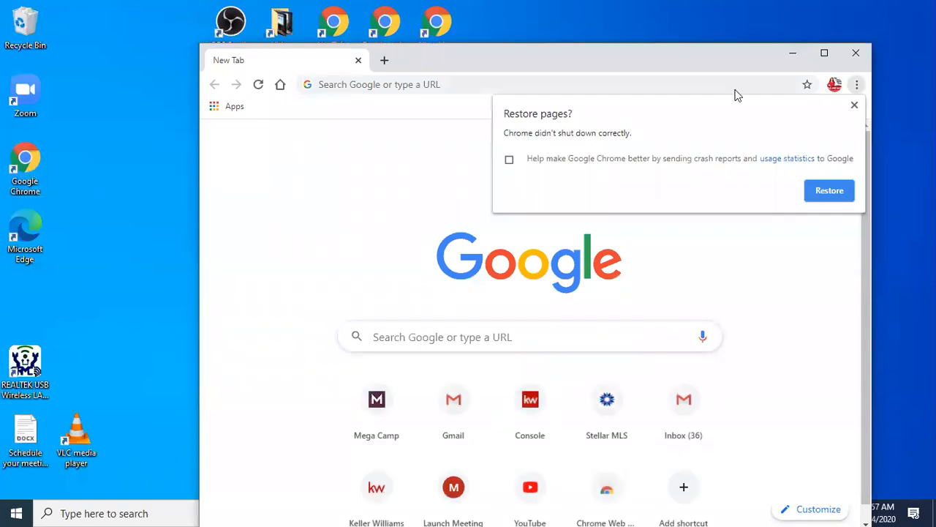
{"action": "left_click", "coordinate": [821, 54]}
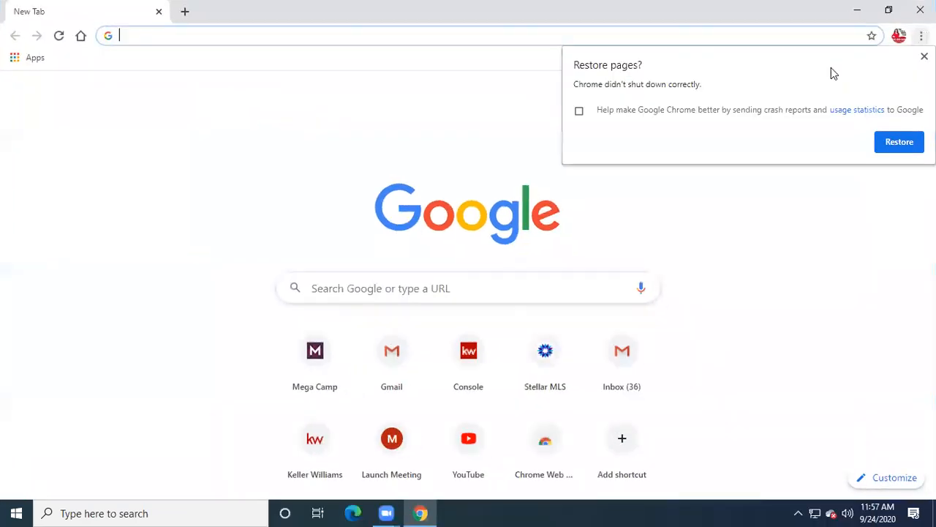
{"action": "left_click", "coordinate": [898, 141]}
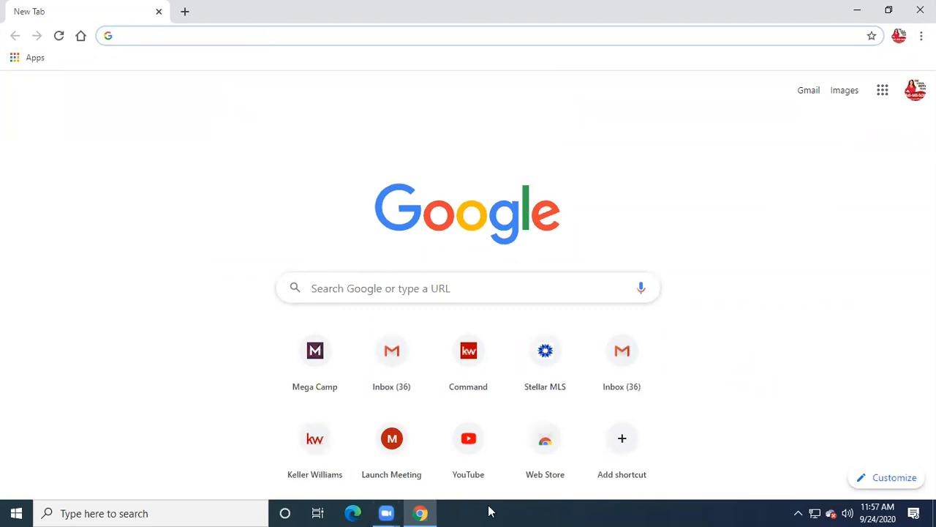
- Sign in at agent.kw.com with the saved user name and the account password
{"action": "type", "text": "agent.kw.com"}
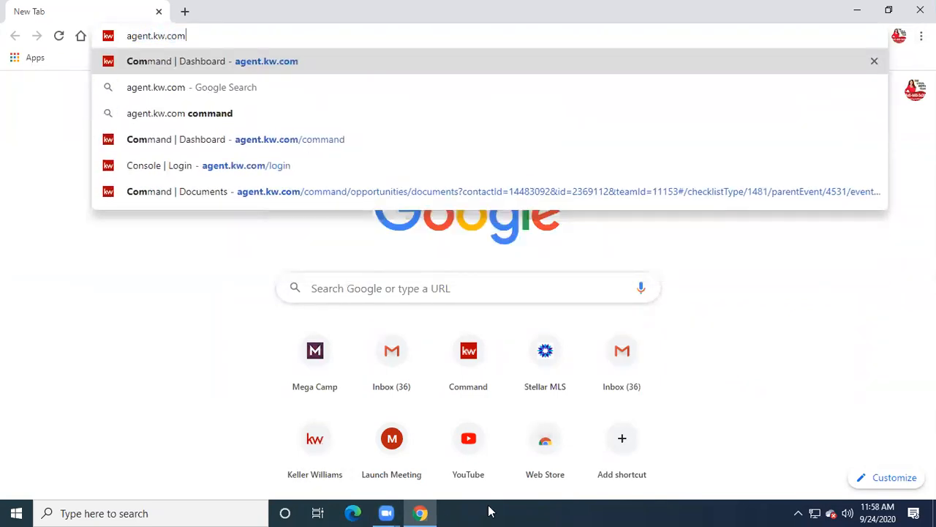
{"action": "key", "text": "Return"}
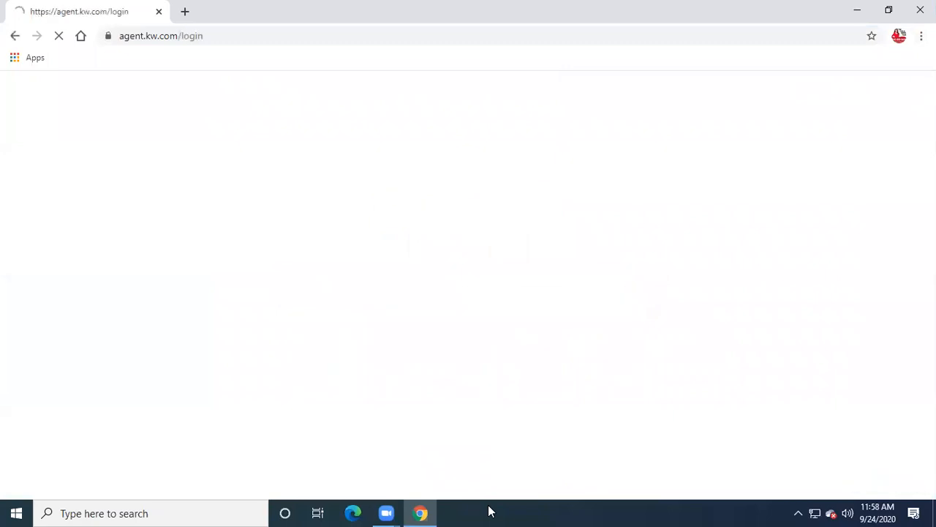
{"action": "left_click", "coordinate": [554, 296]}
{"action": "left_click", "coordinate": [531, 361]}
{"action": "left_click", "coordinate": [541, 351]}
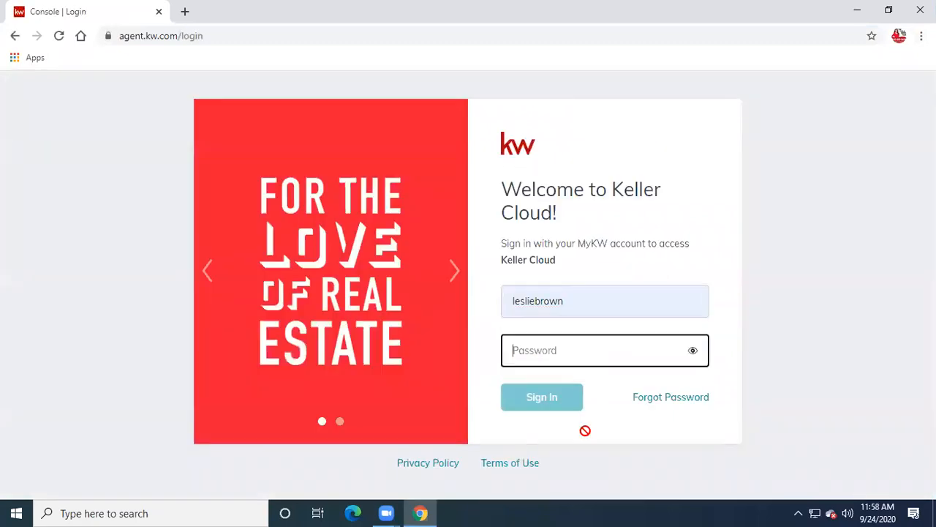
{"action": "type", "text": "•••••••"}
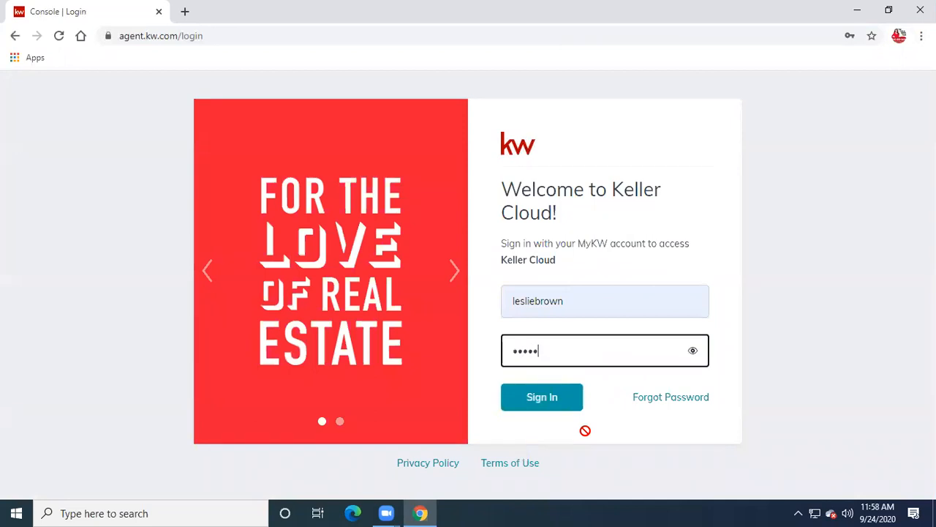
{"action": "type", "text": "••"}
{"action": "key", "text": "Return"}
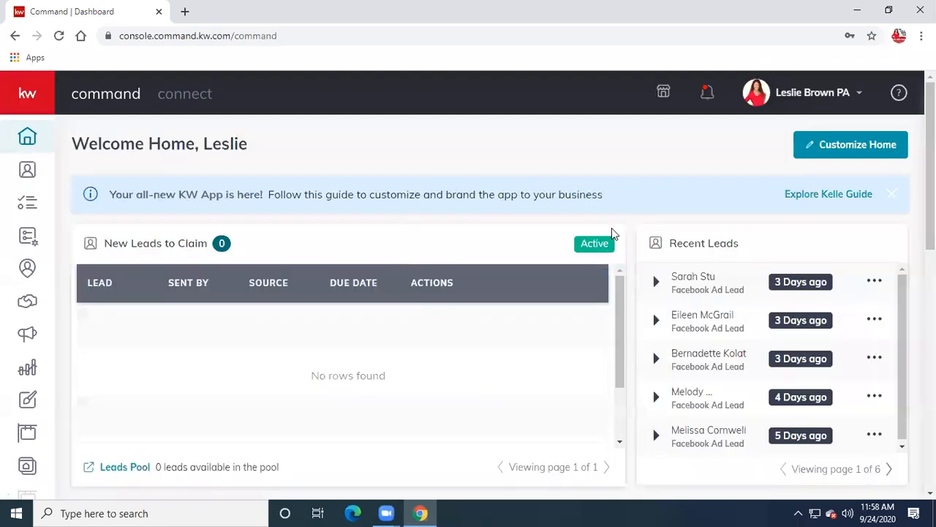
{"action": "left_click", "coordinate": [32, 299]}
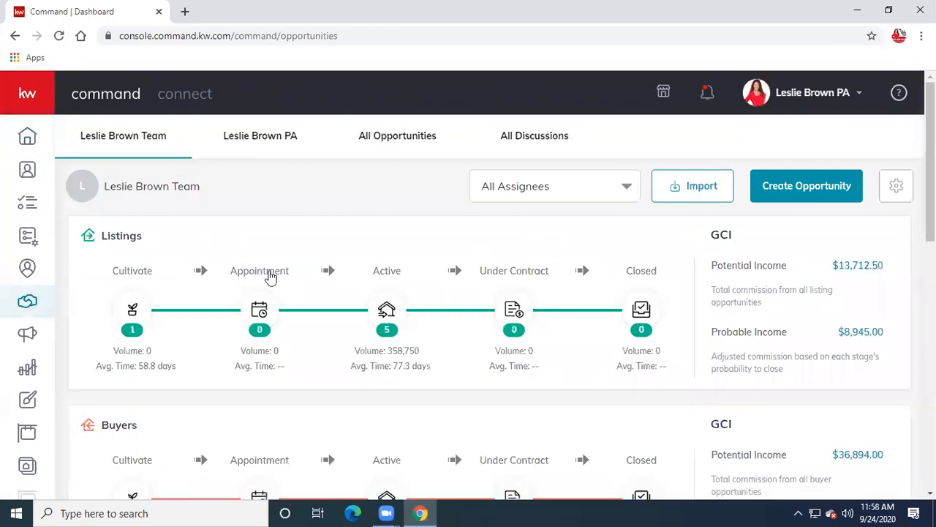
{"action": "left_click", "coordinate": [385, 301]}
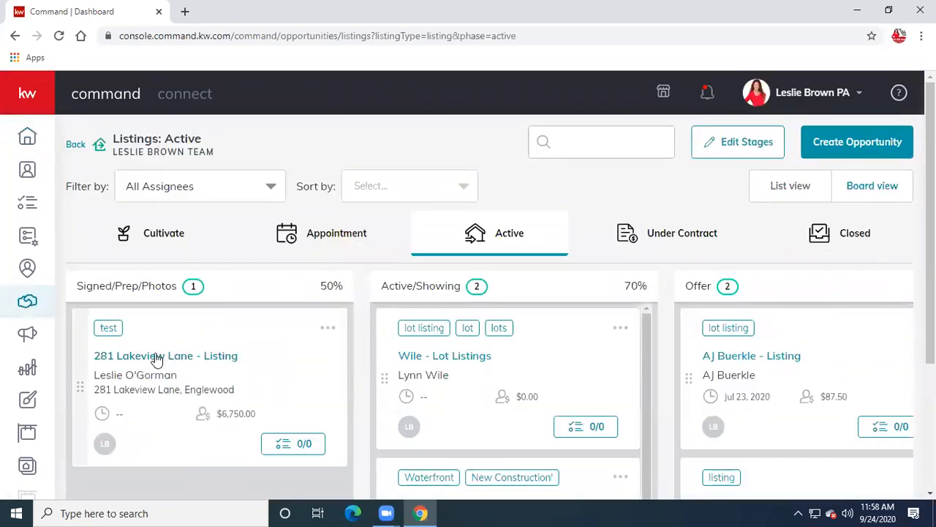
{"action": "left_click", "coordinate": [155, 358]}
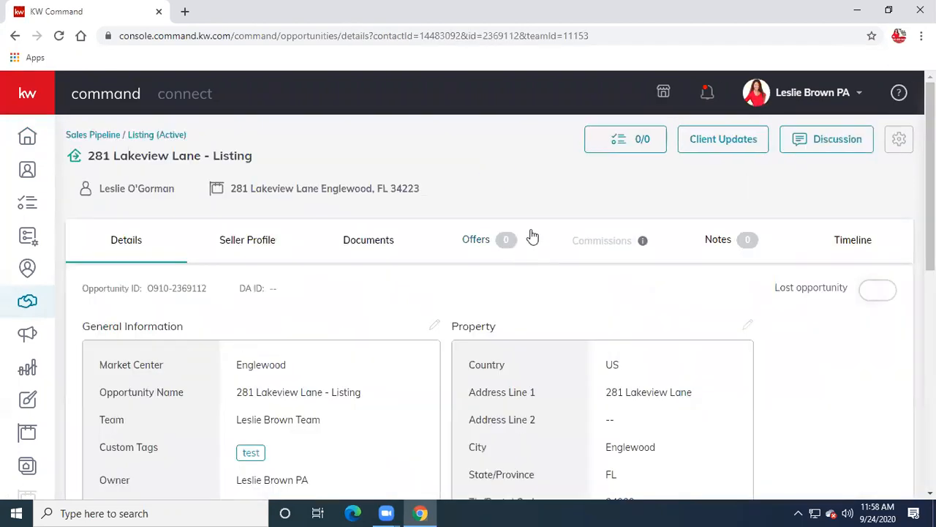
{"action": "left_click", "coordinate": [361, 241]}
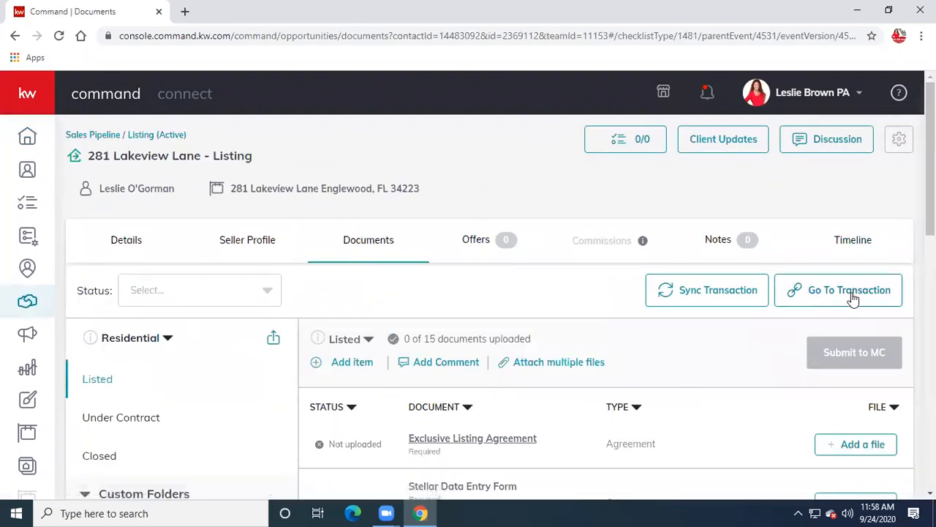
- Open the listing's transaction in DocuSign Rooms and log in with the account email and password
{"action": "left_click", "coordinate": [852, 291]}
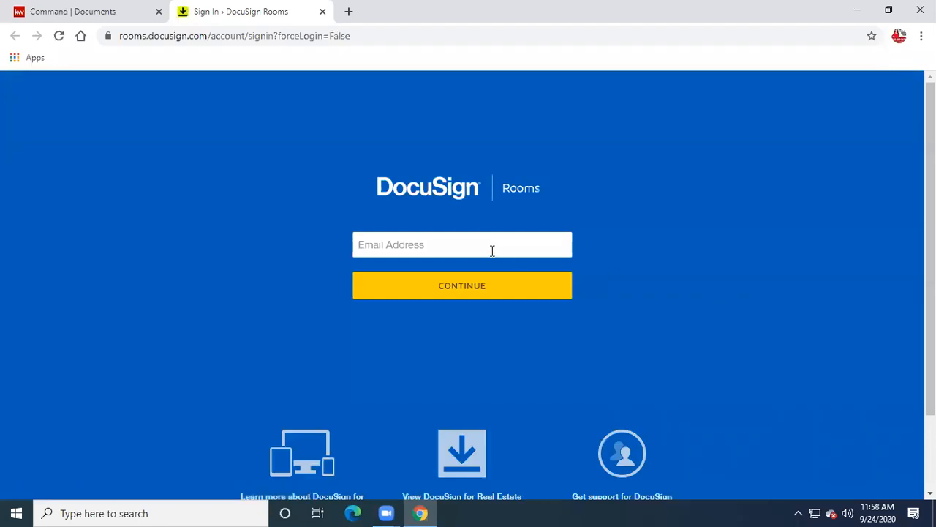
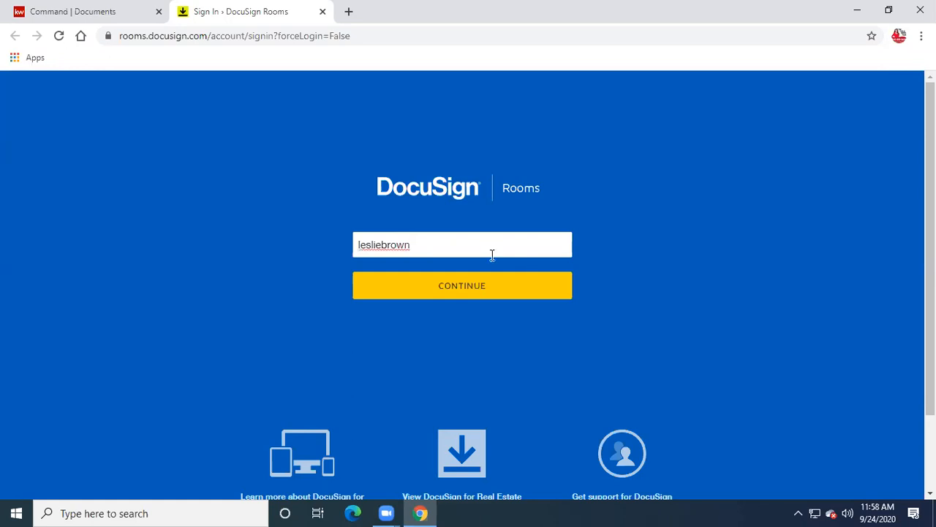
{"action": "left_click", "coordinate": [491, 287]}
{"action": "left_click_drag", "start_coordinate": [456, 247], "coordinate": [361, 247]}
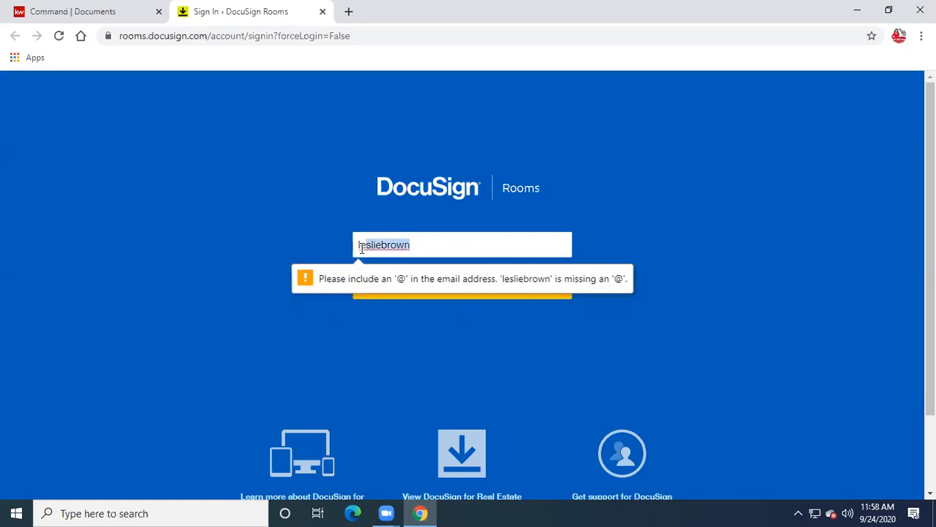
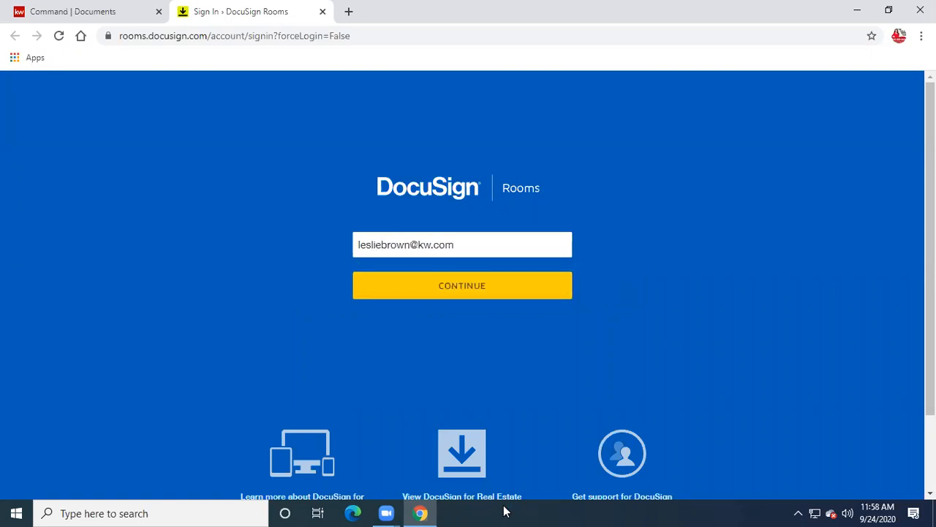
{"action": "key", "text": "Return"}
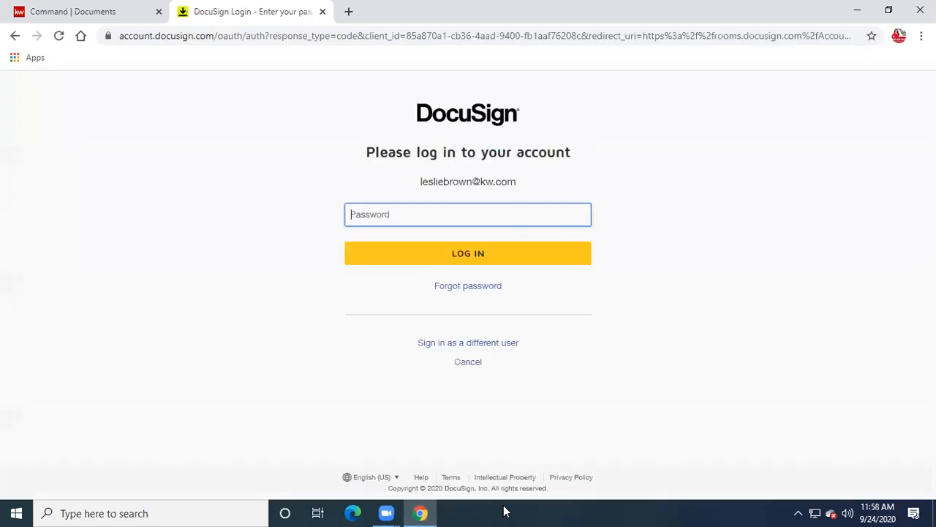
{"action": "type", "text": "******"}
{"action": "key", "text": "Return"}
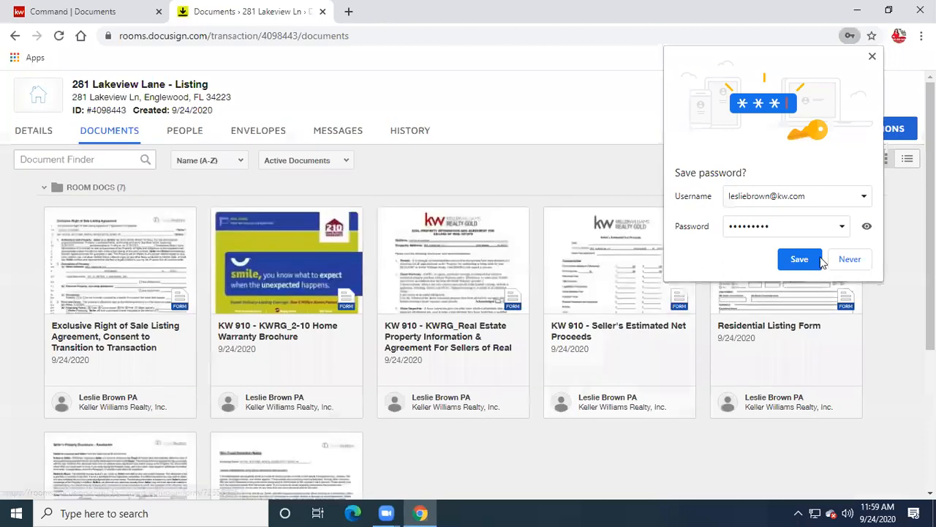
- Open the Listing paperwork envelope from the room's Envelopes tab and advance to field placement
{"action": "left_click", "coordinate": [871, 56]}
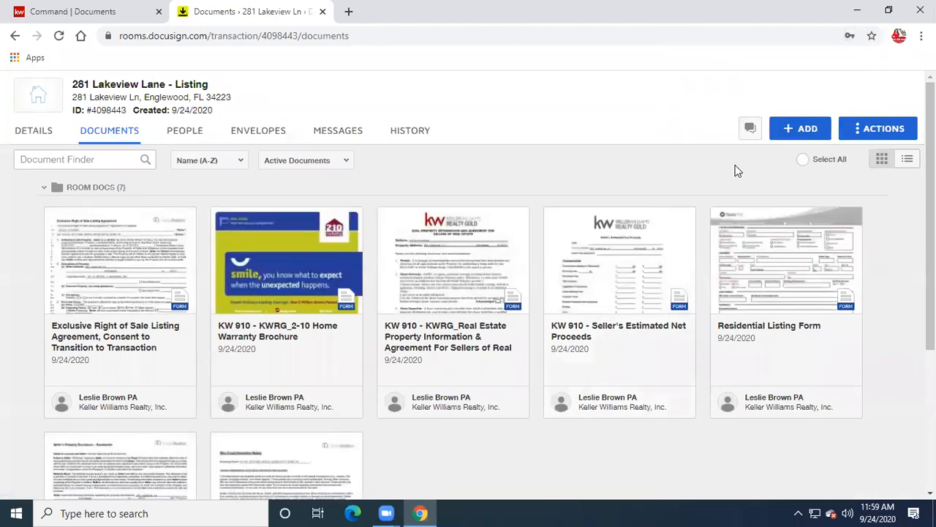
{"action": "left_click", "coordinate": [268, 132]}
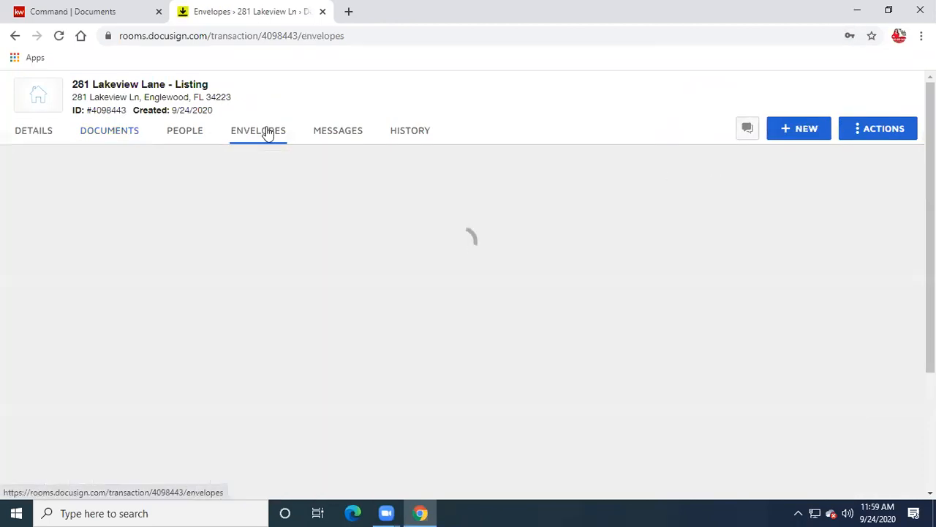
{"action": "left_click", "coordinate": [139, 222]}
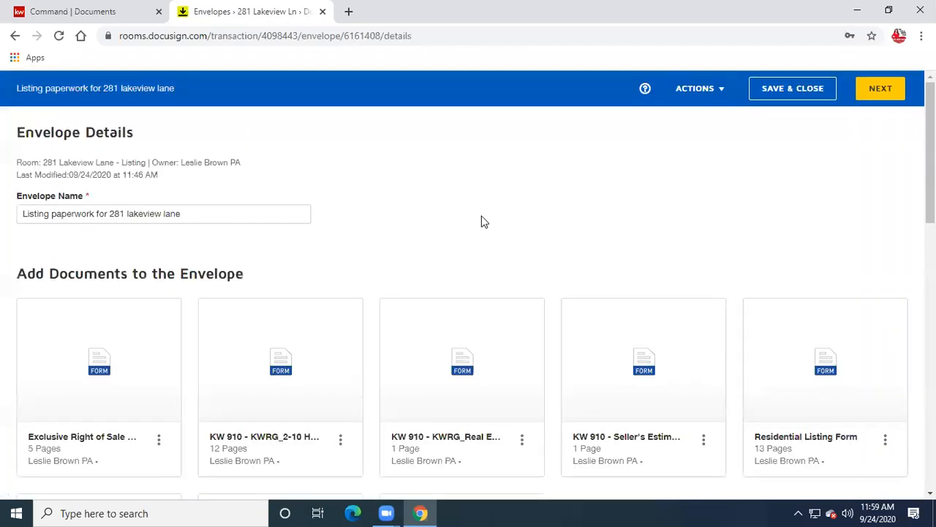
{"action": "left_click", "coordinate": [870, 94]}
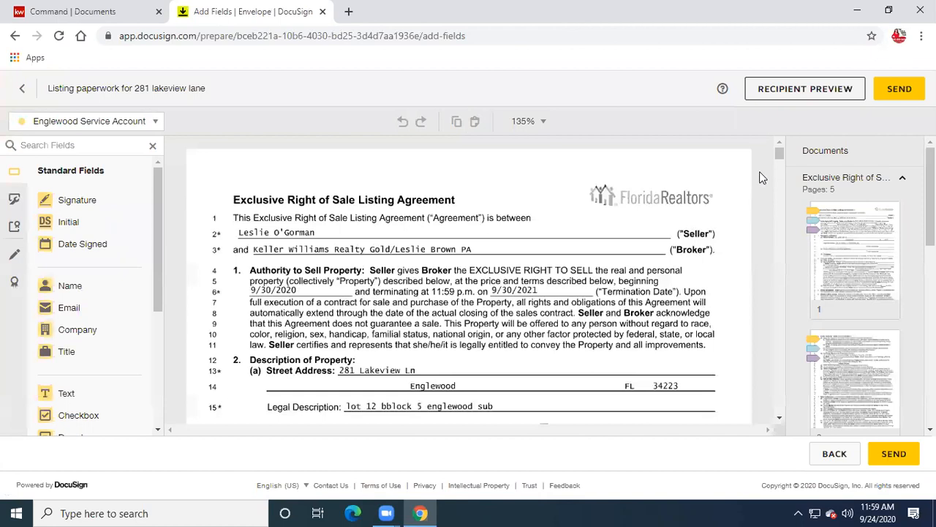
- Scroll through the listing agreement reviewing placed fields until the tab crashes with Out of Memory
{"action": "left_click_drag", "start_coordinate": [782, 149], "coordinate": [790, 310]}
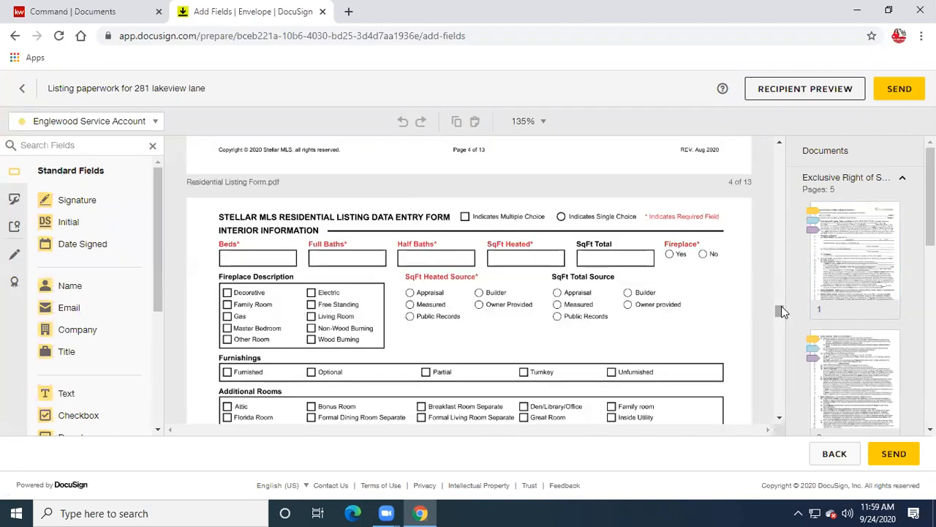
{"action": "scroll", "coordinate": [776, 335], "scroll_direction": "down", "scroll_amount": 10}
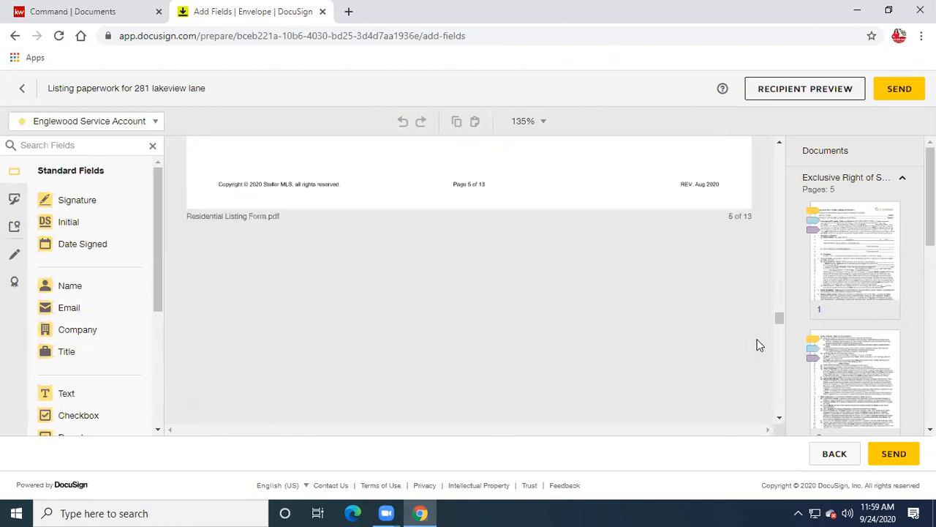
{"action": "scroll", "coordinate": [758, 340], "scroll_direction": "up", "scroll_amount": 20}
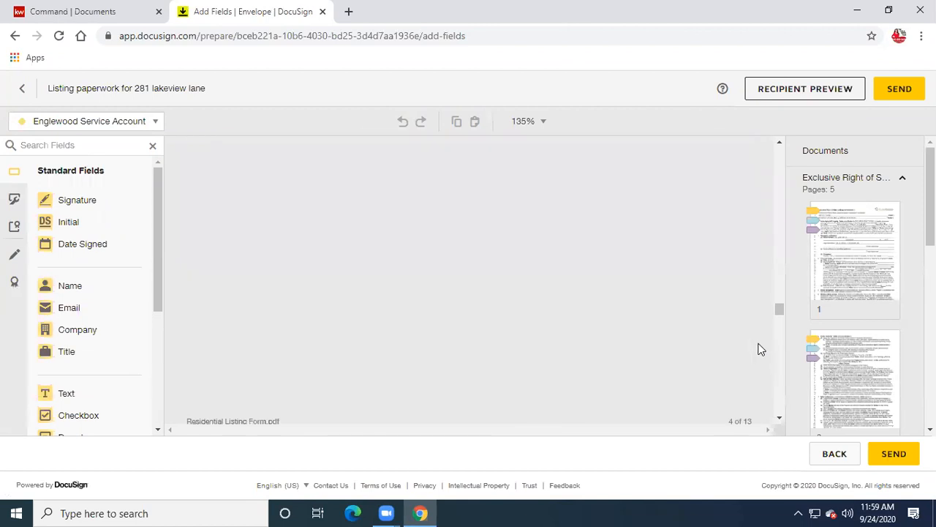
{"action": "scroll", "coordinate": [759, 350], "scroll_direction": "up", "scroll_amount": 5}
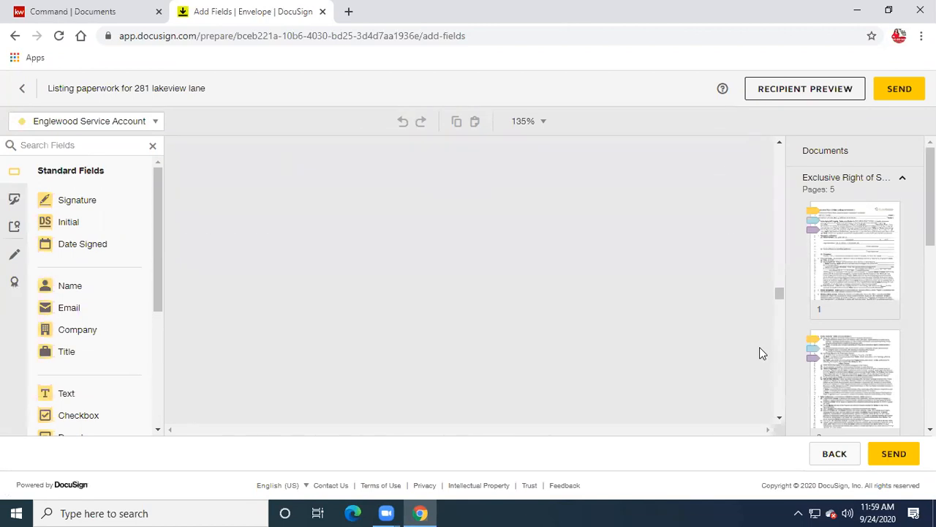
{"action": "scroll", "coordinate": [762, 353], "scroll_direction": "up", "scroll_amount": 15}
{"action": "scroll", "coordinate": [767, 354], "scroll_direction": "up", "scroll_amount": 3}
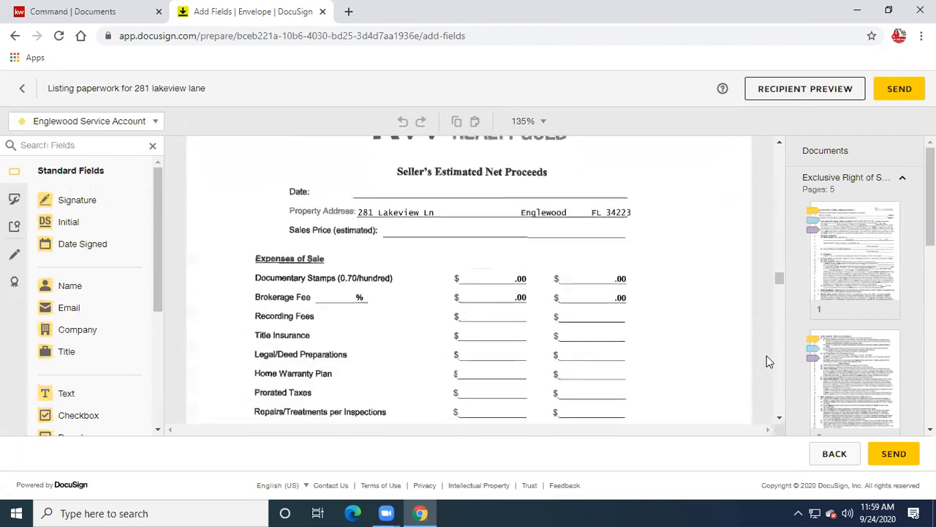
{"action": "scroll", "coordinate": [768, 359], "scroll_direction": "up", "scroll_amount": 3}
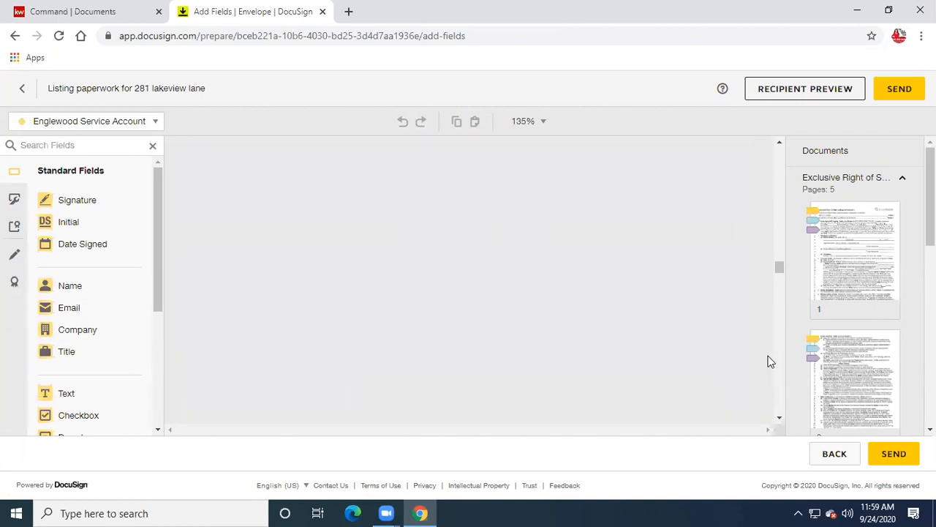
{"action": "scroll", "coordinate": [768, 360], "scroll_direction": "up", "scroll_amount": 5}
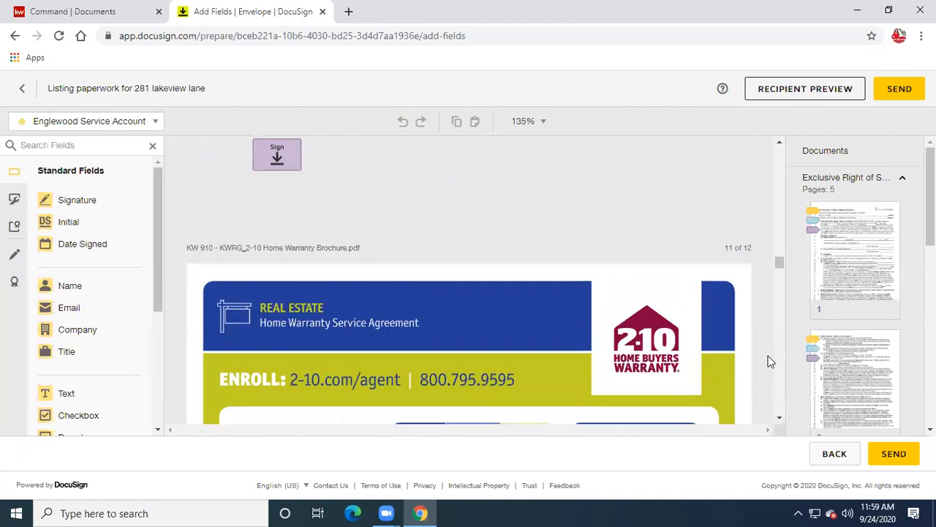
{"action": "scroll", "coordinate": [768, 360], "scroll_direction": "down", "scroll_amount": 2}
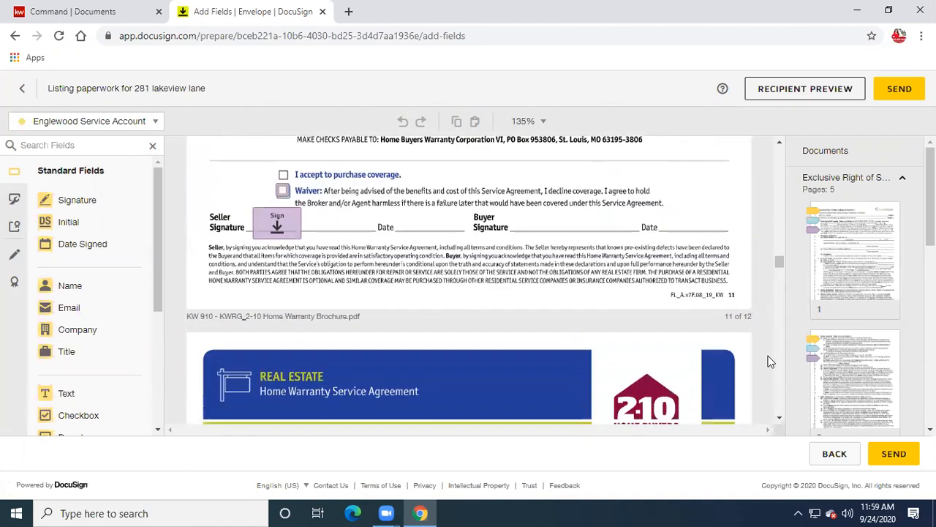
{"action": "scroll", "coordinate": [768, 360], "scroll_direction": "down", "scroll_amount": 12}
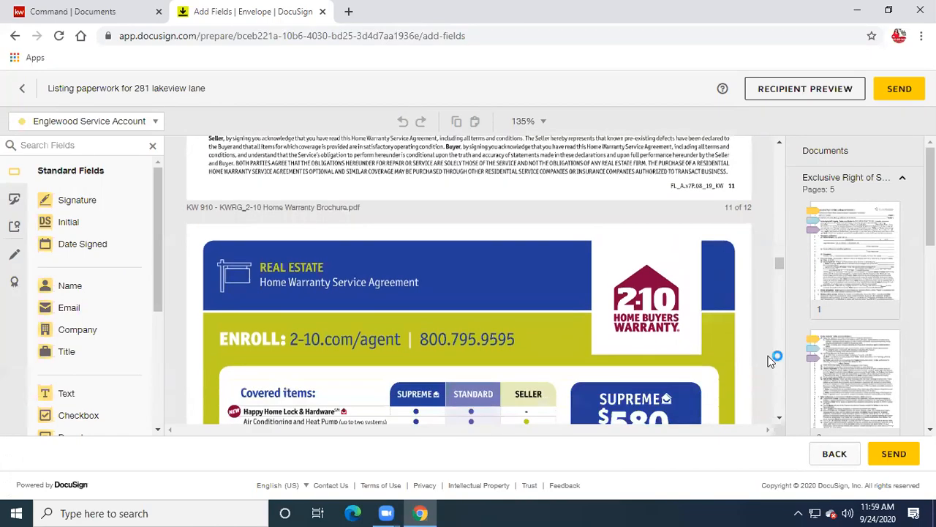
{"action": "scroll", "coordinate": [769, 363], "scroll_direction": "down", "scroll_amount": 15}
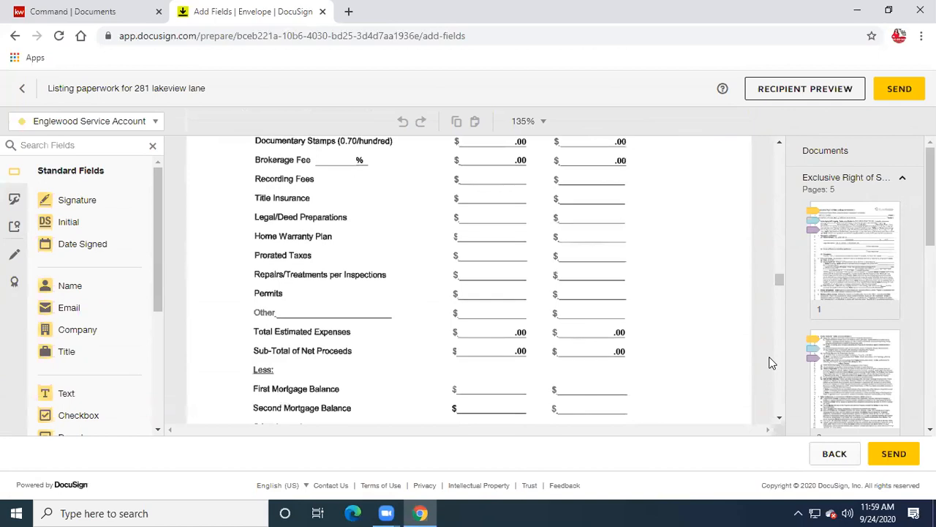
{"action": "scroll", "coordinate": [769, 362], "scroll_direction": "up", "scroll_amount": 3}
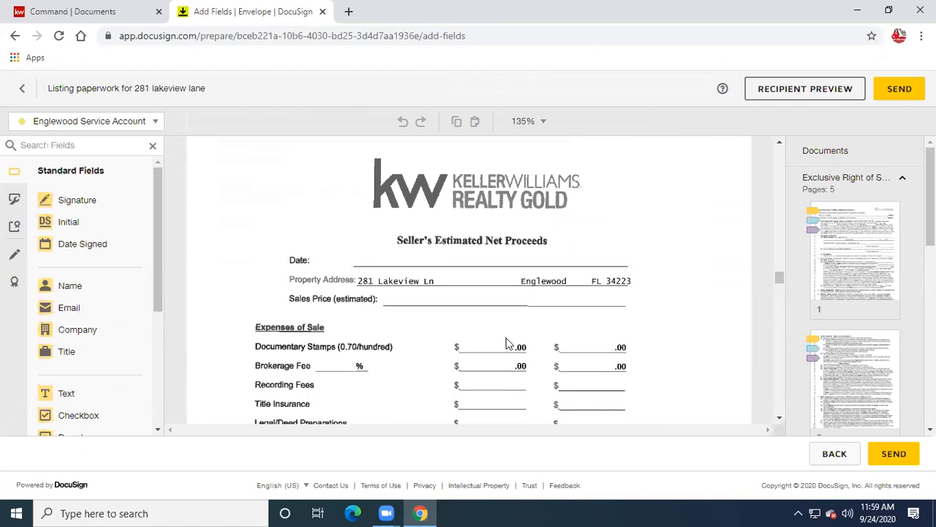
{"action": "scroll", "coordinate": [510, 344], "scroll_direction": "down", "scroll_amount": 5}
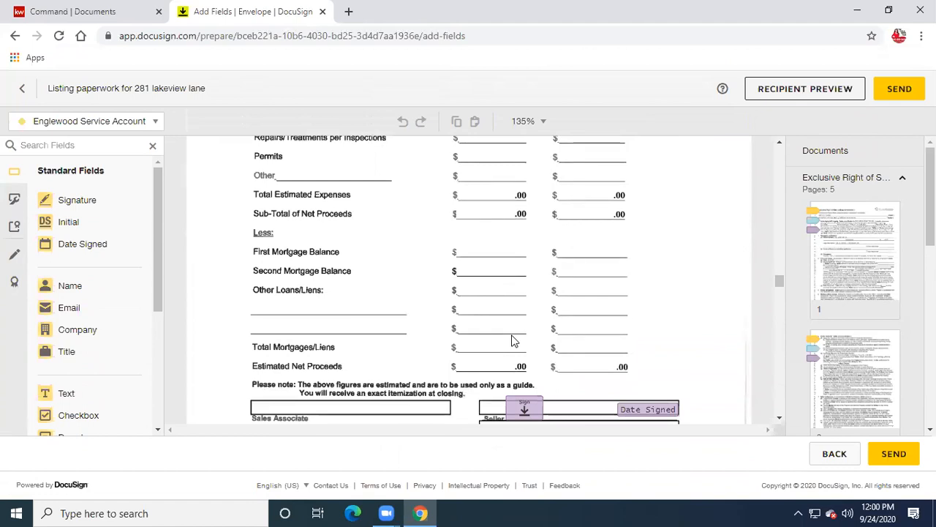
{"action": "scroll", "coordinate": [512, 341], "scroll_direction": "down", "scroll_amount": 4}
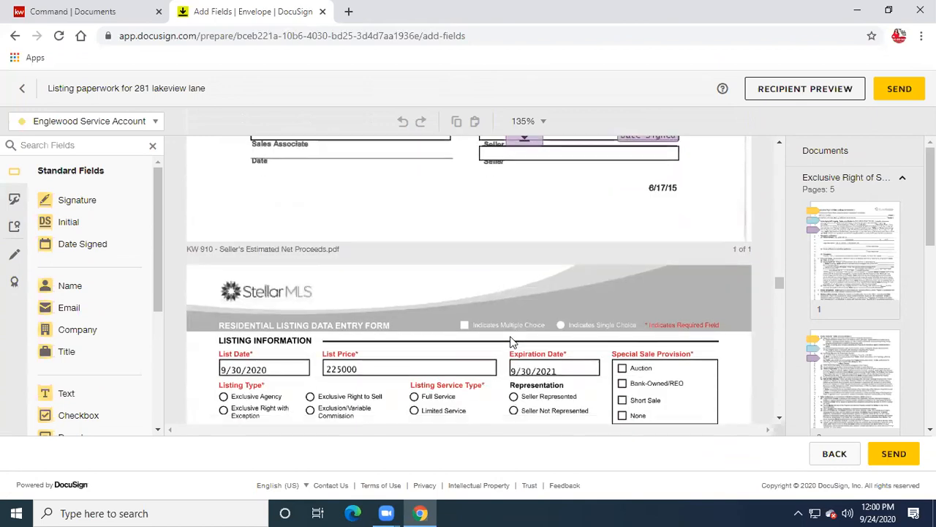
{"action": "scroll", "coordinate": [512, 341], "scroll_direction": "down", "scroll_amount": 11}
{"action": "scroll", "coordinate": [517, 337], "scroll_direction": "down", "scroll_amount": 20}
{"action": "scroll", "coordinate": [520, 335], "scroll_direction": "down", "scroll_amount": 20}
{"action": "scroll", "coordinate": [525, 327], "scroll_direction": "down", "scroll_amount": 20}
{"action": "scroll", "coordinate": [528, 326], "scroll_direction": "down", "scroll_amount": 20}
{"action": "scroll", "coordinate": [526, 324], "scroll_direction": "down", "scroll_amount": 20}
{"action": "scroll", "coordinate": [528, 326], "scroll_direction": "down", "scroll_amount": 20}
{"action": "scroll", "coordinate": [527, 326], "scroll_direction": "down", "scroll_amount": 20}
{"action": "scroll", "coordinate": [524, 322], "scroll_direction": "down", "scroll_amount": 20}
{"action": "scroll", "coordinate": [523, 319], "scroll_direction": "down", "scroll_amount": 10}
{"action": "scroll", "coordinate": [524, 324], "scroll_direction": "down", "scroll_amount": 5}
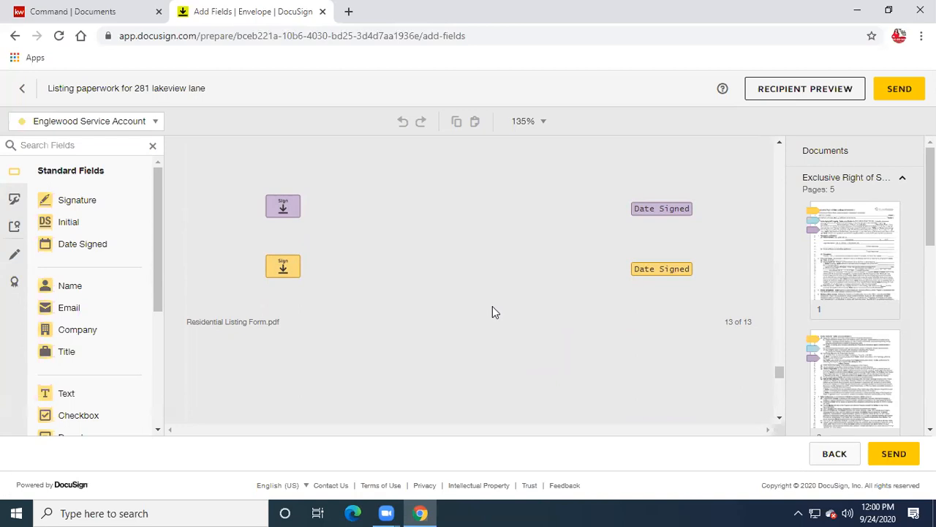
{"action": "scroll", "coordinate": [493, 305], "scroll_direction": "up", "scroll_amount": 3}
{"action": "scroll", "coordinate": [492, 307], "scroll_direction": "down", "scroll_amount": 2}
{"action": "scroll", "coordinate": [492, 308], "scroll_direction": "down", "scroll_amount": 1}
{"action": "scroll", "coordinate": [495, 311], "scroll_direction": "down", "scroll_amount": 3}
{"action": "scroll", "coordinate": [494, 311], "scroll_direction": "down", "scroll_amount": 6}
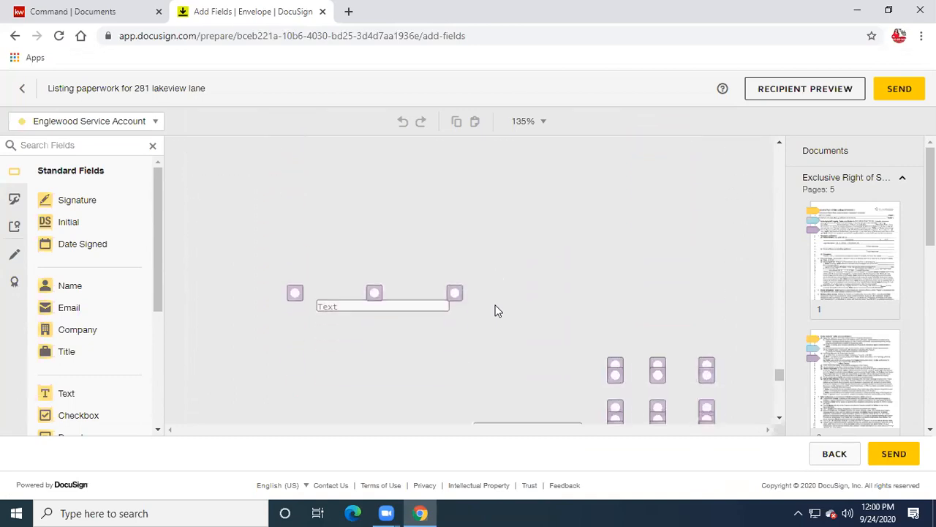
{"action": "scroll", "coordinate": [495, 311], "scroll_direction": "down", "scroll_amount": 10}
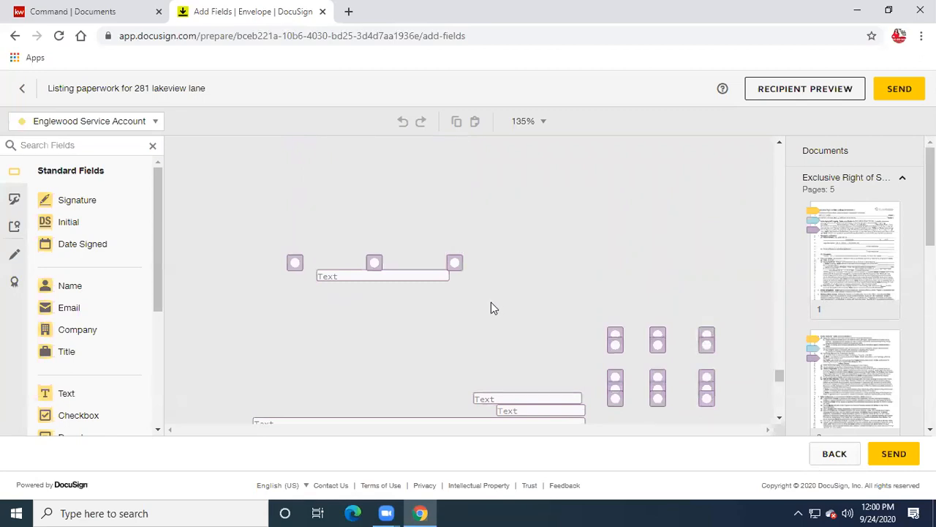
{"action": "scroll", "coordinate": [491, 303], "scroll_direction": "down", "scroll_amount": 2}
{"action": "scroll", "coordinate": [491, 303], "scroll_direction": "up", "scroll_amount": 1}
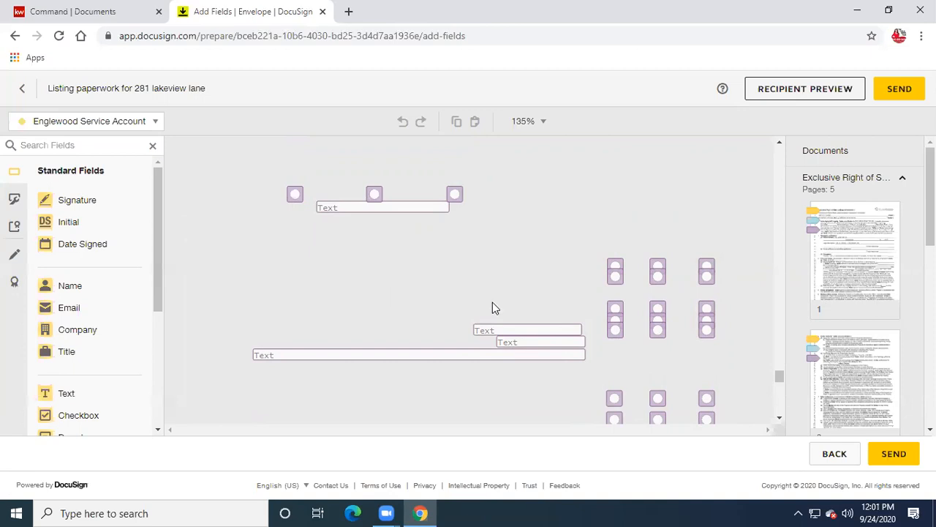
{"action": "scroll", "coordinate": [492, 302], "scroll_direction": "down", "scroll_amount": 2}
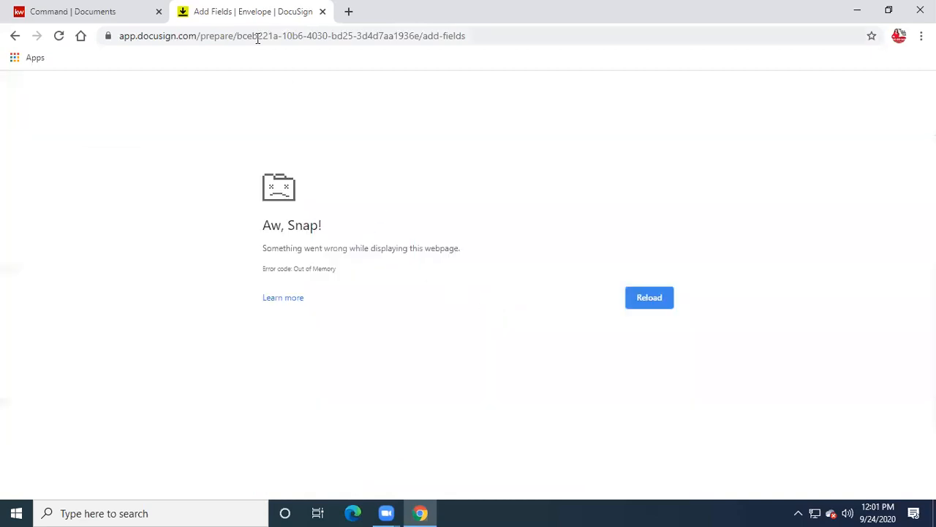
- Close the crashed tab, reopen the draft envelope via Go To Transaction and Envelopes, and send it
{"action": "key", "text": "ctrl+w"}
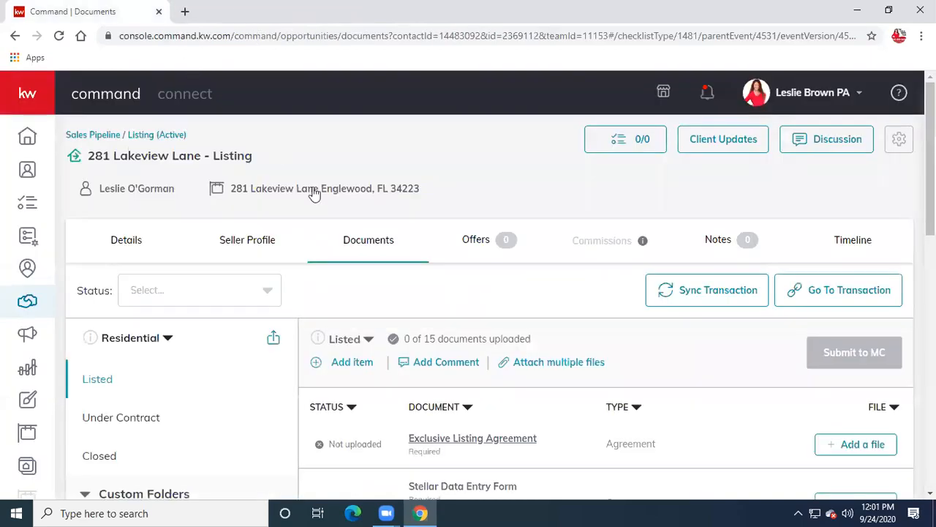
{"action": "left_click", "coordinate": [832, 291]}
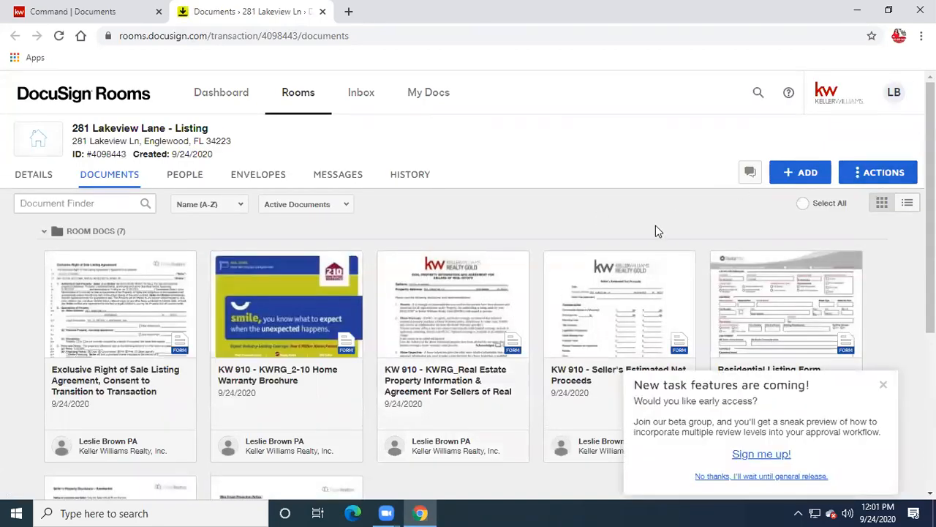
{"action": "left_click", "coordinate": [265, 176]}
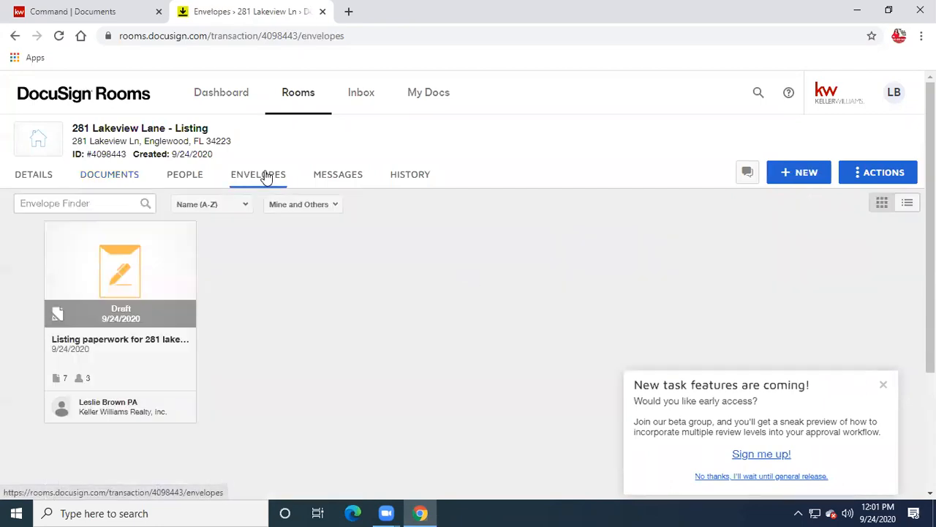
{"action": "left_click", "coordinate": [882, 385]}
{"action": "left_click", "coordinate": [95, 273]}
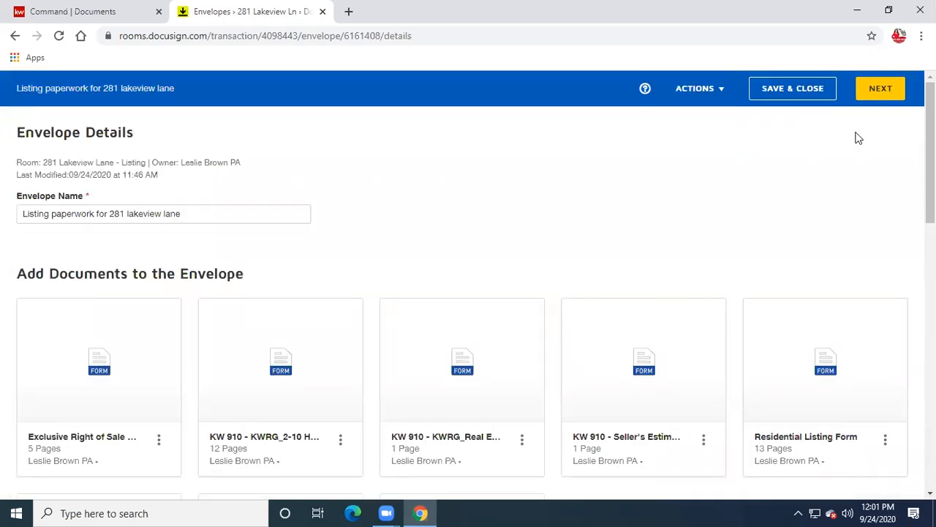
{"action": "left_click", "coordinate": [876, 88]}
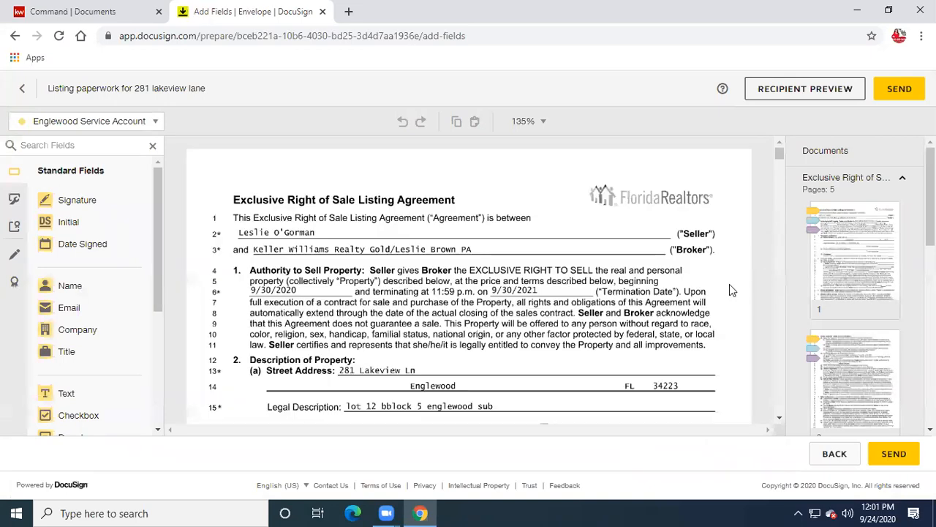
{"action": "left_click", "coordinate": [893, 454]}
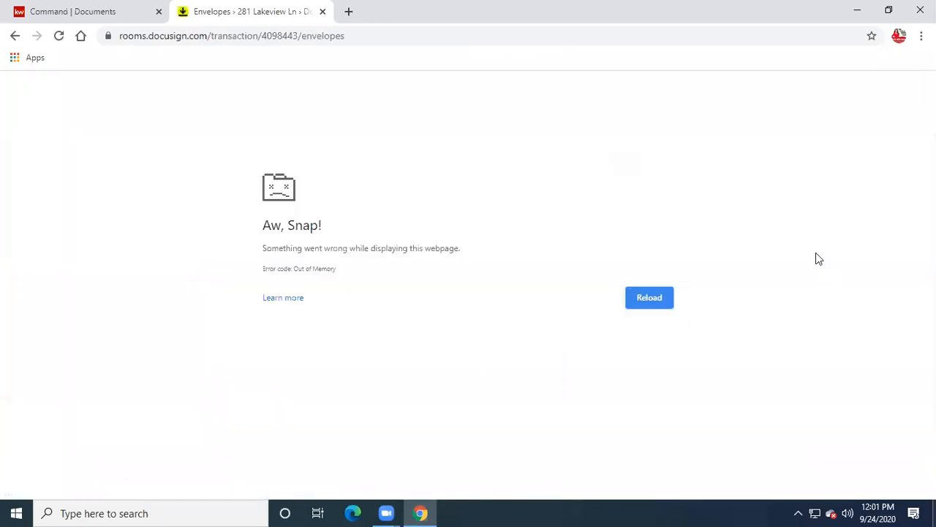
- In a new tab, open the Manage your Google Account page from the avatar menu
{"action": "key", "text": "ctrl+t"}
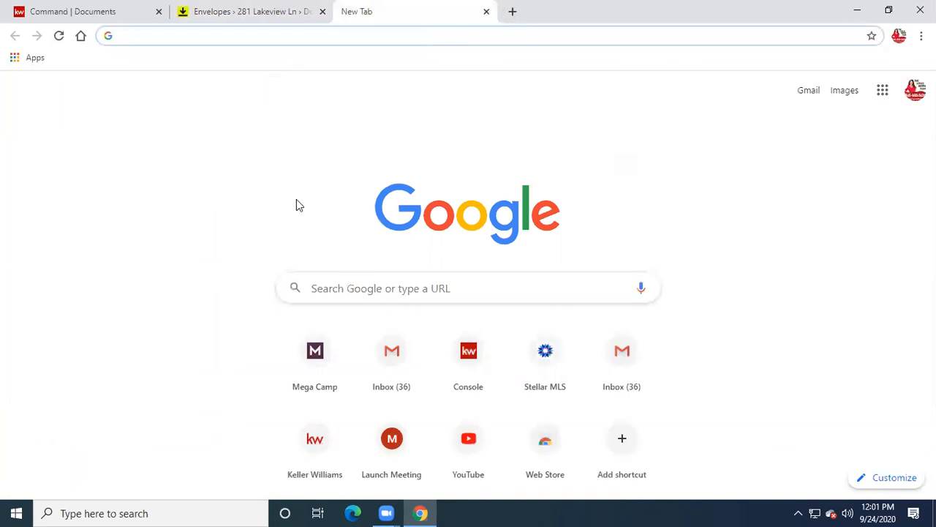
{"action": "left_click", "coordinate": [914, 90]}
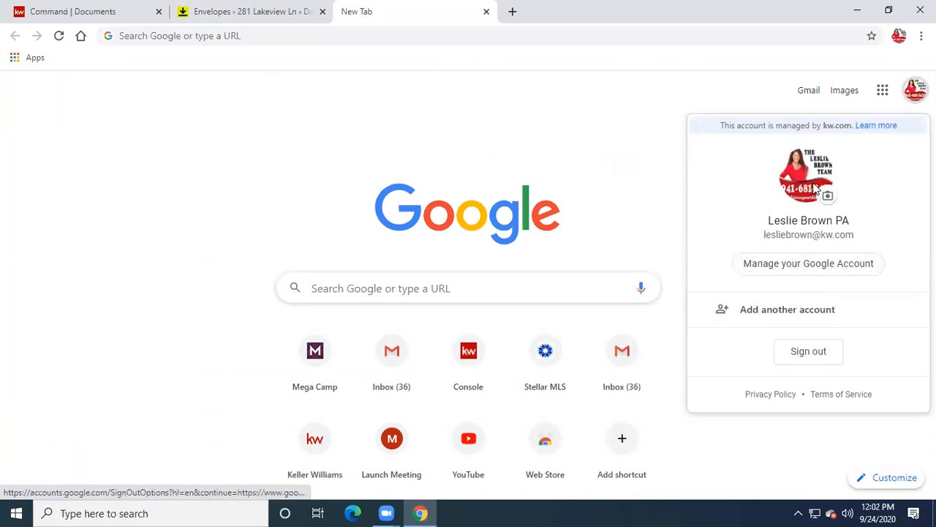
{"action": "left_click", "coordinate": [804, 264]}
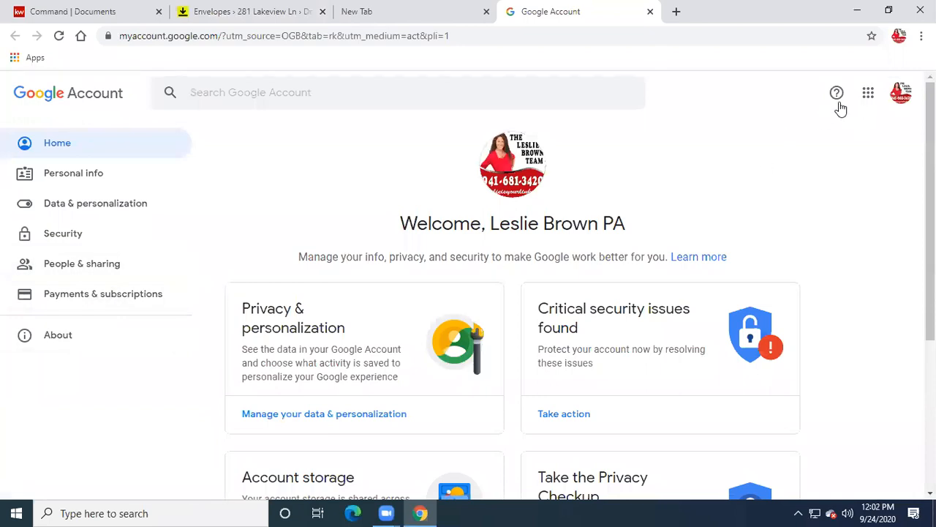
- Open Gmail from the apps grid, close its crashed tab, and reopen the Google apps list
{"action": "left_click", "coordinate": [868, 95]}
{"action": "left_click", "coordinate": [878, 147]}
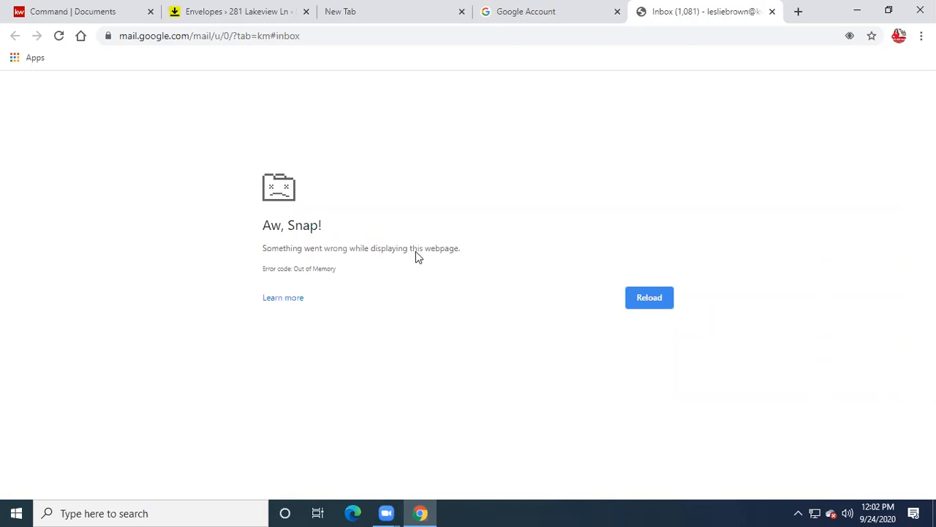
{"action": "left_click", "coordinate": [623, 14]}
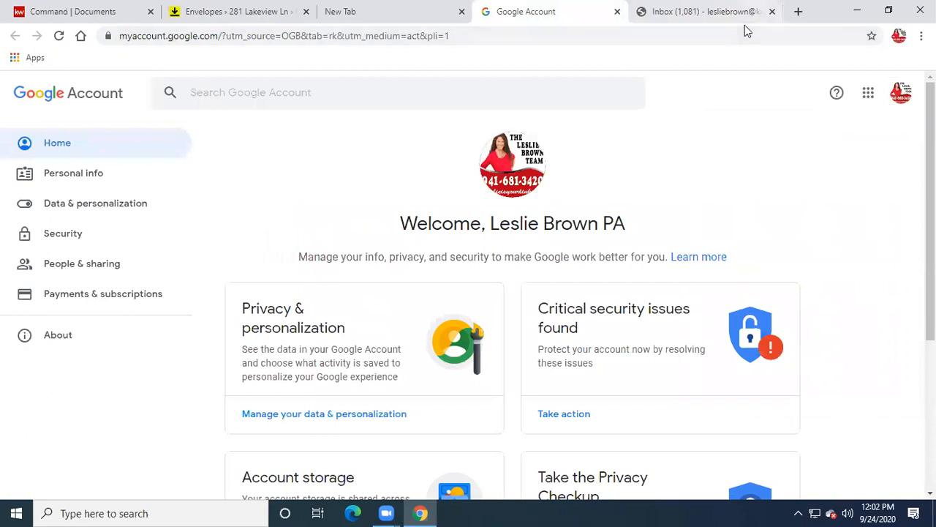
{"action": "left_click", "coordinate": [772, 11]}
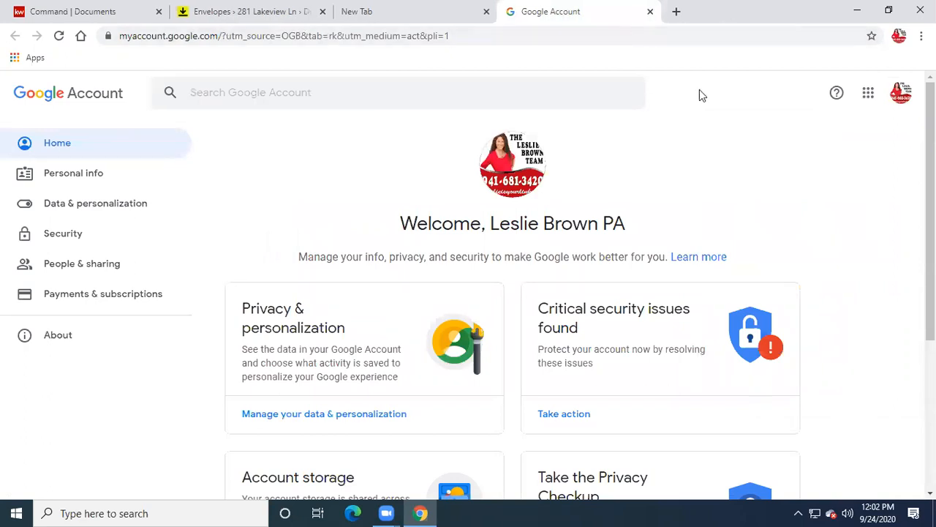
{"action": "left_click", "coordinate": [868, 94]}
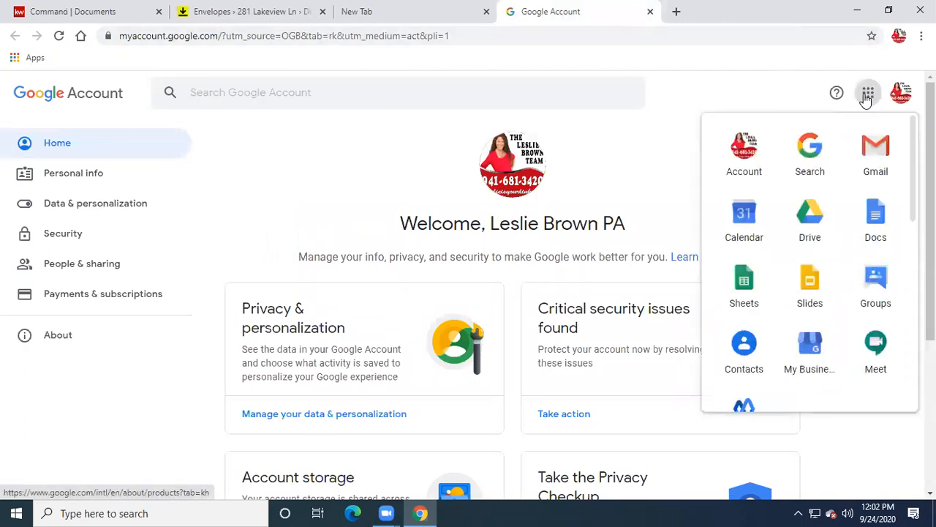
{"action": "left_click", "coordinate": [876, 153]}
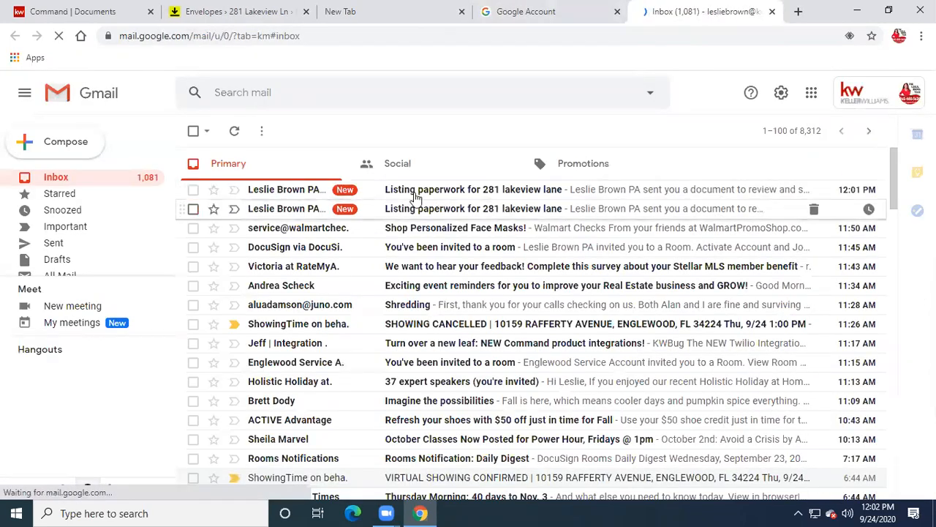
{"action": "left_click", "coordinate": [448, 190]}
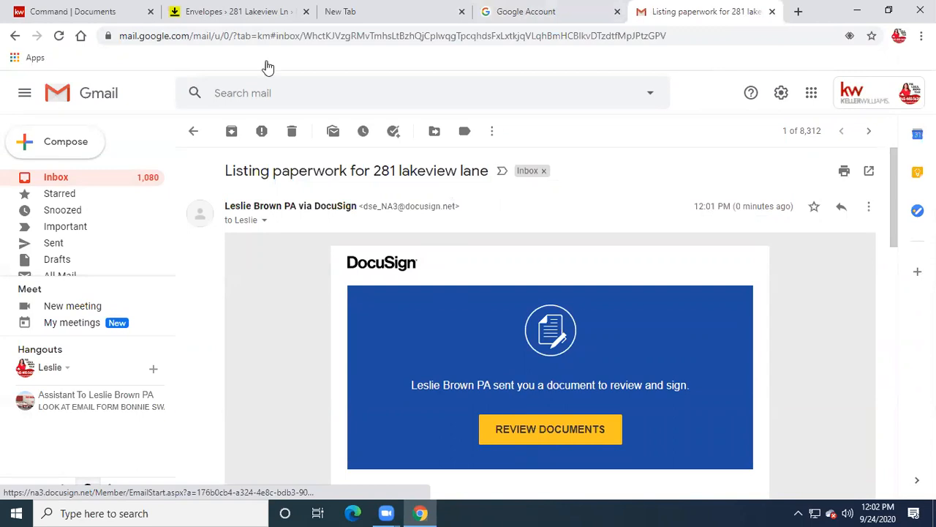
{"action": "left_click", "coordinate": [556, 430]}
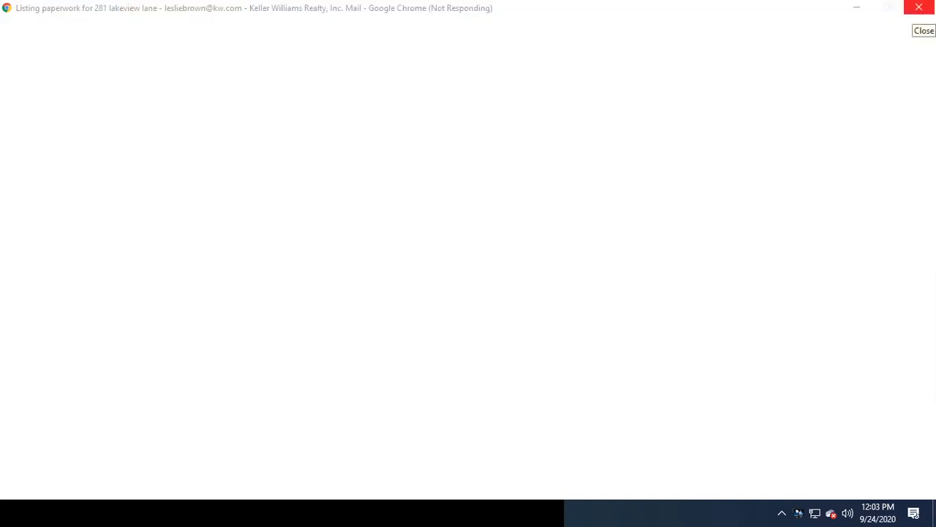
- Force-close the frozen Google Chrome window via 'Close the program'
{"action": "left_click", "coordinate": [918, 7]}
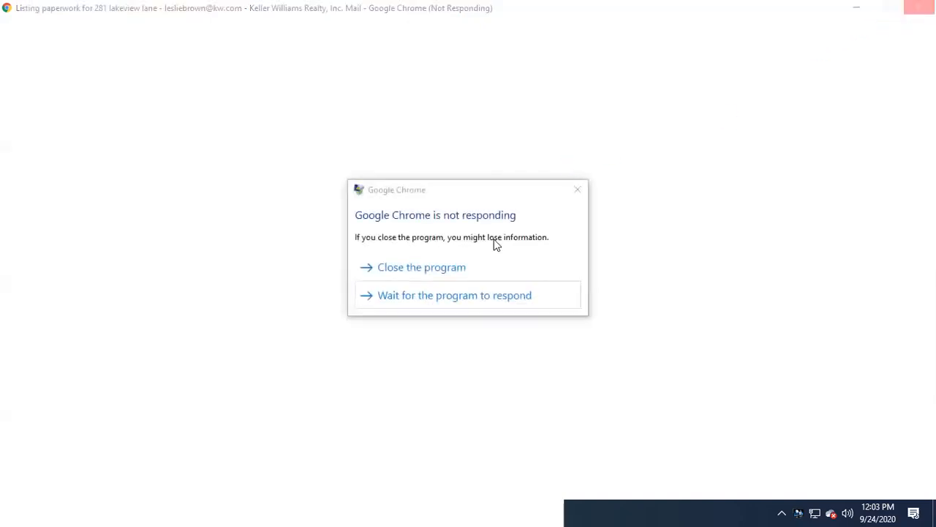
{"action": "left_click", "coordinate": [446, 268]}
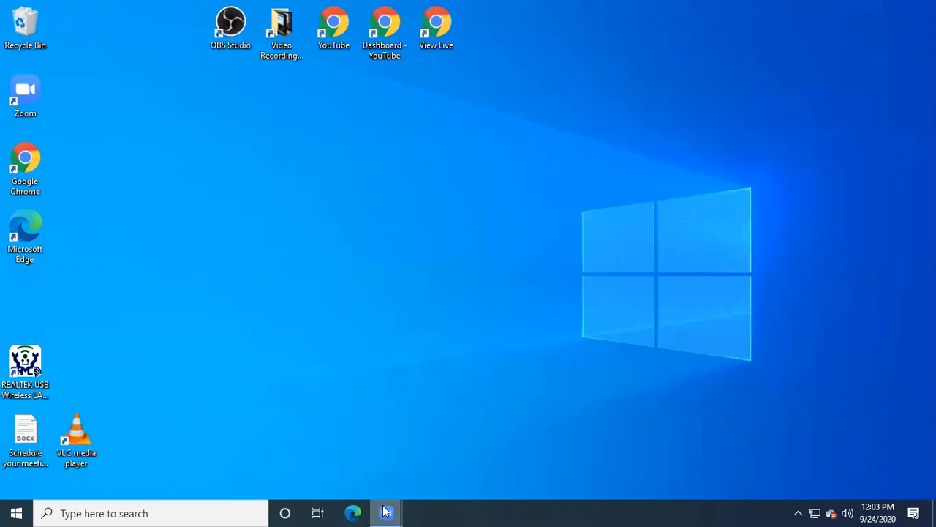
{"action": "mouse_move", "coordinate": [386, 511]}
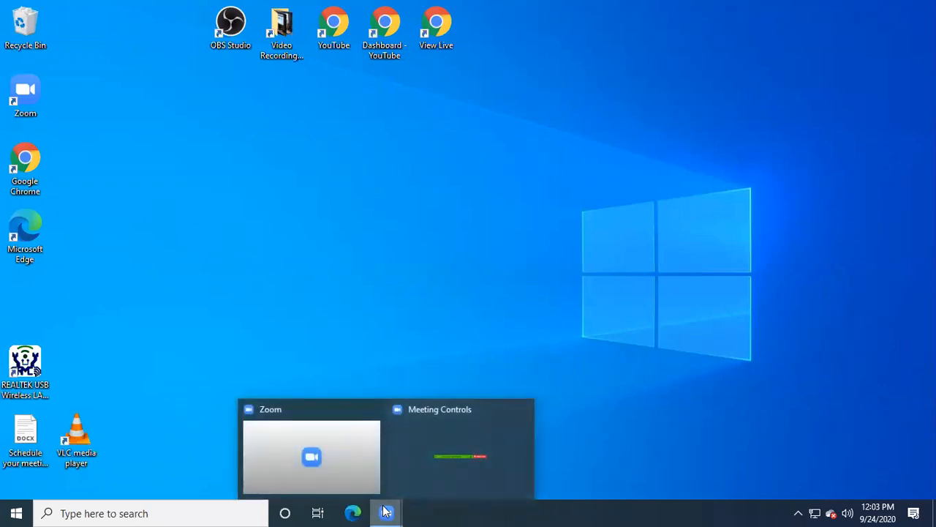